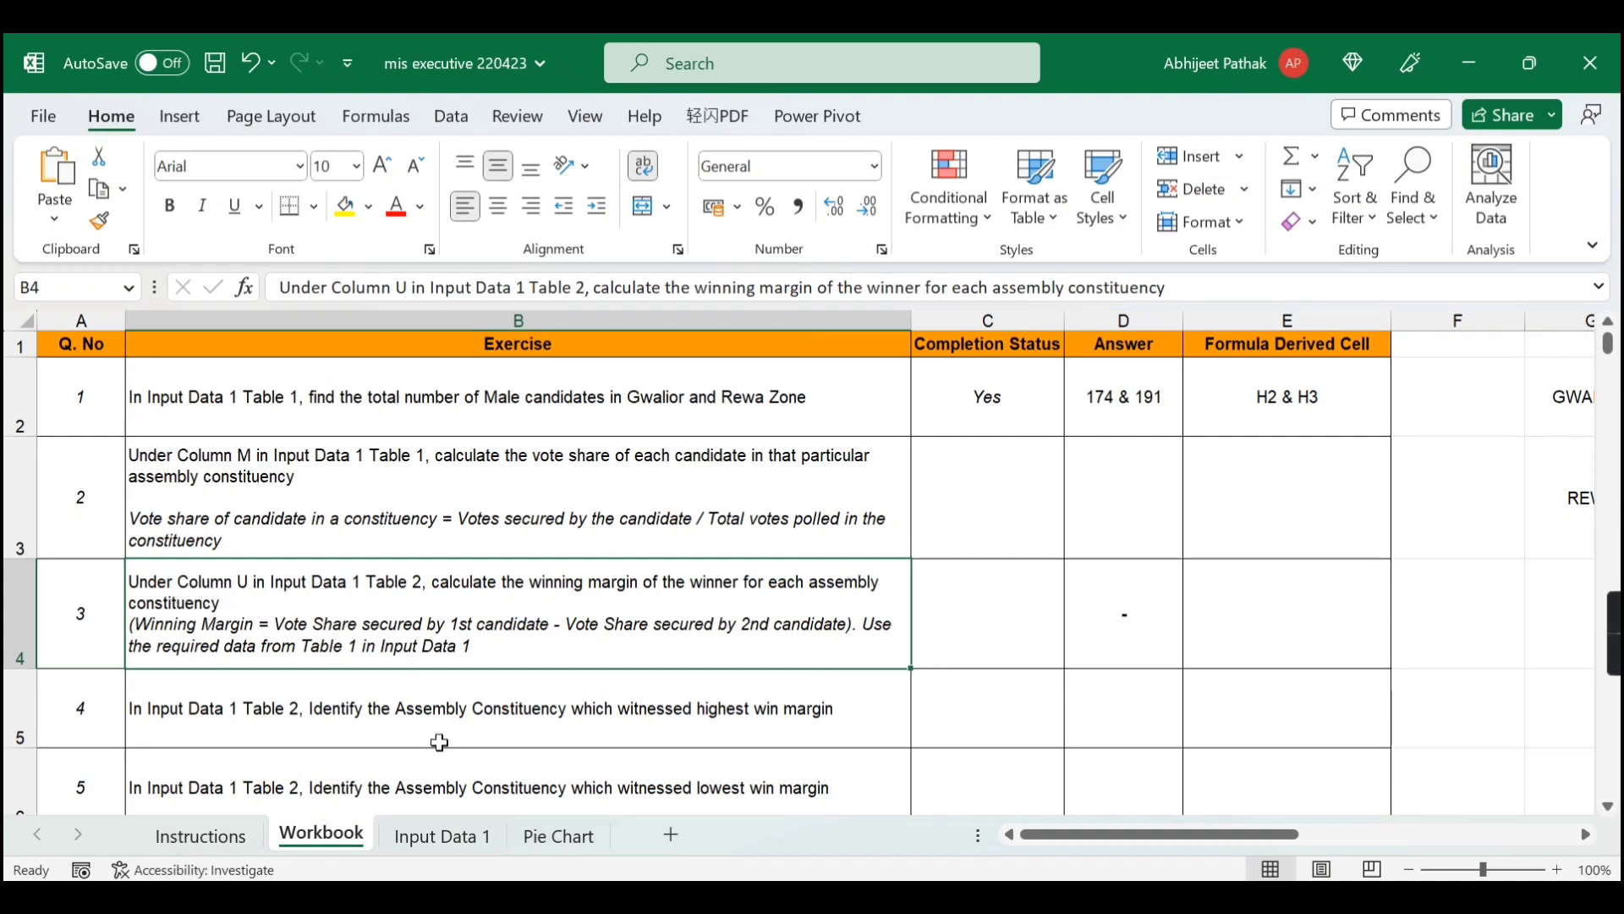
- Locate the Win Margin column of Table 2 on the Input Data 1 sheet and reread exercise 3 on the Workbook sheet
click(465, 836)
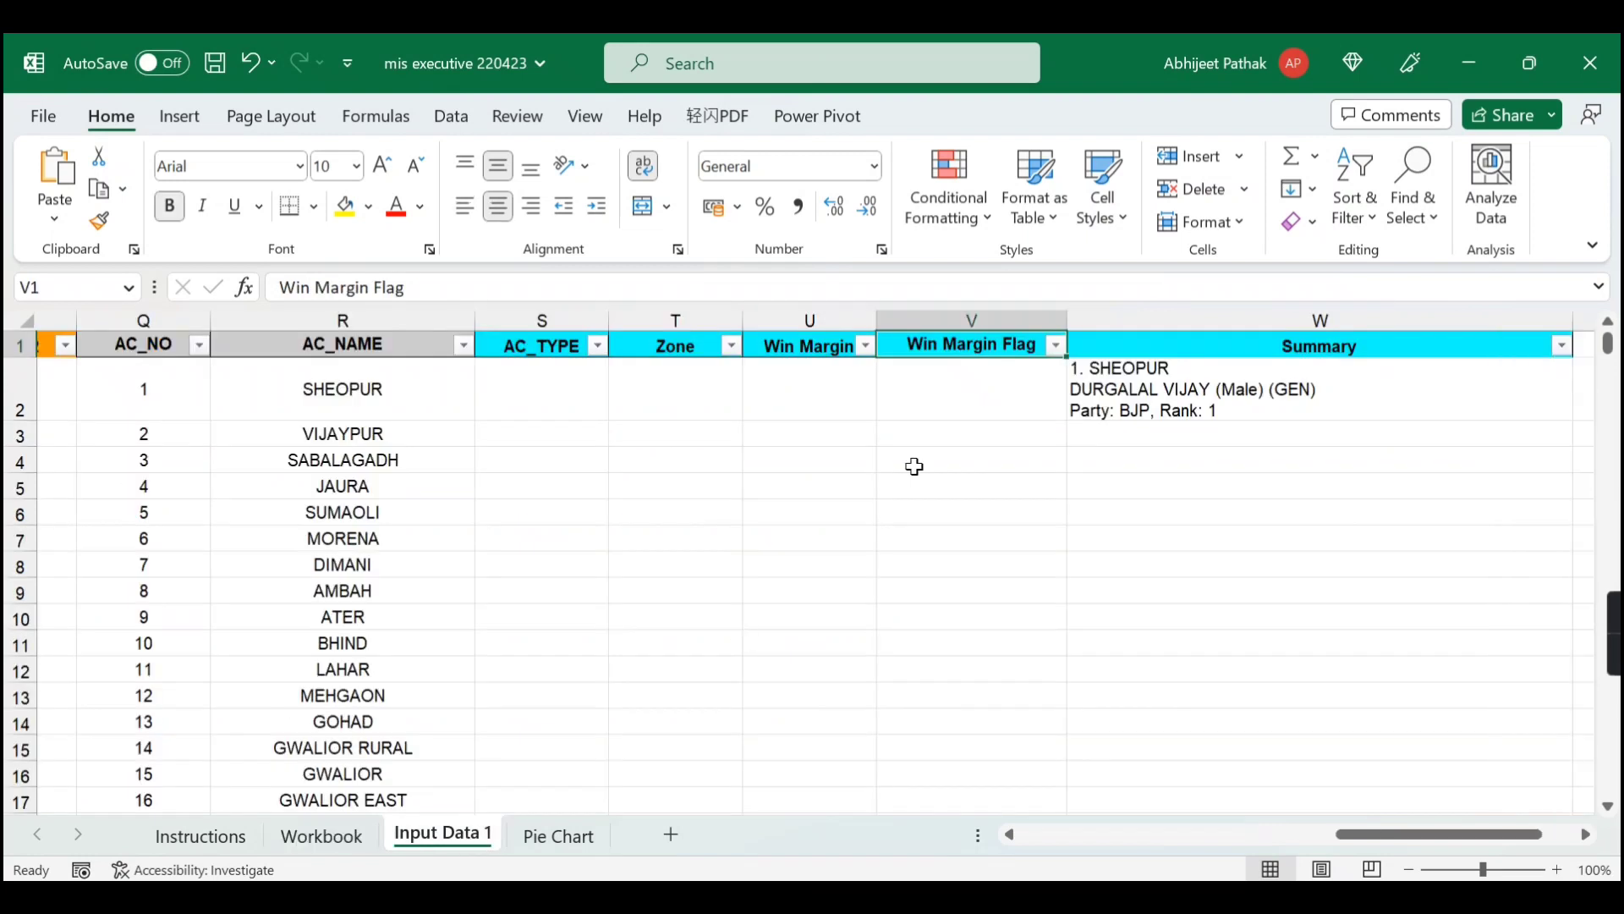
mouse_move(1356, 834)
mouse_down()
mouse_move(1235, 834)
mouse_move(1378, 834)
mouse_up()
click(906, 346)
click(960, 392)
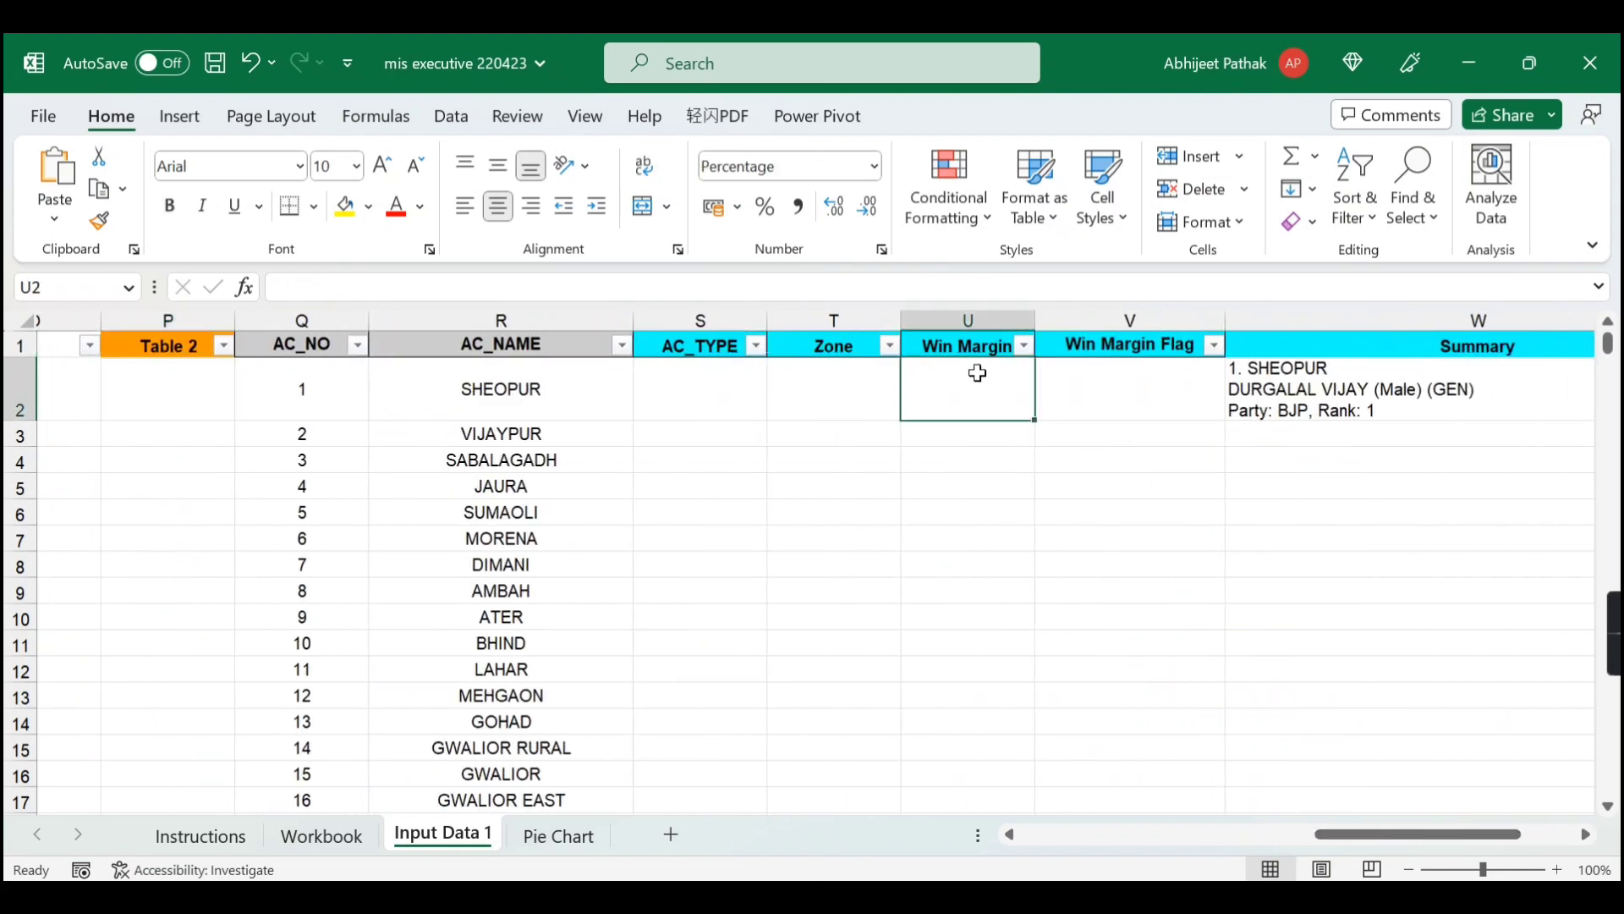
click(313, 840)
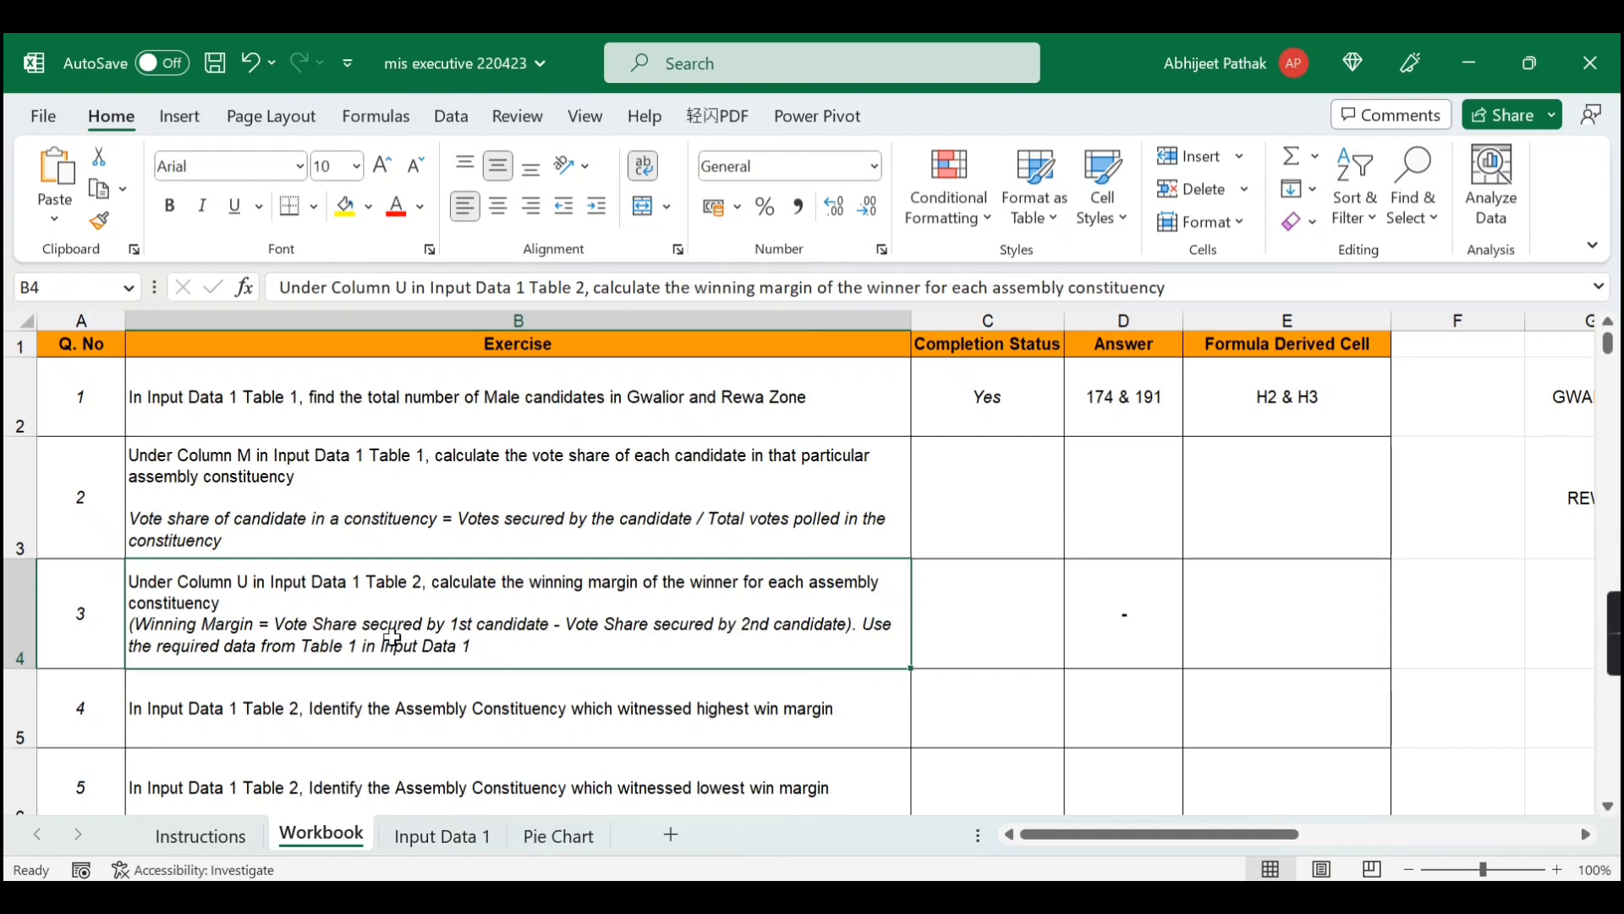
- Examine the Candidate Vote Share formula in M2 on the Input Data 1 sheet and the Table 1 candidate columns beside it
click(462, 825)
drag(1353, 830, 1210, 825)
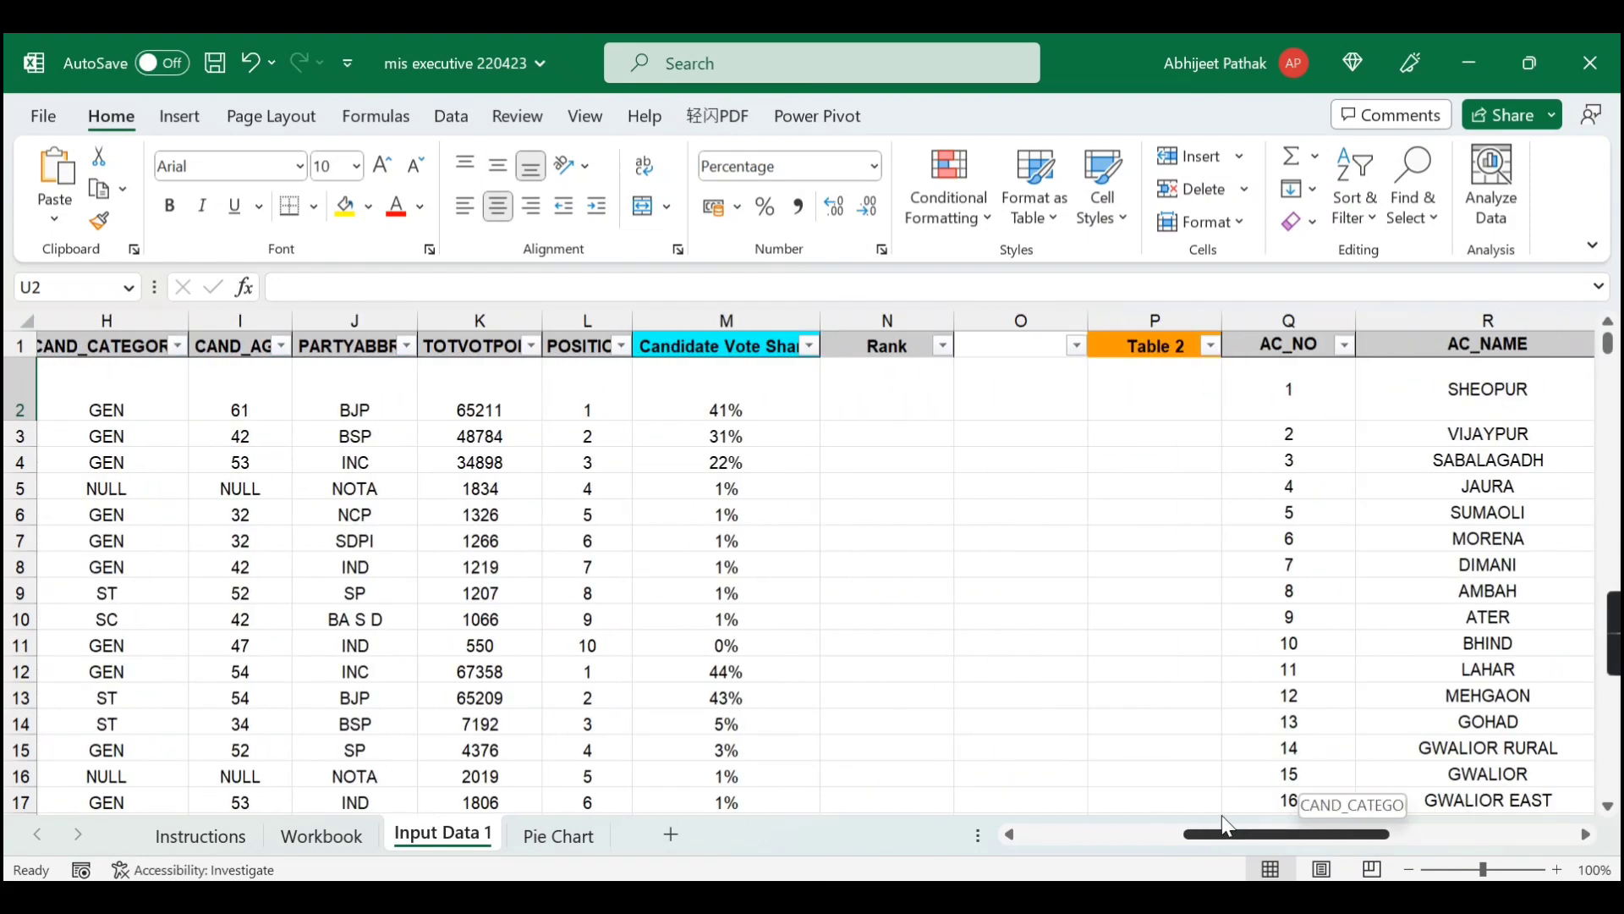
click(689, 396)
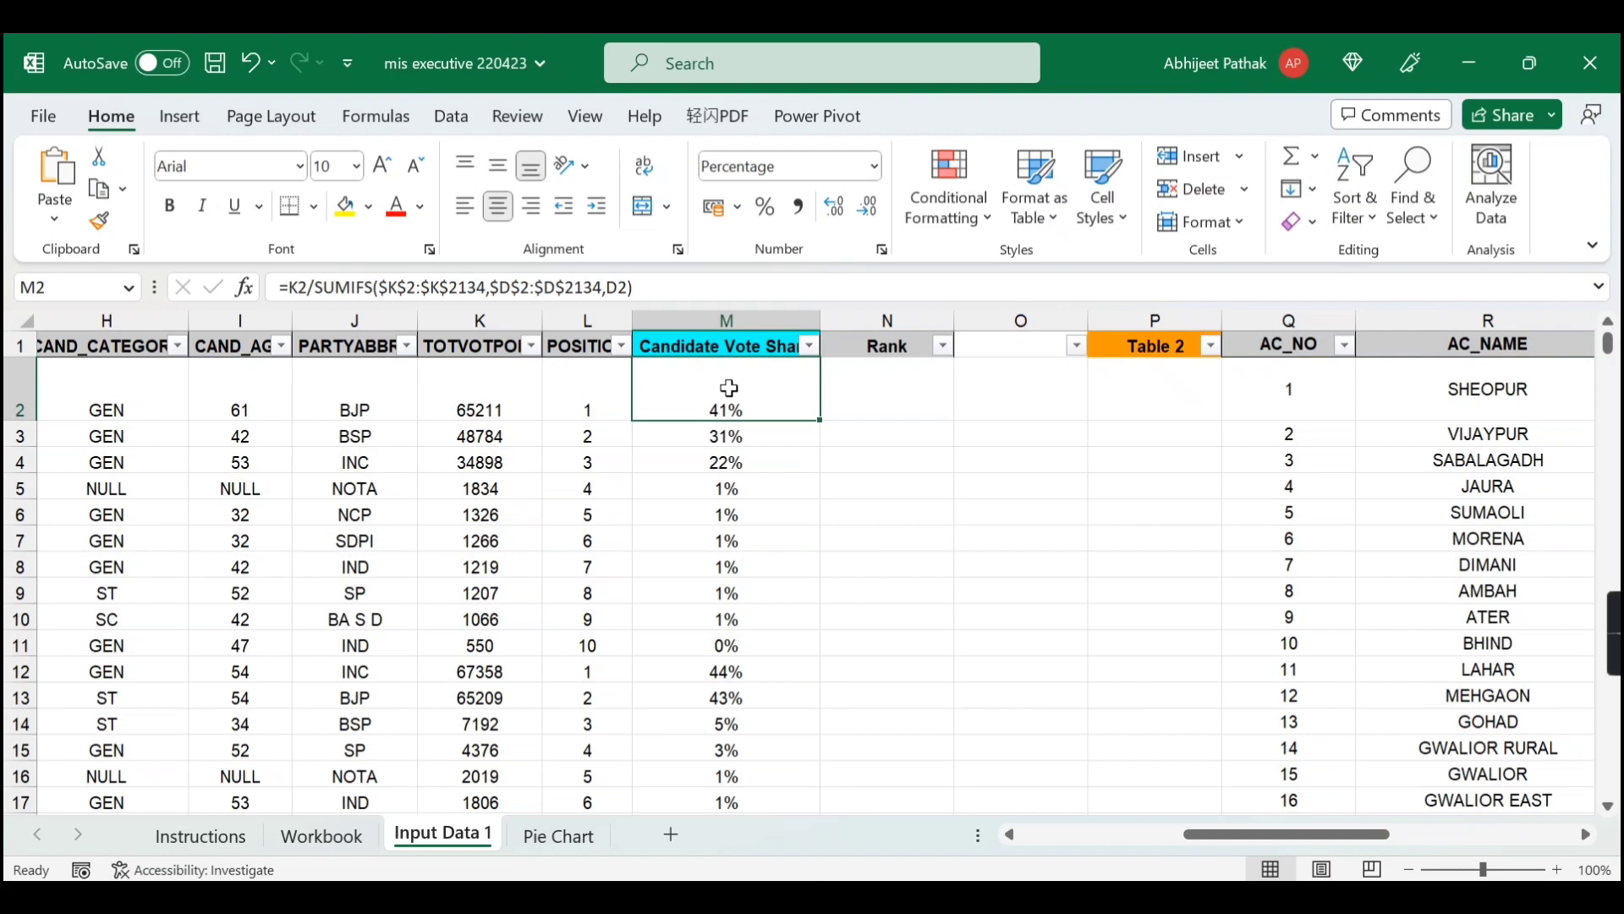
key(Left)
key(Left)
key(Left)
key(Left)
key(Left)
key(Left)
key(Left)
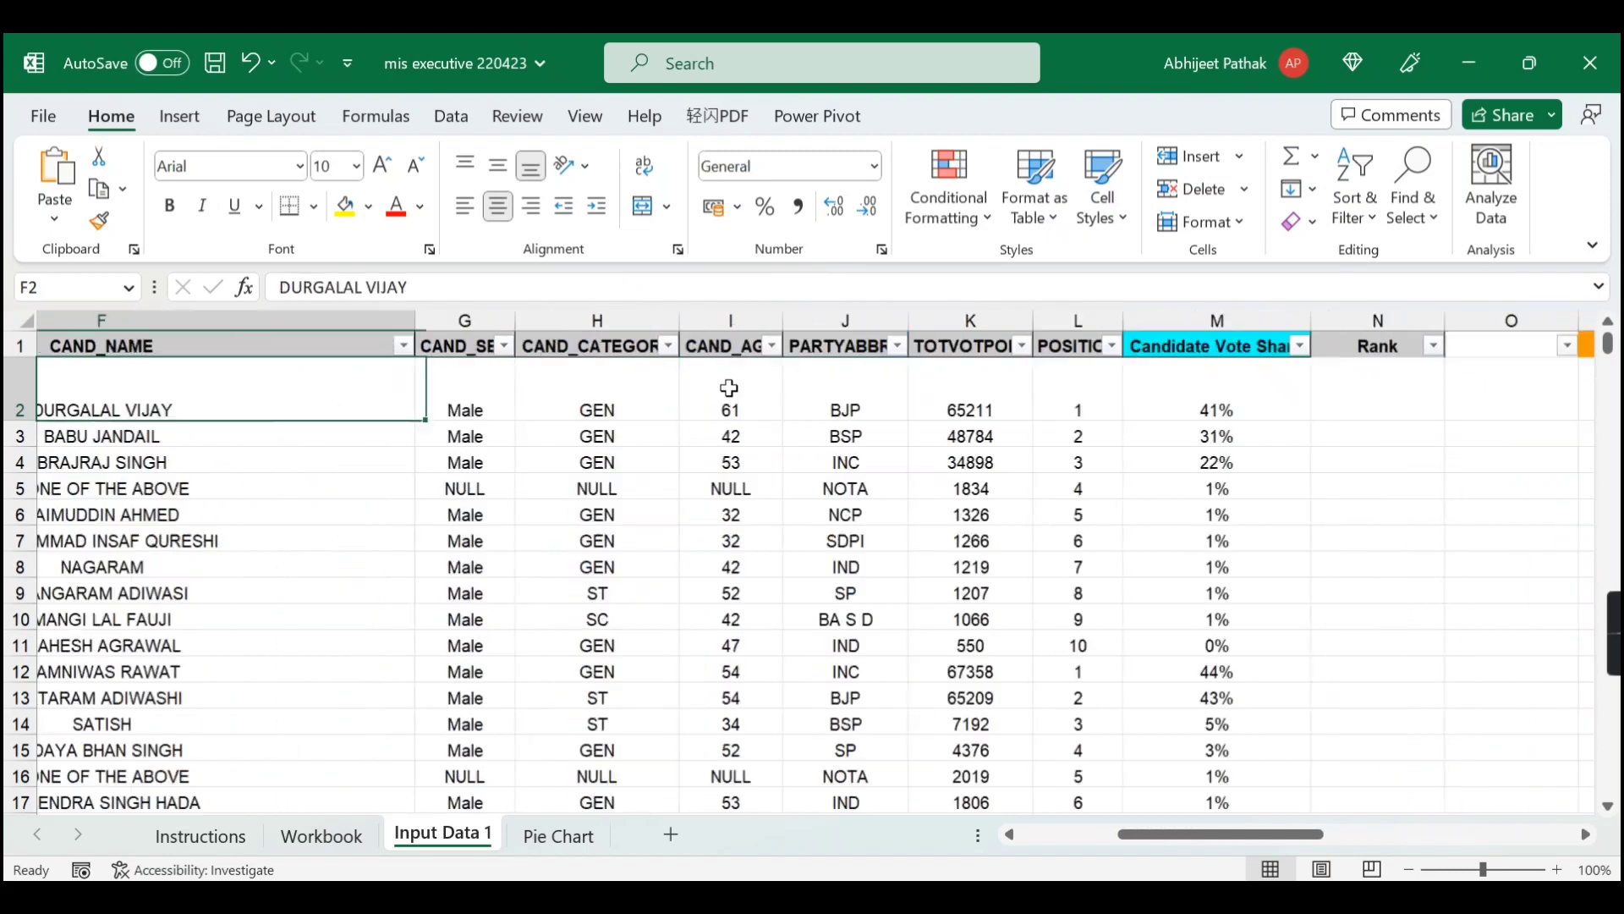
key(Right)
key(Right)
key(Right)
key(Right)
key(Right)
key(Right)
key(Right)
key(Right)
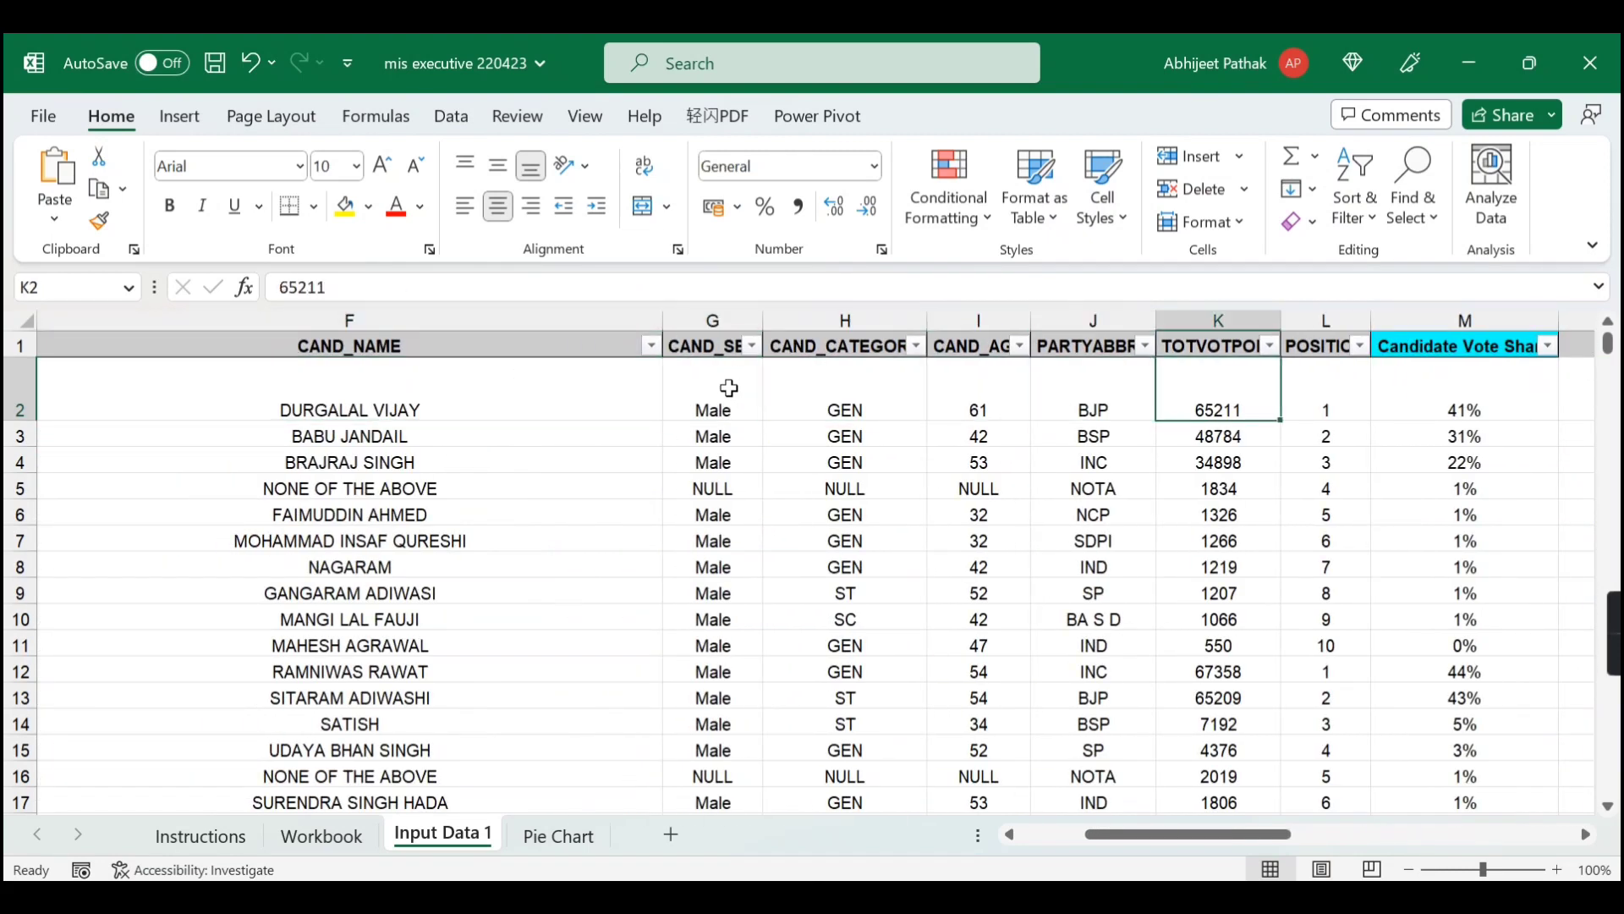
key(Left)
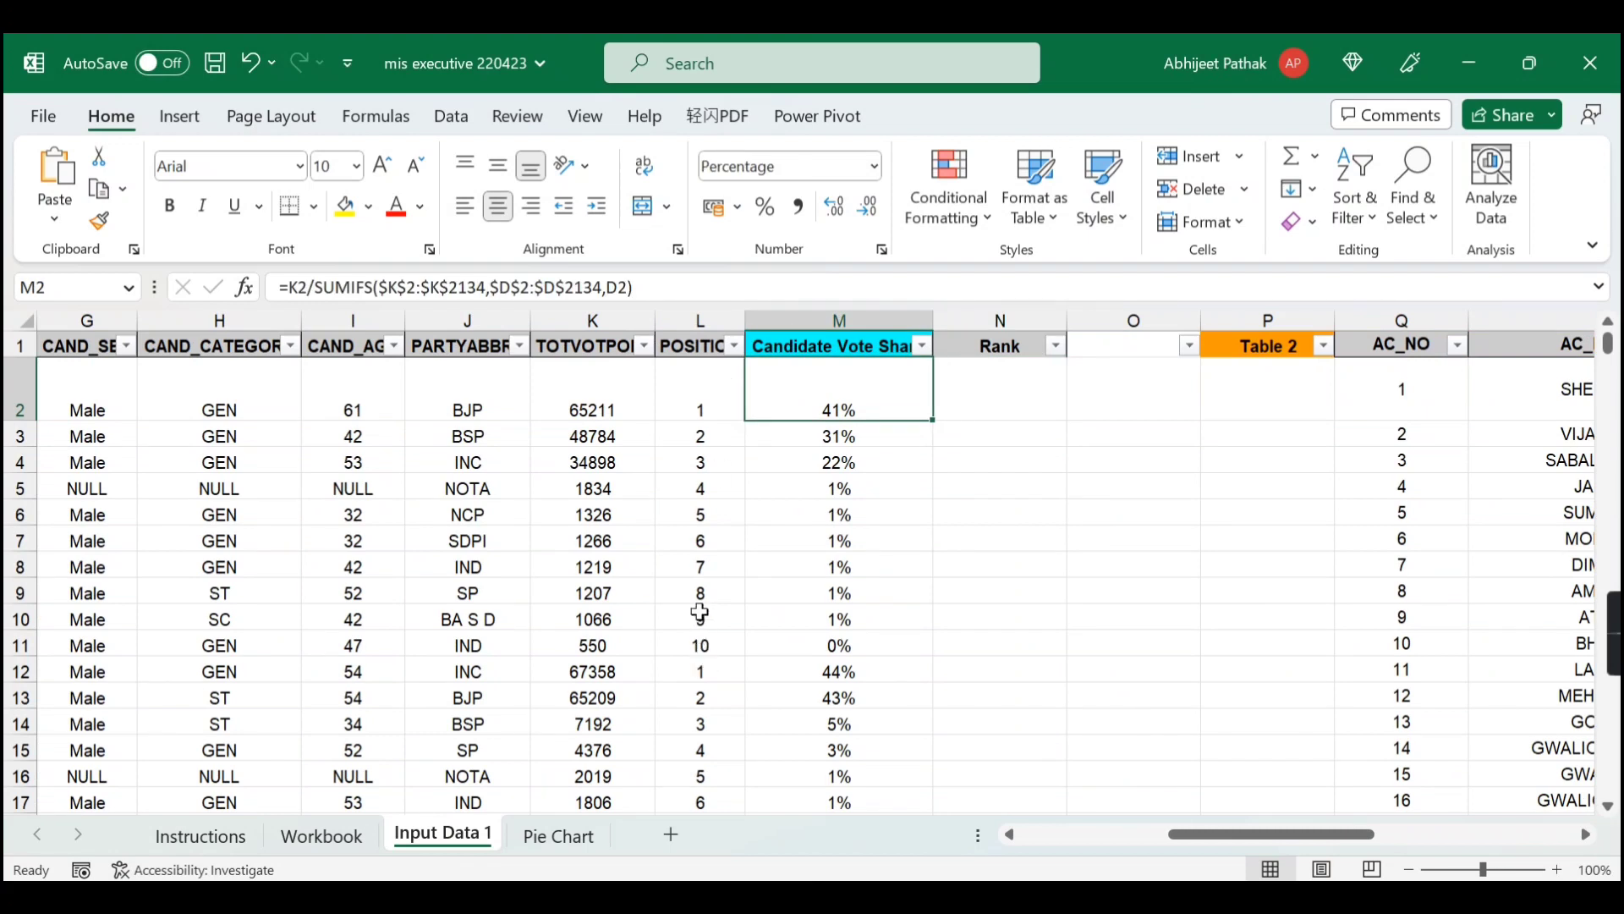
- Inspect the Table 2 columns in row 2 up to the Win Margin cell U2
key(Right)
key(Right)
key(Right)
key(Right)
key(Right)
key(Right)
key(Right)
key(Right)
key(Right)
key(Right)
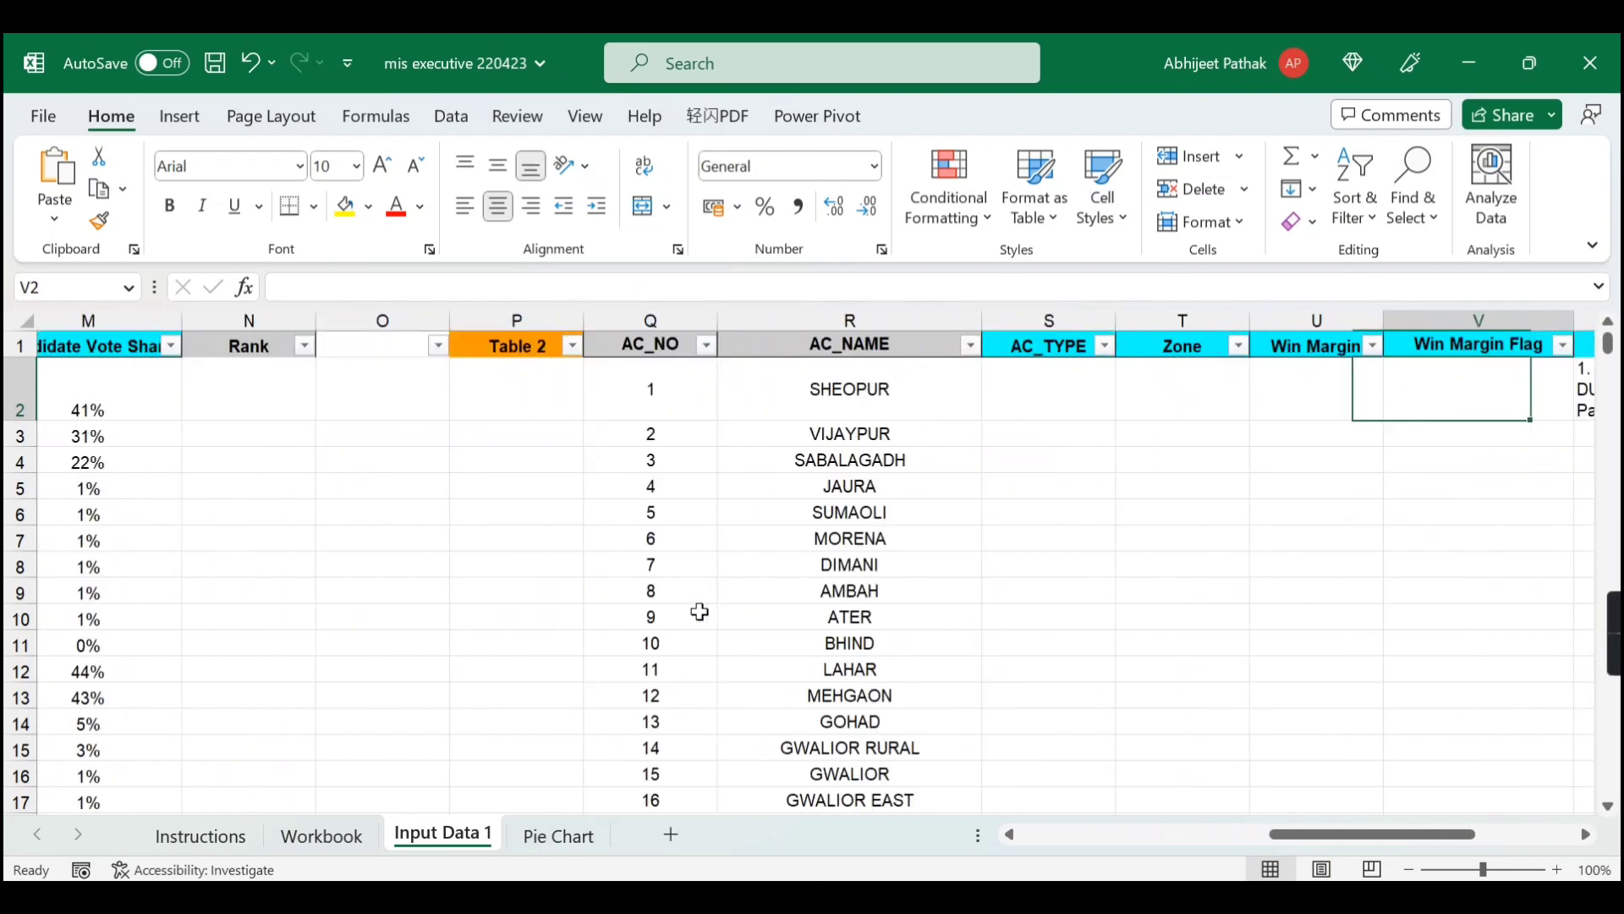
key(Left)
key(Left)
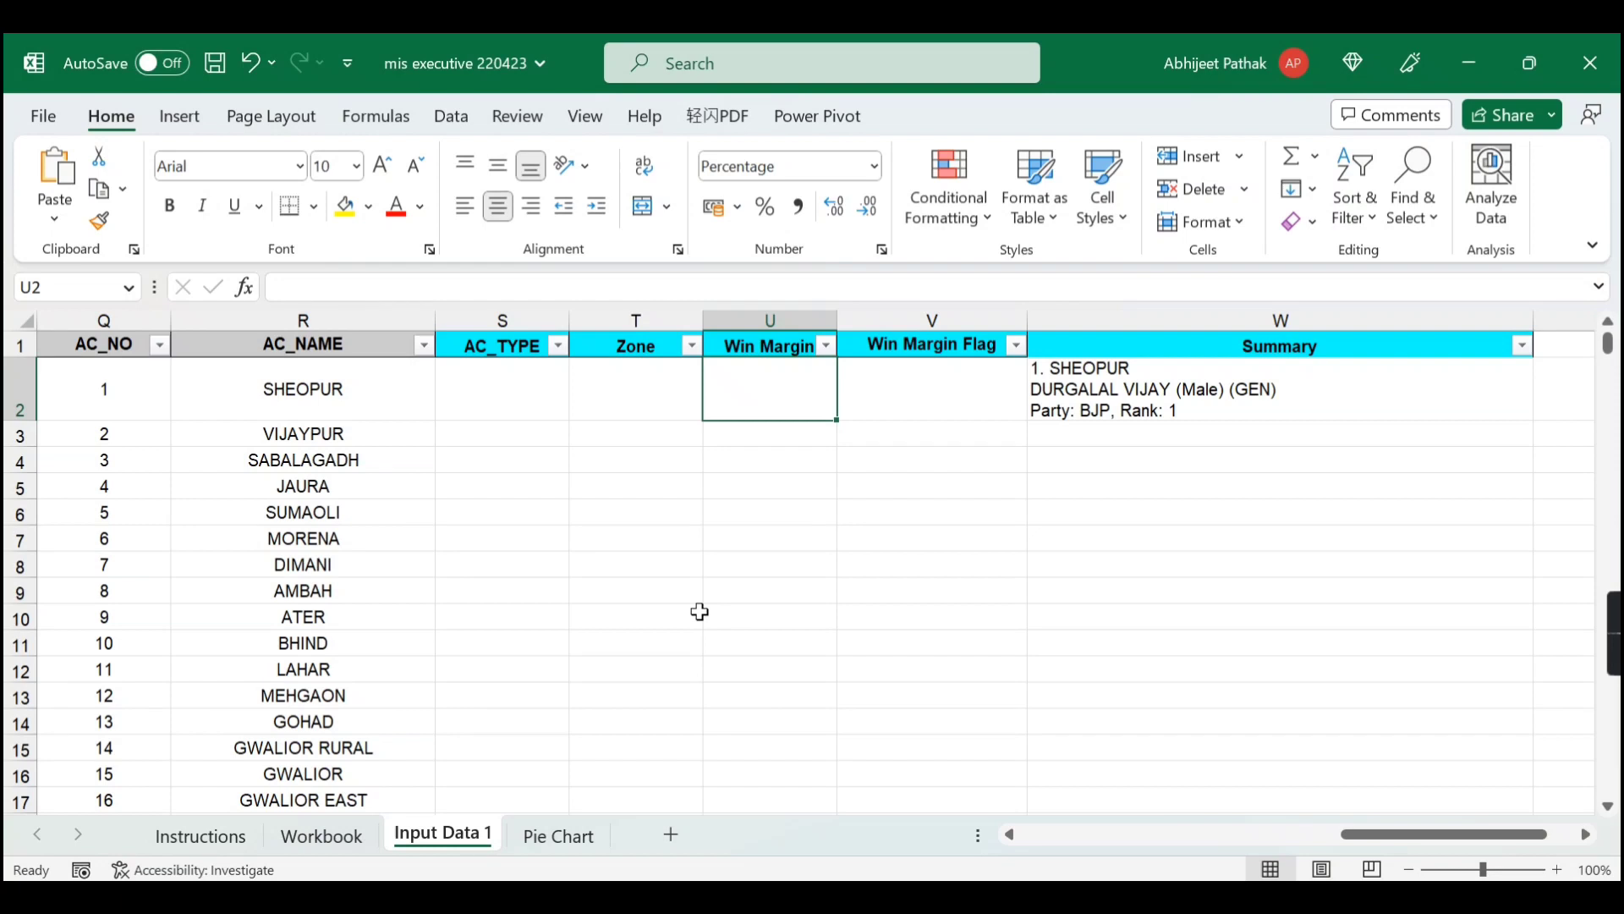
- Review Table 1's candidate data and the vote shares of the first constituency's top two candidates in M2 and M3
key(Left)
key(Left)
key(Left)
key(Left)
key(Left)
key(Left)
key(Left)
key(Left)
key(Left)
key(Left)
key(Left)
key(Left)
key(Left)
key(Left)
key(Left)
key(Right)
key(Right)
key(Right)
key(Right)
key(Right)
key(Right)
key(Right)
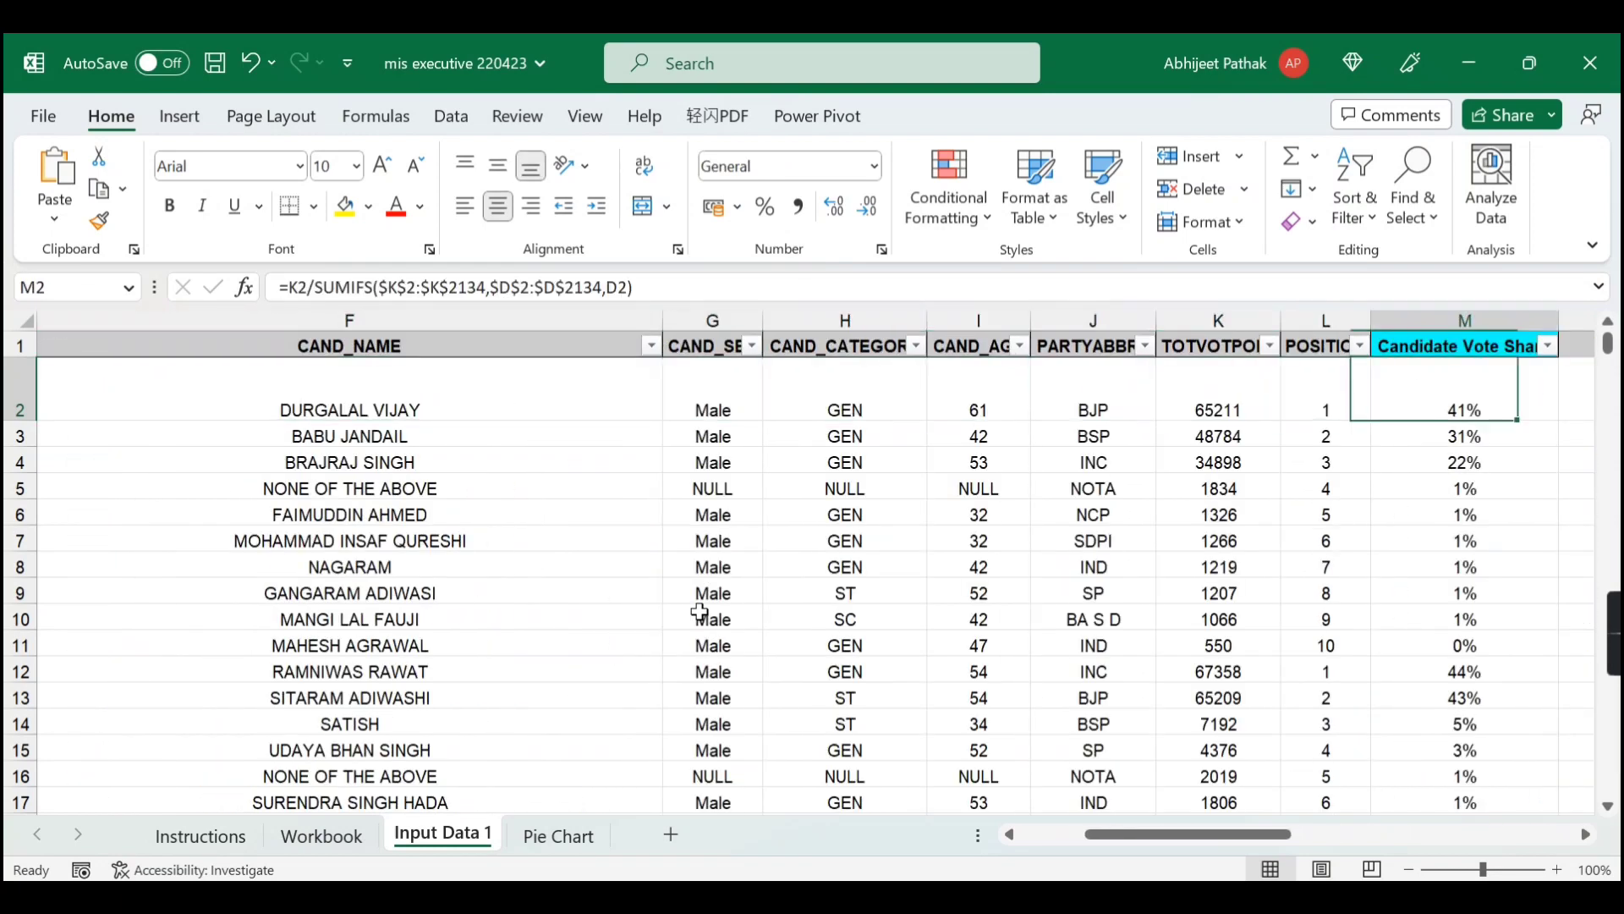
scroll(699, 612, right, 1)
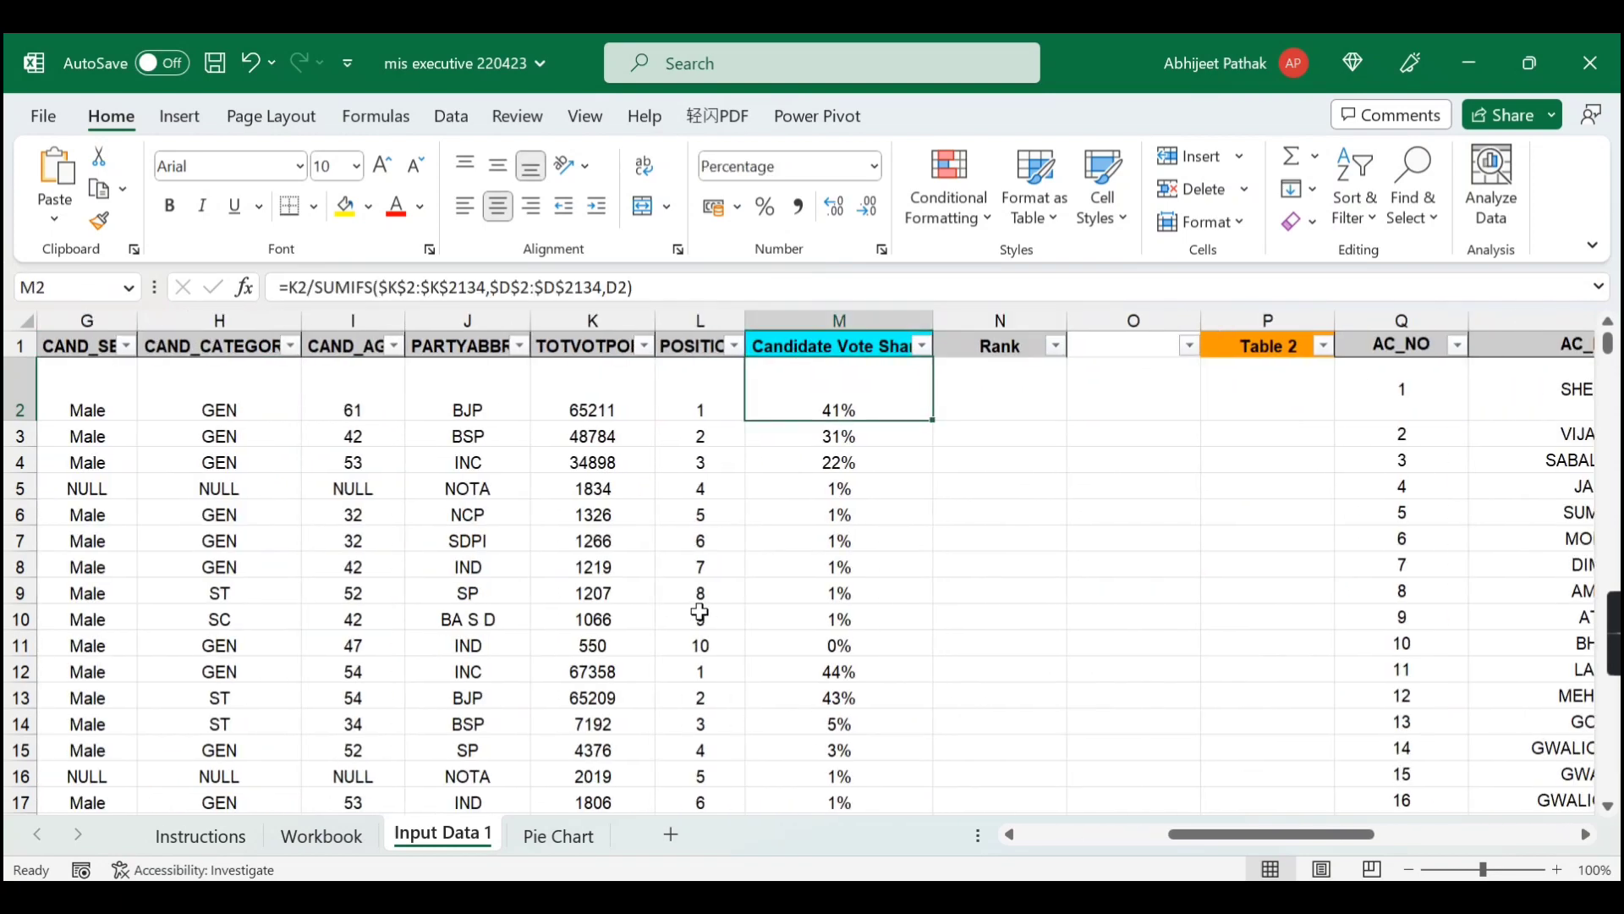
key(Down)
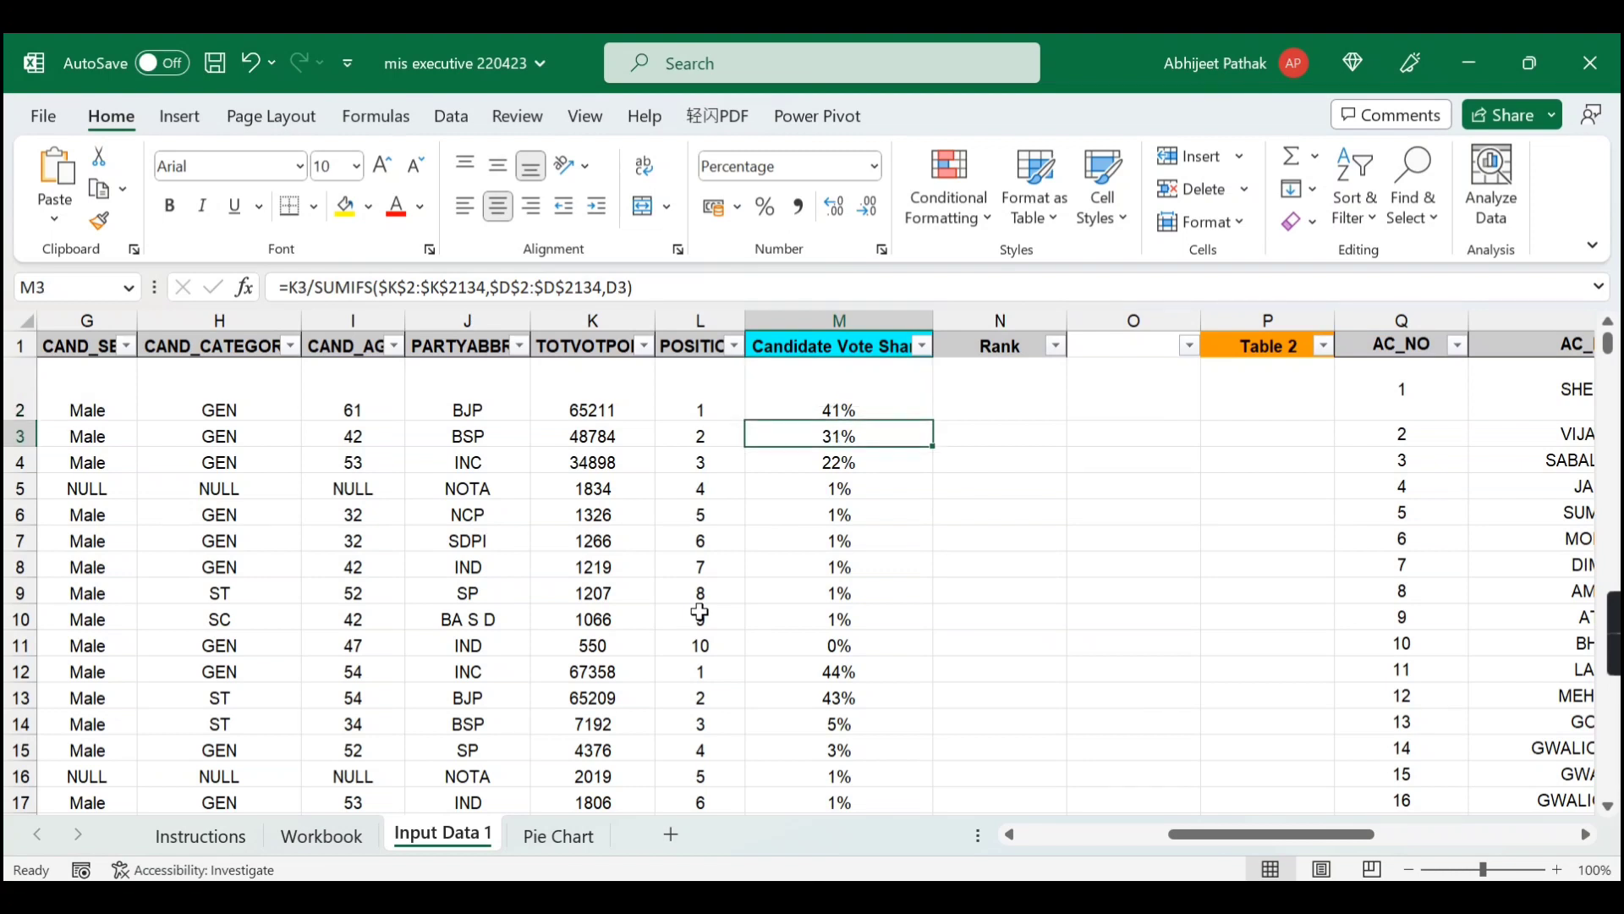
click(838, 407)
click(833, 445)
- Compare the vote share column with Table 2's Win Margin and AC_NAME columns in row 2
key(Up)
key(Right)
key(Right)
key(Right)
key(Right)
key(Right)
key(Right)
key(Right)
key(Right)
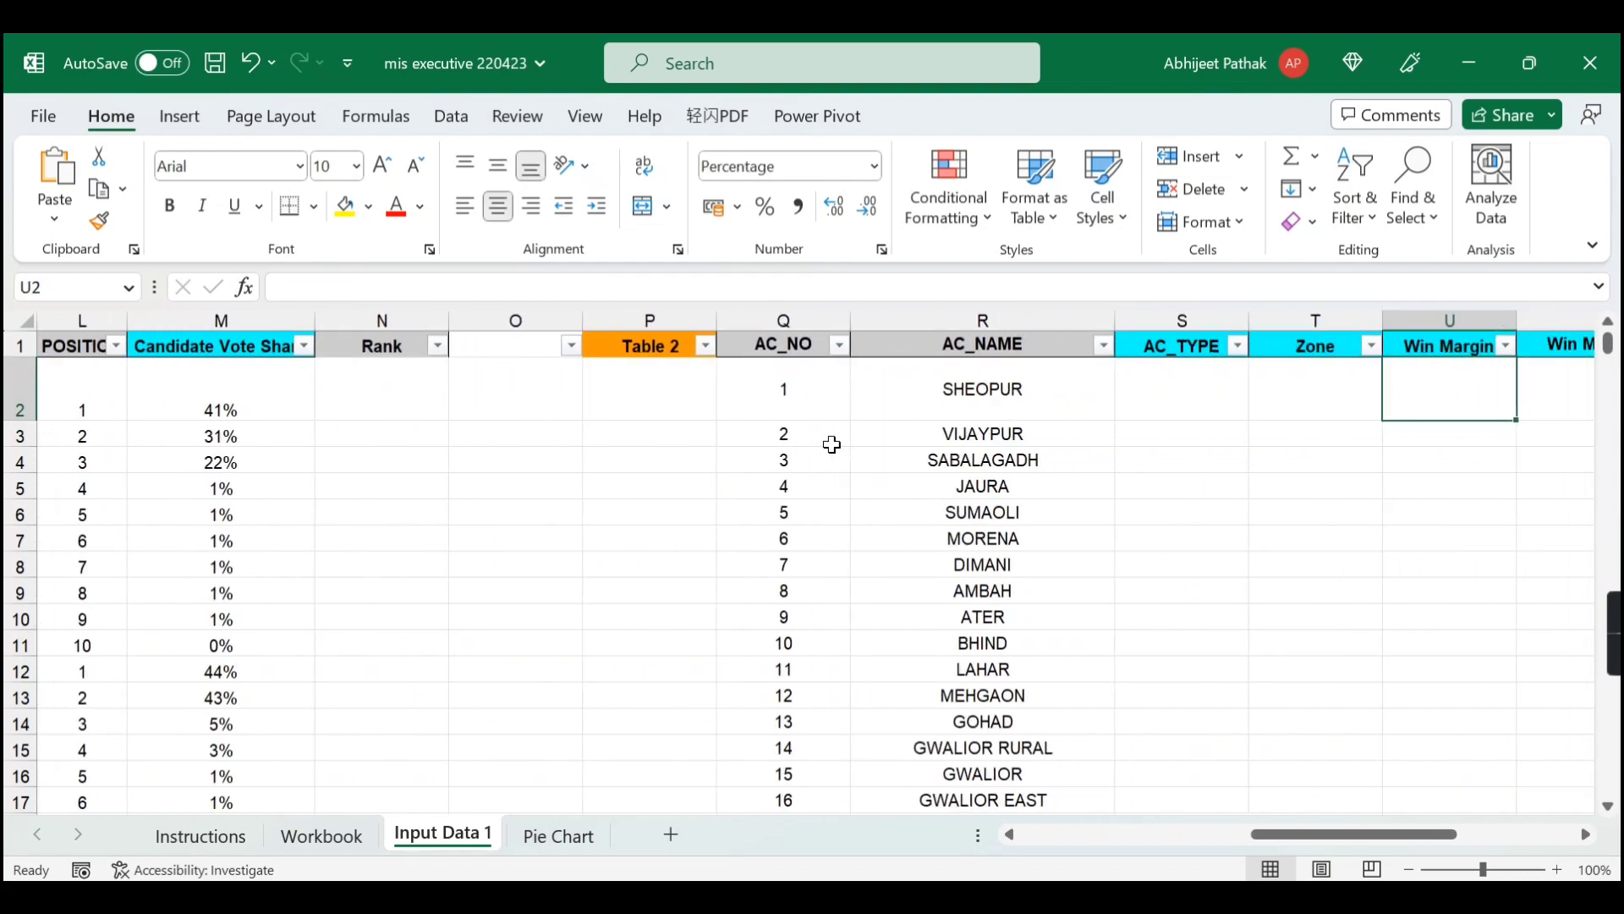
key(Right)
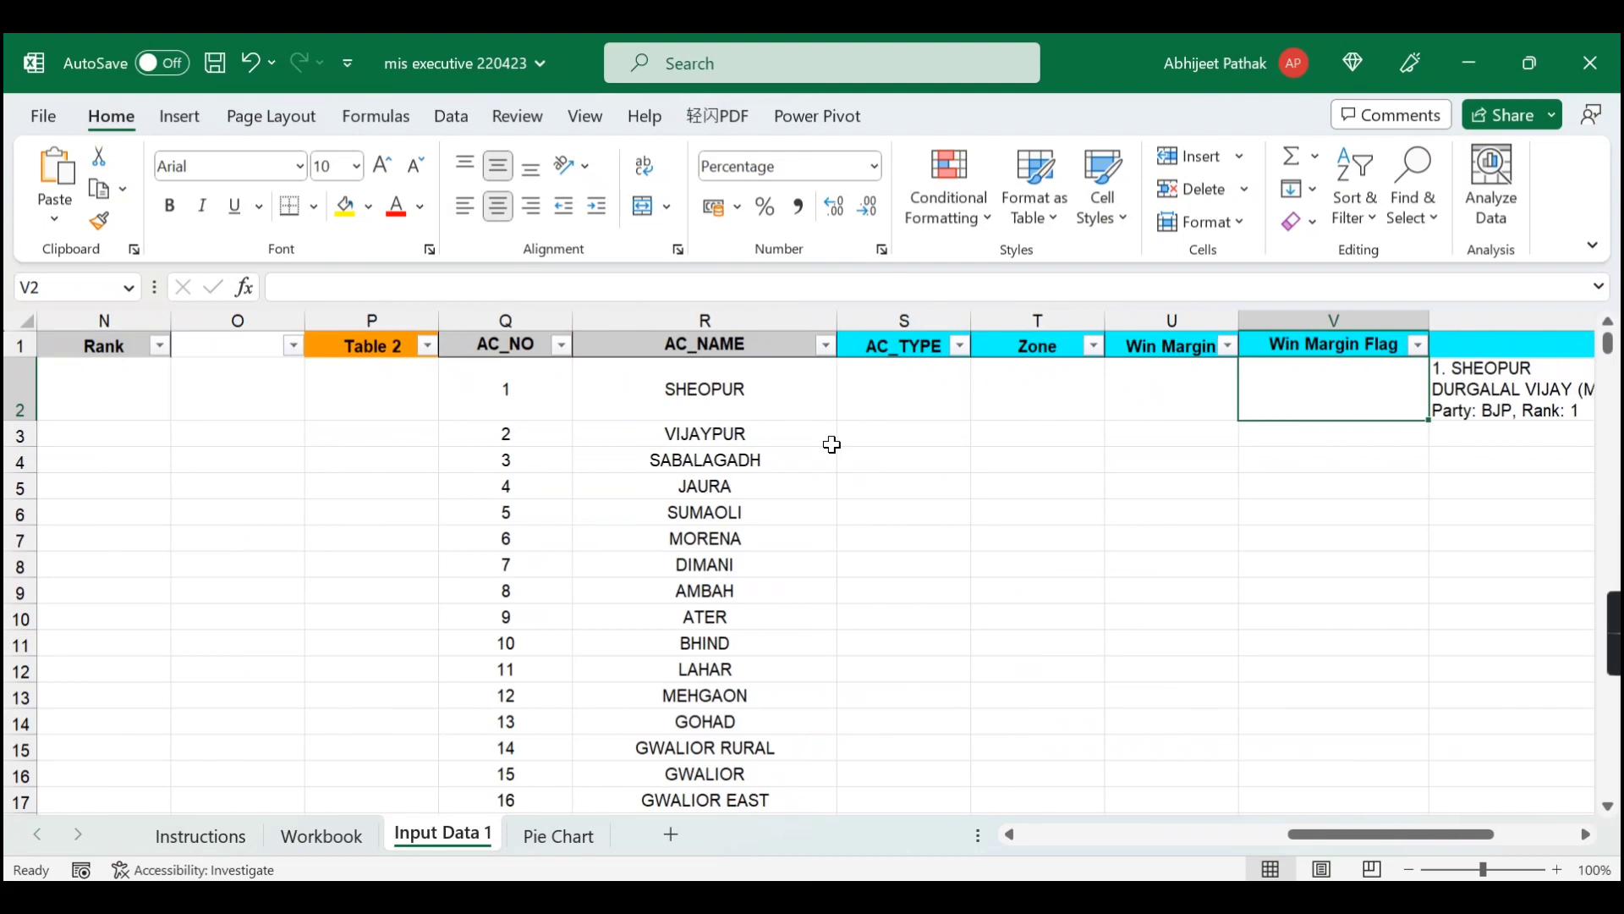
key(Left)
key(Left)
key(Left)
key(Left)
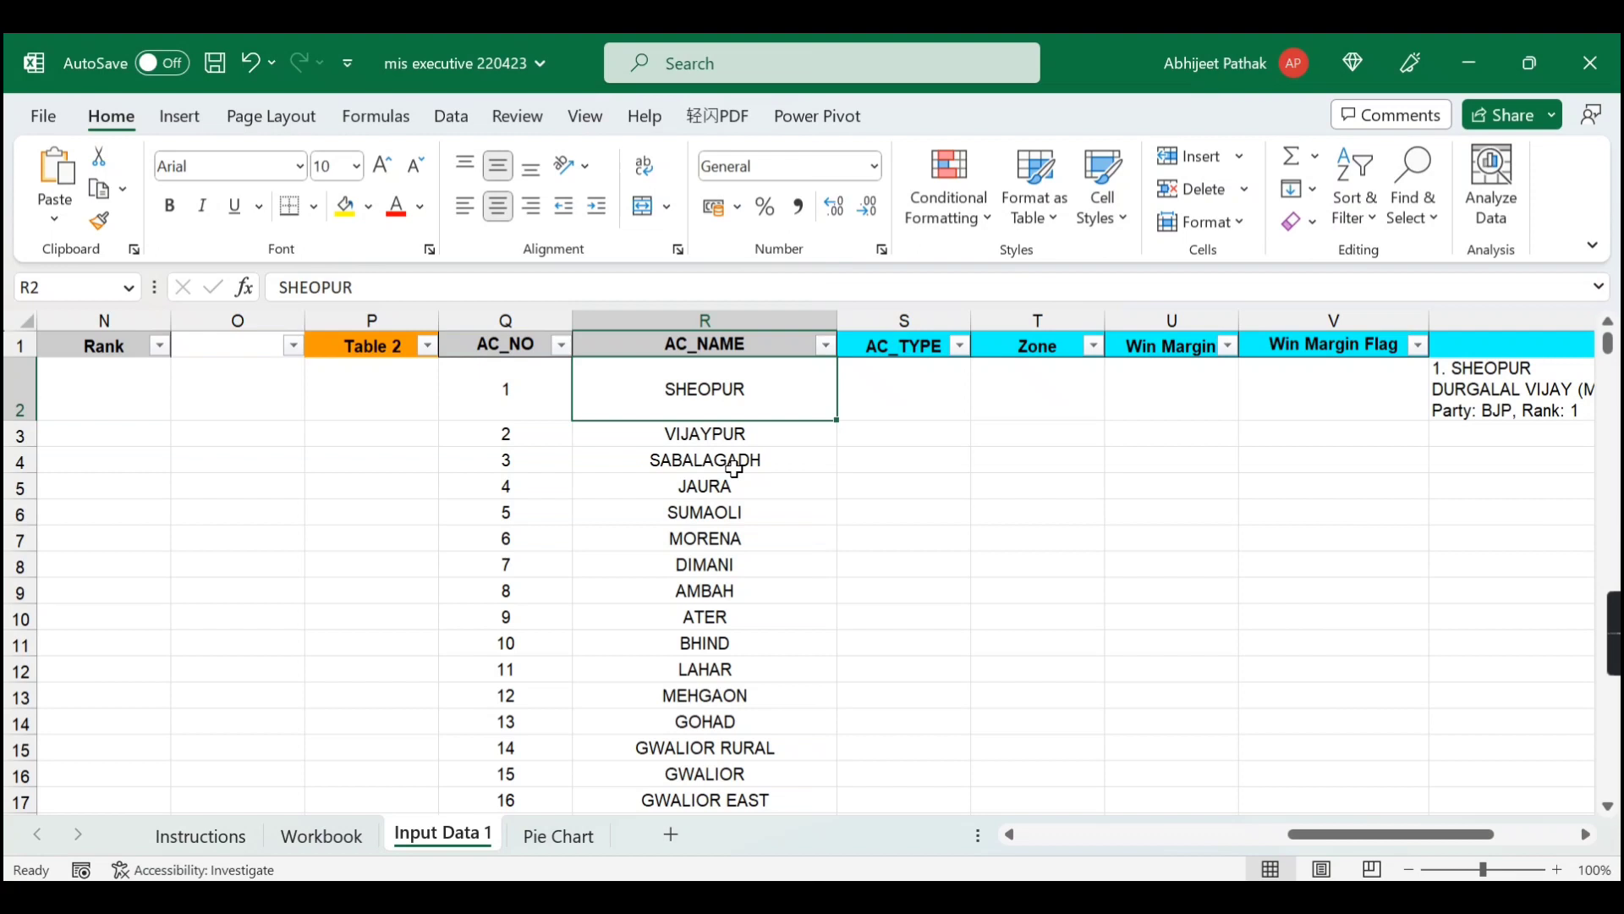
- Review the constituency names under AC_NAME in Table 2 and return to the first Win Margin cell
drag(750, 388, 717, 748)
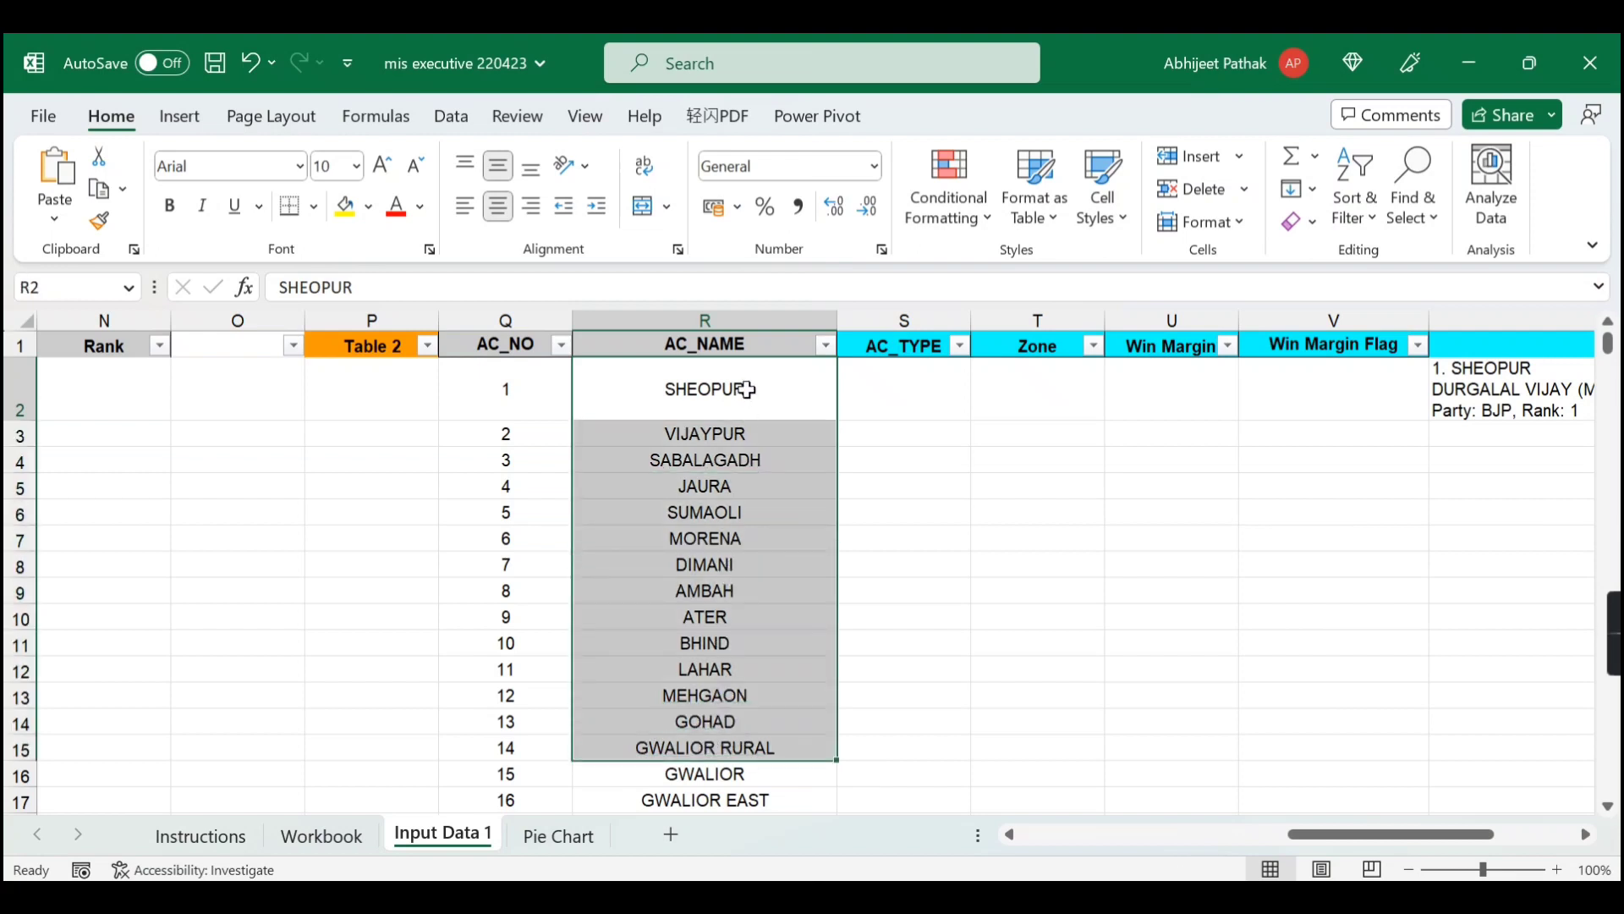
click(745, 389)
key(Right)
key(Right)
key(Right)
key(Right)
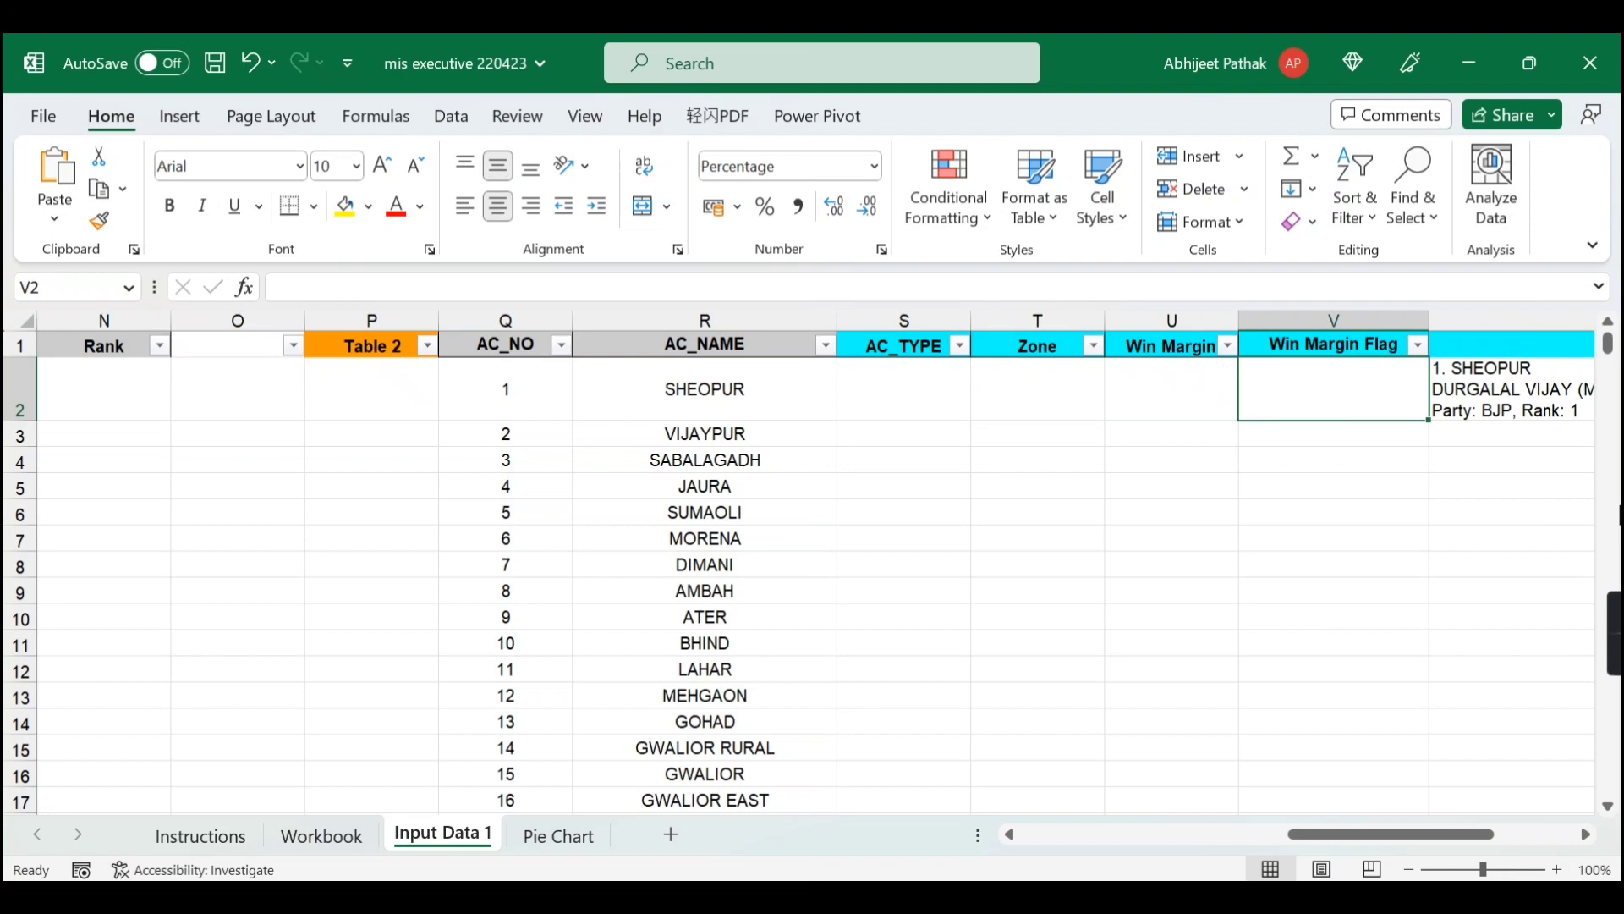
key(Left)
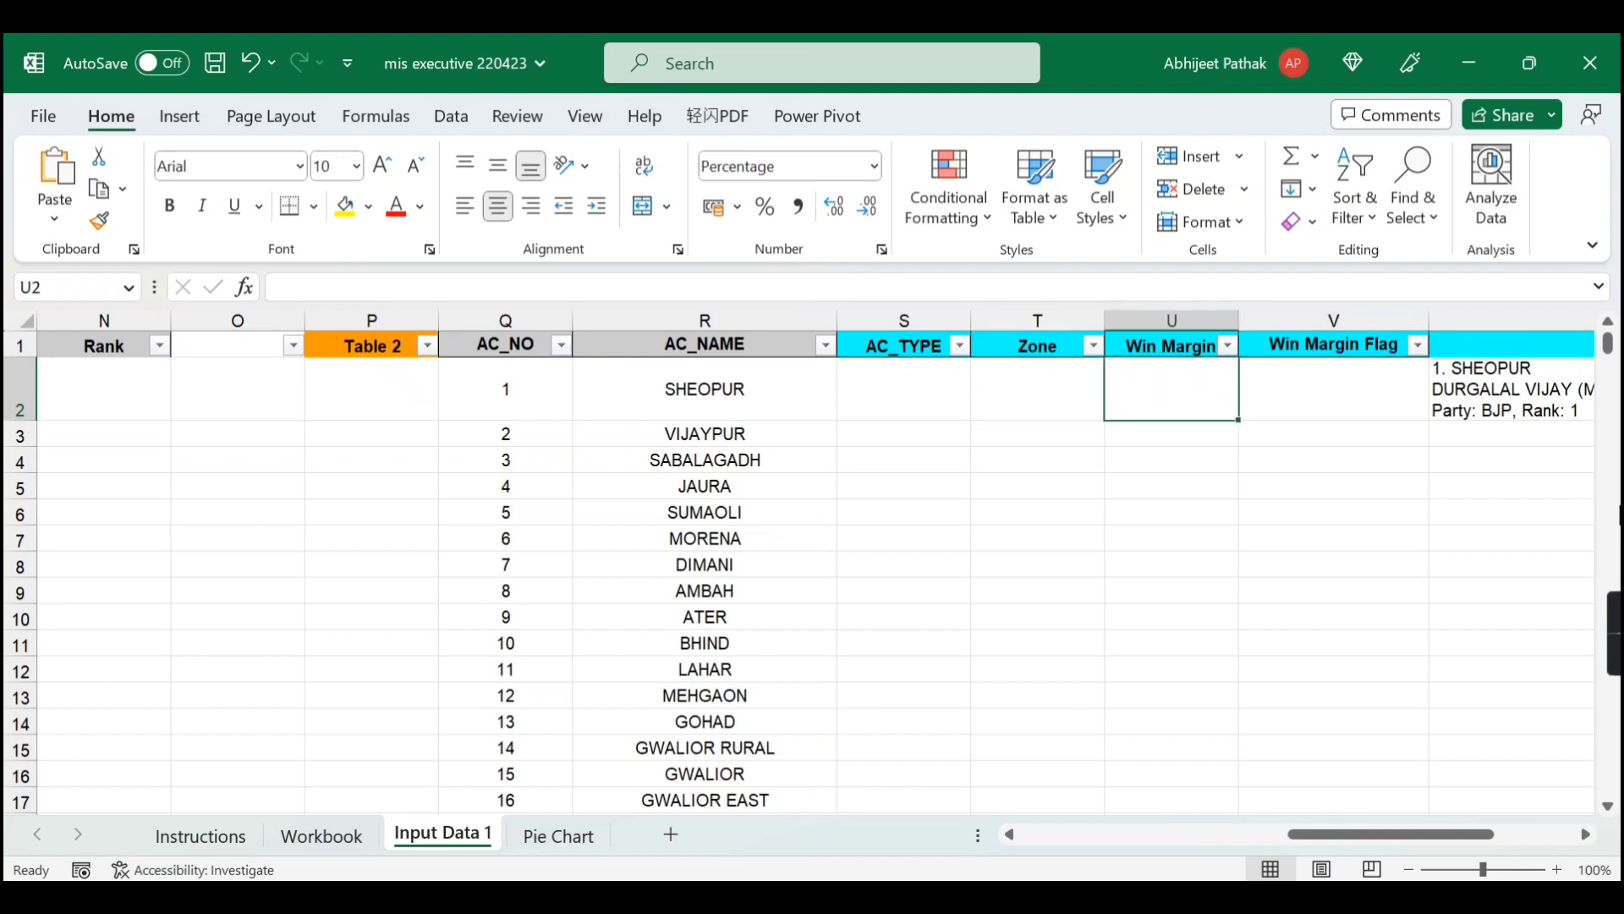
- Examine the block of SHEOPUR rows in Table 1's AC_NAME column, D2 to D11
key(Left)
key(Left)
key(Left)
key(Left)
key(Left)
key(Left)
key(Left)
key(Left)
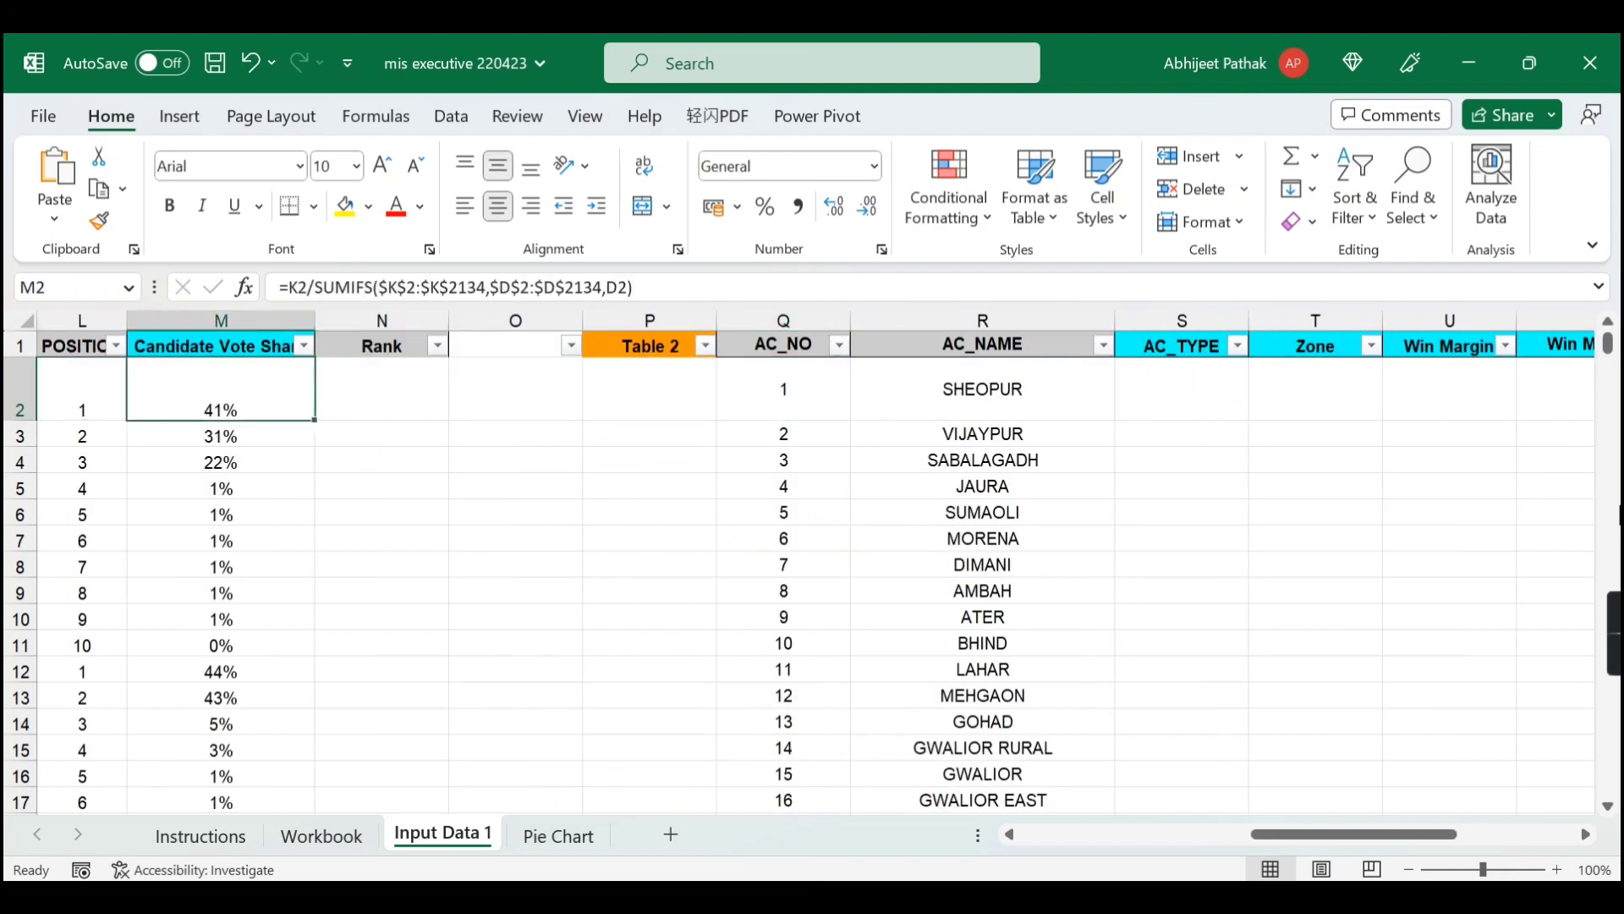
key(Home)
key(Right)
key(Right)
key(Right)
key(Right)
key(Left)
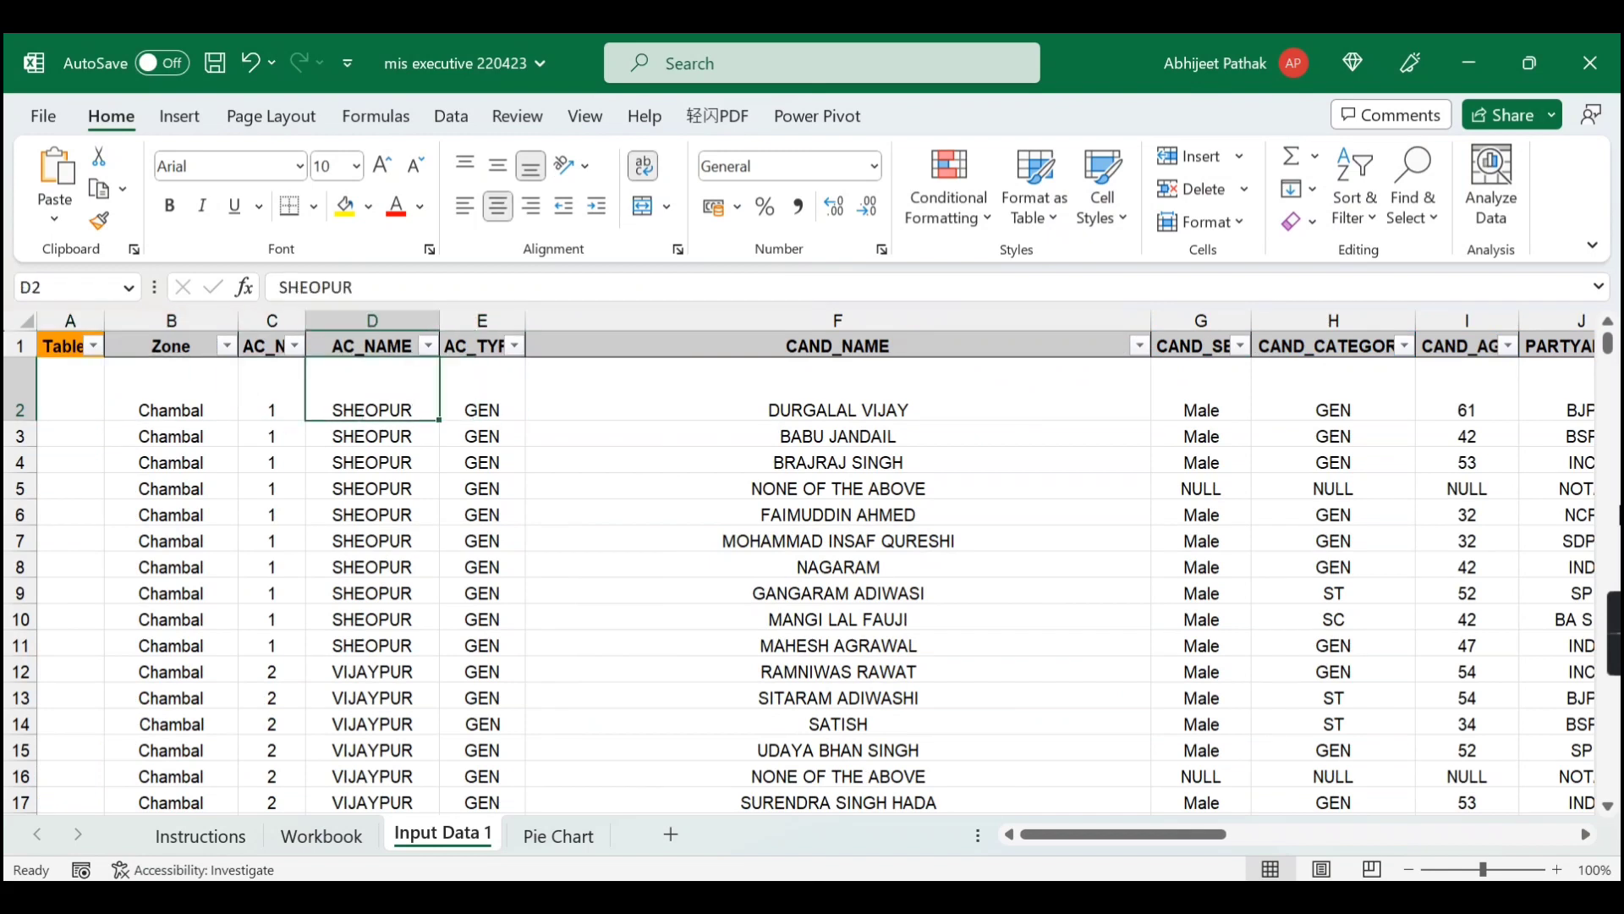
key(shift+Down)
key(shift+Down)
key(shift+Down)
key(shift+Down)
key(shift+Down)
key(shift+Down)
key(shift+Down)
key(shift+Down)
key(shift+Down)
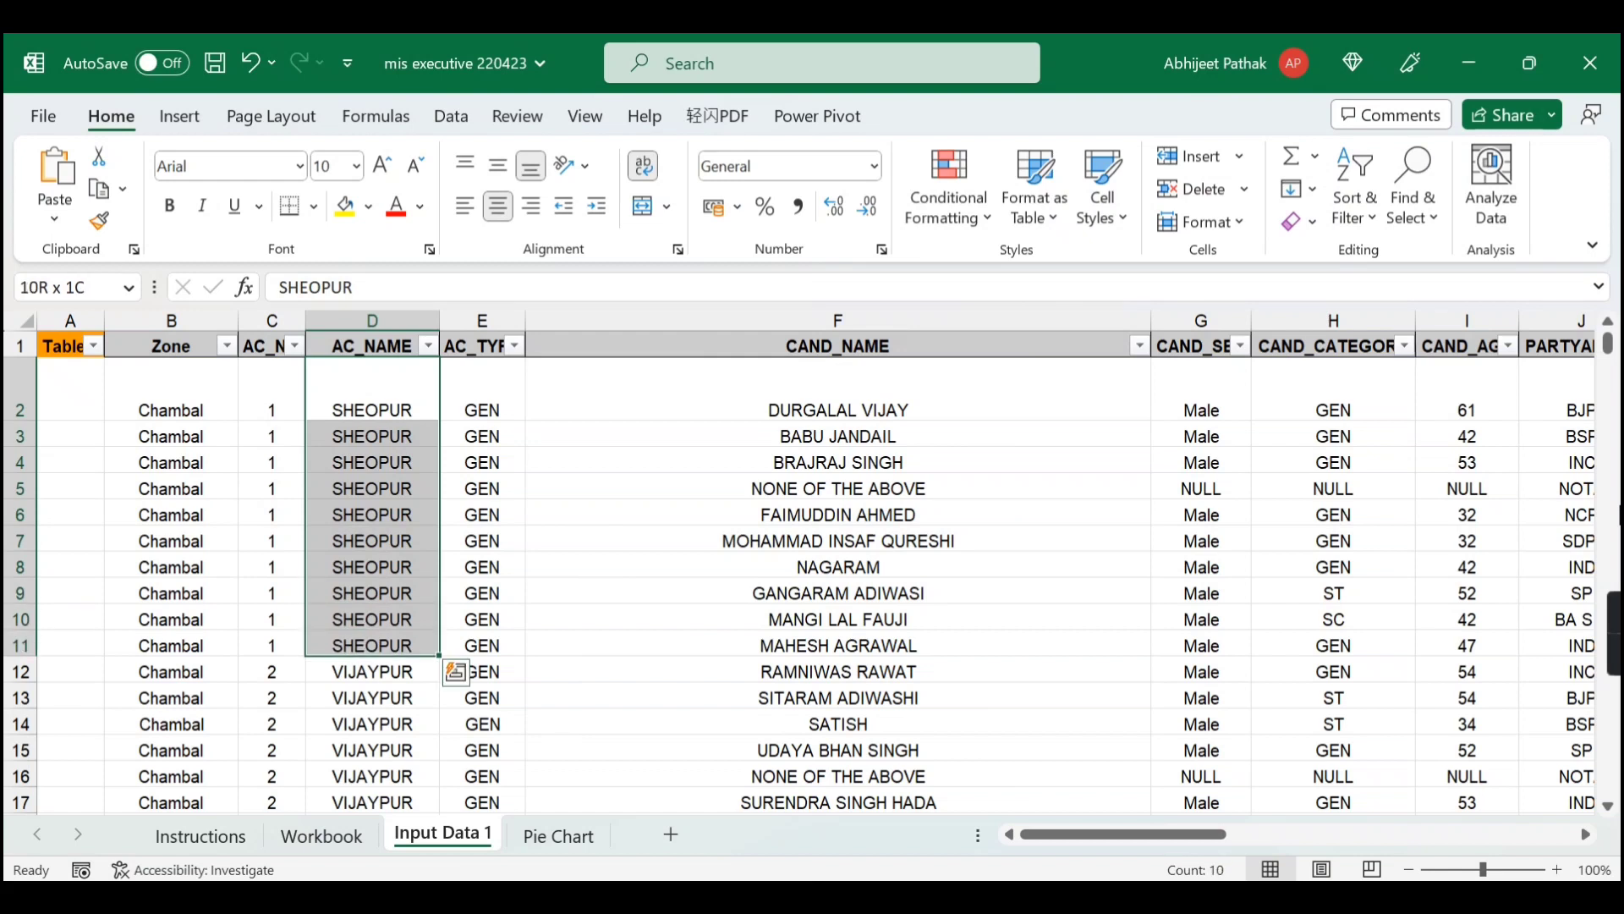
- Examine the VIJAYPUR rows that follow in Table 1's AC_NAME column
key(Down)
key(Down)
key(Down)
key(Down)
key(Down)
key(Down)
key(Down)
key(Down)
key(Down)
key(Down)
key(shift+Down)
key(shift+Down)
key(shift+Down)
key(shift+Down)
- Examine the candidate ranks in Table 1's POSITION column for the first constituency, down to L5
key(ctrl+Up)
key(Down)
key(Down)
key(Up)
key(Right)
key(ctrl+Right)
key(Right)
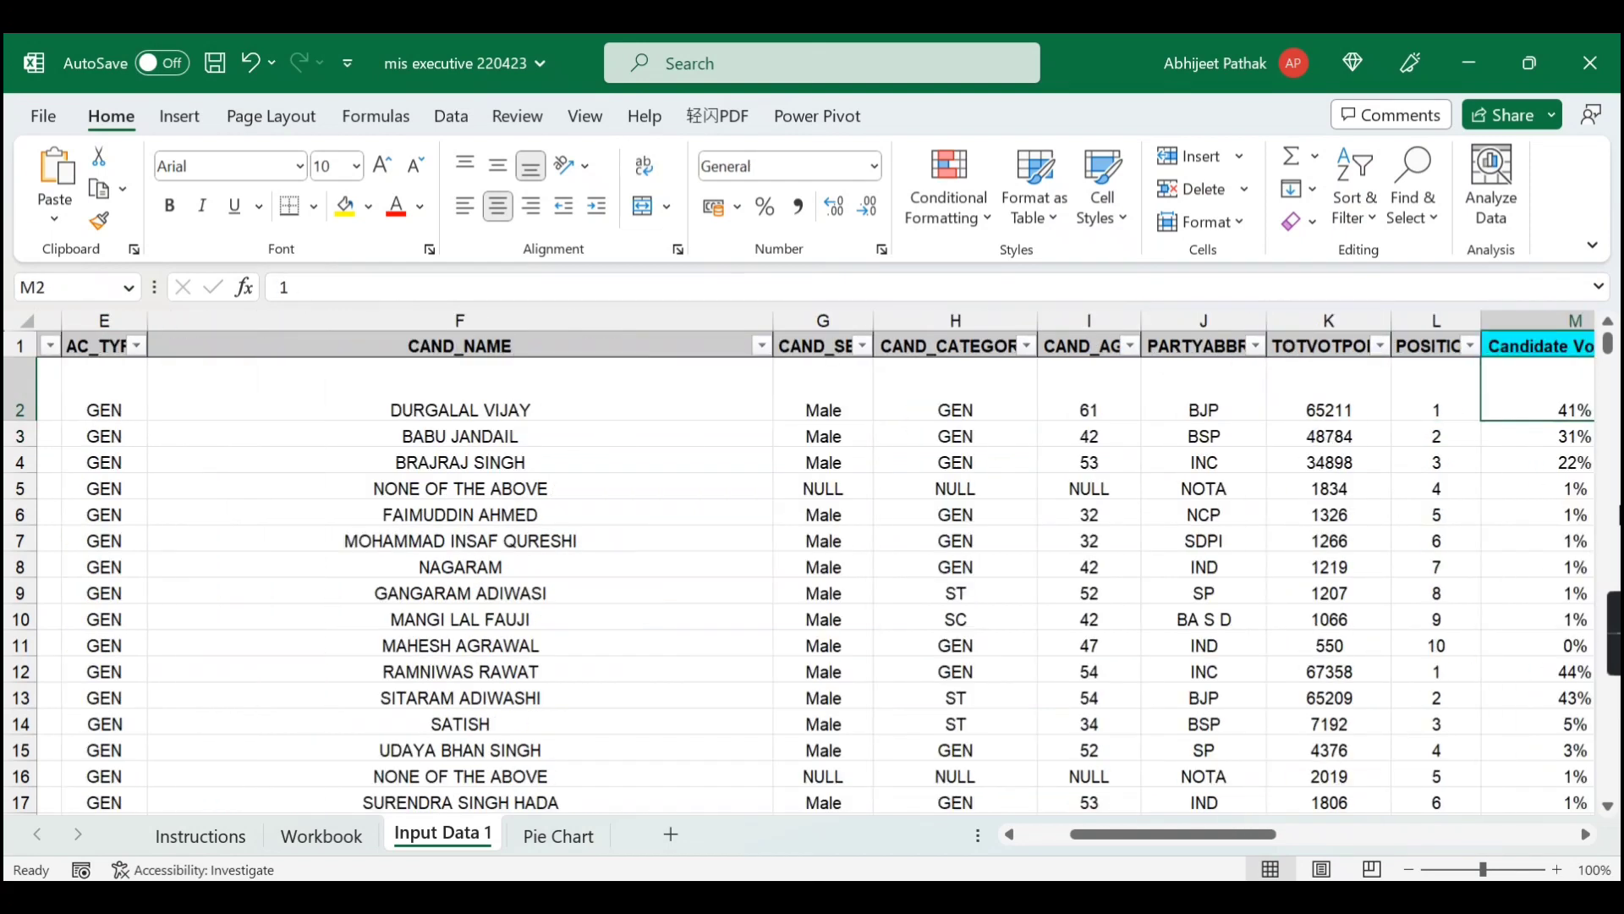
key(Left)
key(Down)
key(Down)
key(Down)
key(Down)
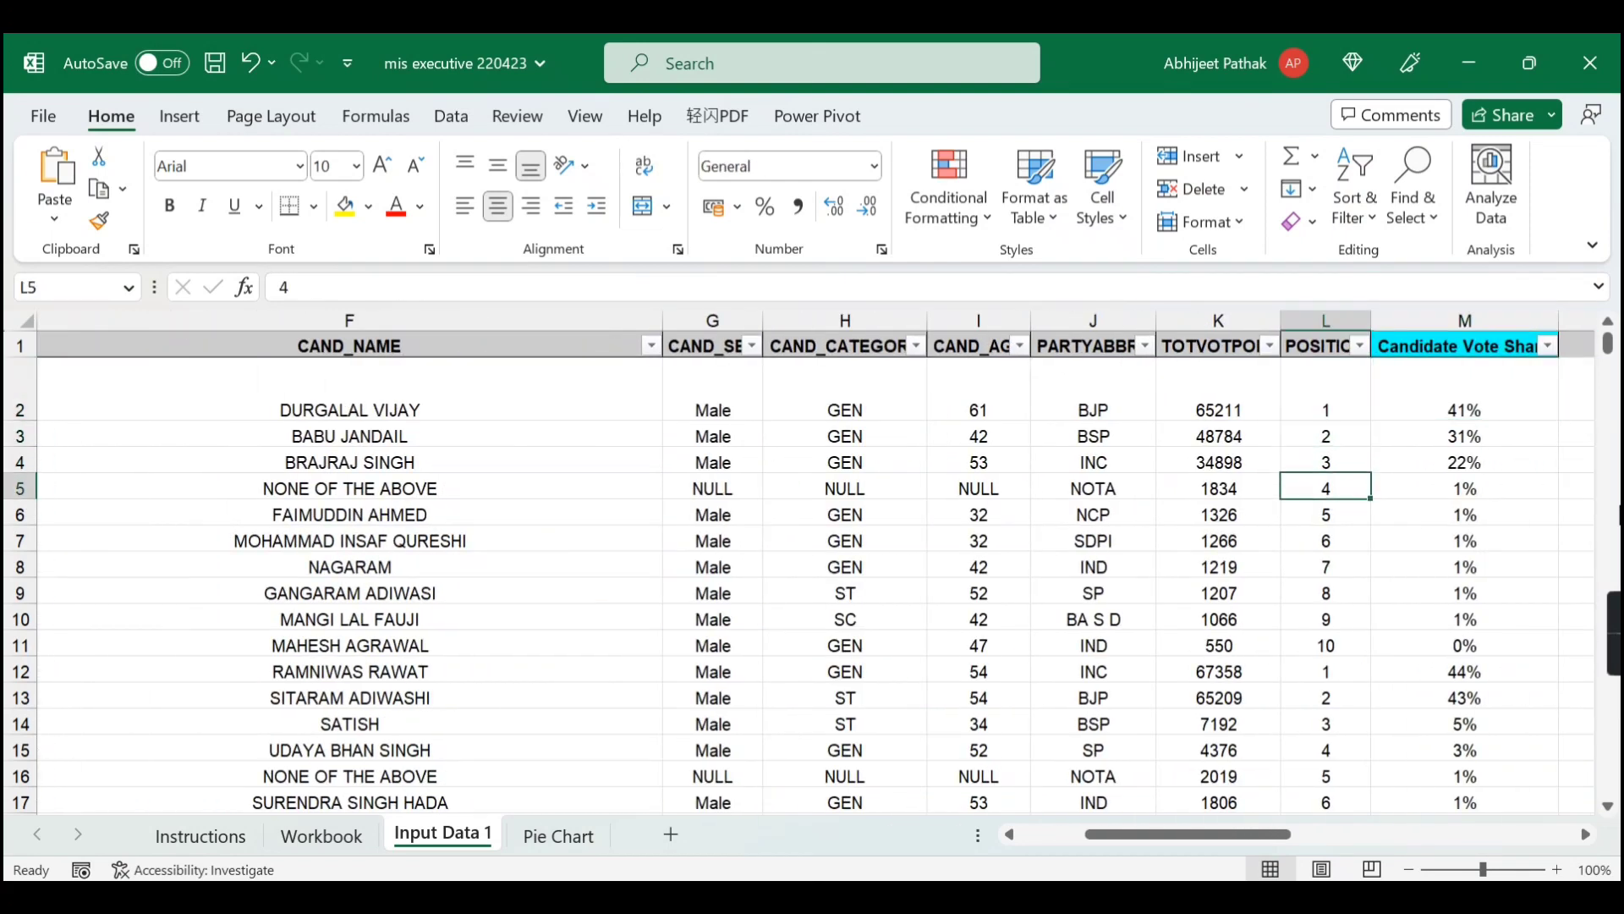
- Begin an INDEX formula in U2, the first Win Margin cell of Table 2
key(Right)
key(Right)
key(Right)
key(Right)
key(Right)
key(Right)
key(Right)
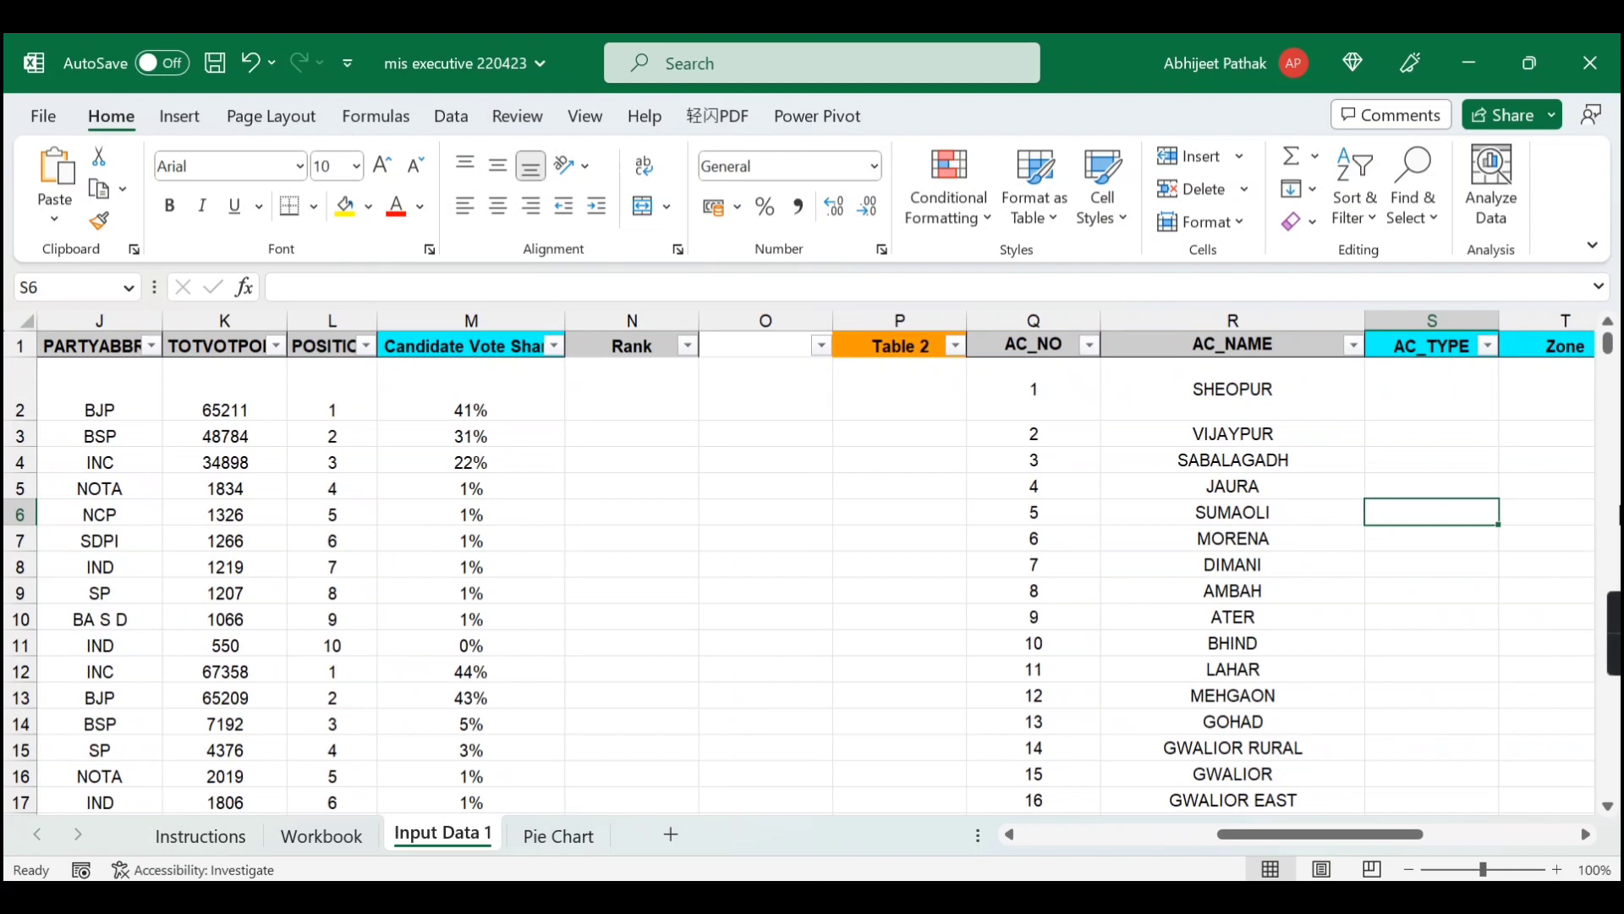
key(Right)
key(Right)
key(Right)
key(Up)
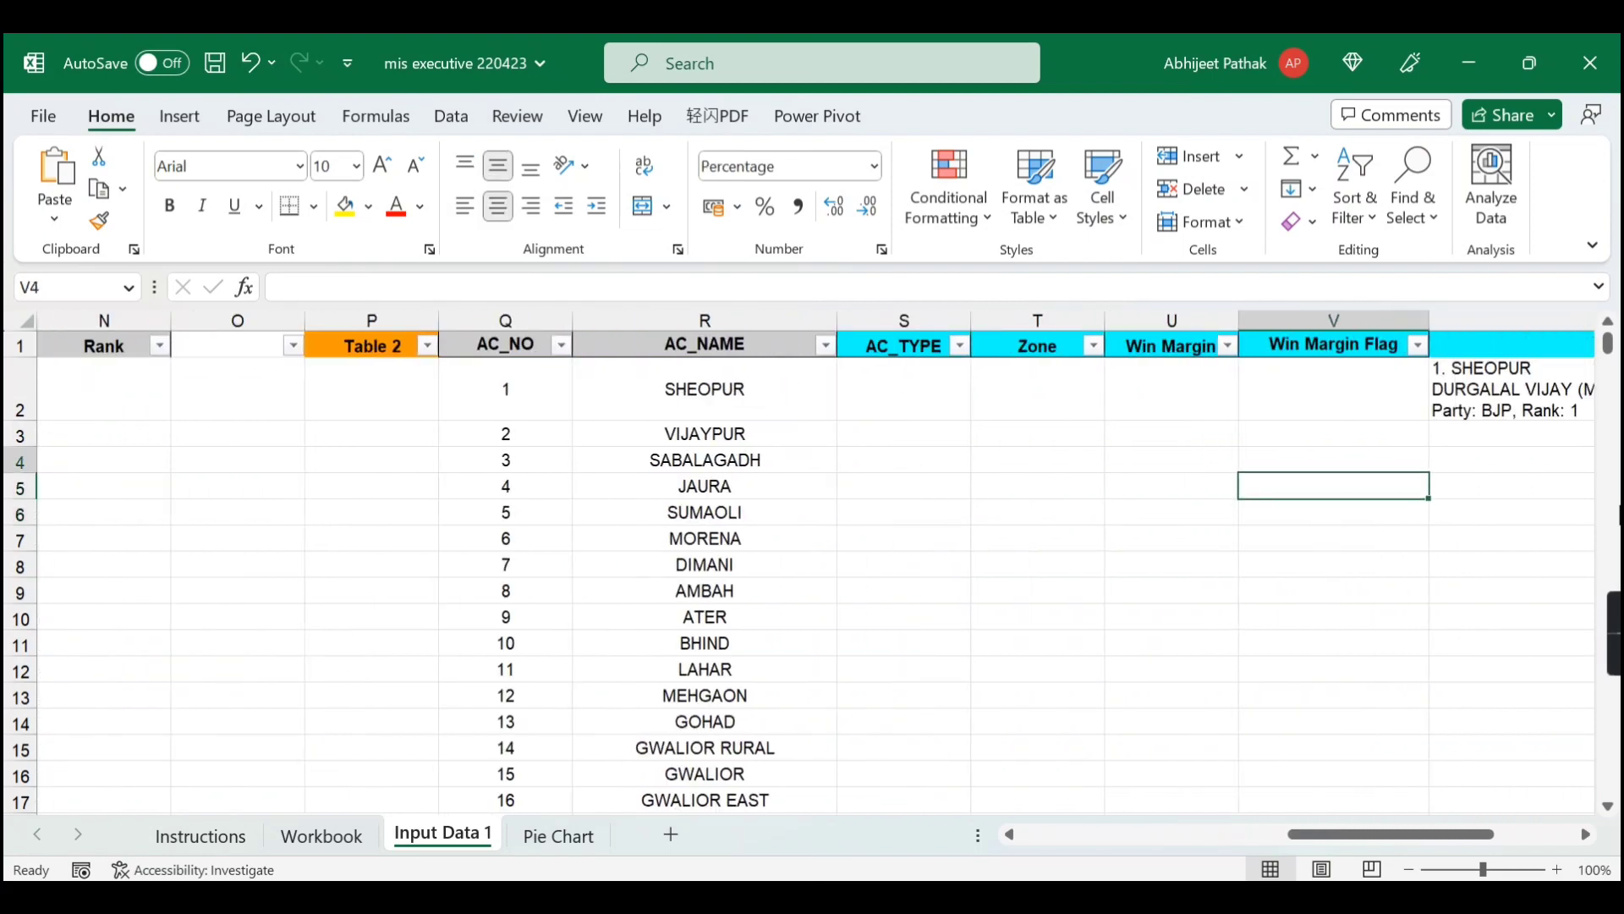
key(Up)
key(Up)
key(Left)
key(Up)
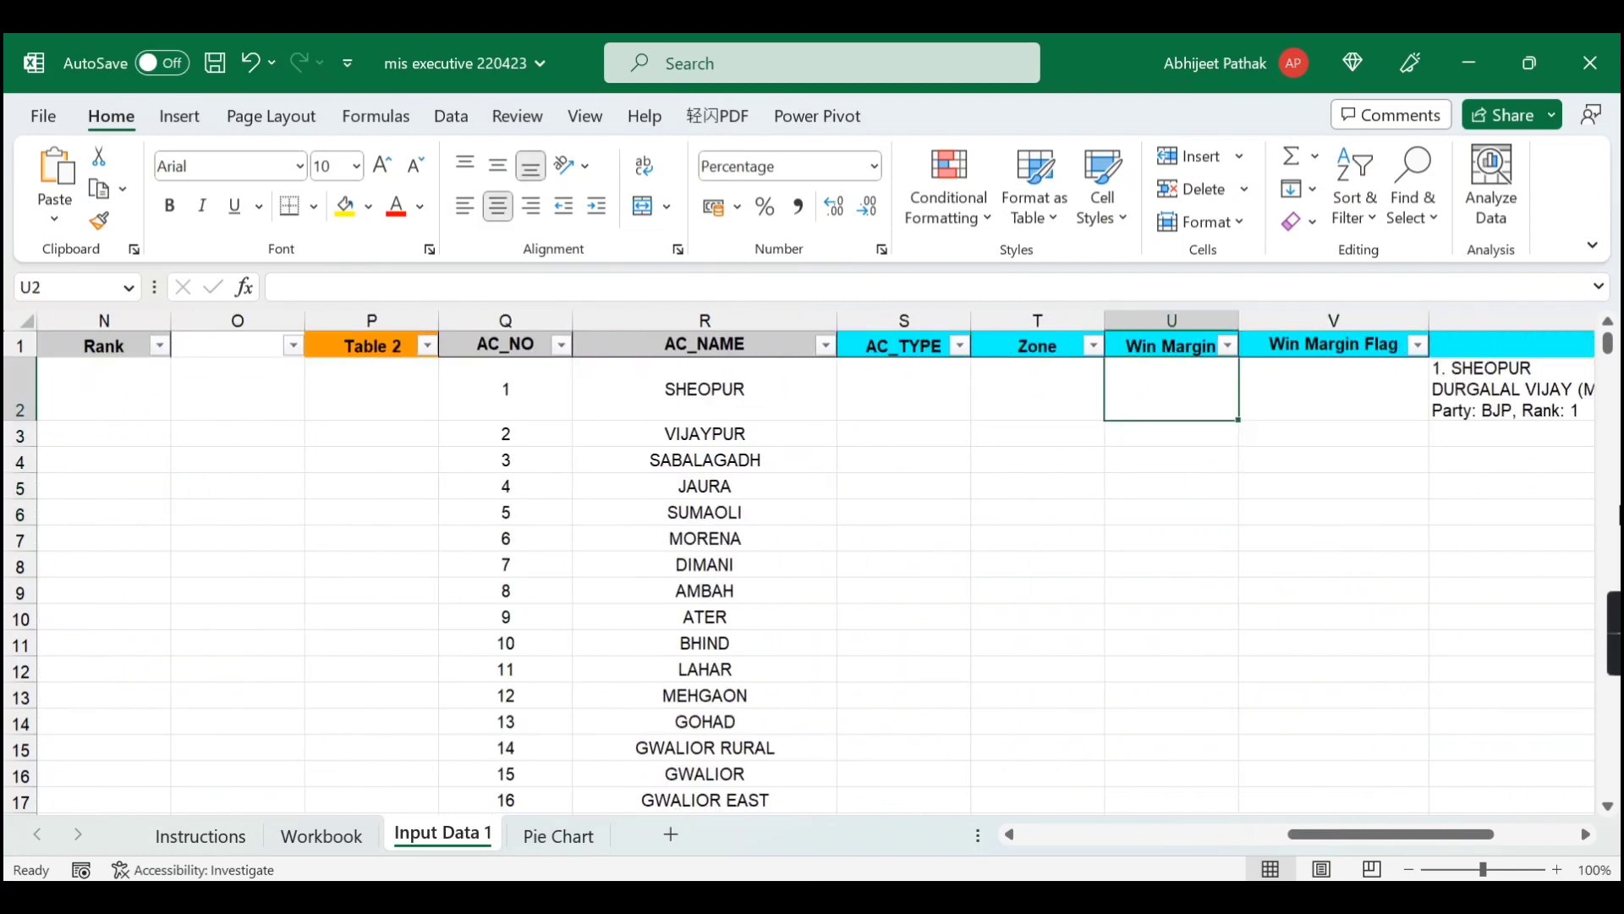
text(=index)
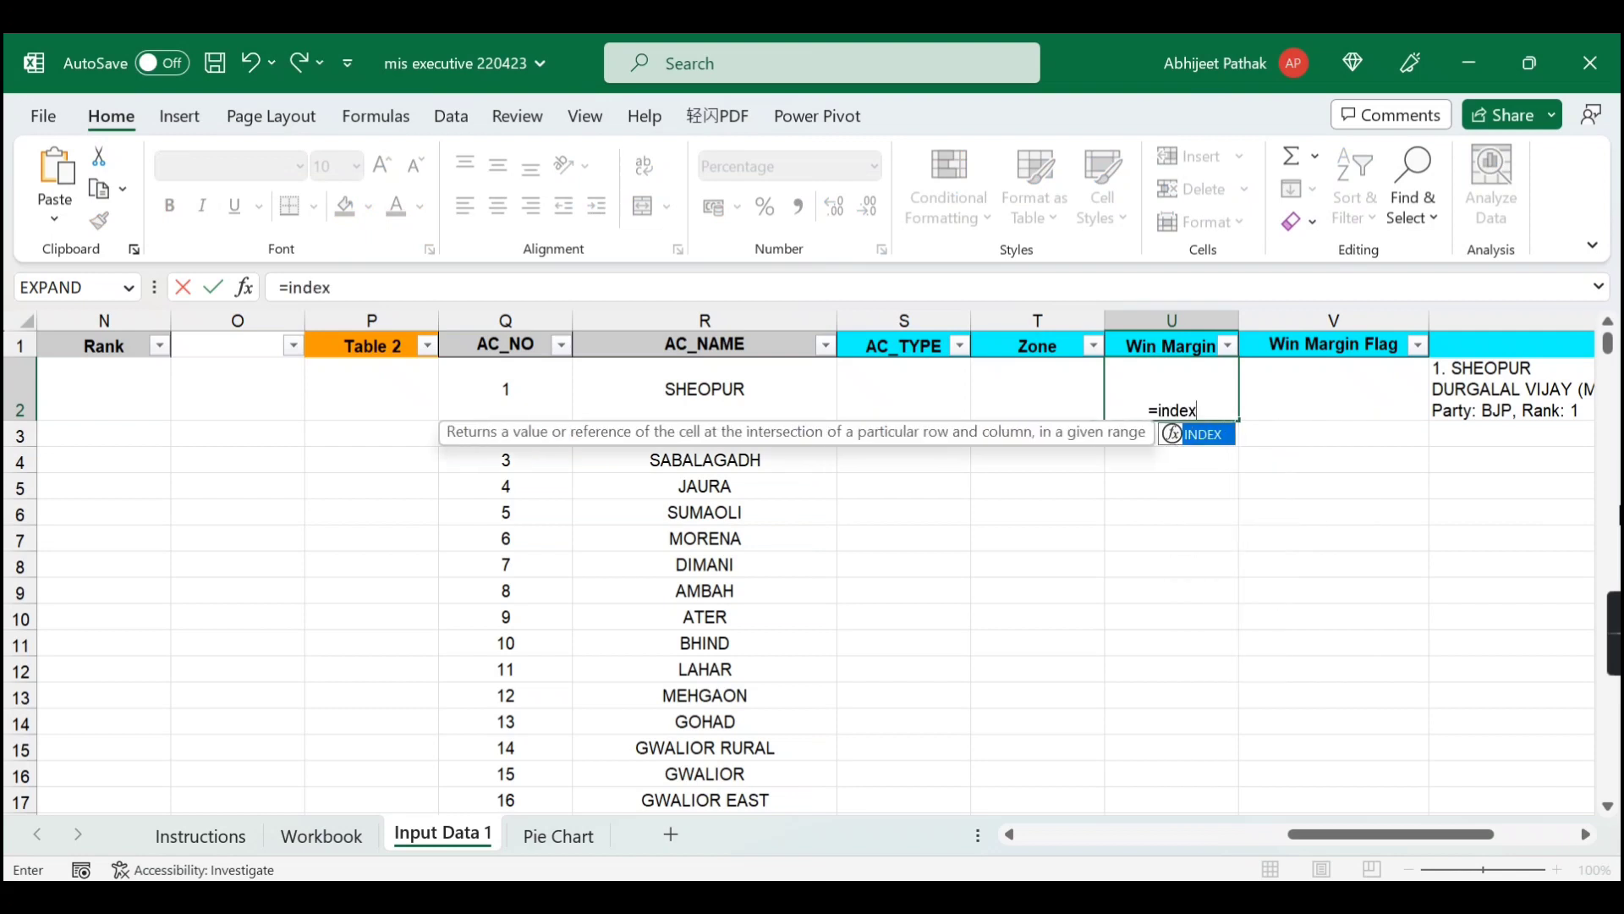
key(Tab)
- Start the INDEX array reference at Table 1's AC_NAME header, cell D1
key(Left)
key(Left)
key(Left)
key(Left)
key(Left)
key(Left)
key(Left)
key(Left)
key(Left)
key(Left)
key(Left)
key(Left)
key(Left)
key(Left)
key(Left)
key(Left)
key(Left)
key(Left)
key(Left)
key(Left)
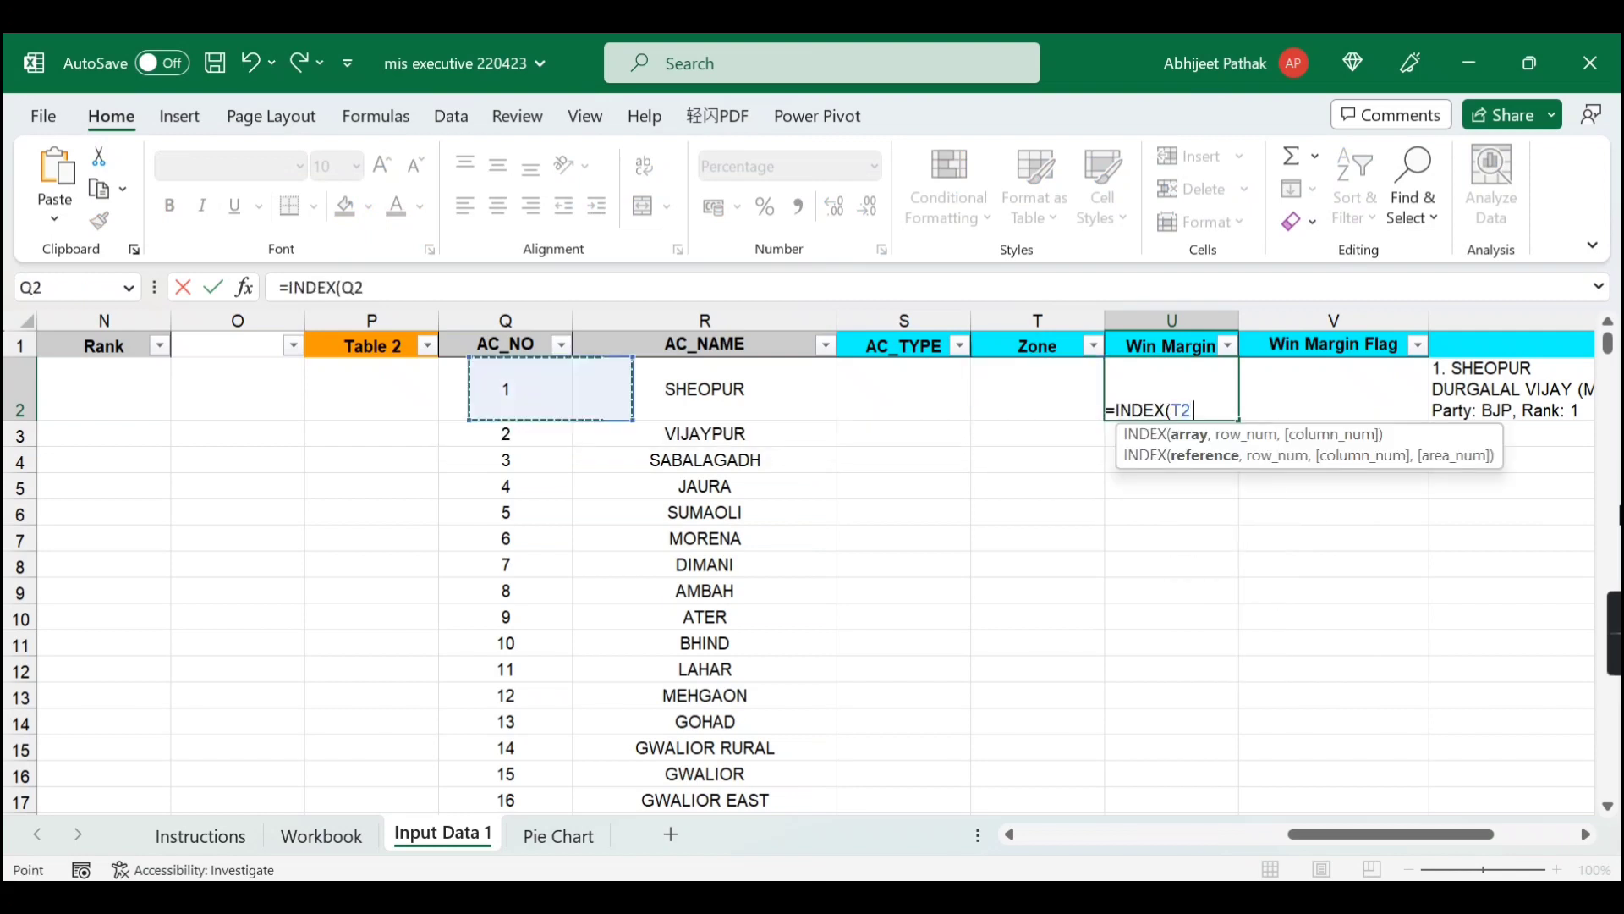
key(Up)
key(Right)
key(Left)
key(Right)
key(Right)
key(Right)
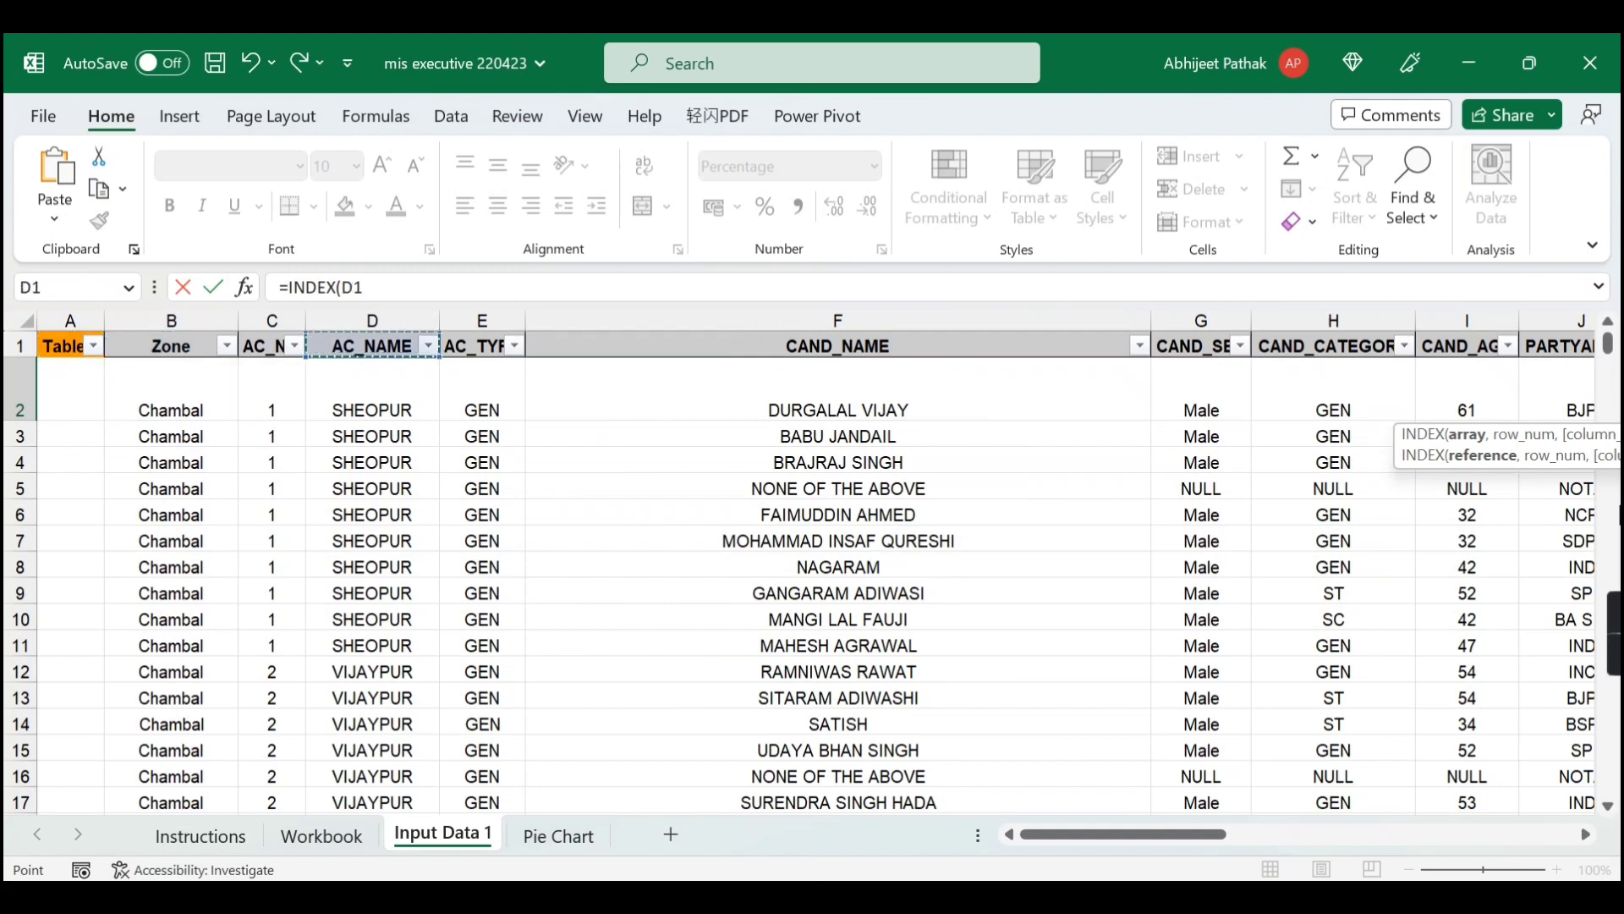
- Extend the INDEX array through the Candidate Vote Share column to the last data row, as the absolute range $D$1:$M$2134
key(shift+Down)
key(shift+Down)
key(shift+Down)
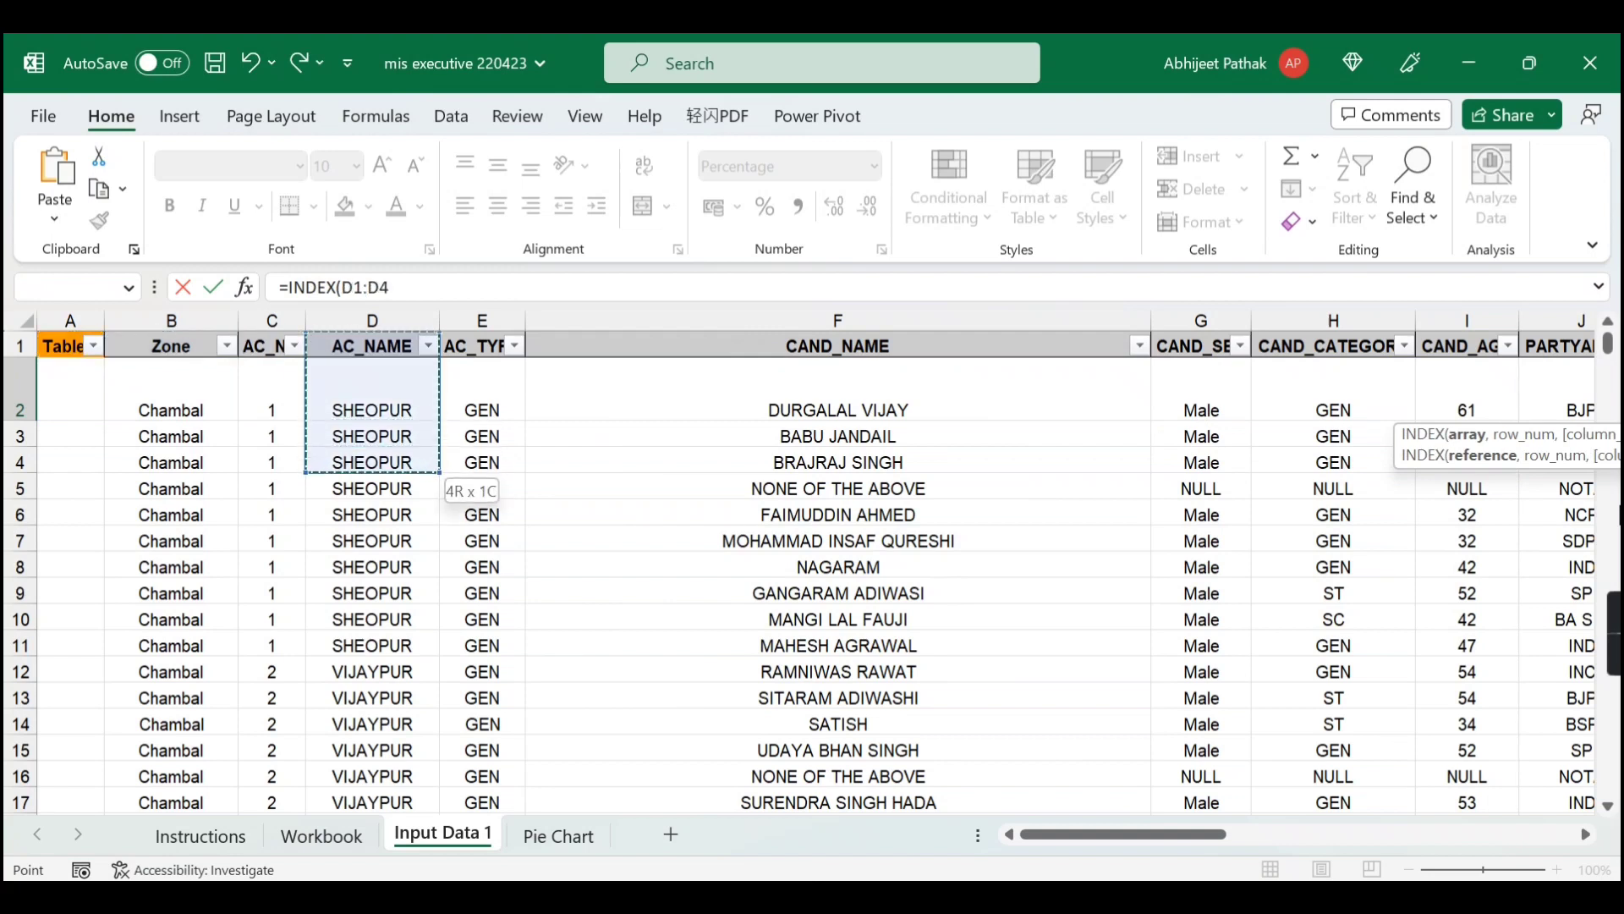
key(shift+Right)
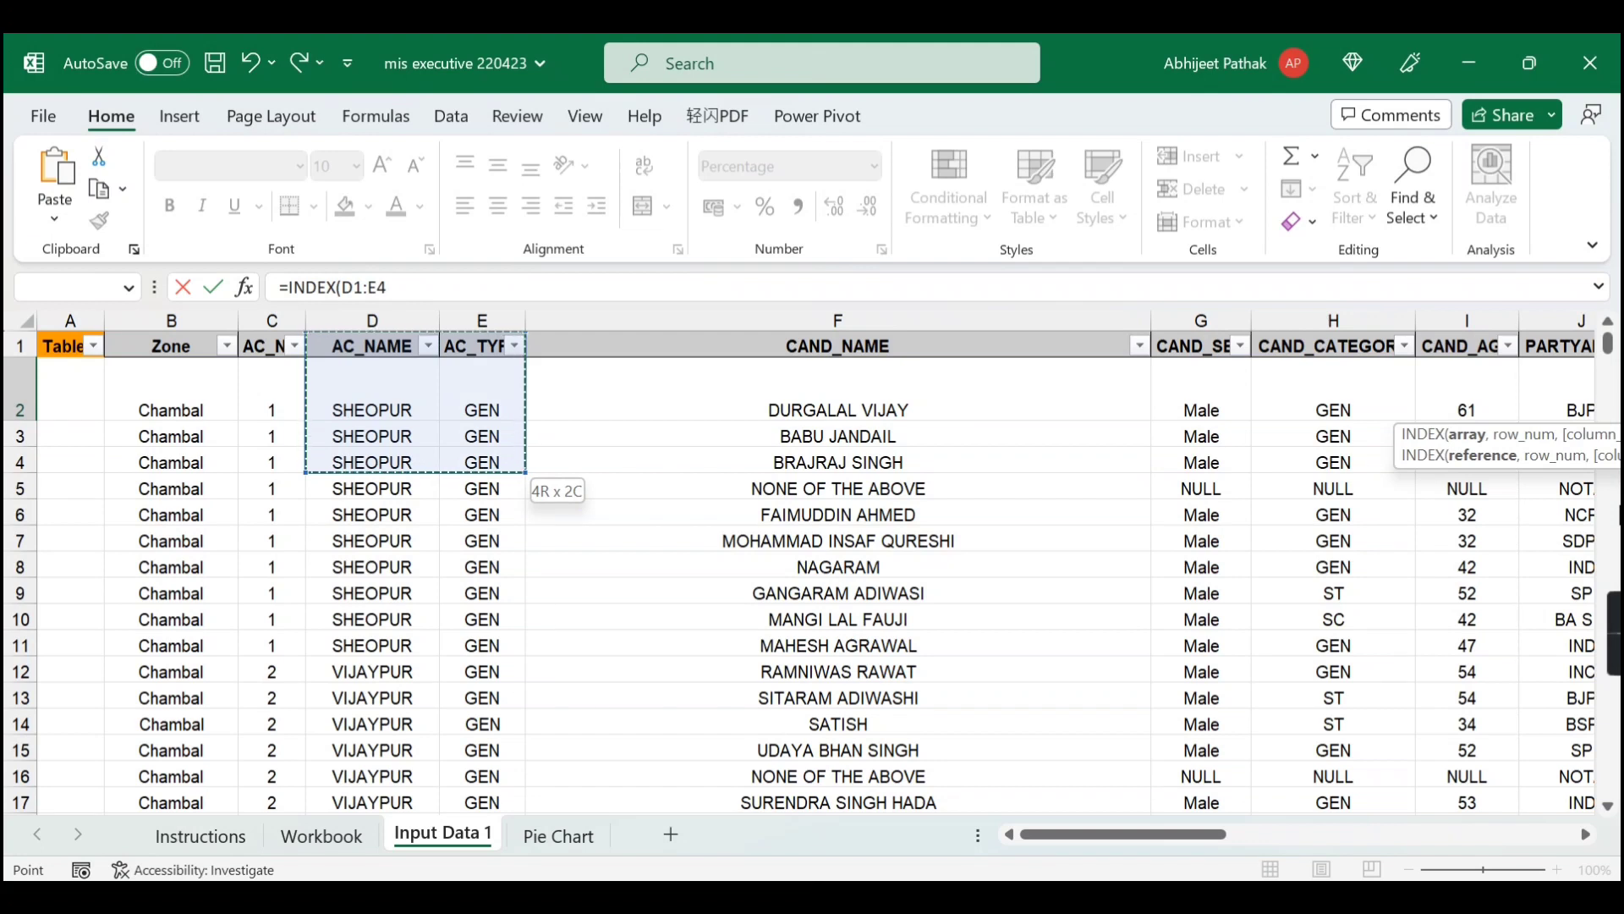
key(shift+Right)
key(shift+Right)
key(shift+Right)
key(shift+Right)
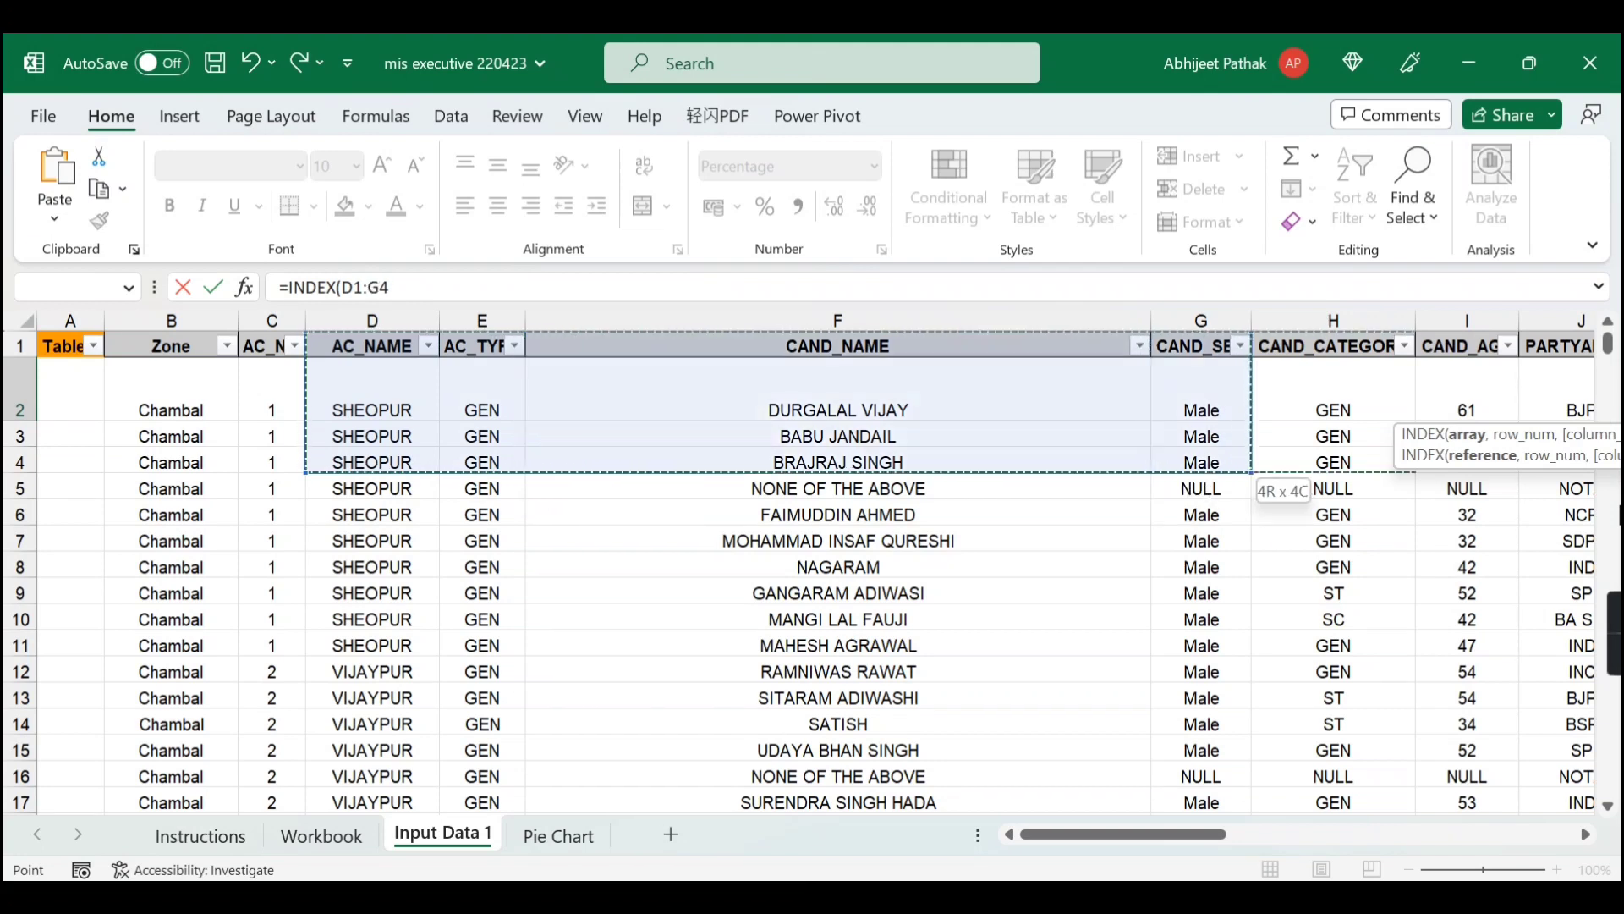
key(shift+Right)
key(shift+Right)
key(shift+Right)
key(shift+Right)
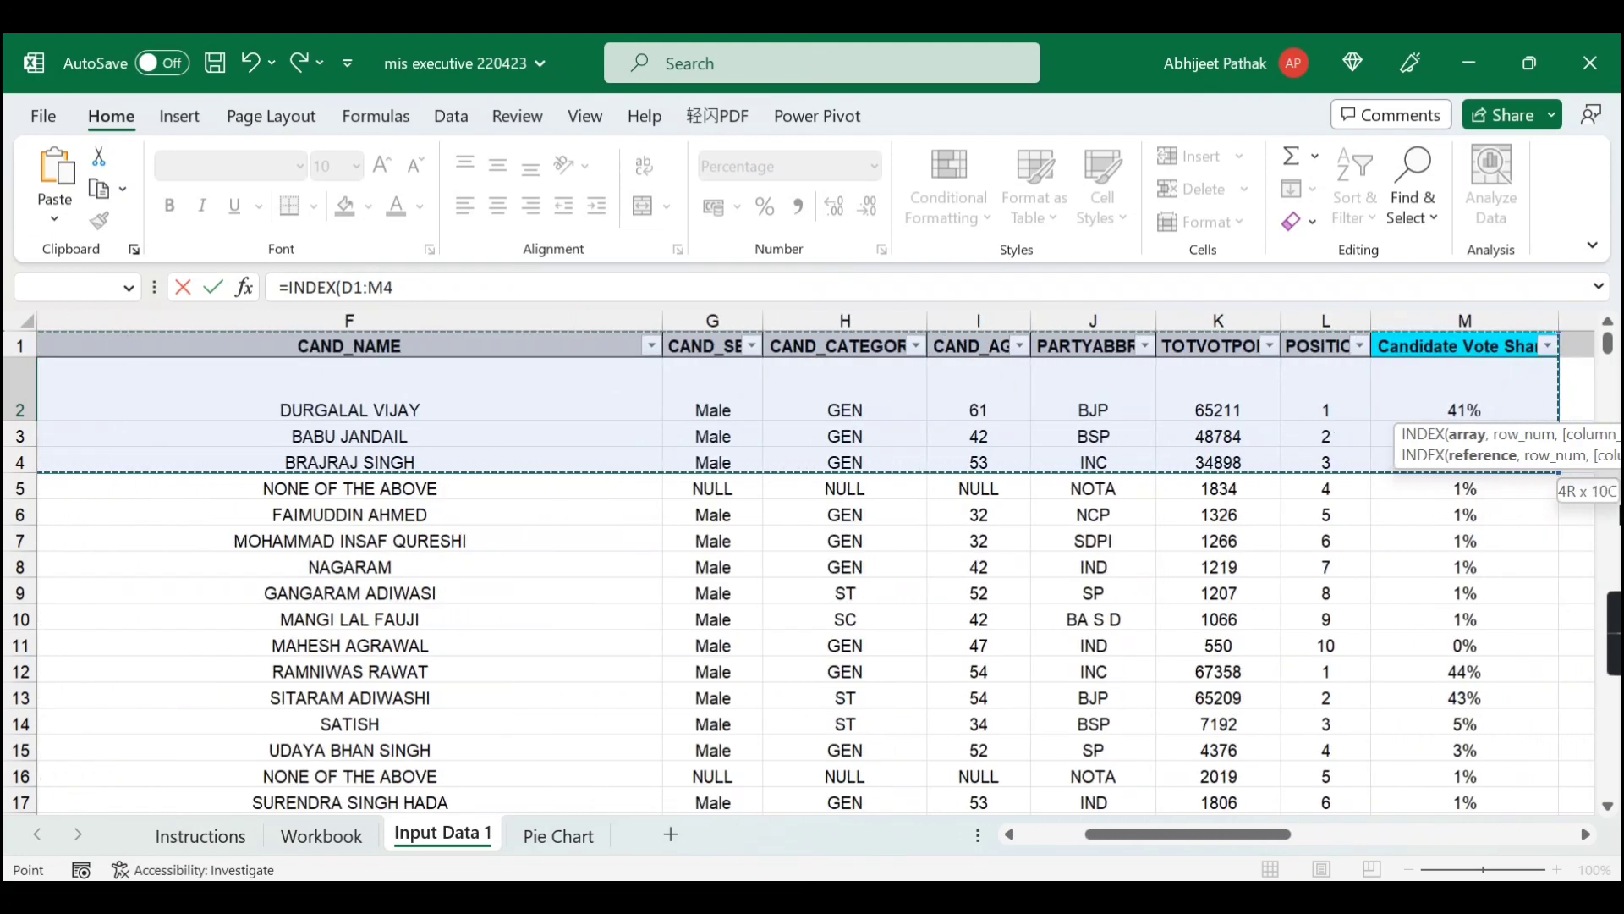
key(shift+Left)
key(shift+Right)
key(shift+Right)
key(shift+Left)
key(shift+Left)
key(shift+Right)
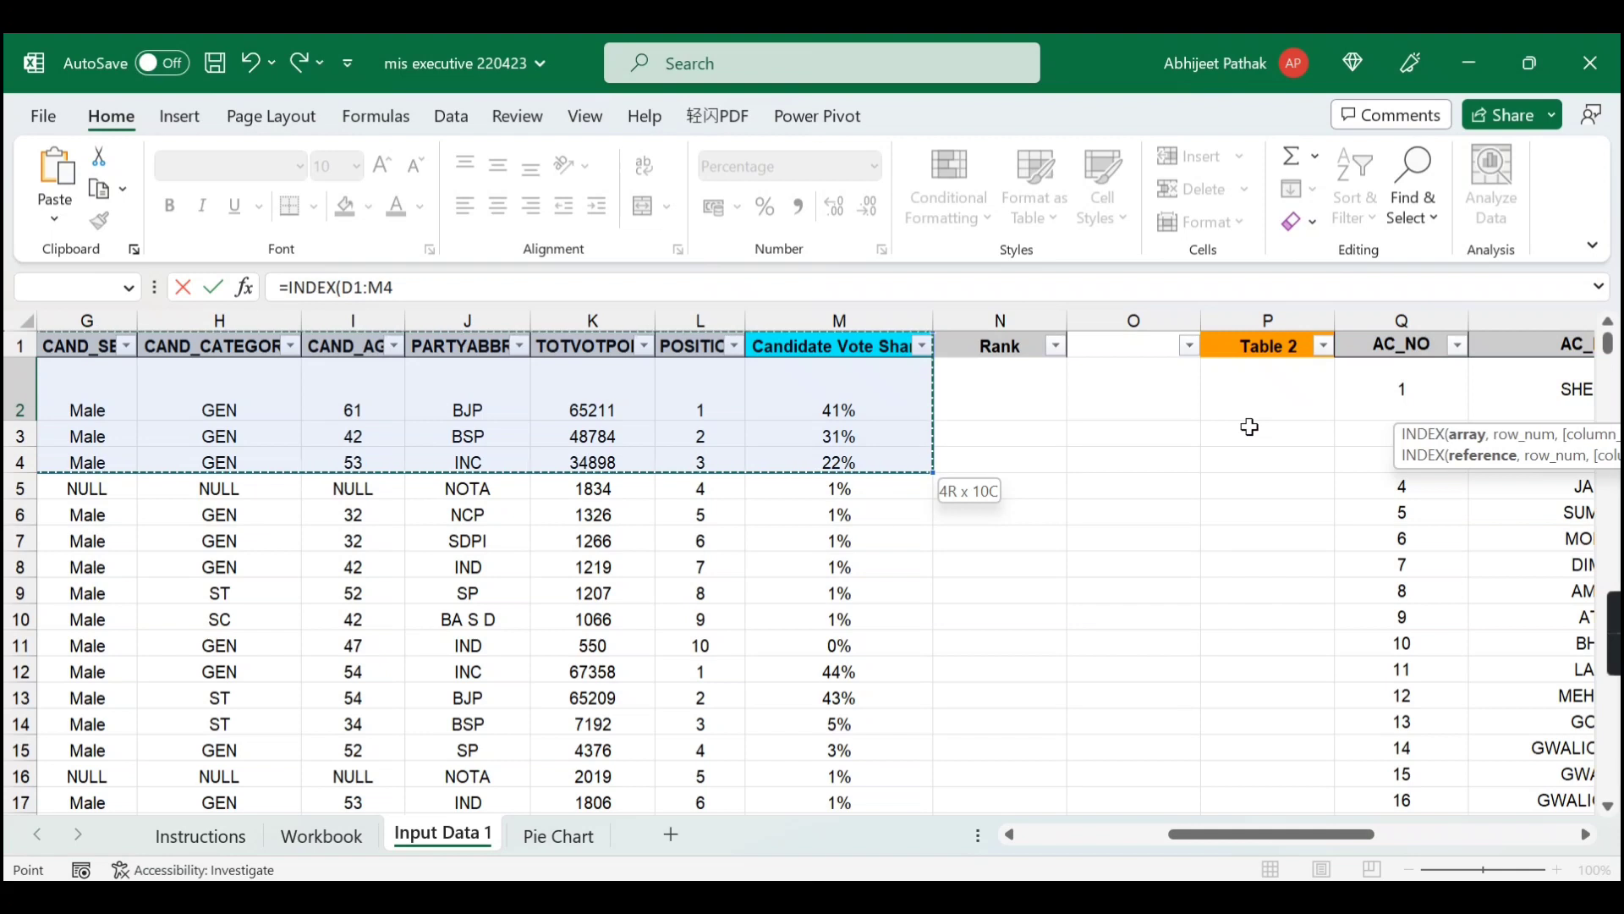
key(ctrl+shift+Down)
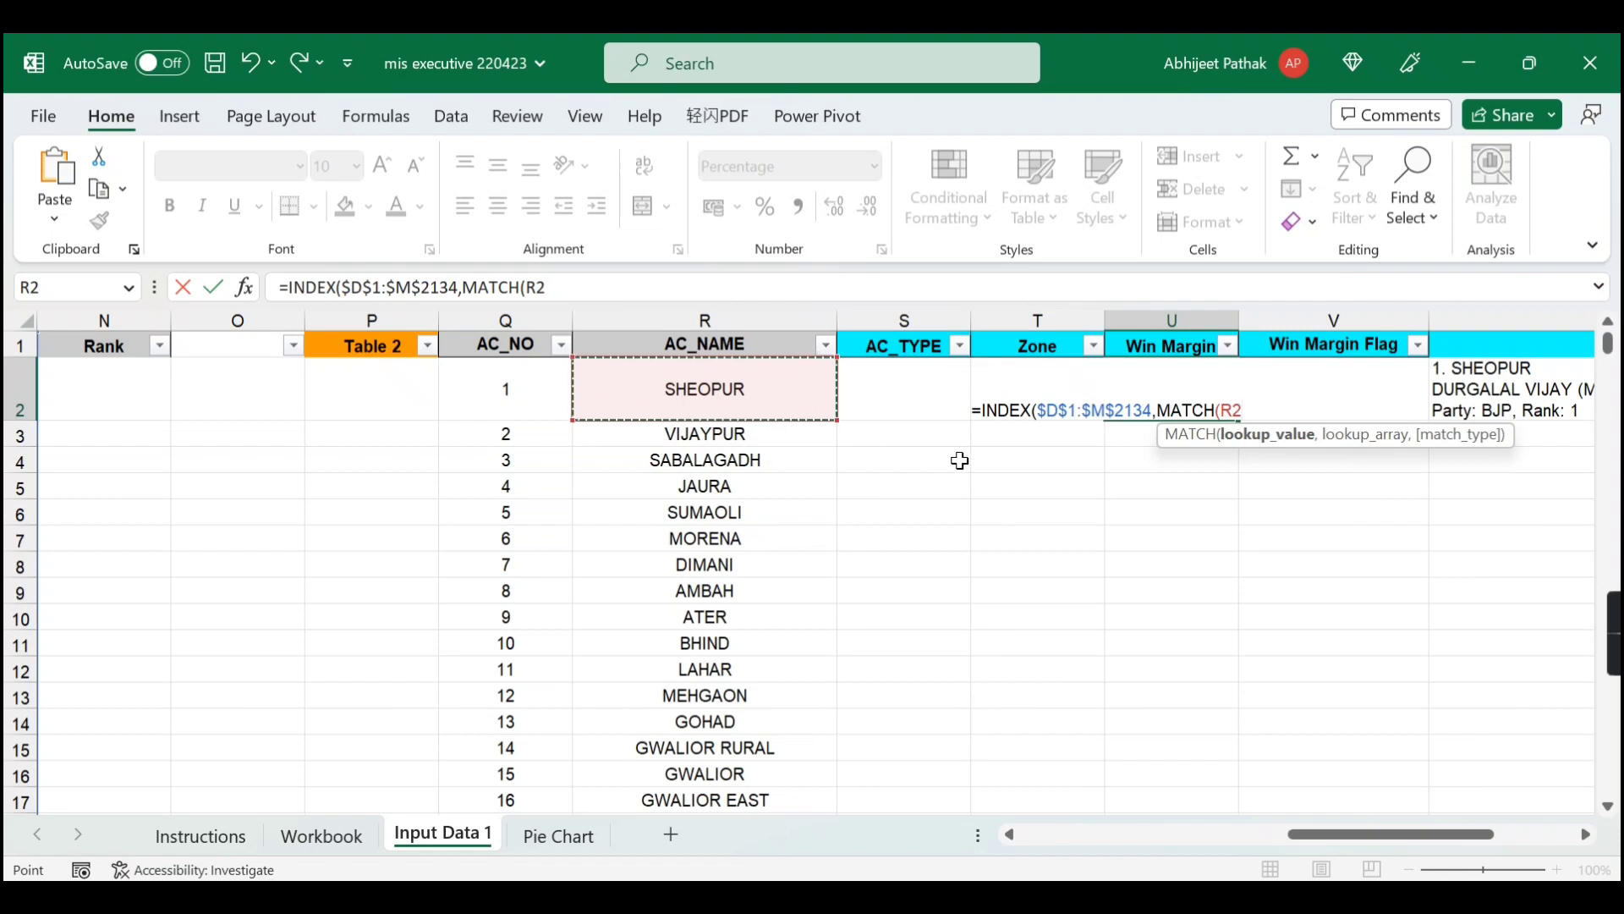
- Set the MATCH lookup value to R2&1 and begin its lookup array with the AC_NAME range D1:D2134
text(&1)
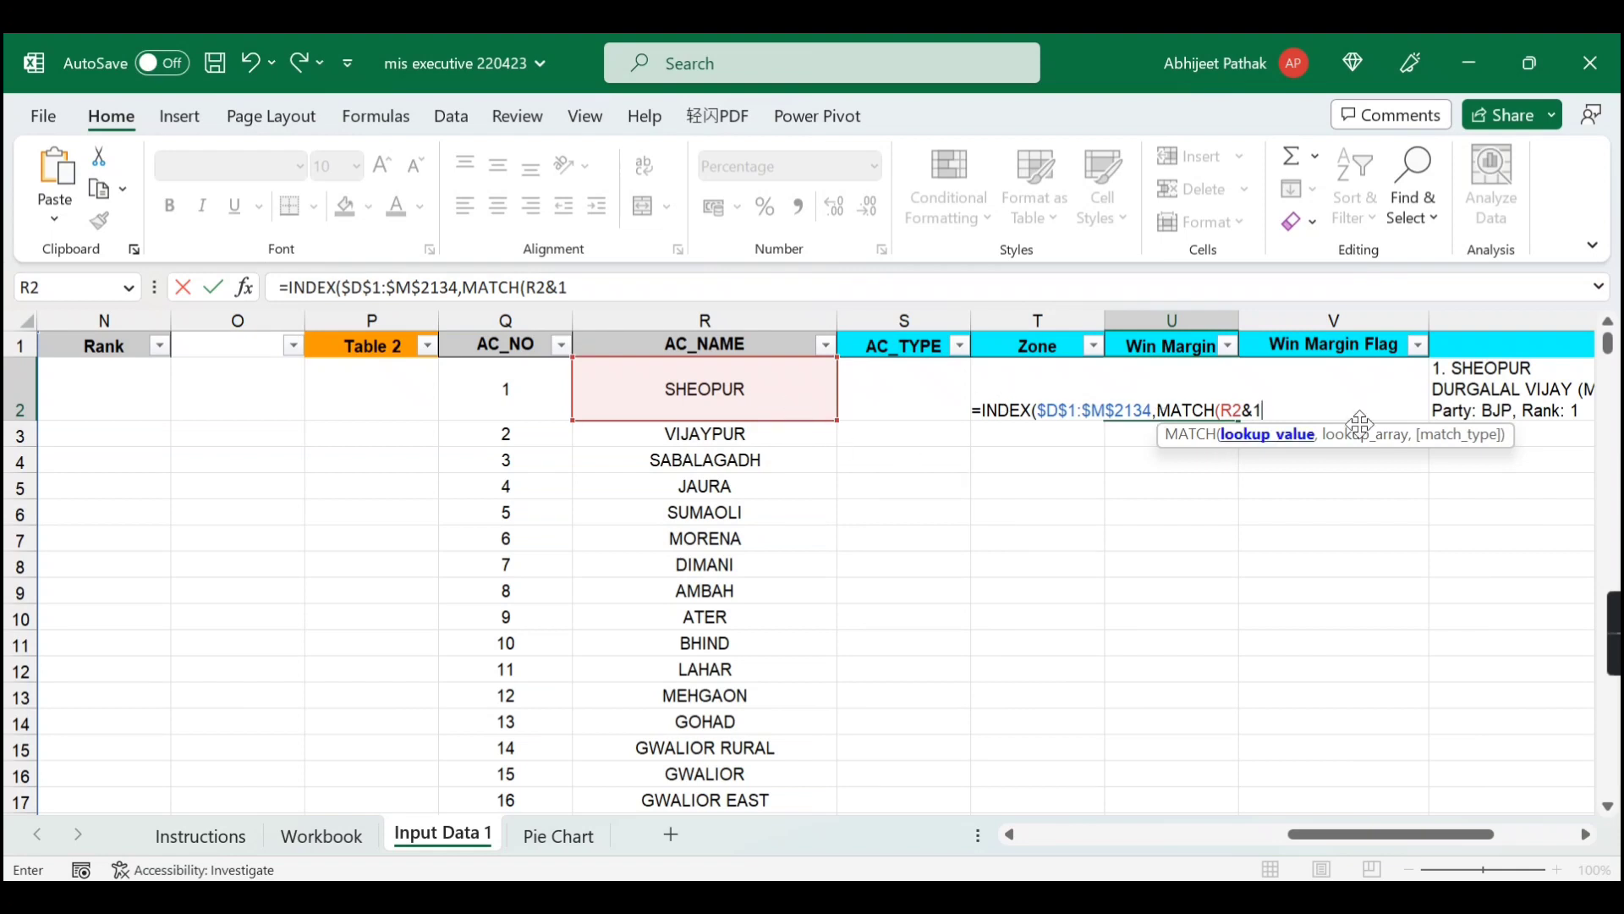
text(,)
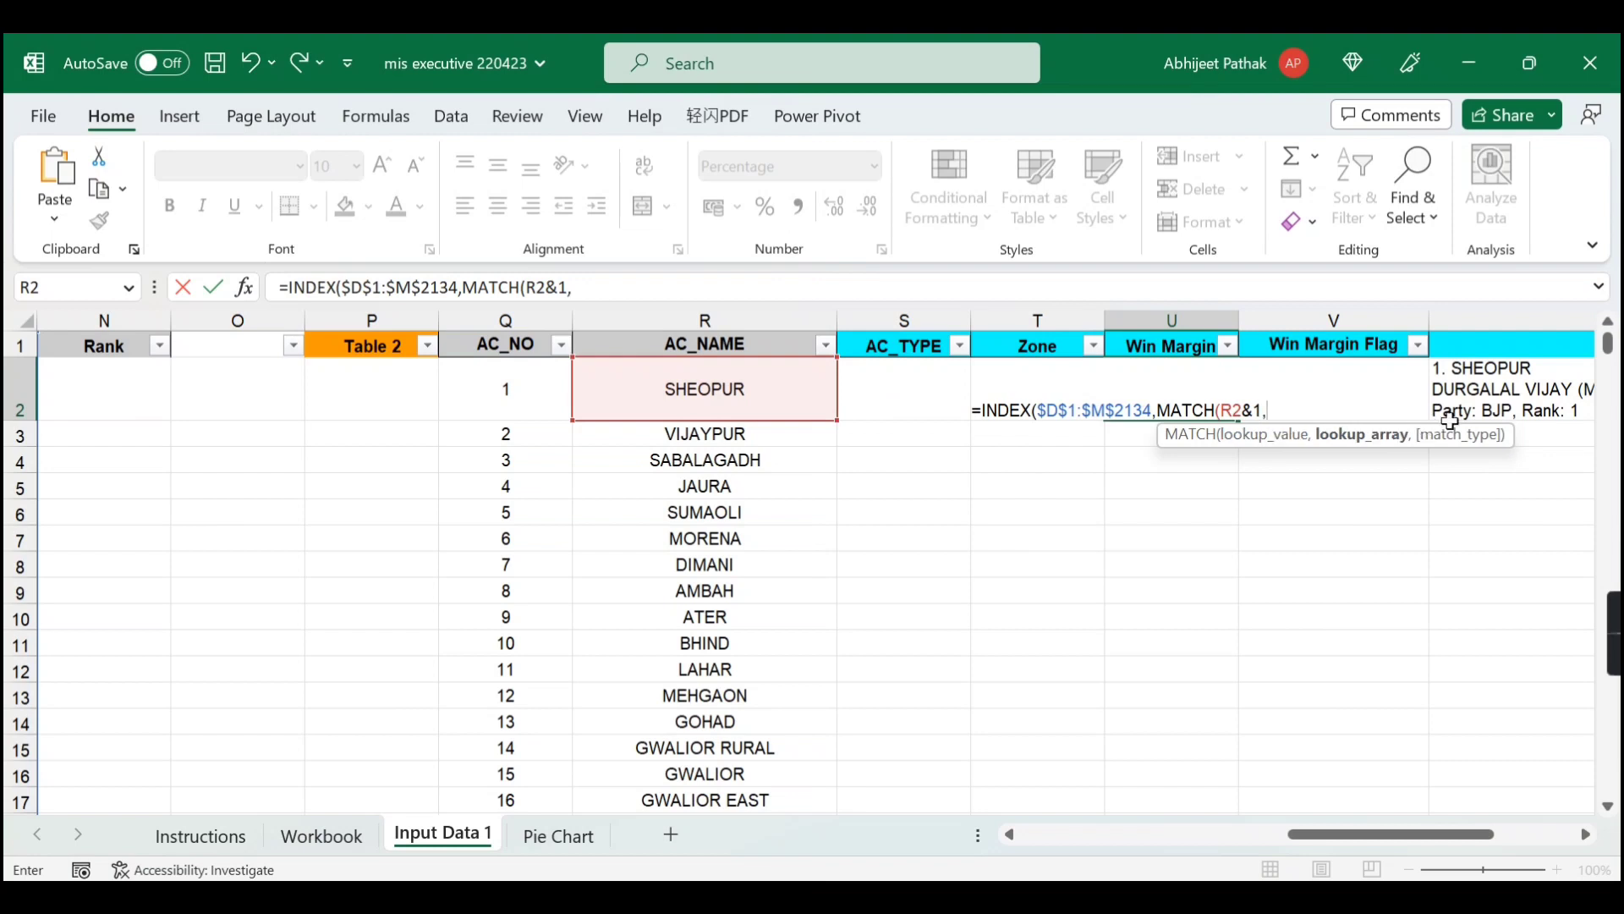
key(ctrl+Left)
key(ctrl+Left)
key(ctrl+Left)
key(ctrl+Left)
key(ctrl+Left)
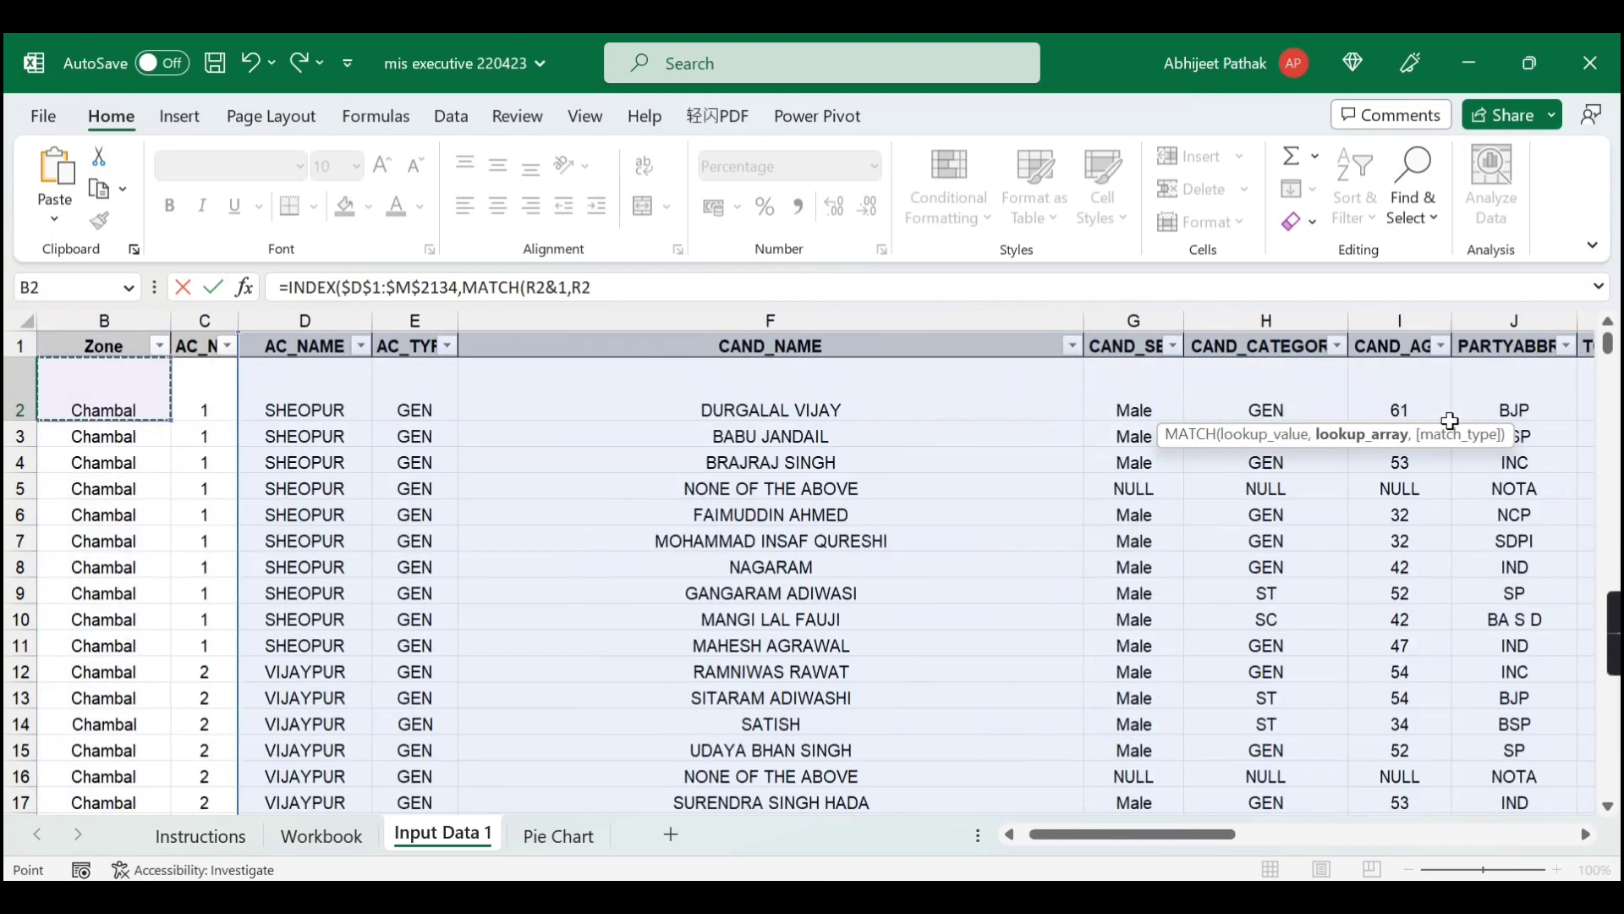
key(Right)
key(Right)
key(Right)
key(Right)
key(Up)
key(Left)
key(ctrl+shift+Down)
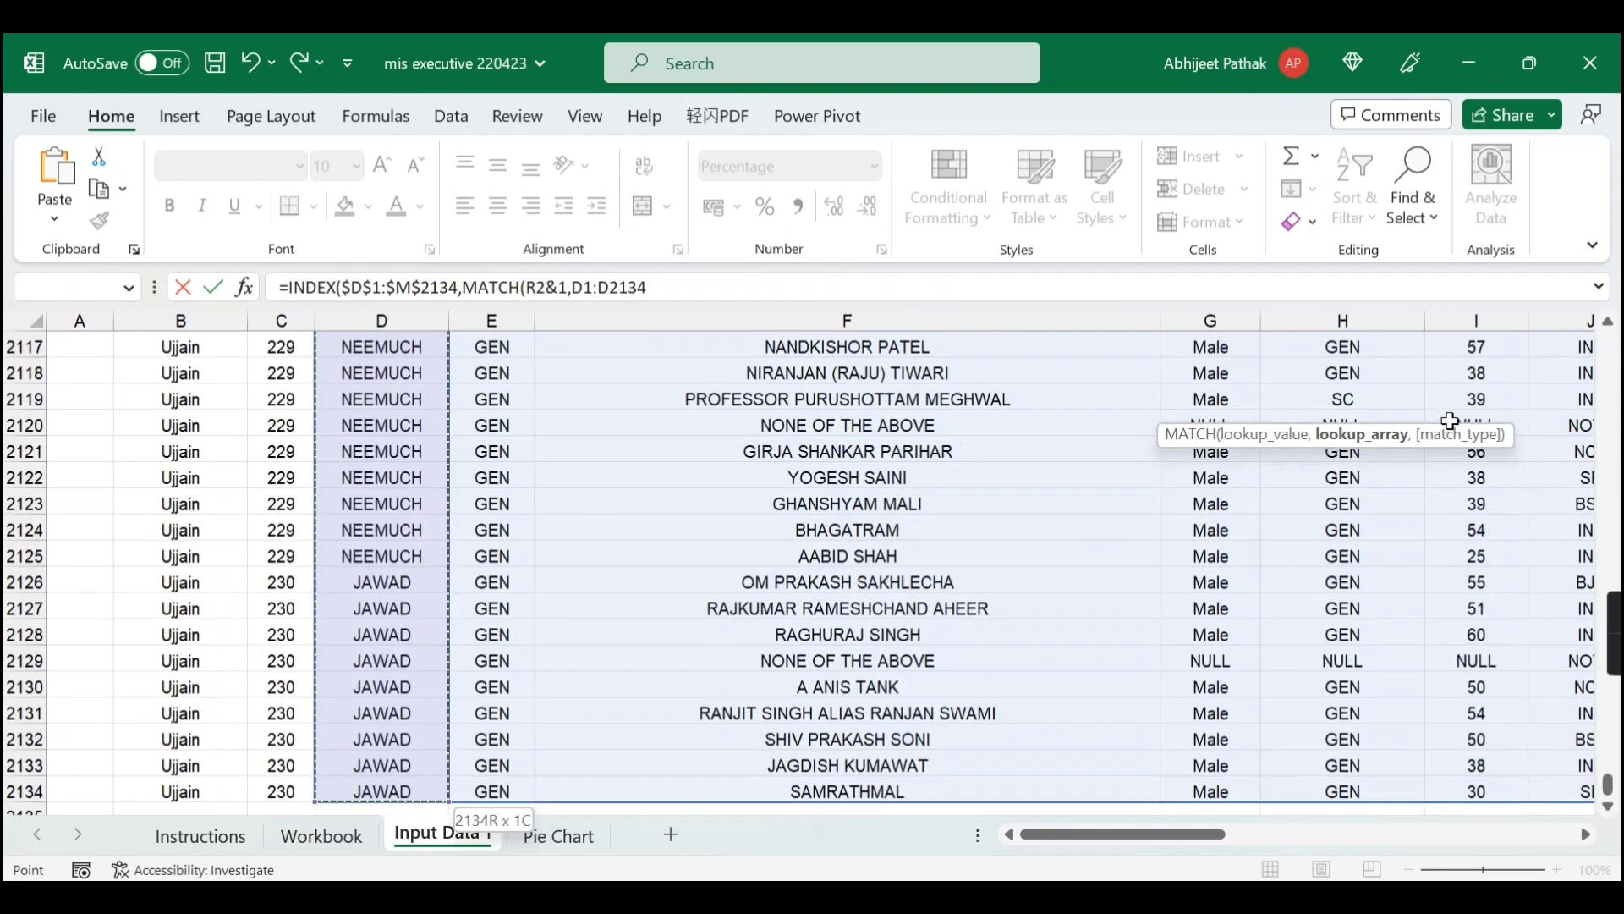
- Join the POSITION range L1:L2134 to the MATCH lookup array with an ampersand
text(&)
key(Up)
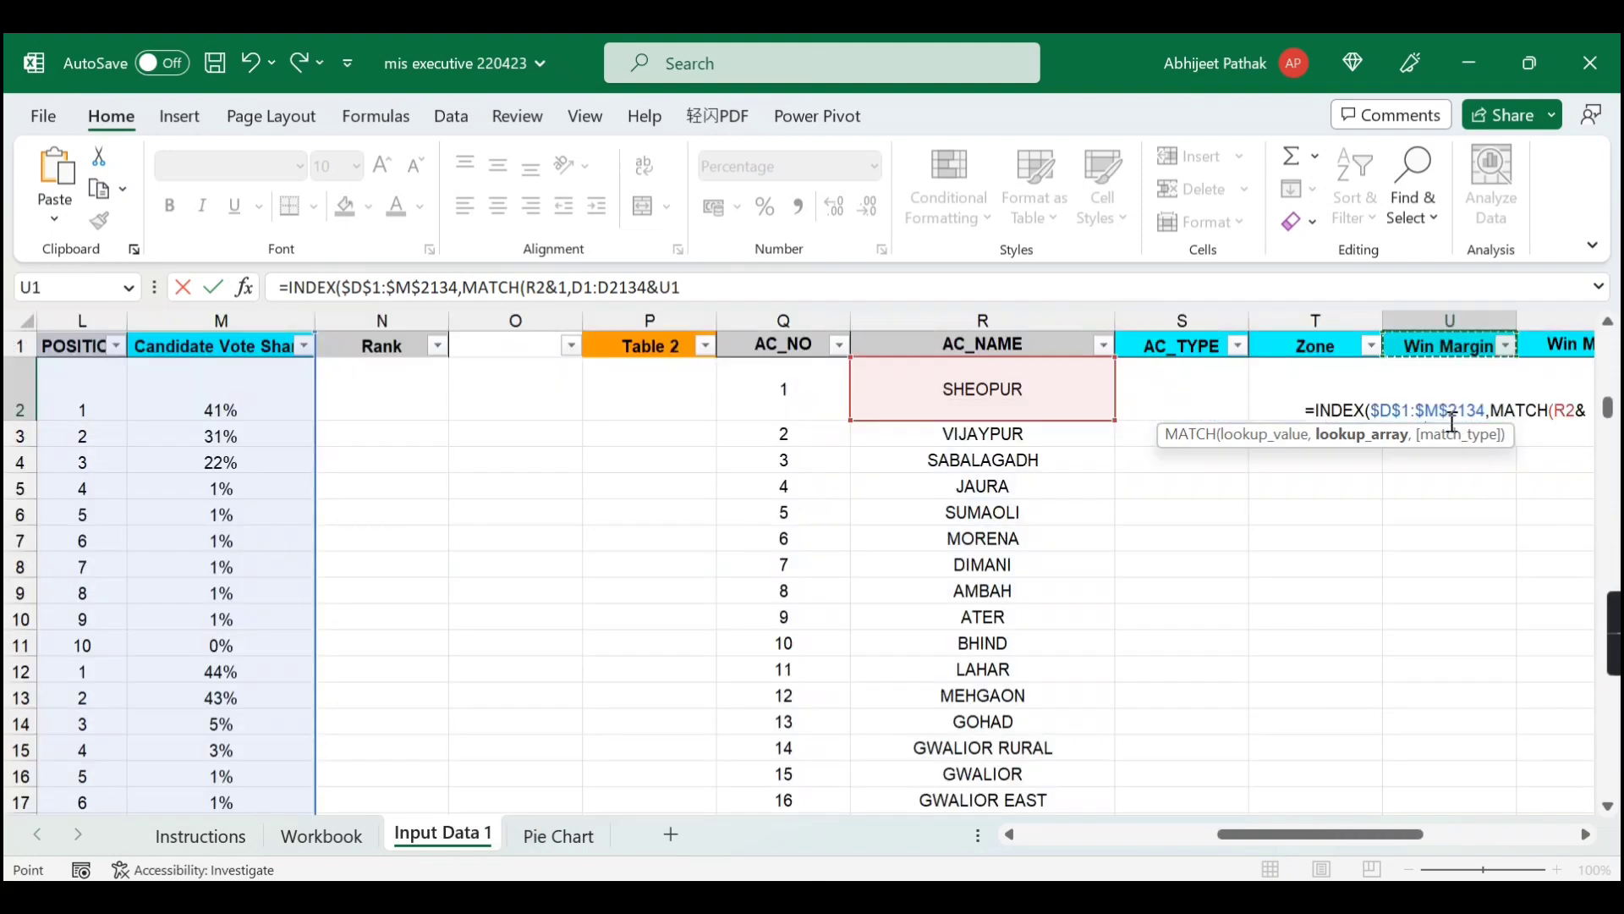
key(Right)
key(Left)
key(Left)
key(Left)
key(Left)
key(Left)
key(Left)
key(Left)
key(Left)
key(Left)
key(Left)
key(Left)
key(Left)
key(Left)
key(Left)
key(Left)
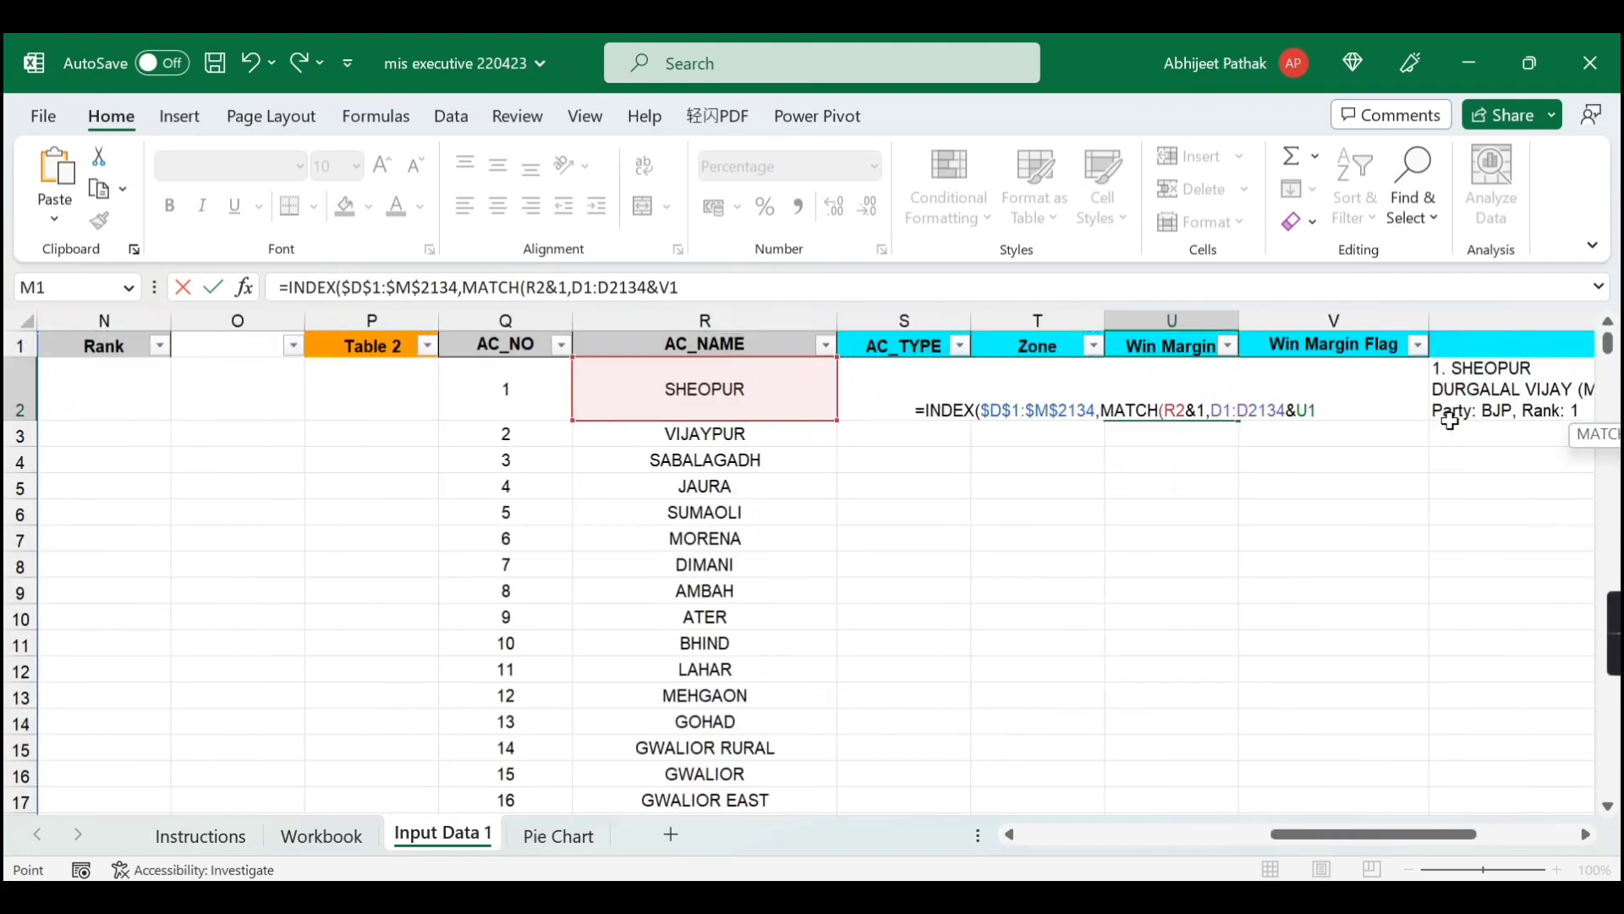
key(Right)
key(Right)
key(Right)
key(Right)
key(Right)
key(Right)
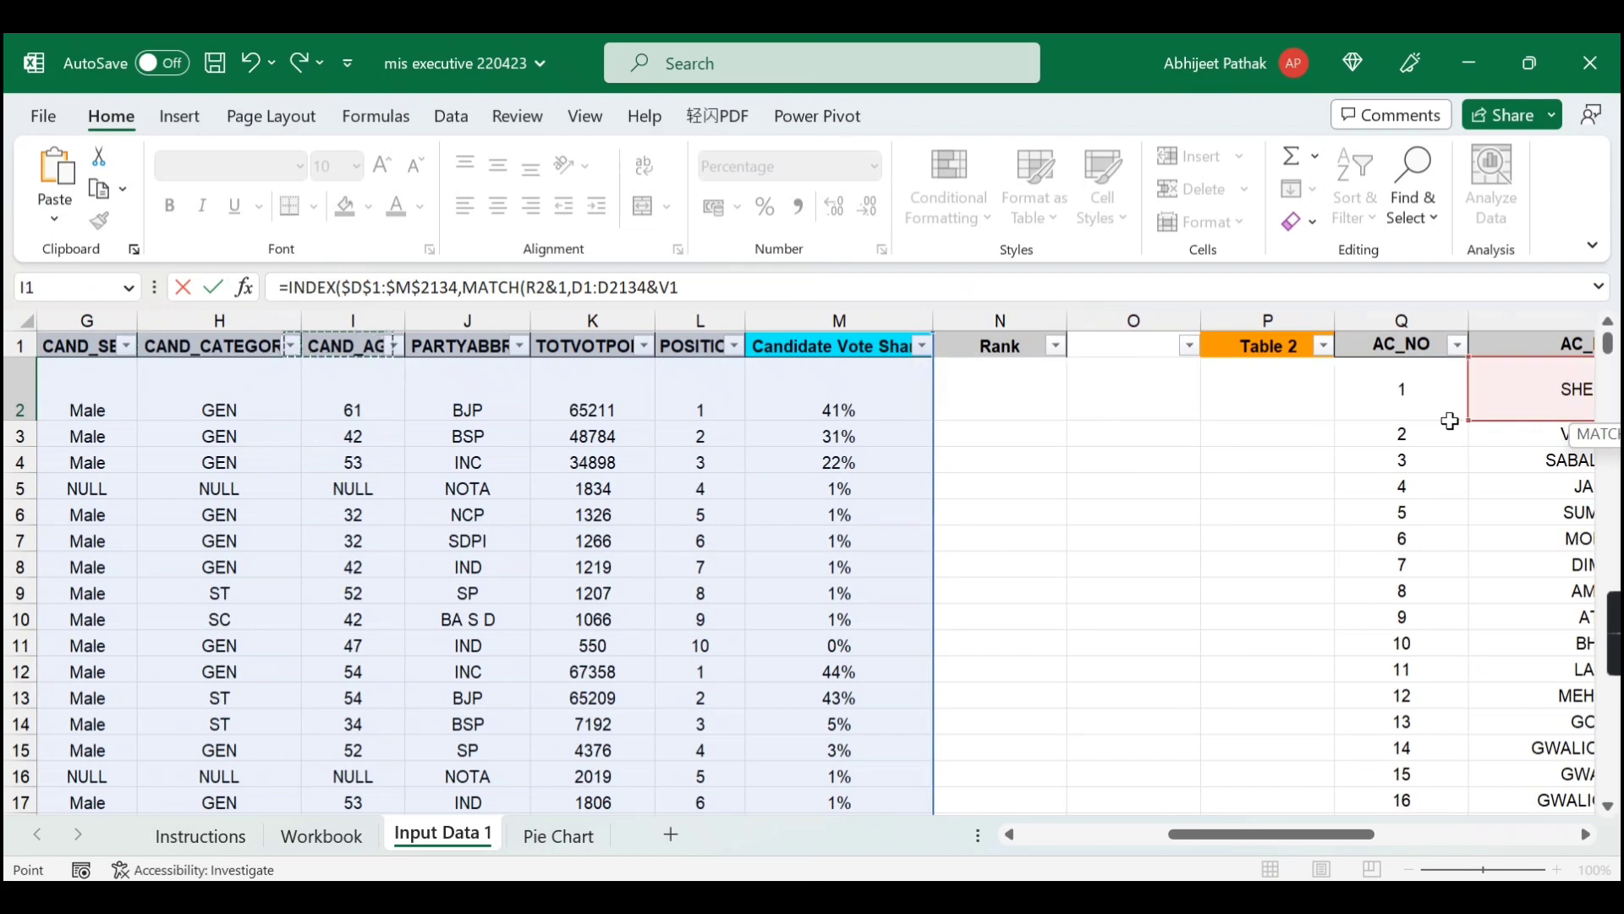
key(Left)
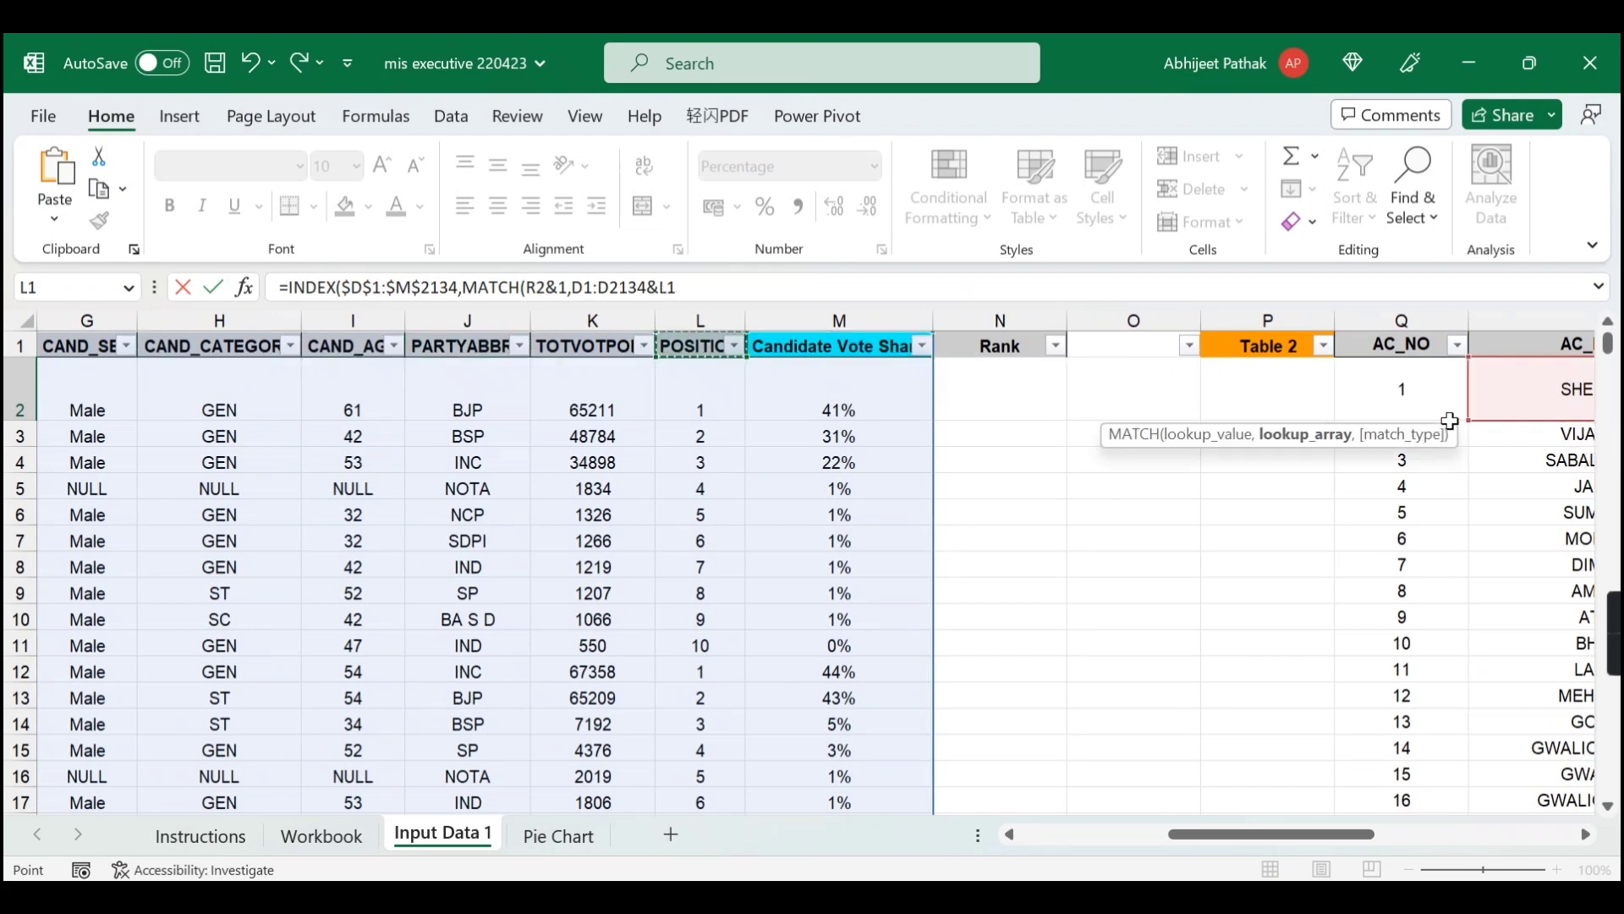
key(ctrl+shift+Down)
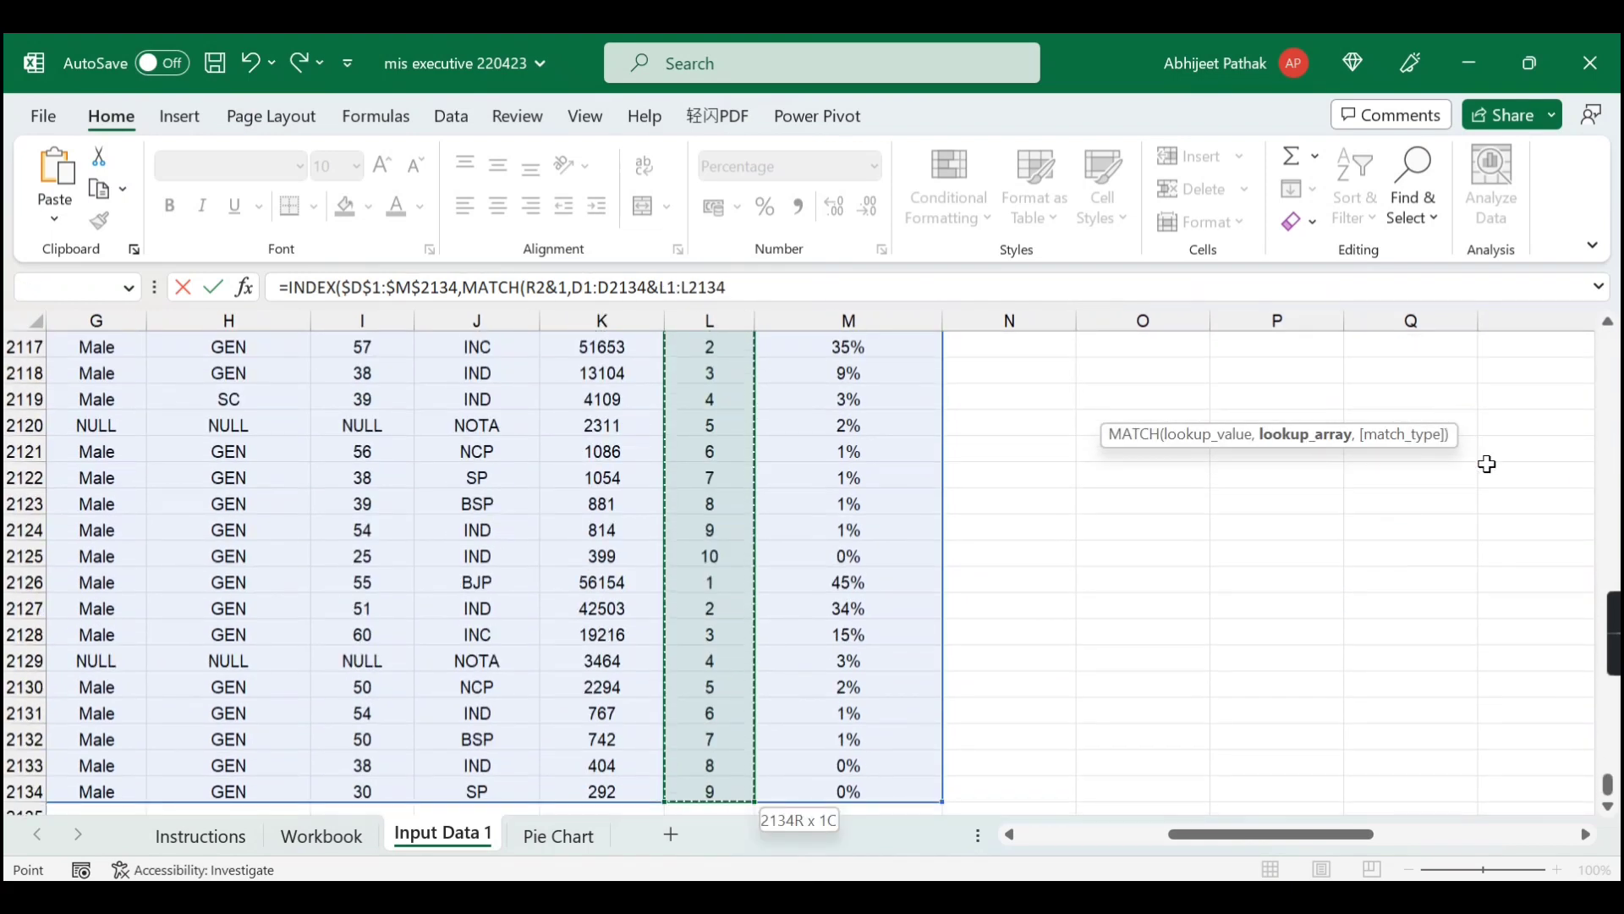
- Complete the U2 formula with match type 0 and INDEX column number 10, and enter it
drag(1609, 789, 1609, 340)
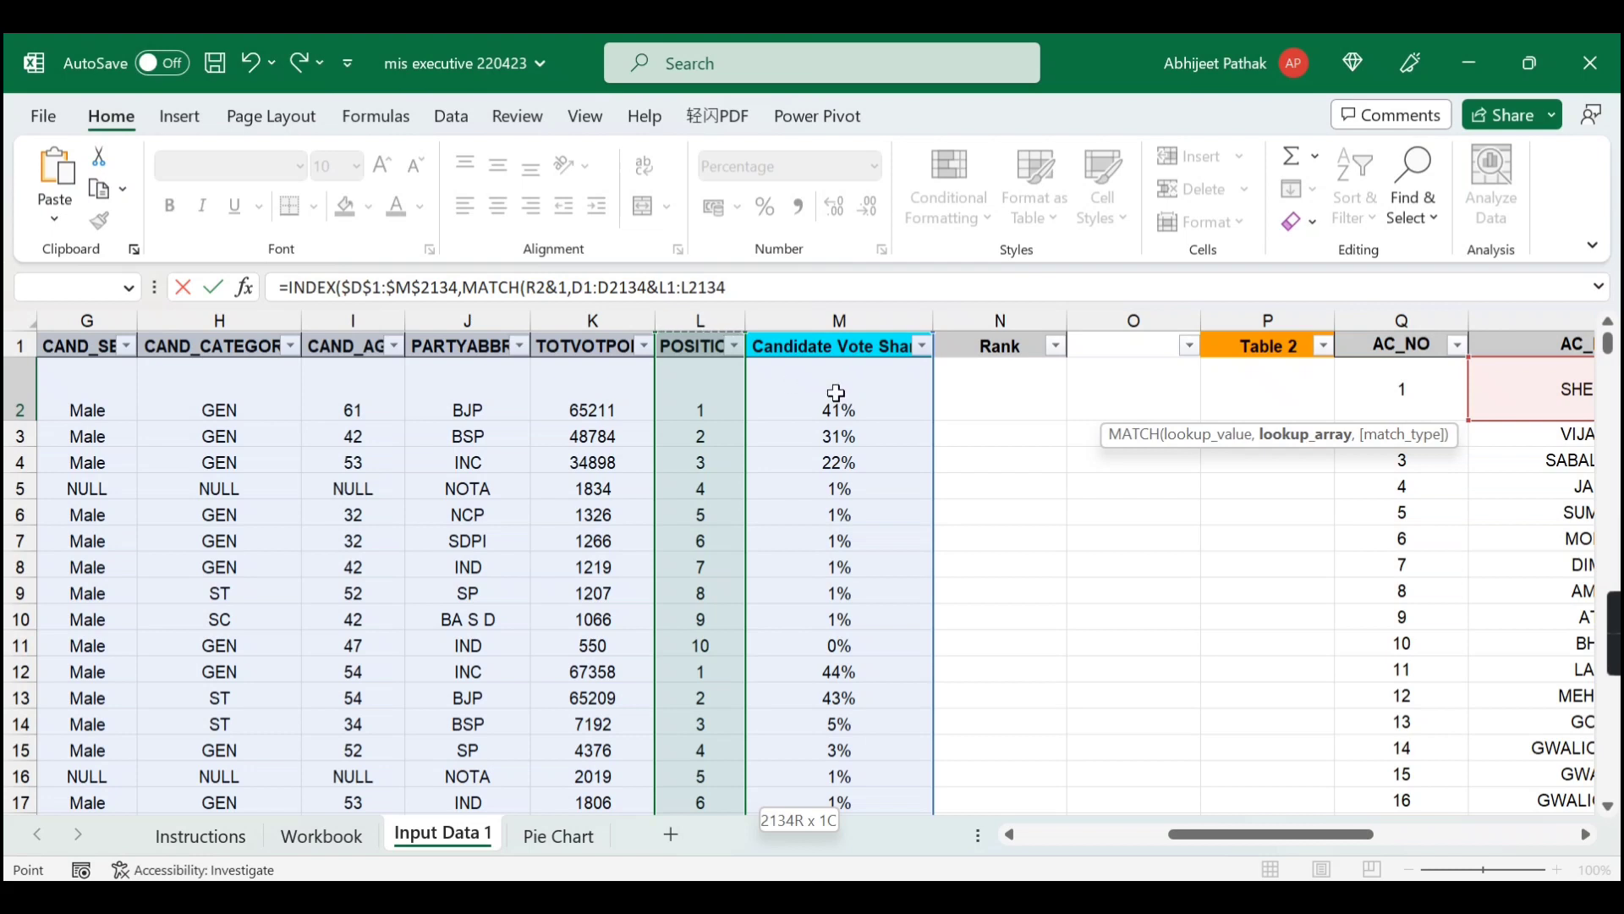
click(739, 287)
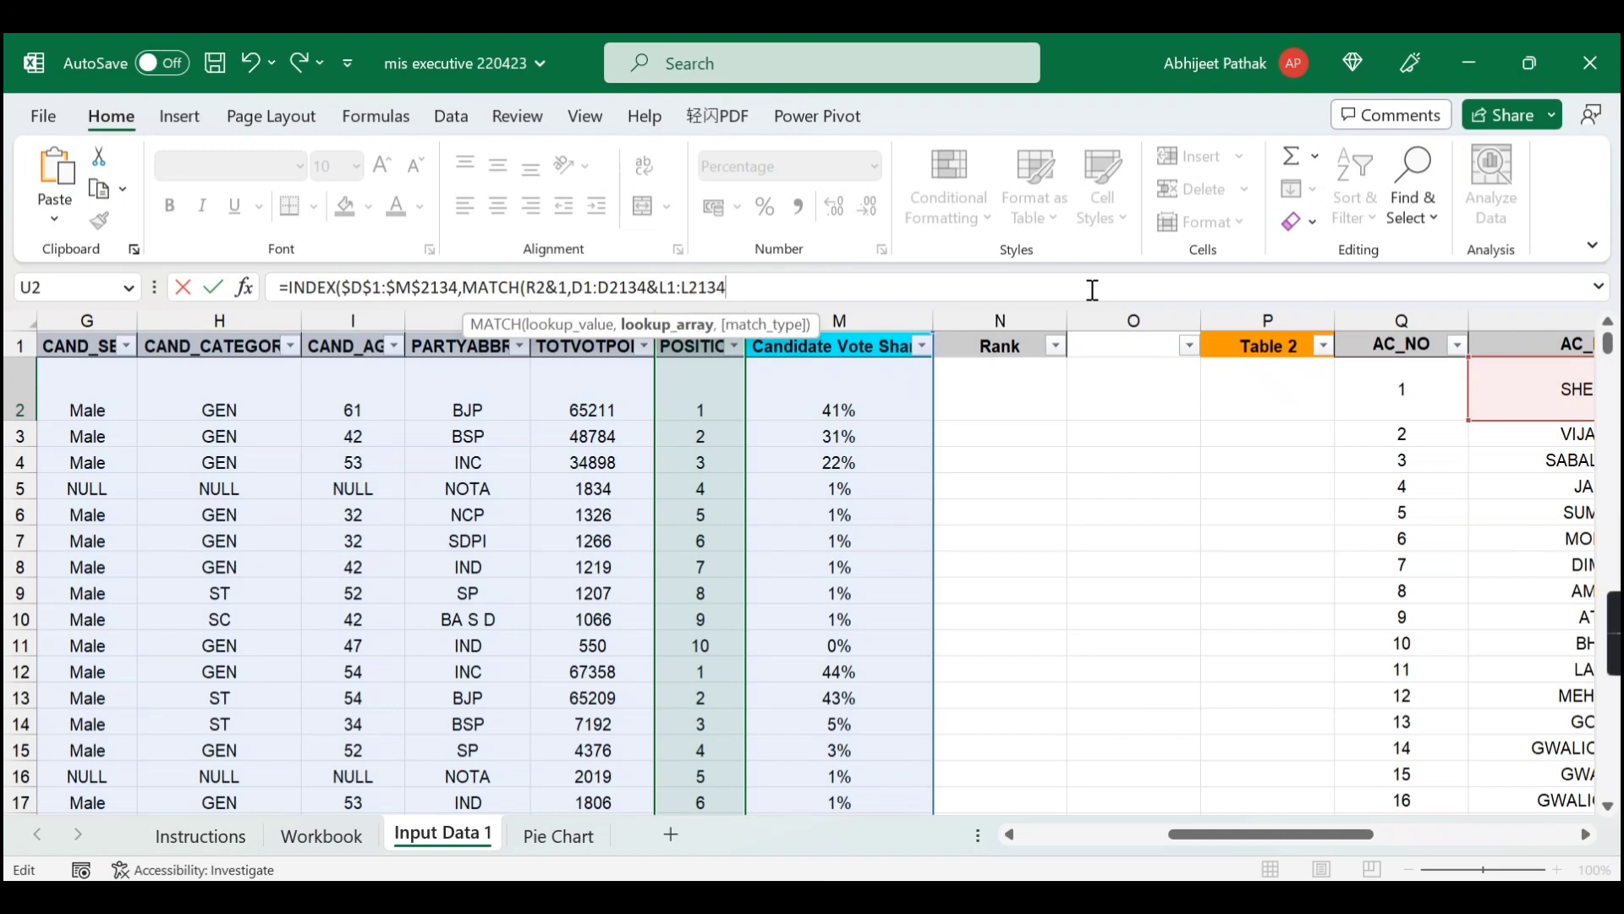
text(,0),10)
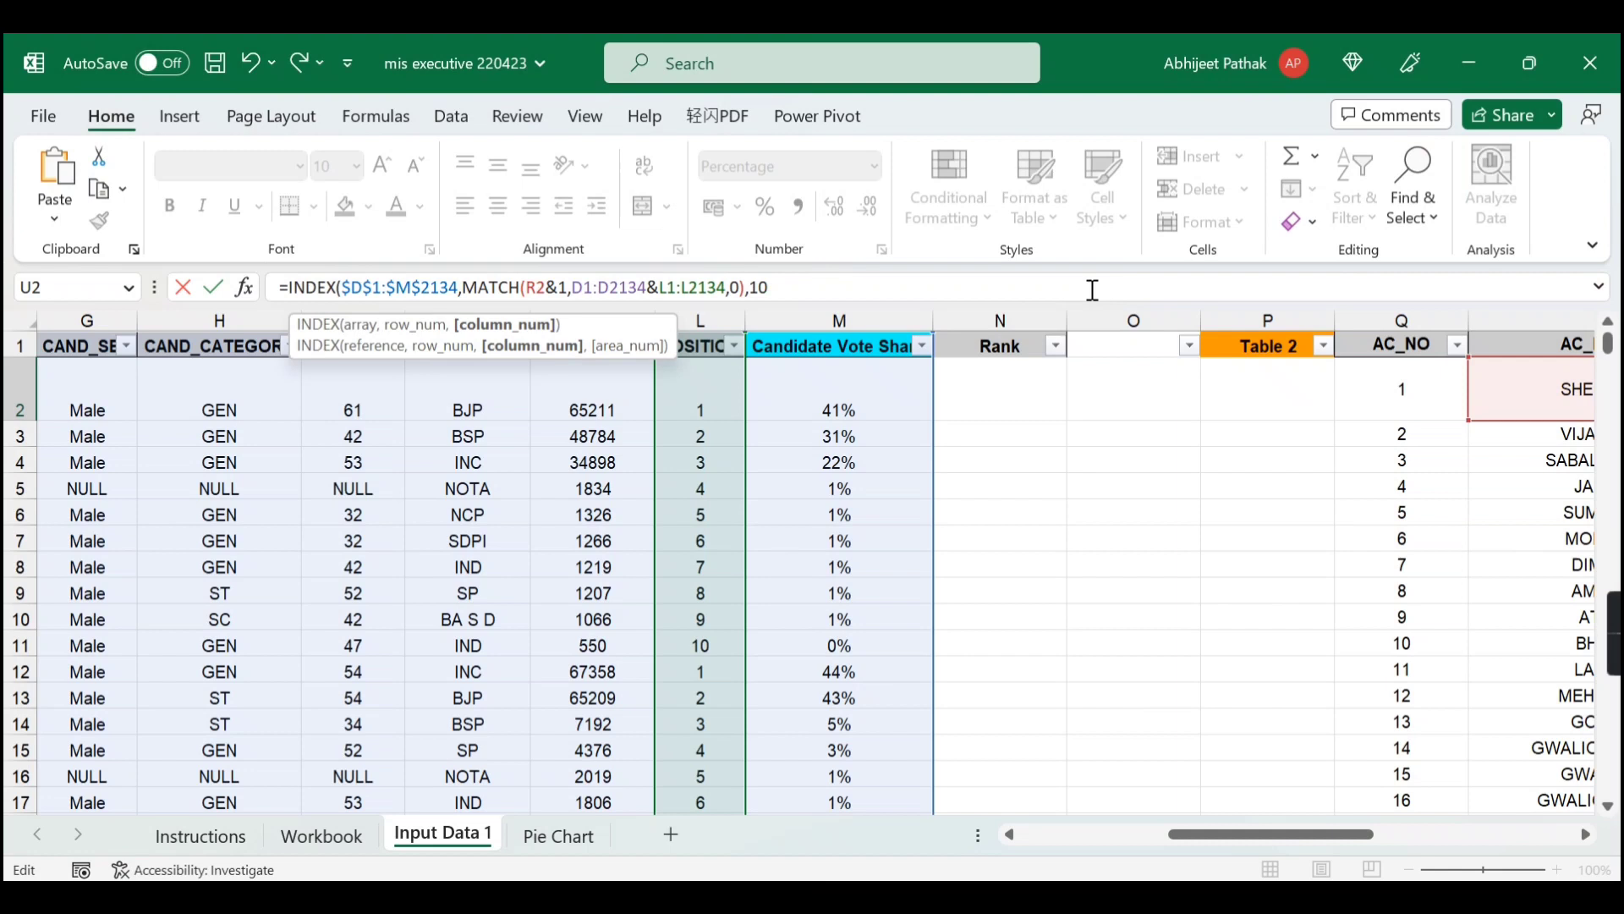
text())
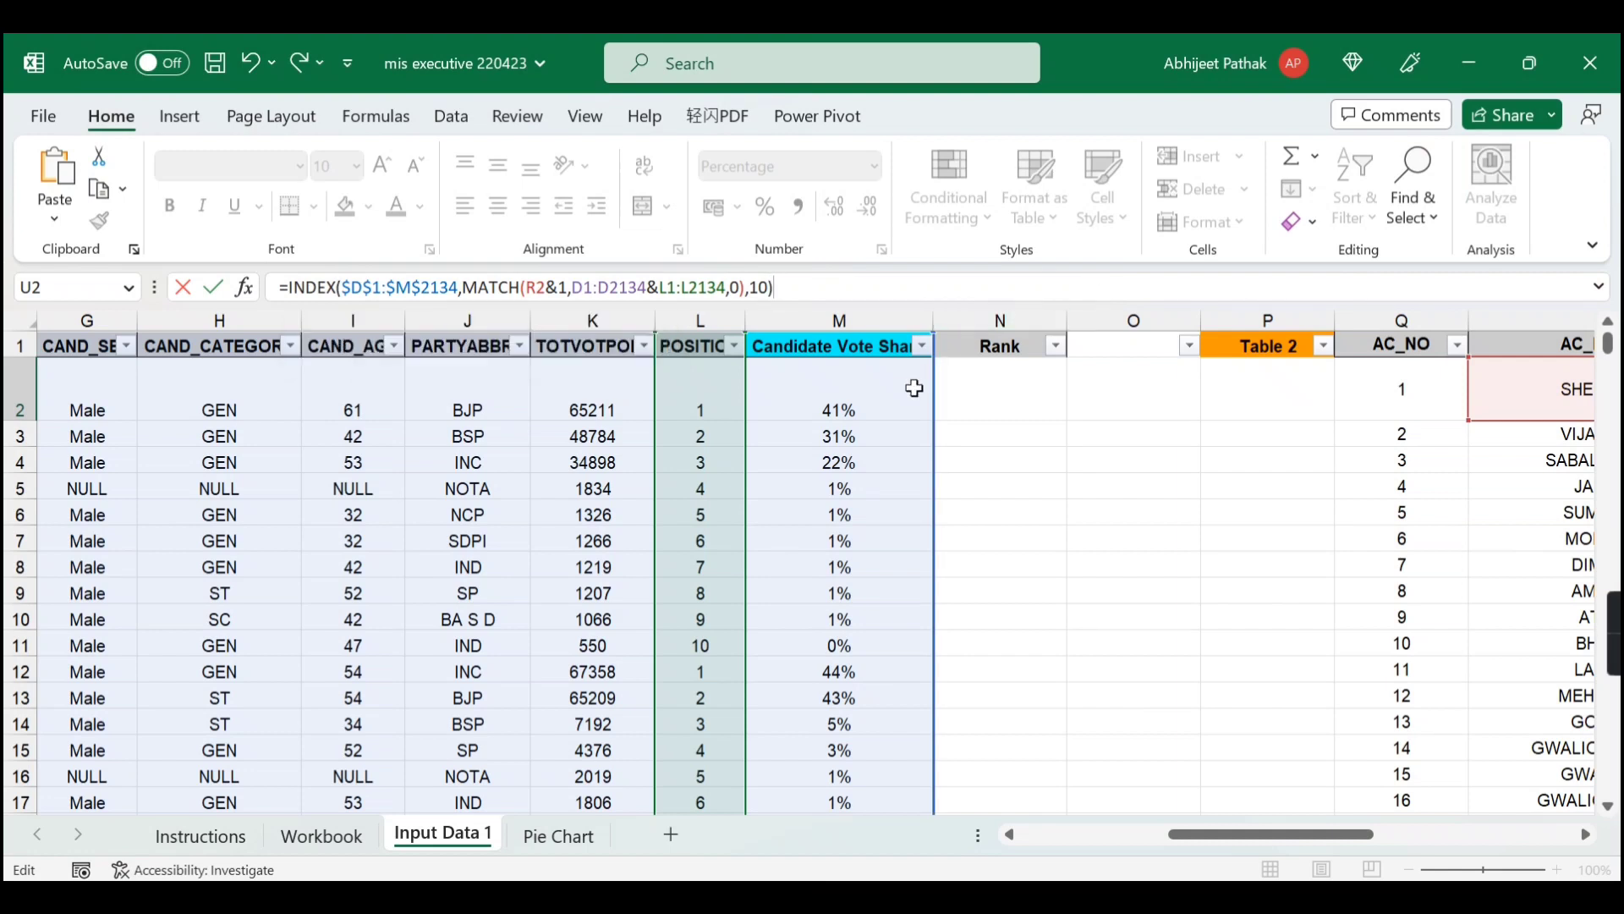
key(ctrl+Return)
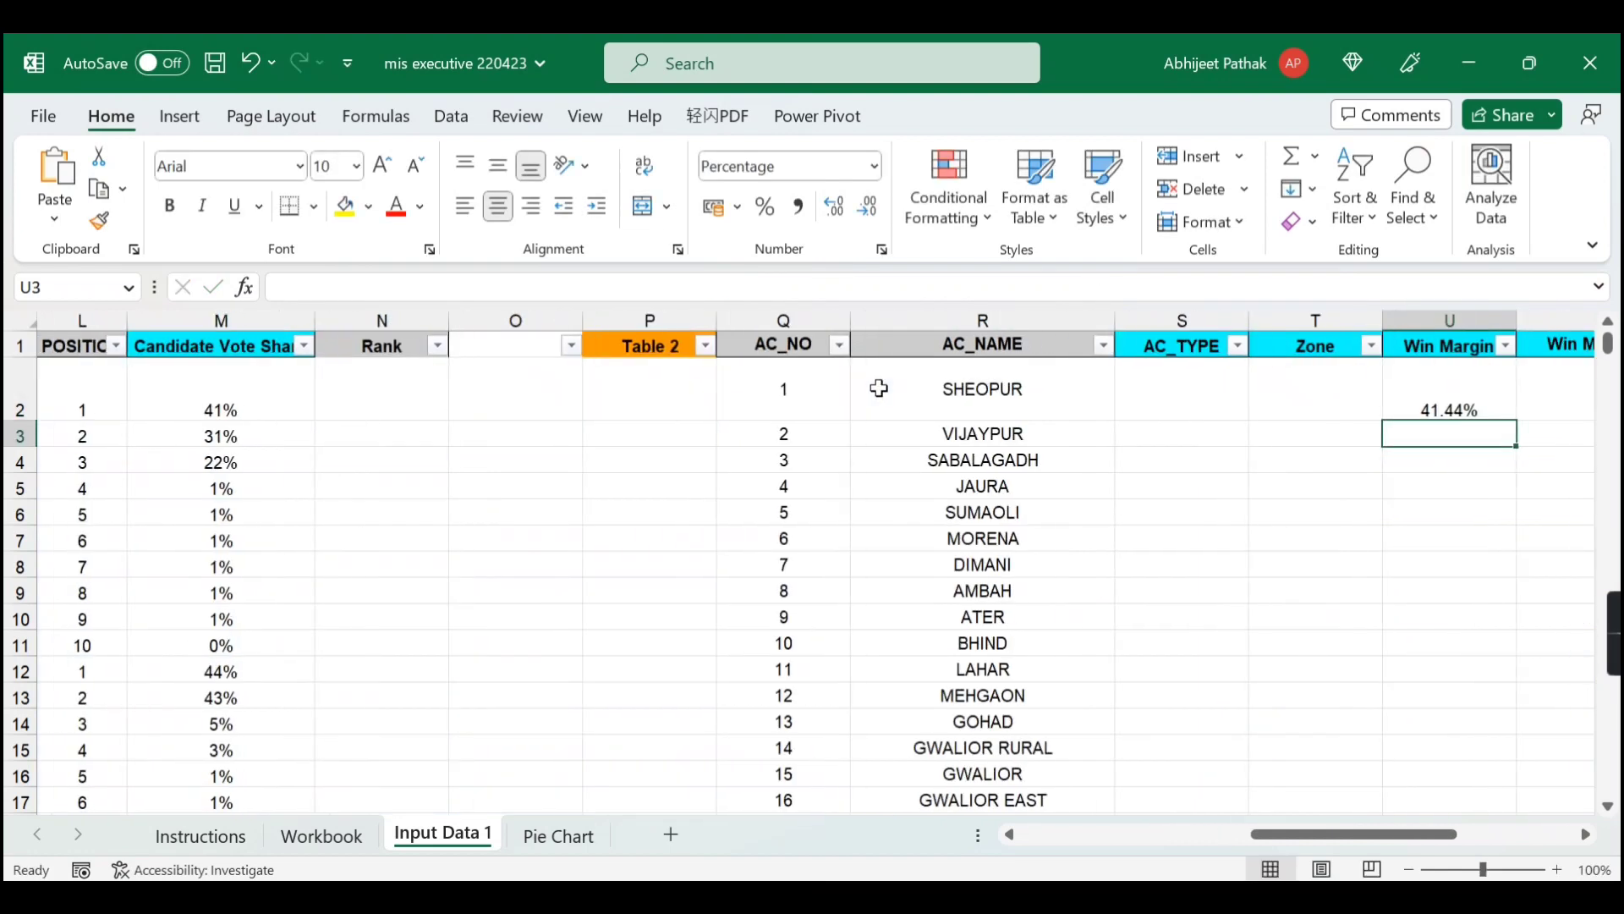
- Show the first Candidate Vote Share value, M2, with one decimal place
click(879, 389)
key(Left)
key(Left)
key(Left)
key(Left)
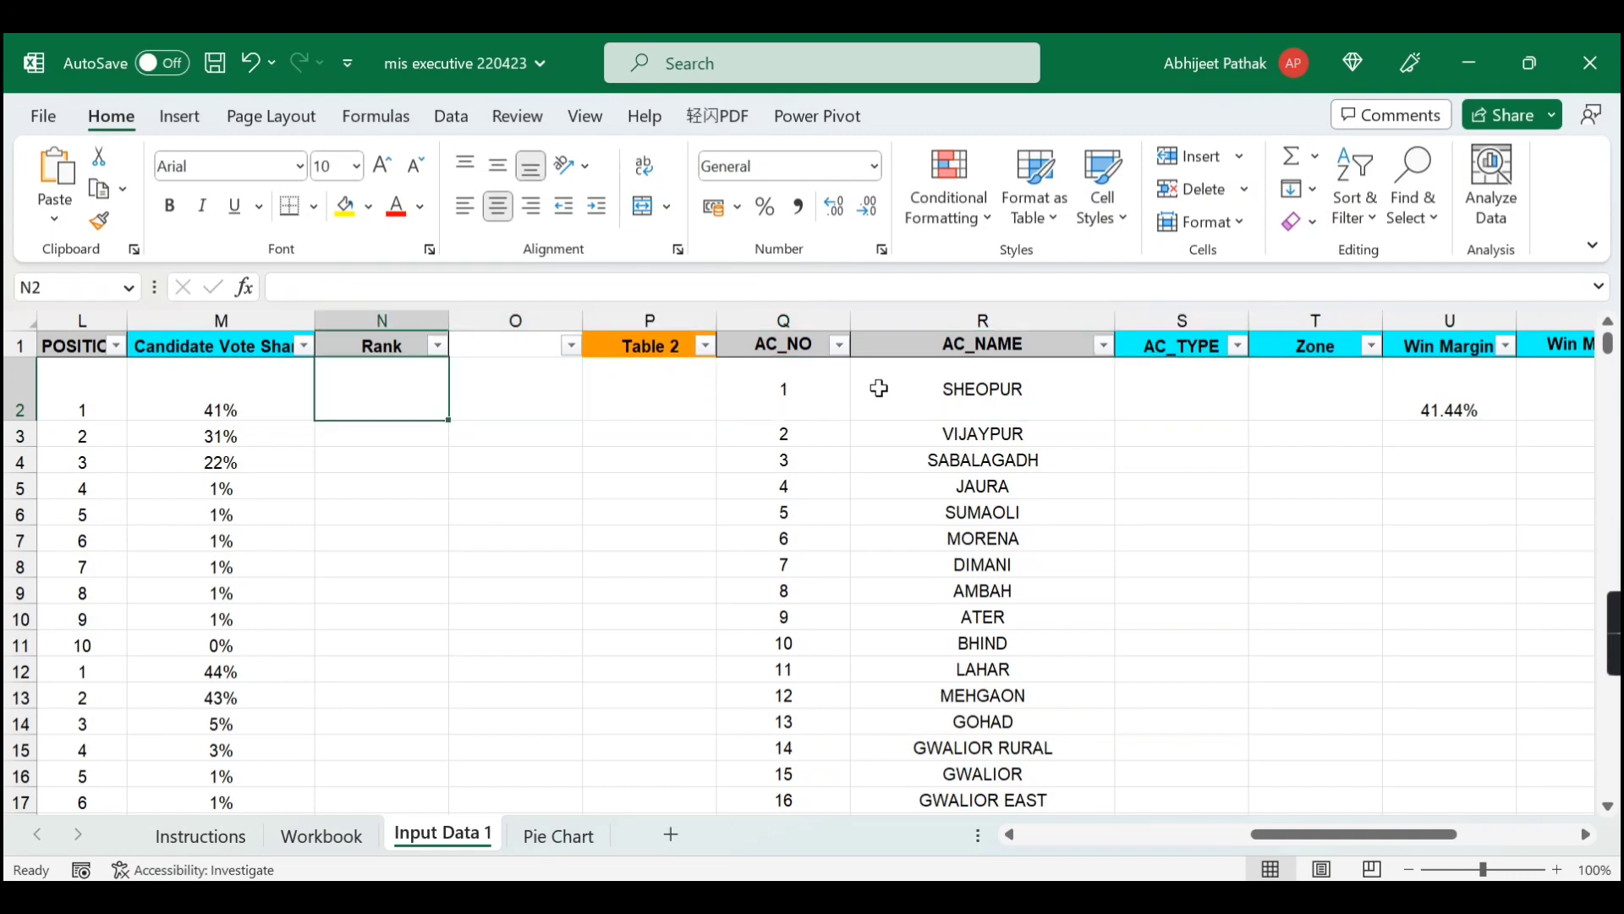
key(Left)
click(834, 205)
click(834, 206)
key(ctrl+z)
- Make the MATCH ranges in U2's formula absolute, as $D$1:$D$2134 and $L$1:$L$2134
click(1449, 407)
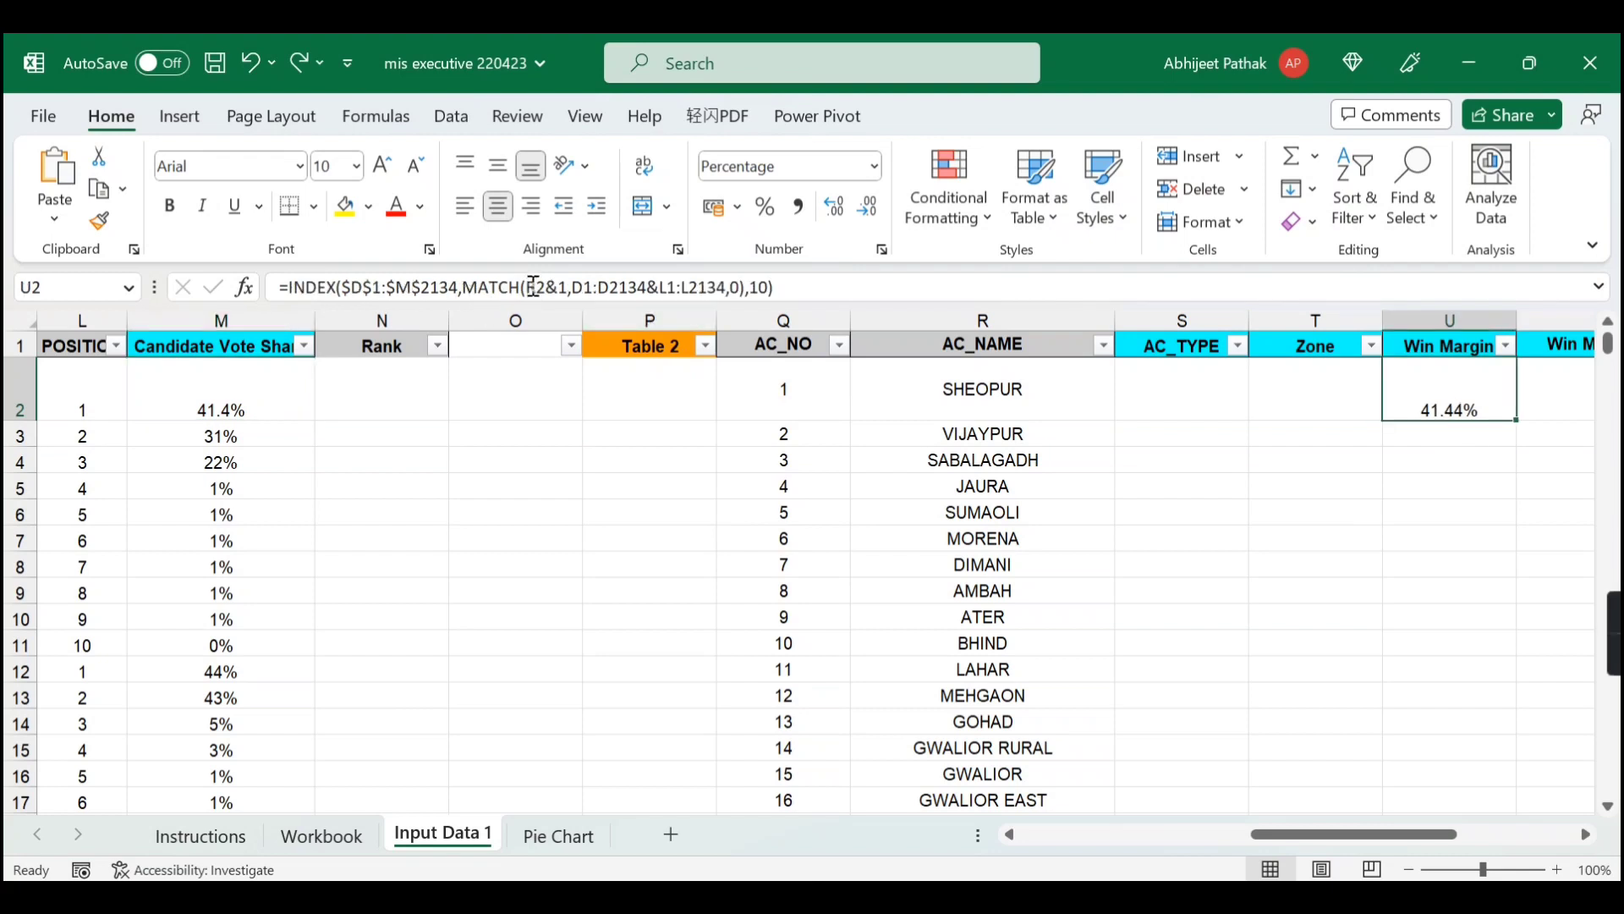
click(588, 286)
drag(588, 286, 636, 286)
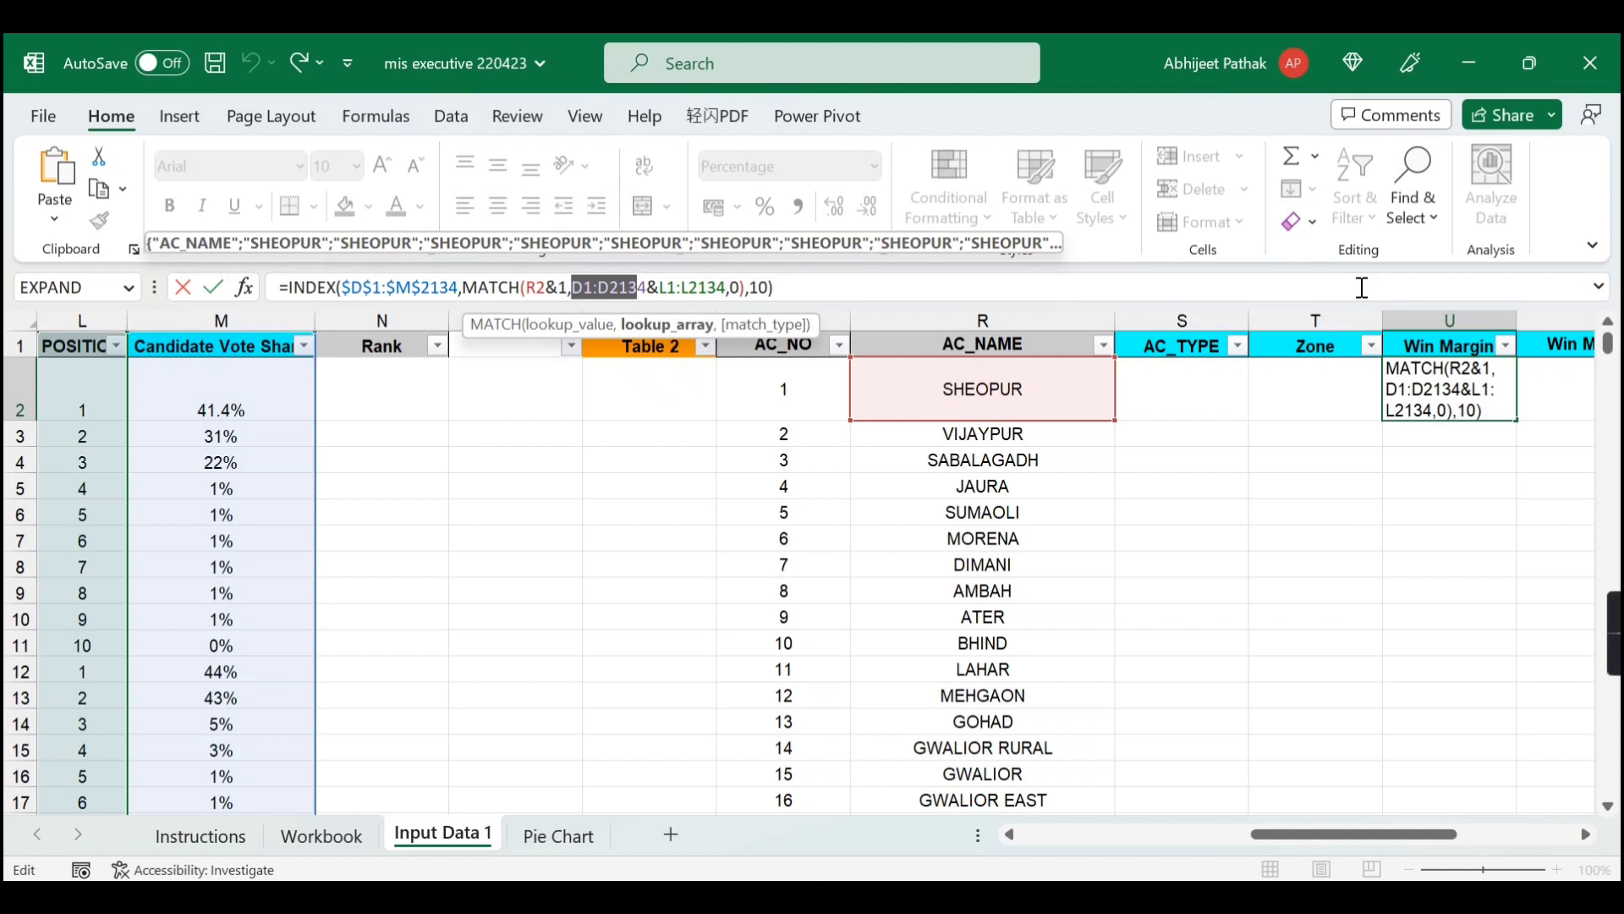
key(F4)
drag(697, 288, 770, 288)
key(F4)
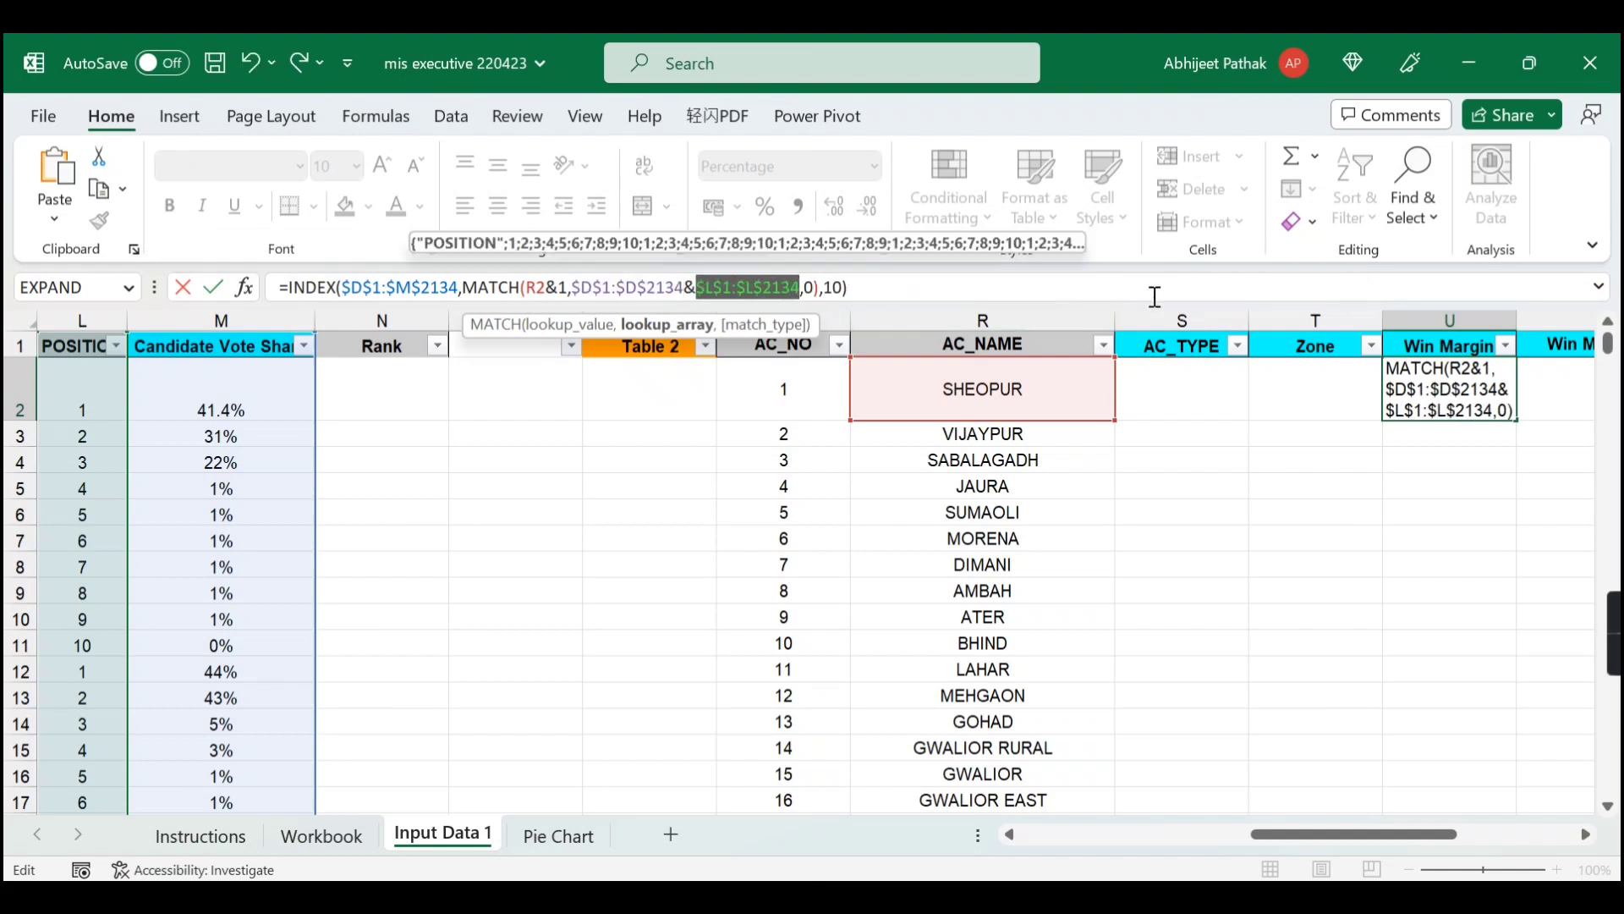
key(Return)
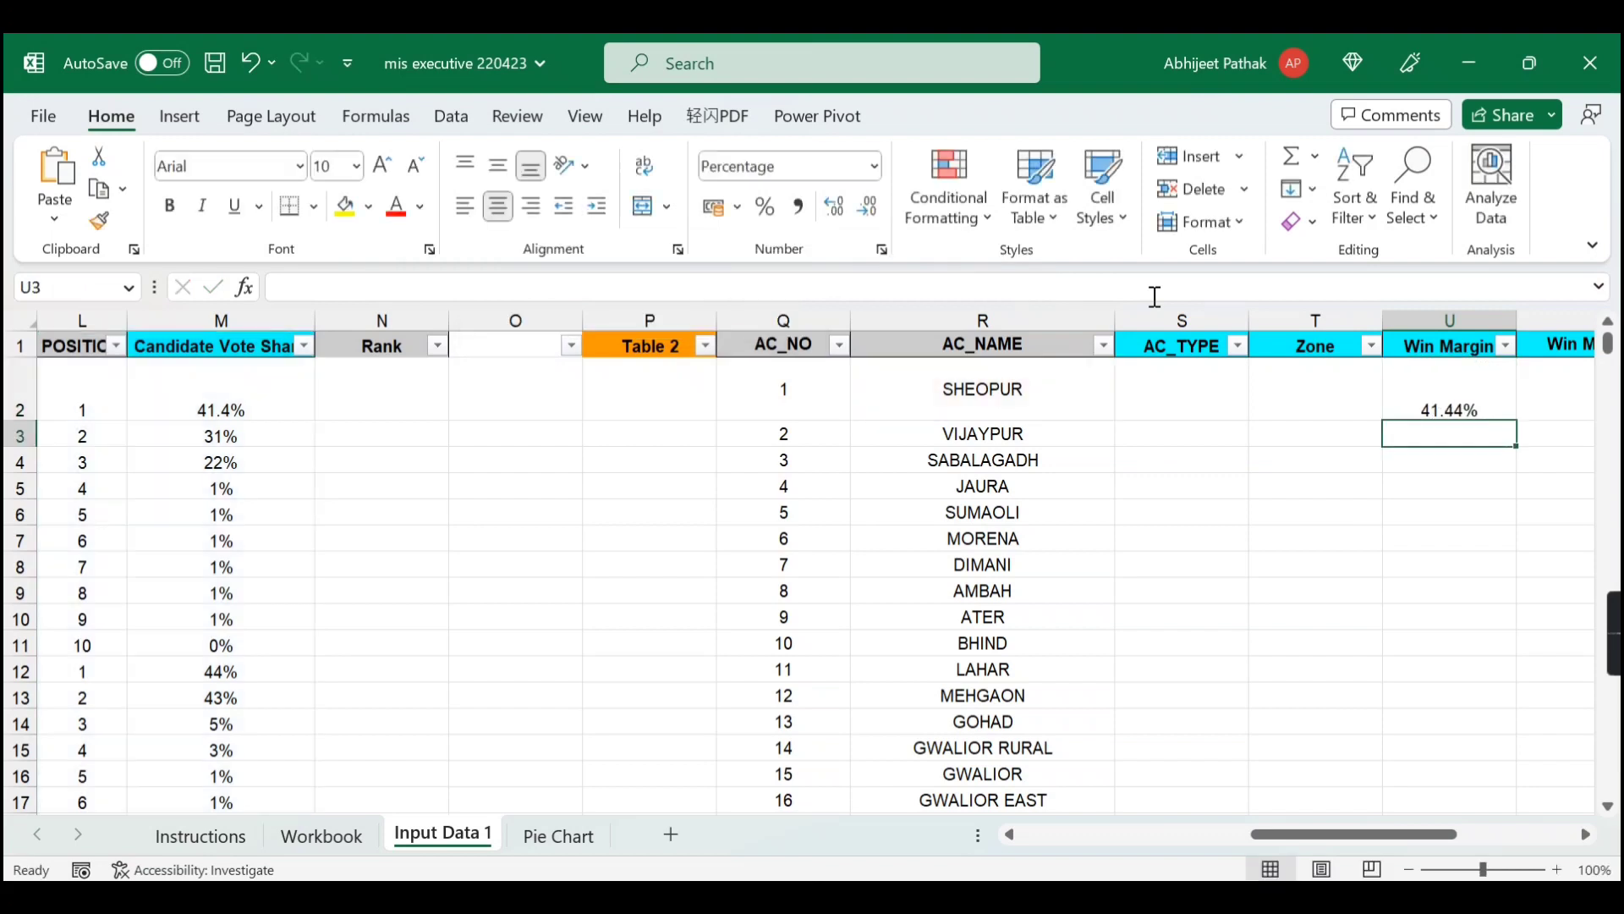
- Reread exercise 3's winning margin definition on the Workbook sheet and return to Input Data 1
click(1467, 398)
click(321, 836)
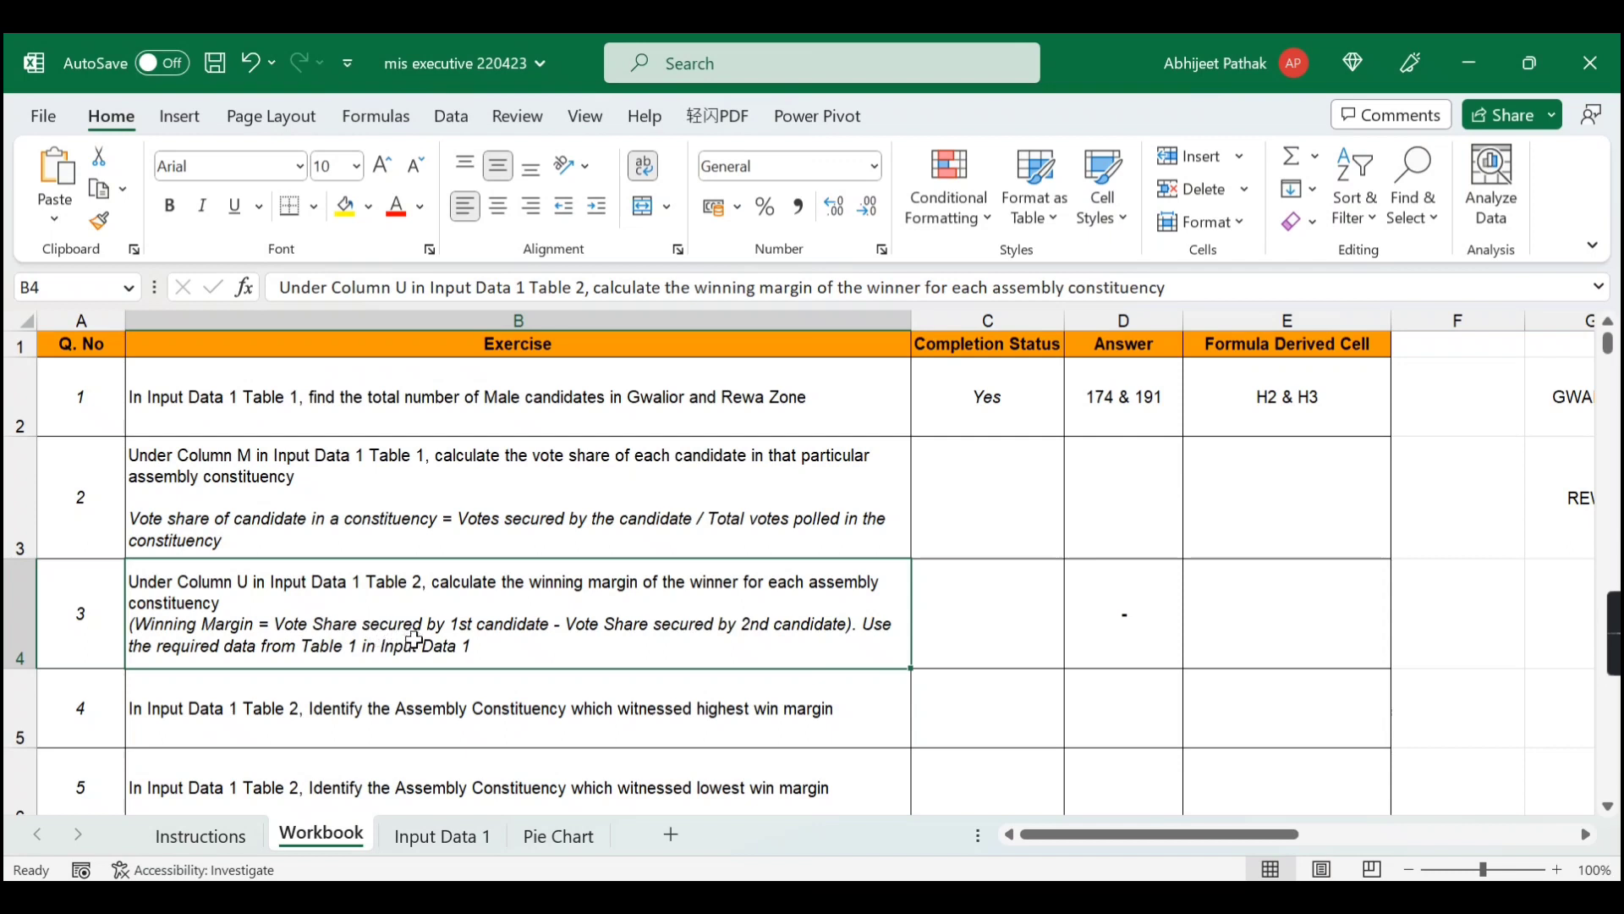
click(463, 846)
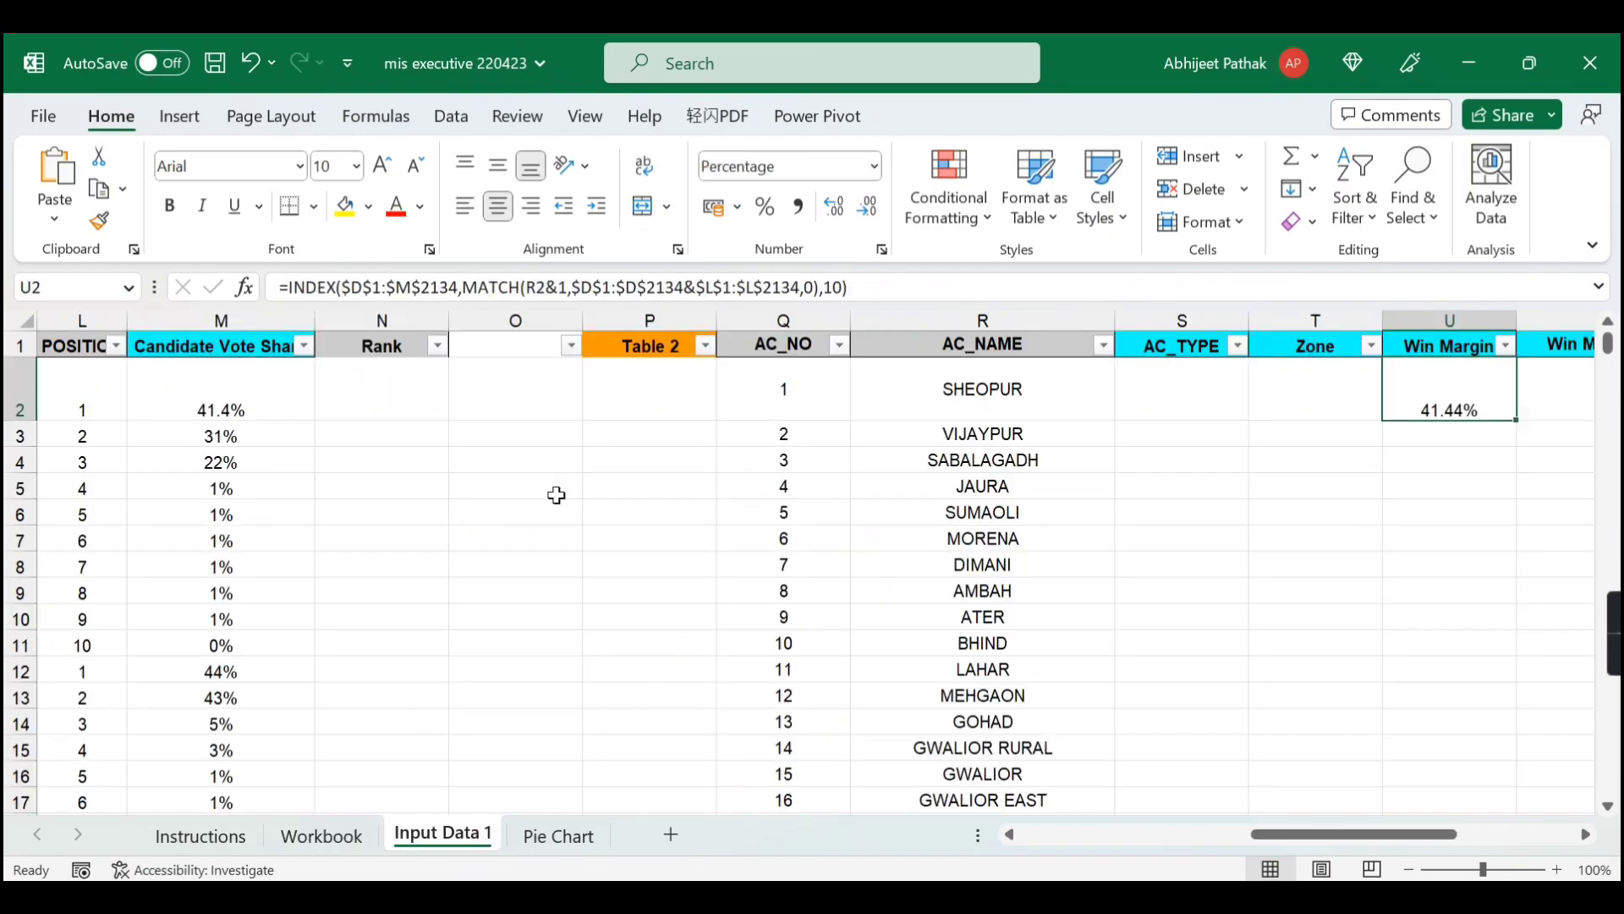
- Examine the first candidate's row in Table 1 across to the Candidate Vote Share in M2
click(233, 407)
key(Home)
key(Right)
key(Right)
key(Right)
key(Right)
key(Right)
key(Right)
key(Right)
key(Right)
key(Right)
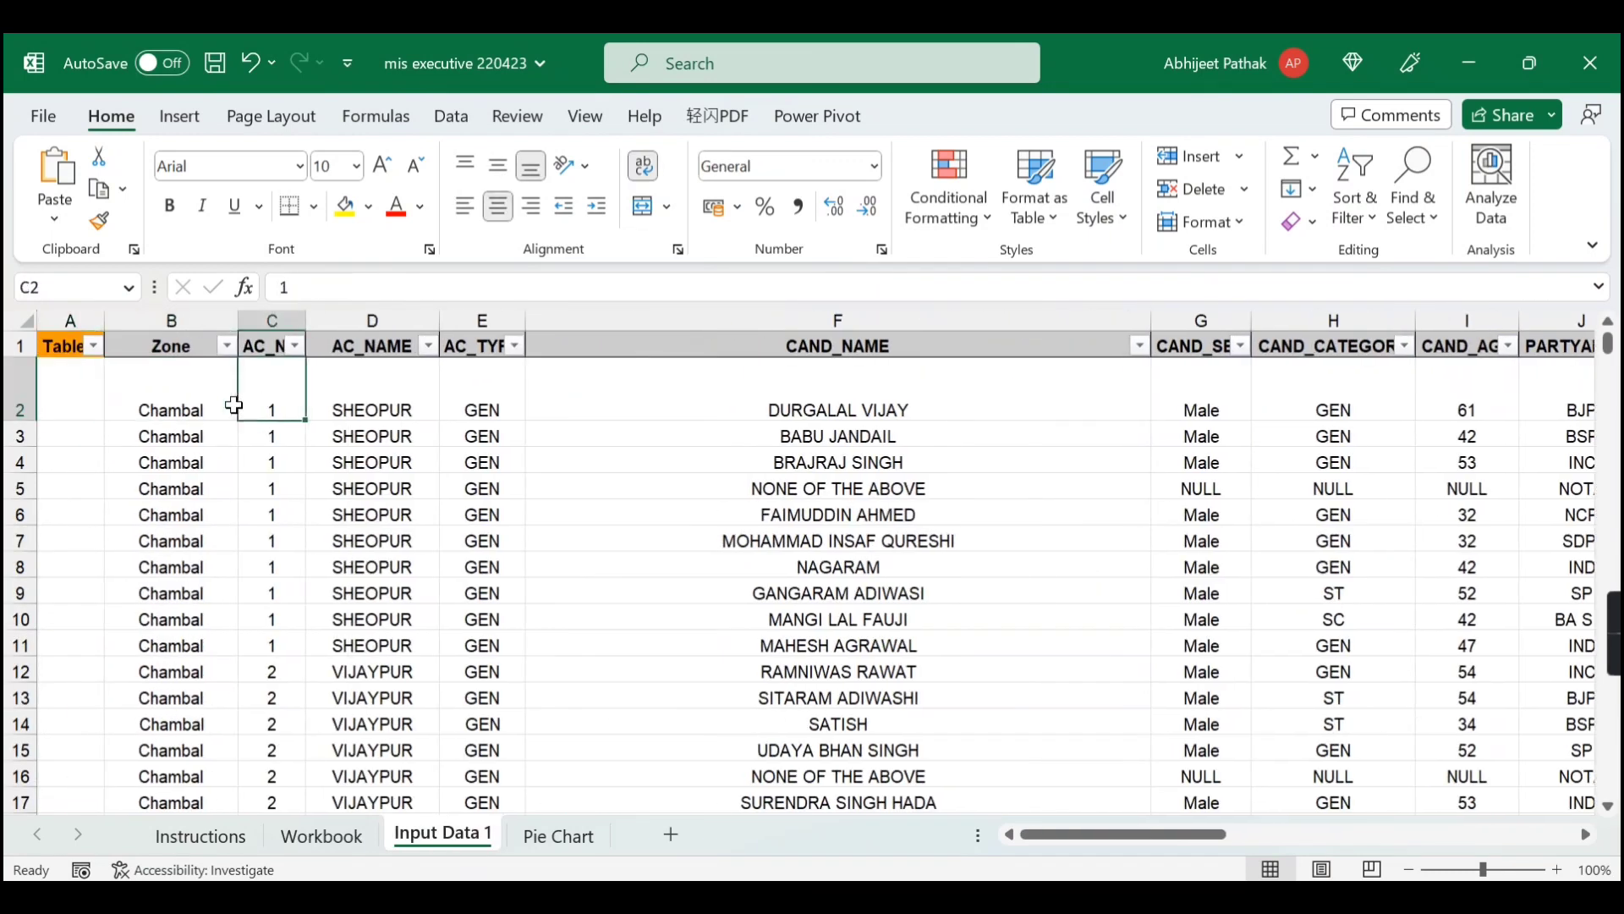
key(Right)
key(Right)
key(Right)
key(Right)
key(Right)
key(Left)
key(Left)
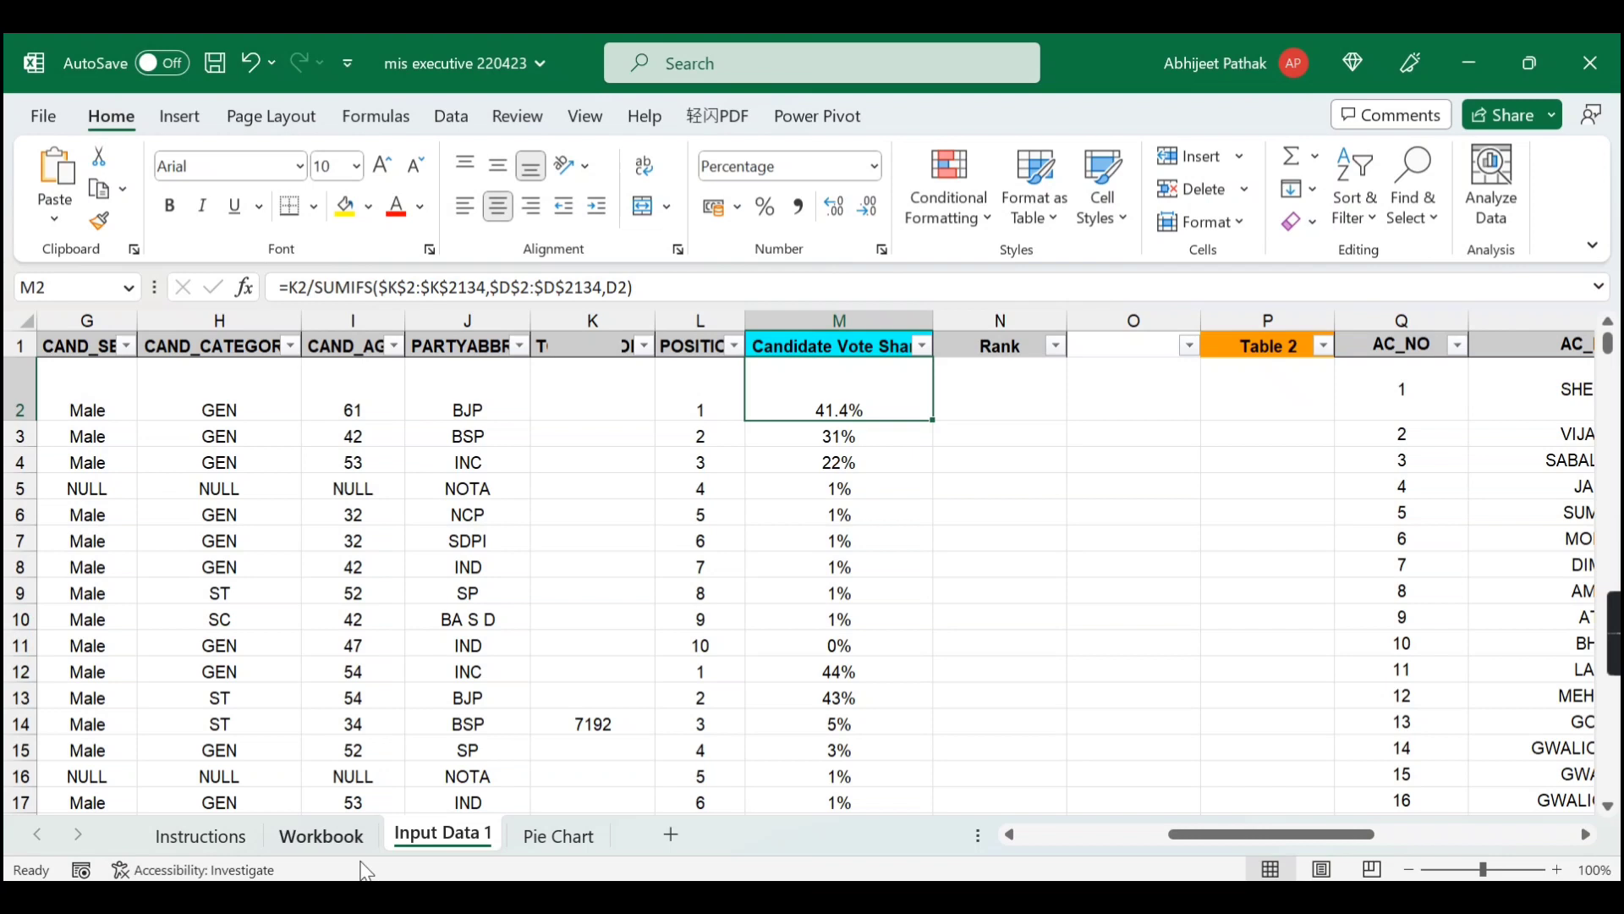
- Reread exercise 3 on the Workbook sheet and go to the first Win Margin cell, U2, on Input Data 1
click(321, 838)
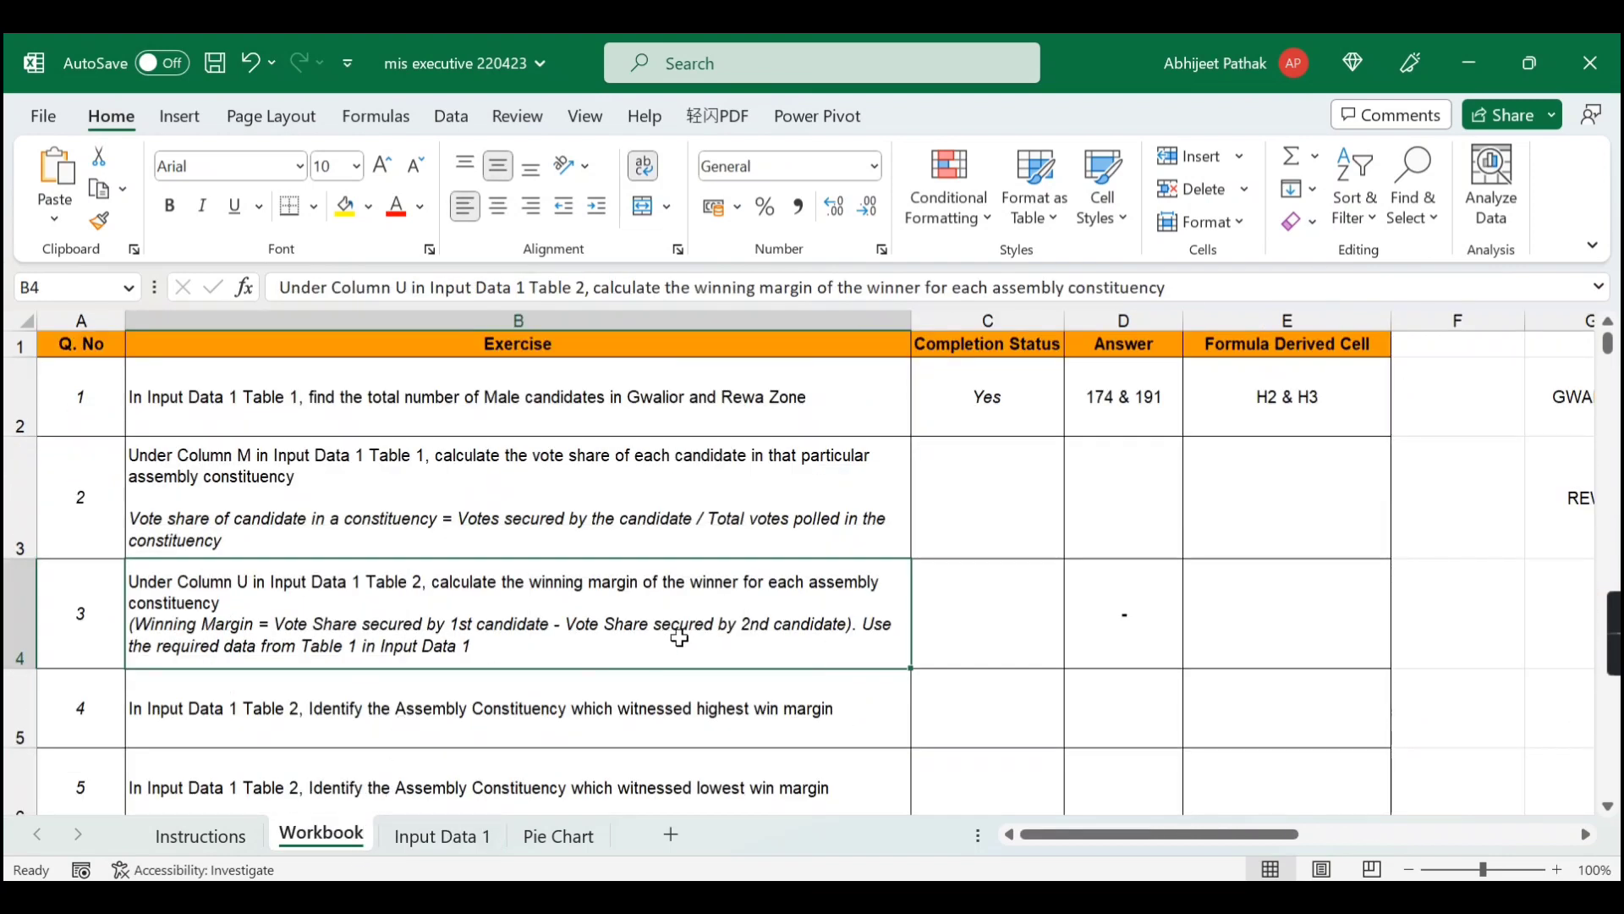
click(448, 834)
key(Down)
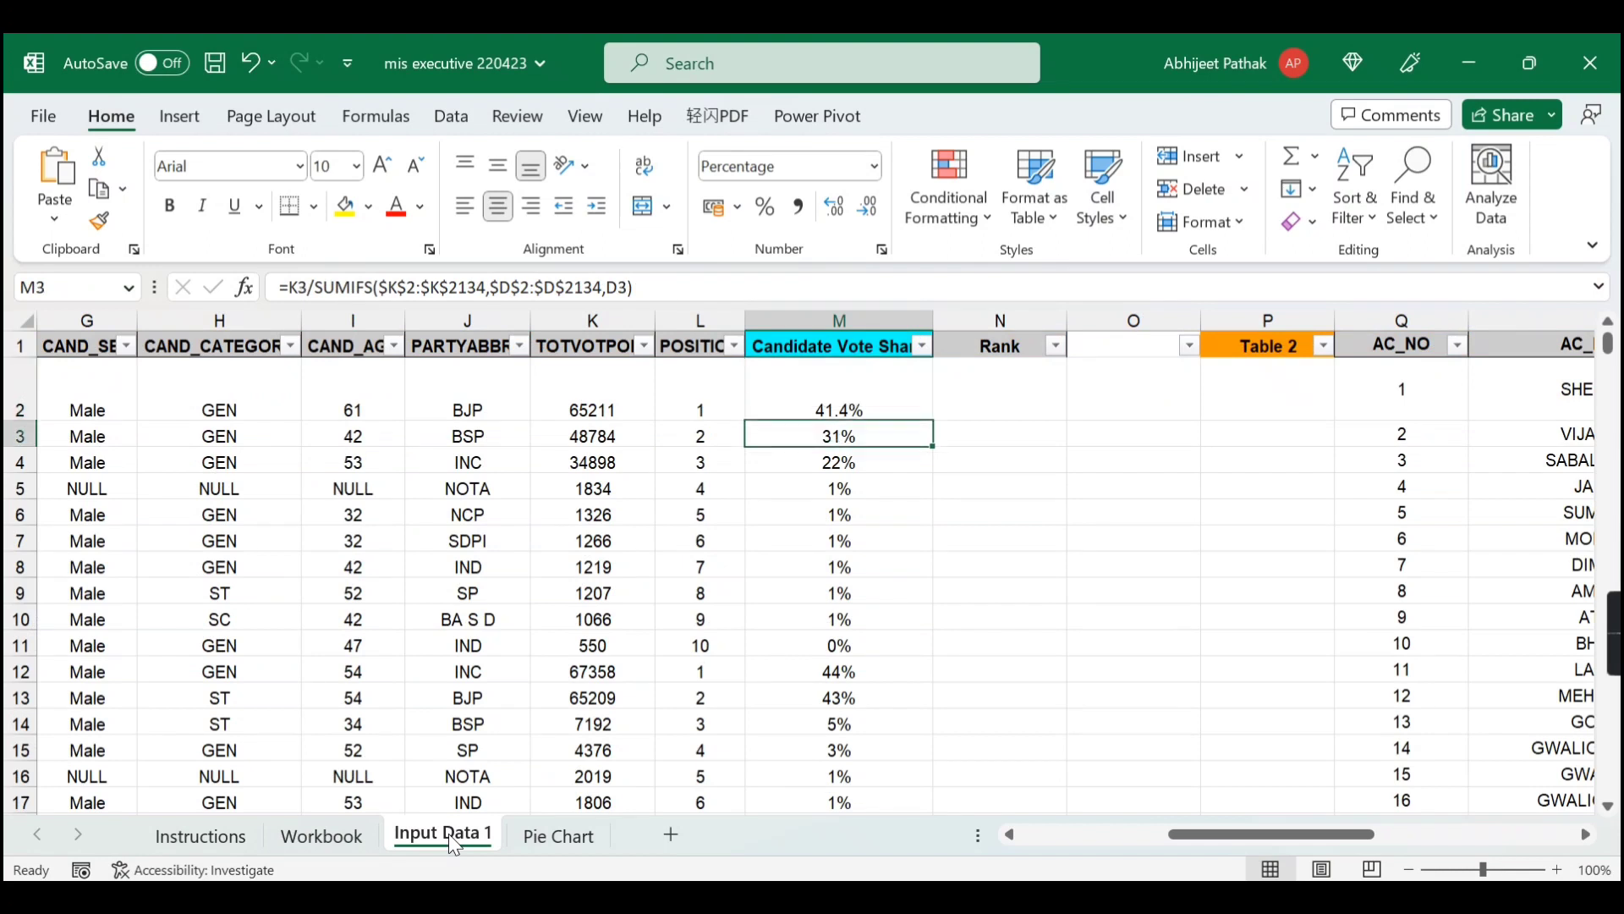
key(Right)
key(Right)
key(Right)
key(Right)
key(Right)
key(Right)
key(Right)
key(Right)
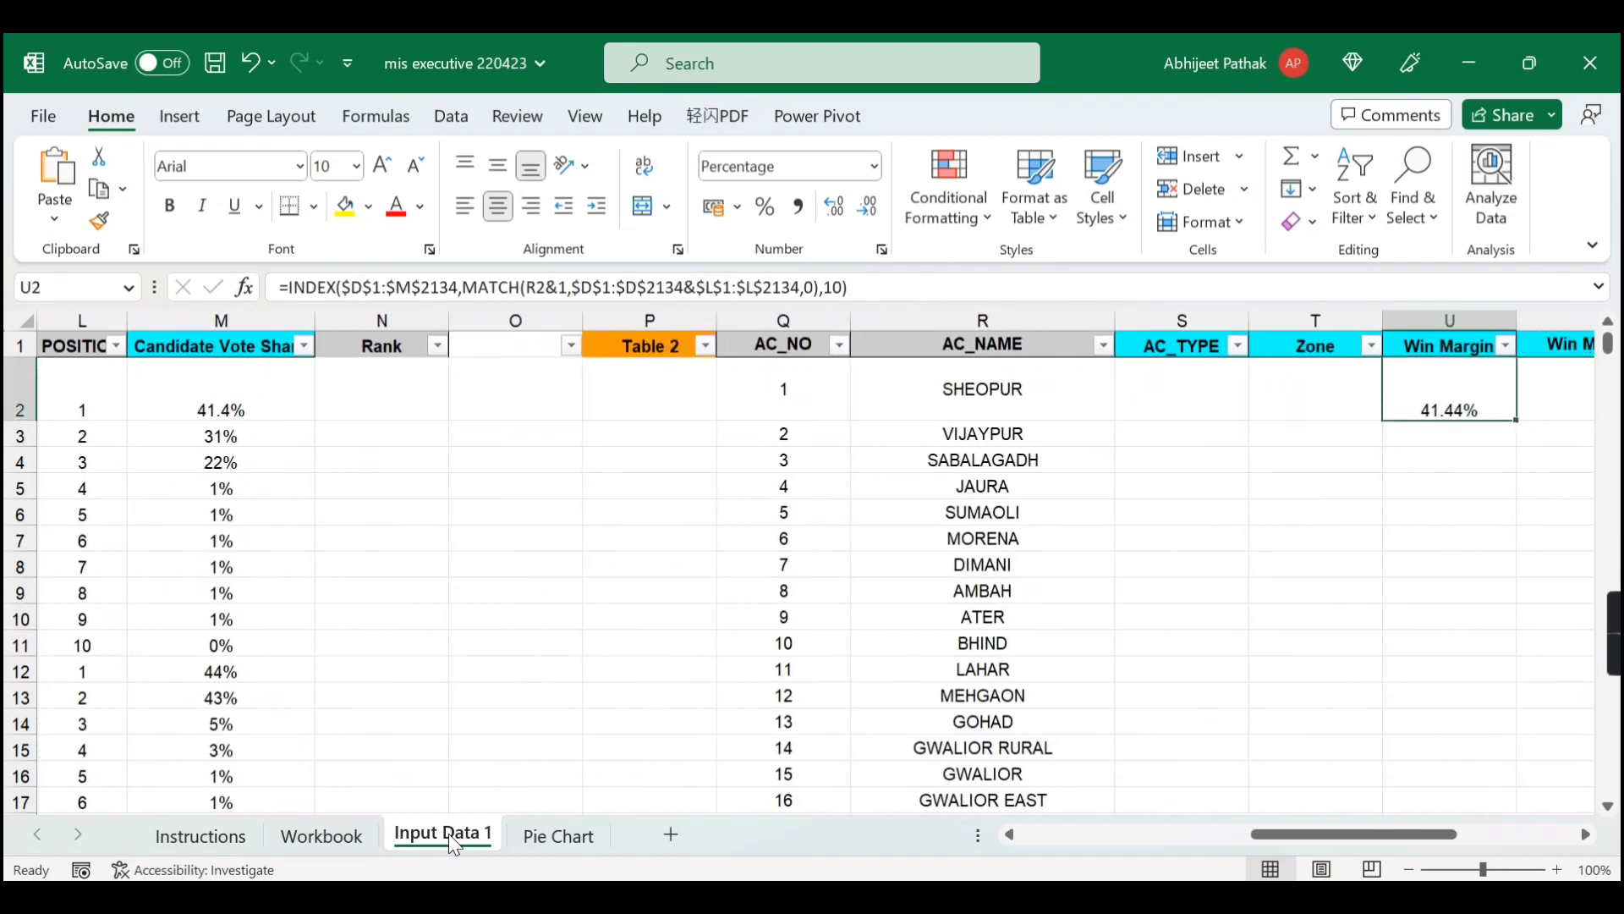
- Extend U2's formula with a minus sign and a copy of its INDEX/MATCH expression
click(906, 287)
text(-)
drag(290, 283, 850, 296)
key(ctrl+c)
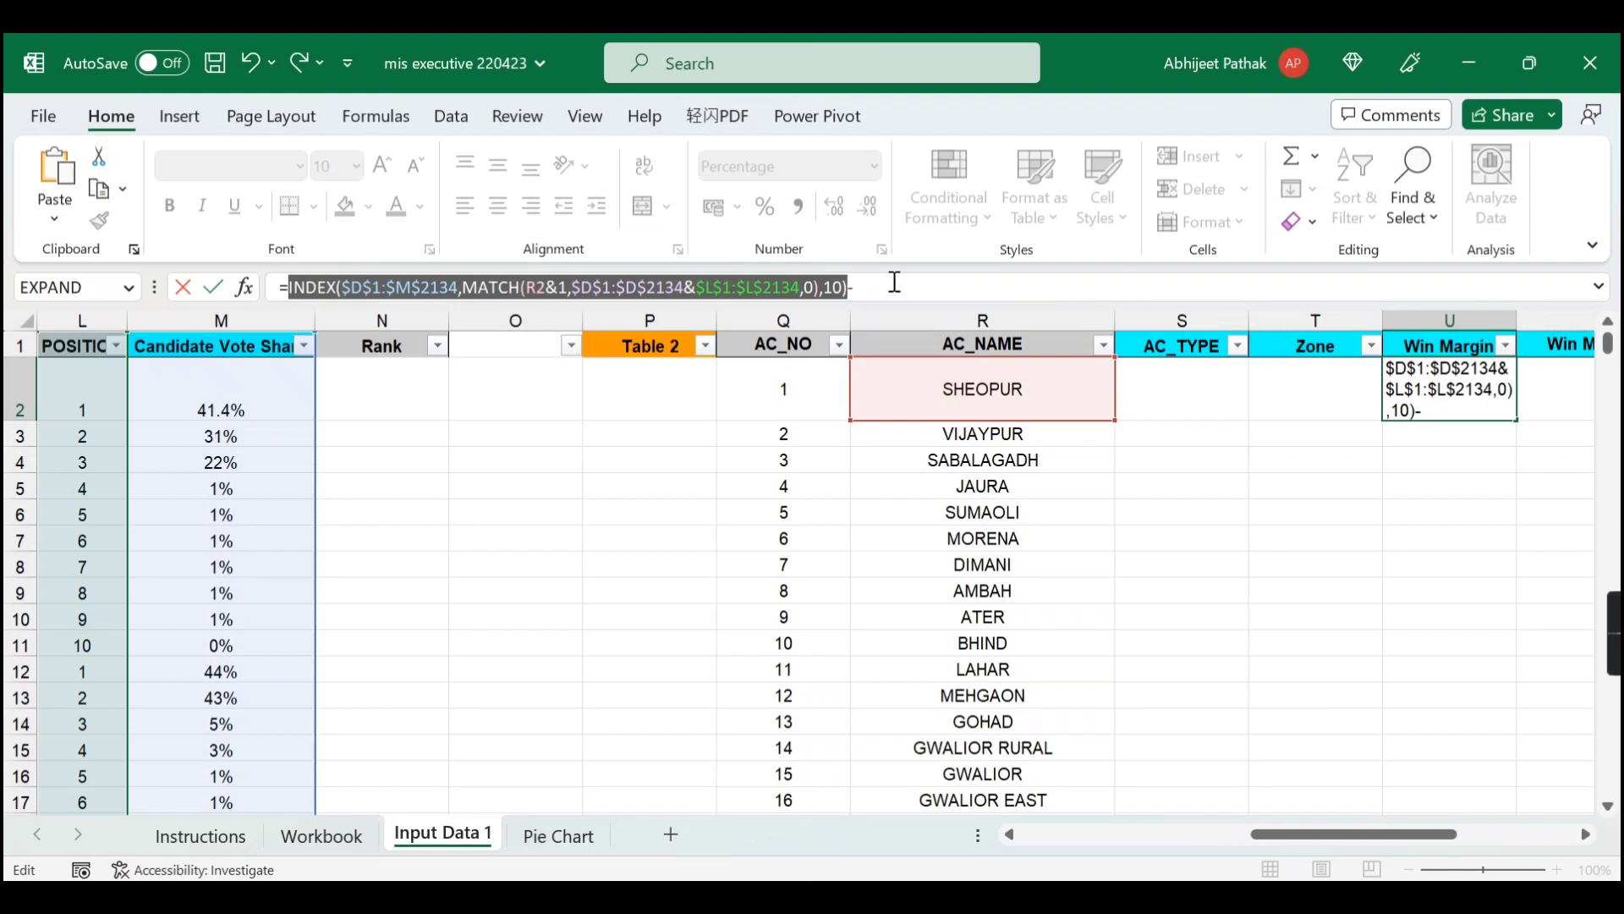
click(894, 287)
key(ctrl+v)
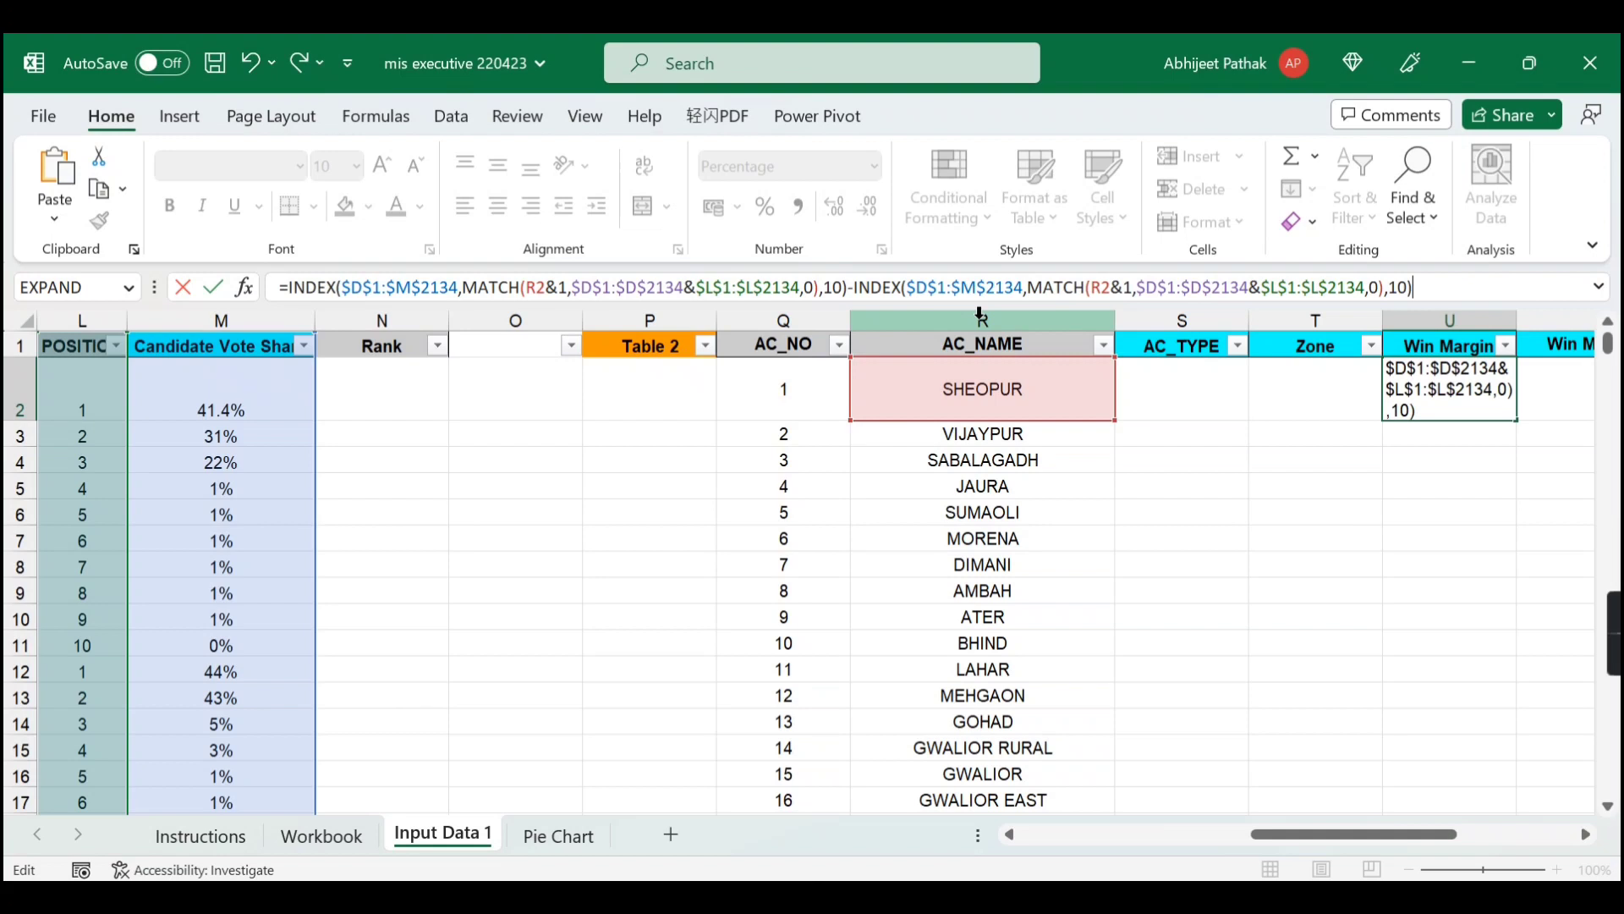
key(Return)
key(Up)
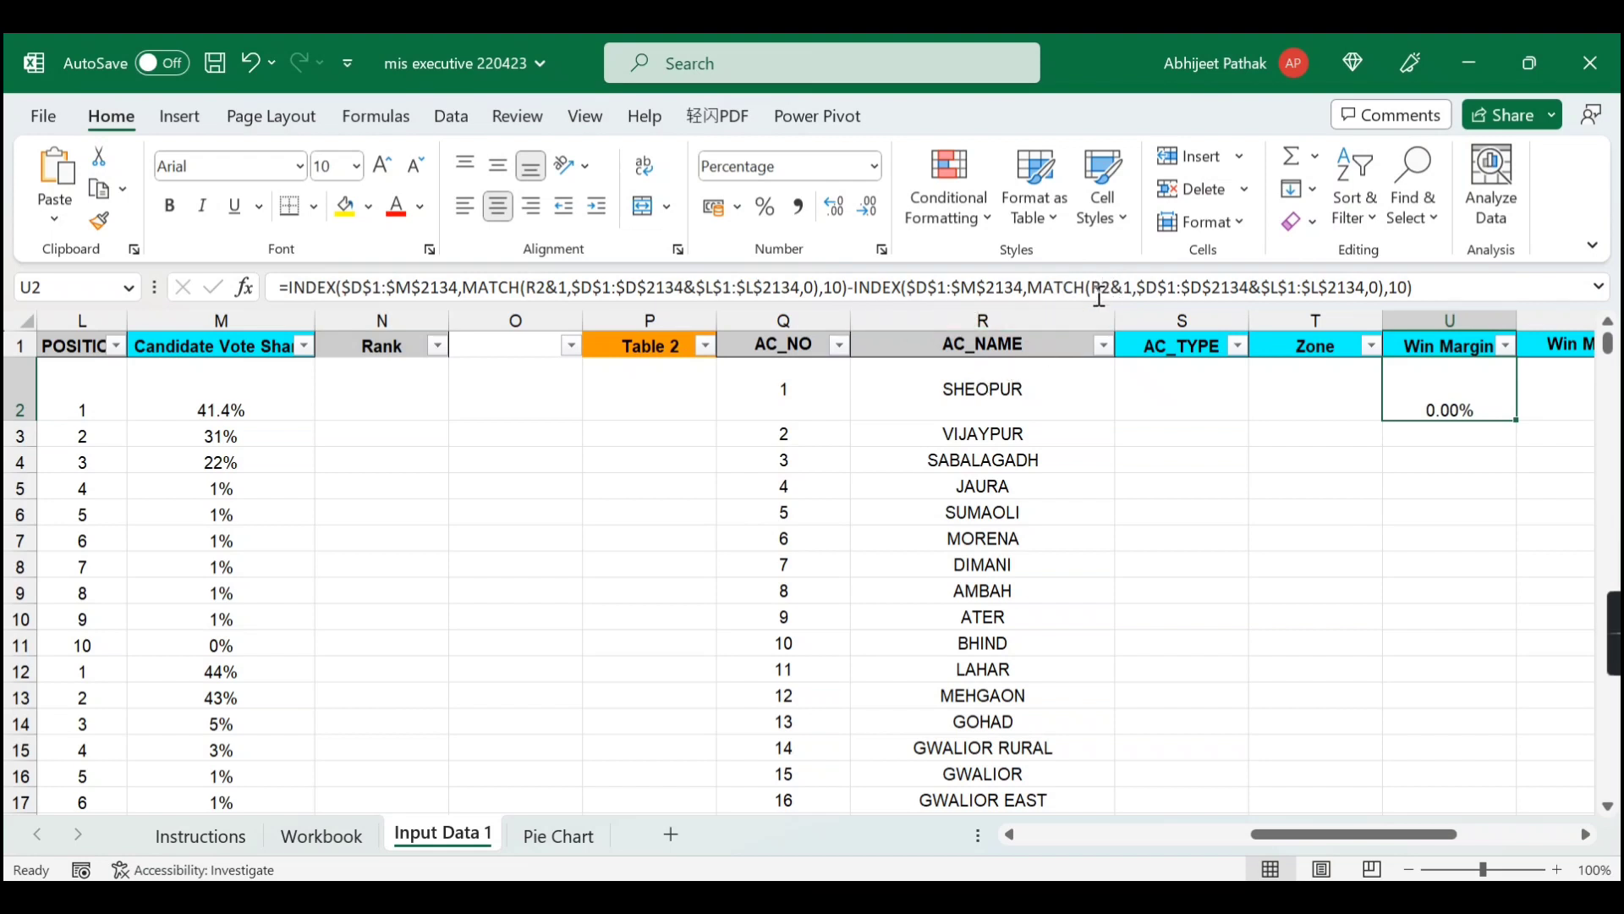
- Change the lookup value of the second MATCH in U2 to R2&2 so it subtracts the runner-up's vote share, and check M3
click(1131, 286)
key(BackSpace)
text(2)
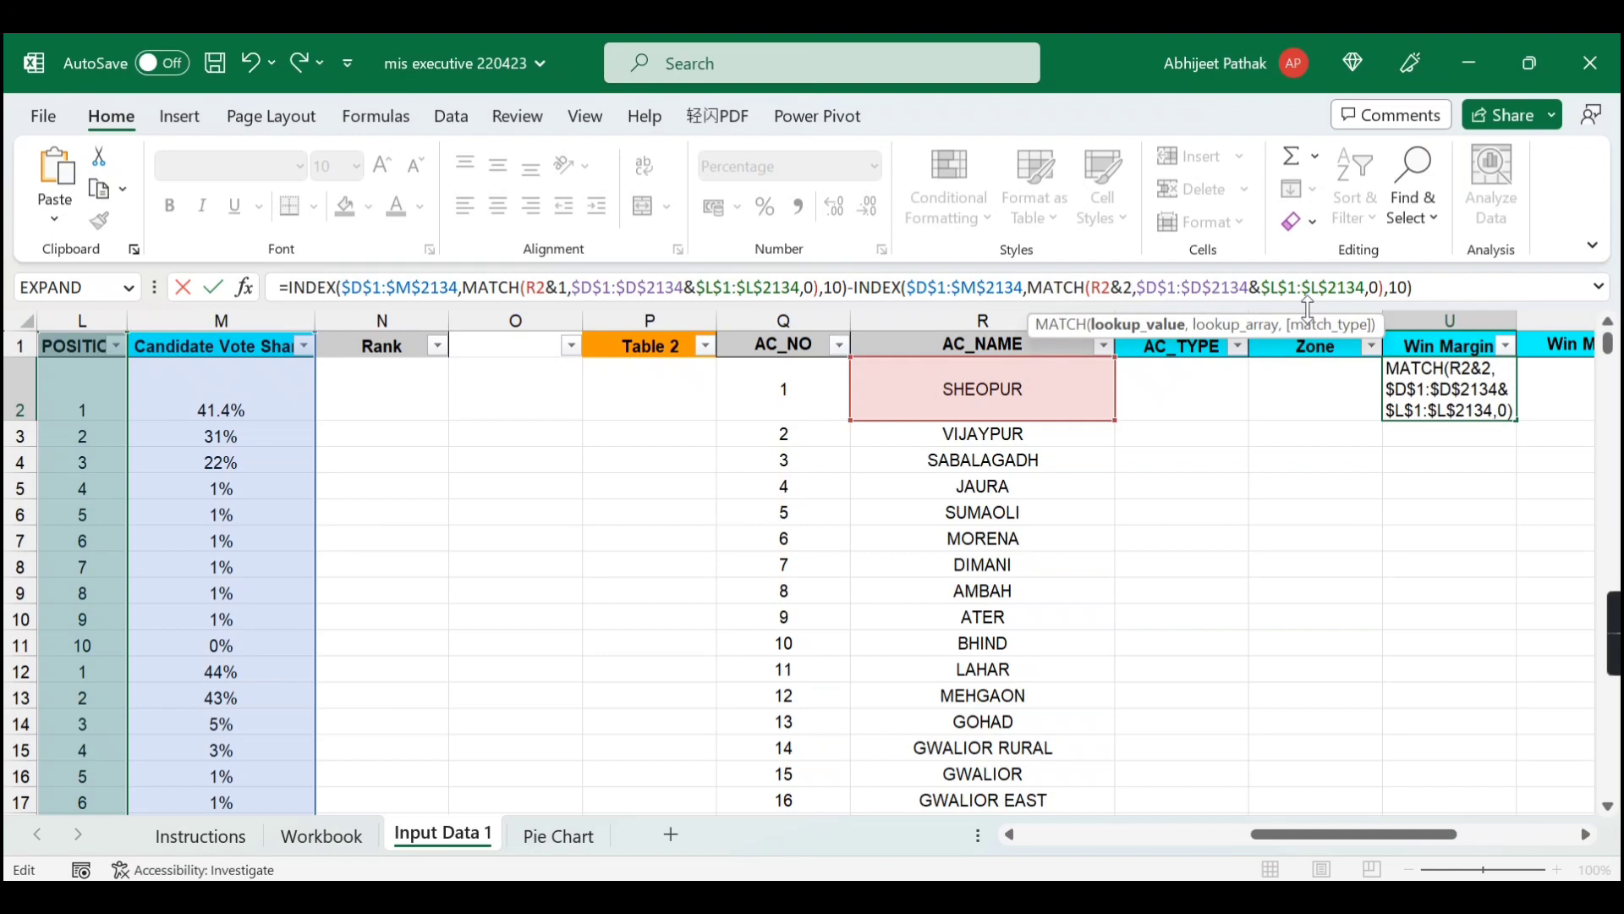
key(ctrl+Return)
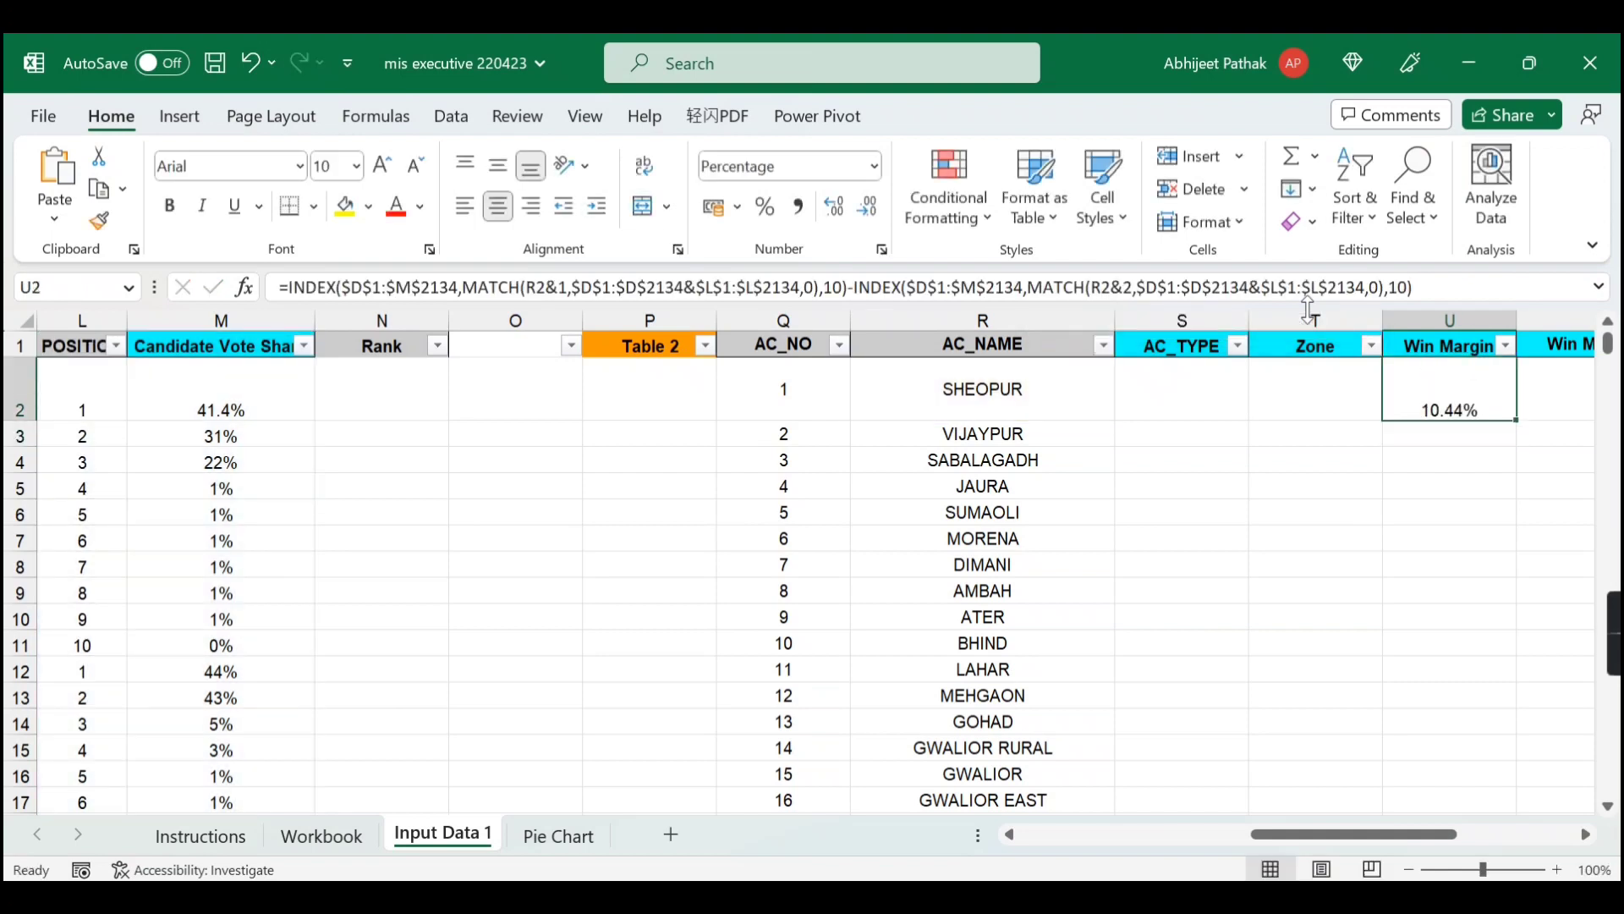
click(248, 438)
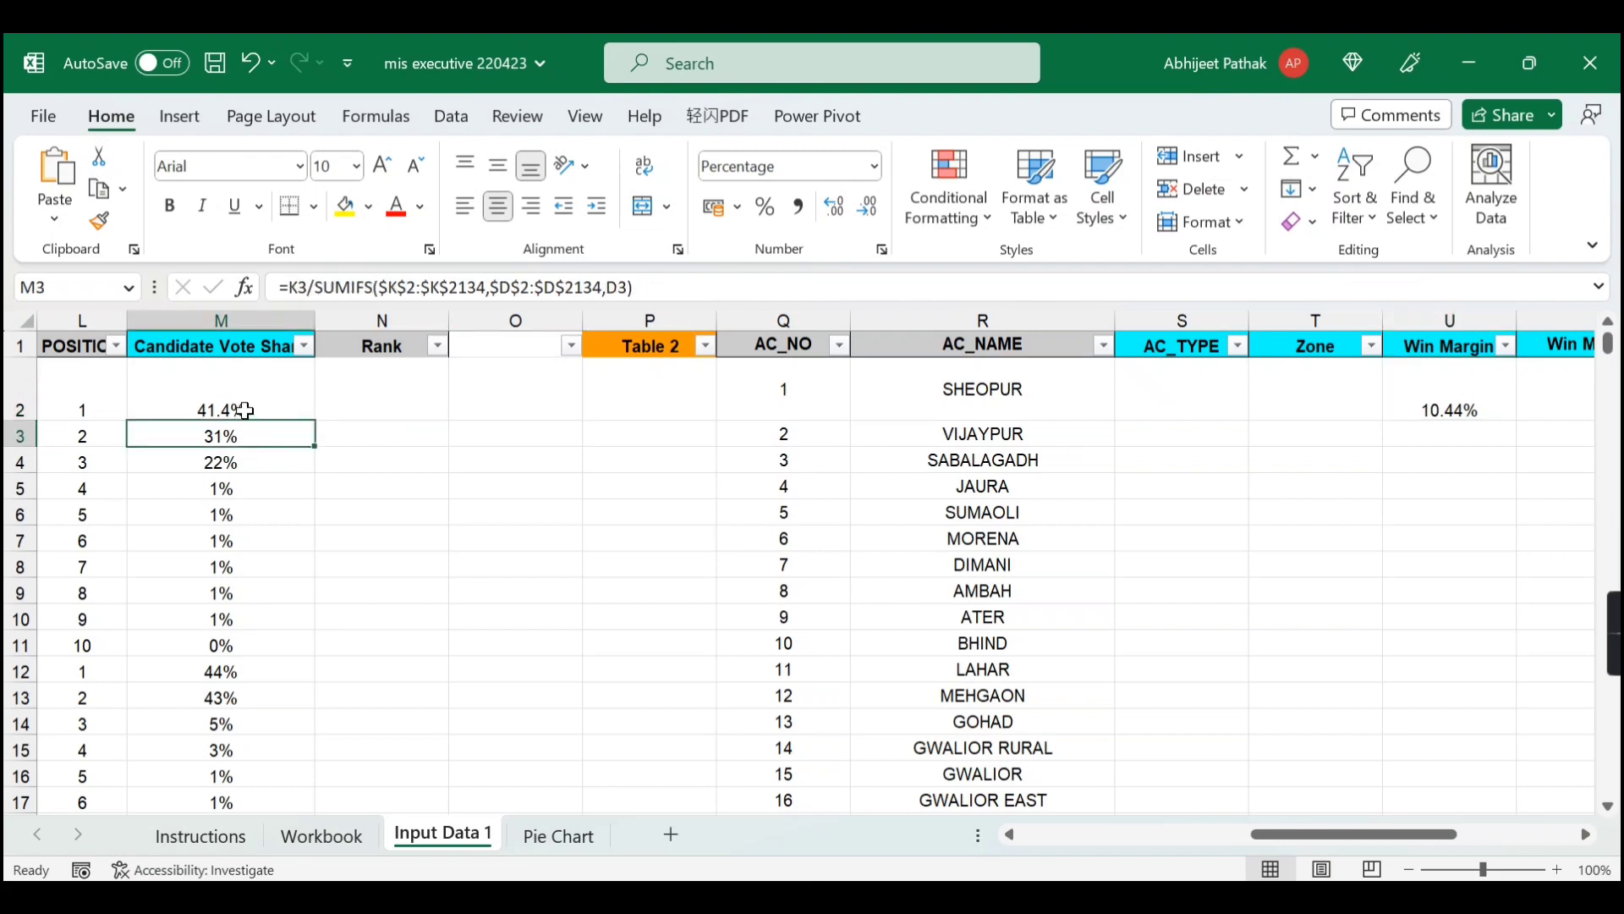
- Fill U2's win margin formula down column U for the constituencies in Table 2
click(1434, 399)
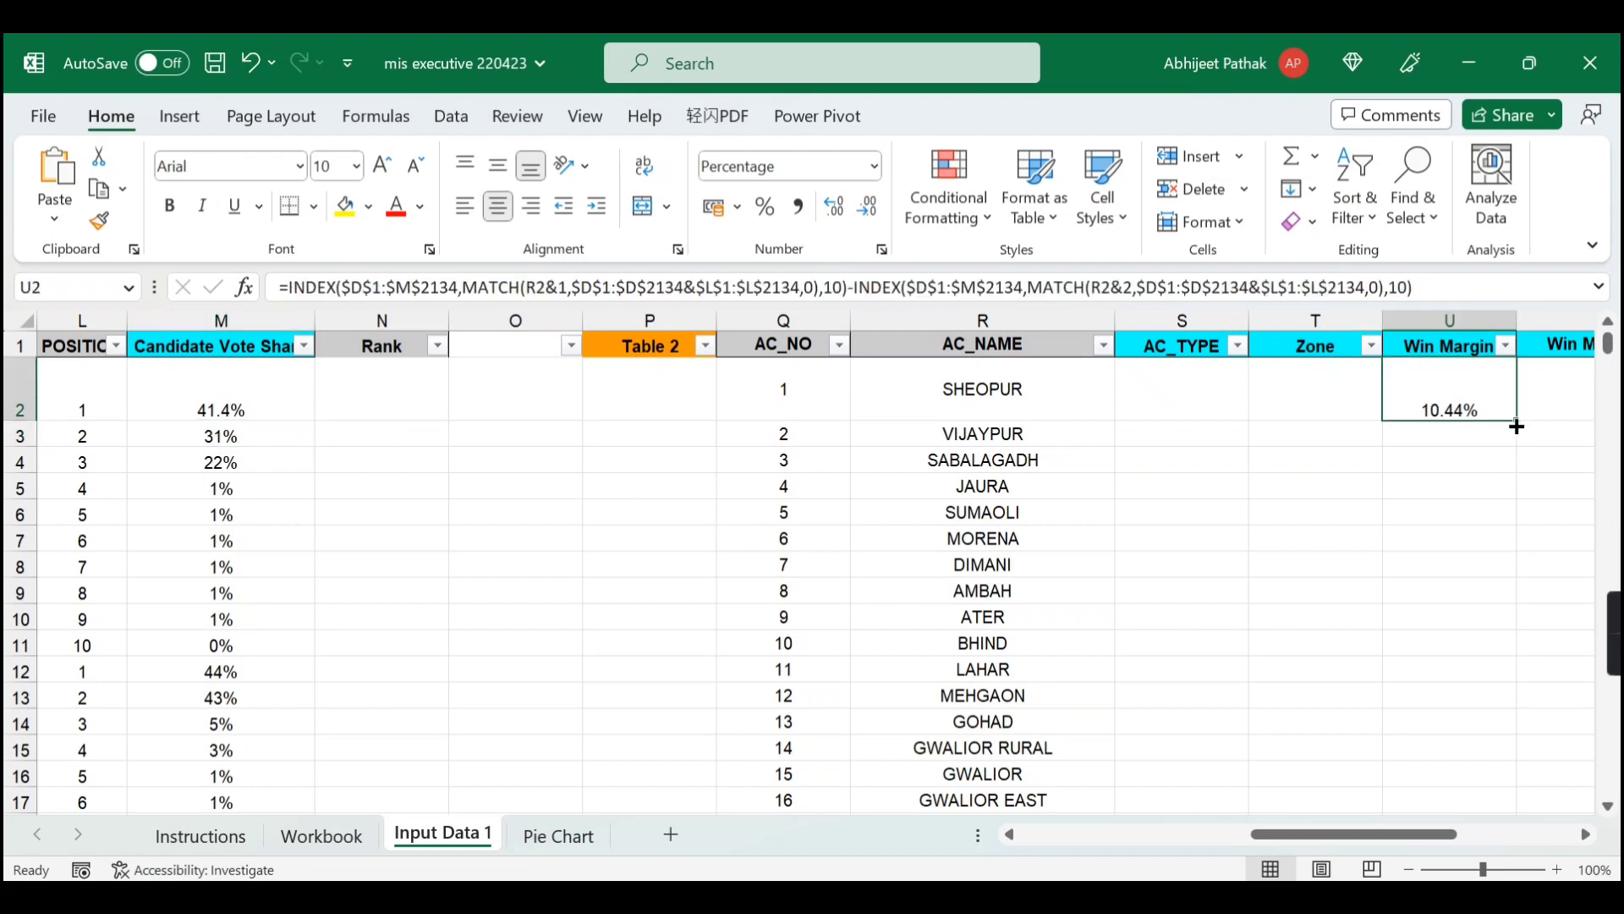
drag(1520, 428, 1510, 771)
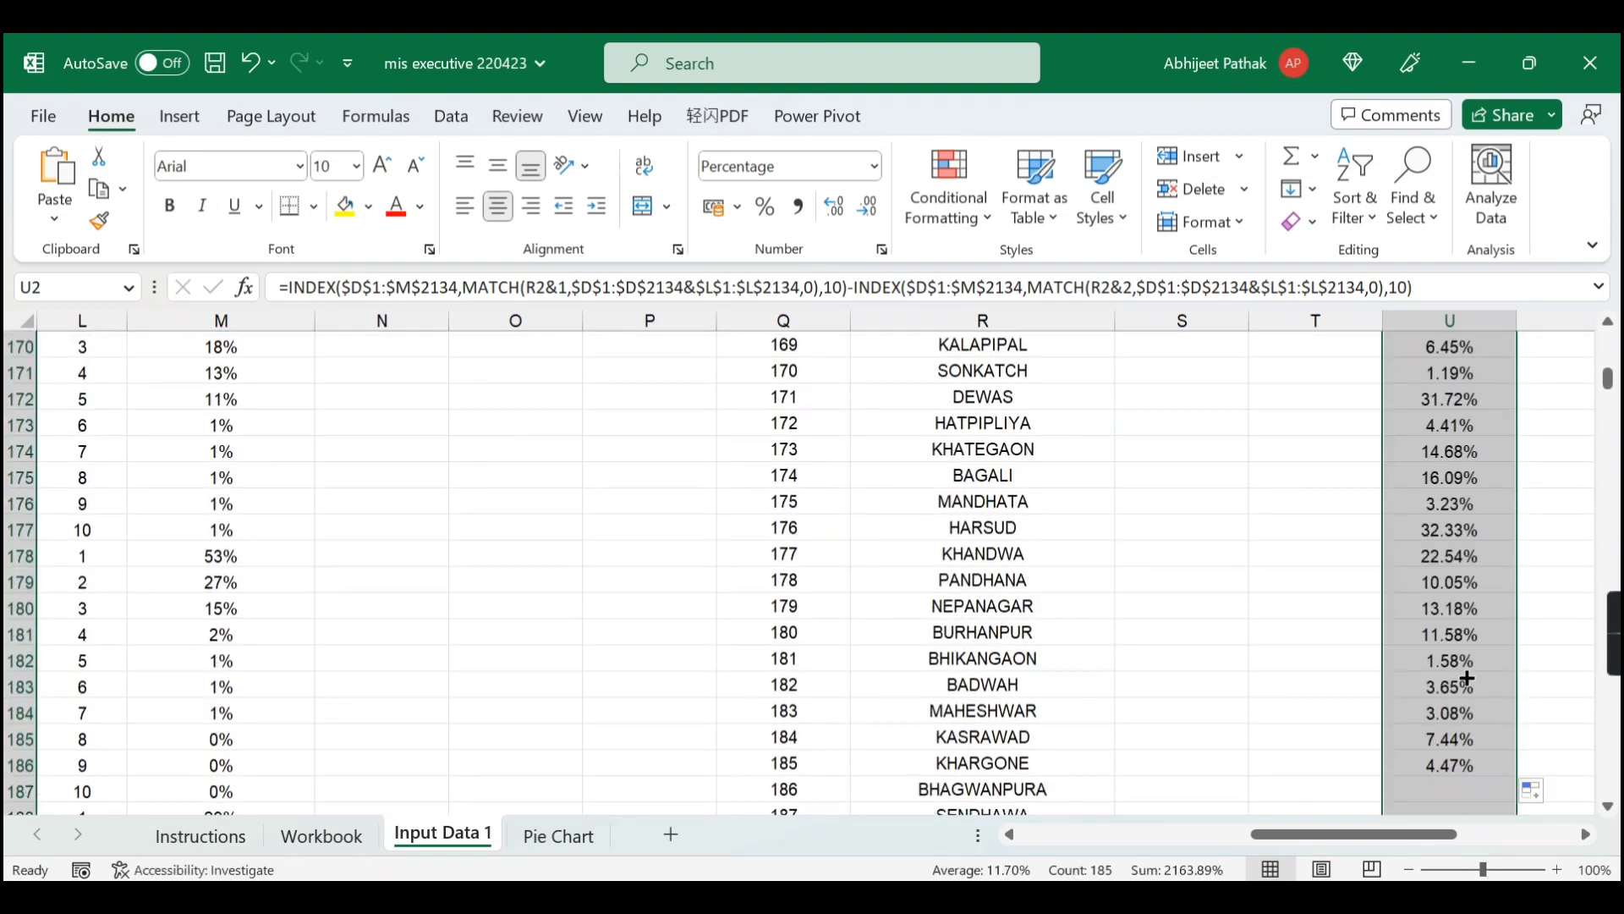
scroll(1469, 671, down, 1)
scroll(1464, 666, down, 1)
click(1465, 605)
key(ctrl+Up)
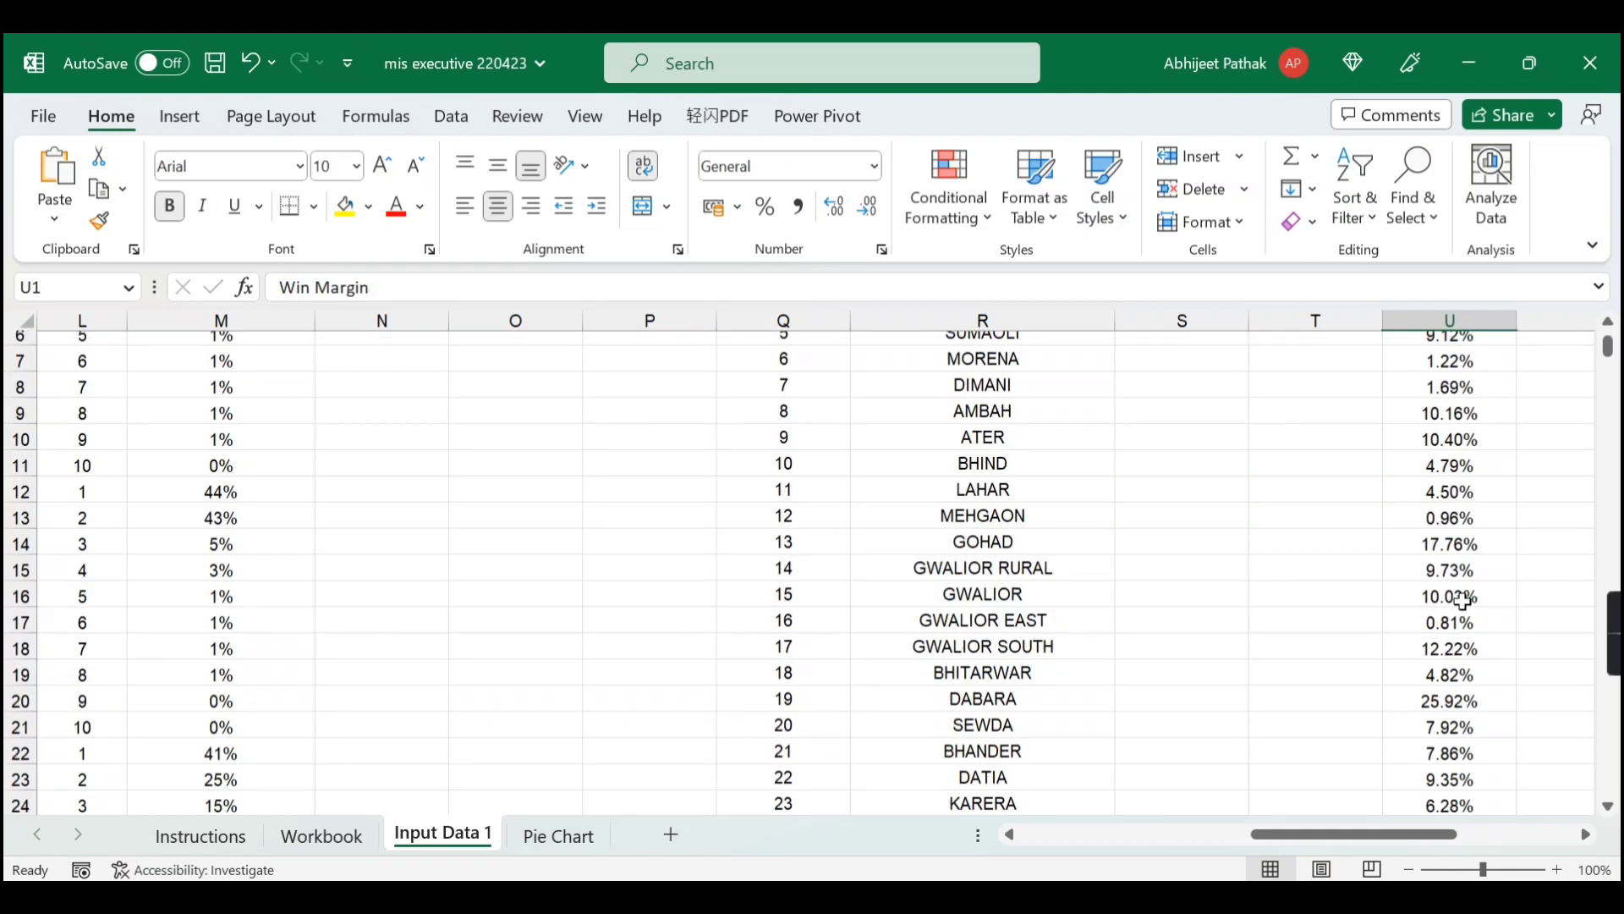
key(Down)
key(Down)
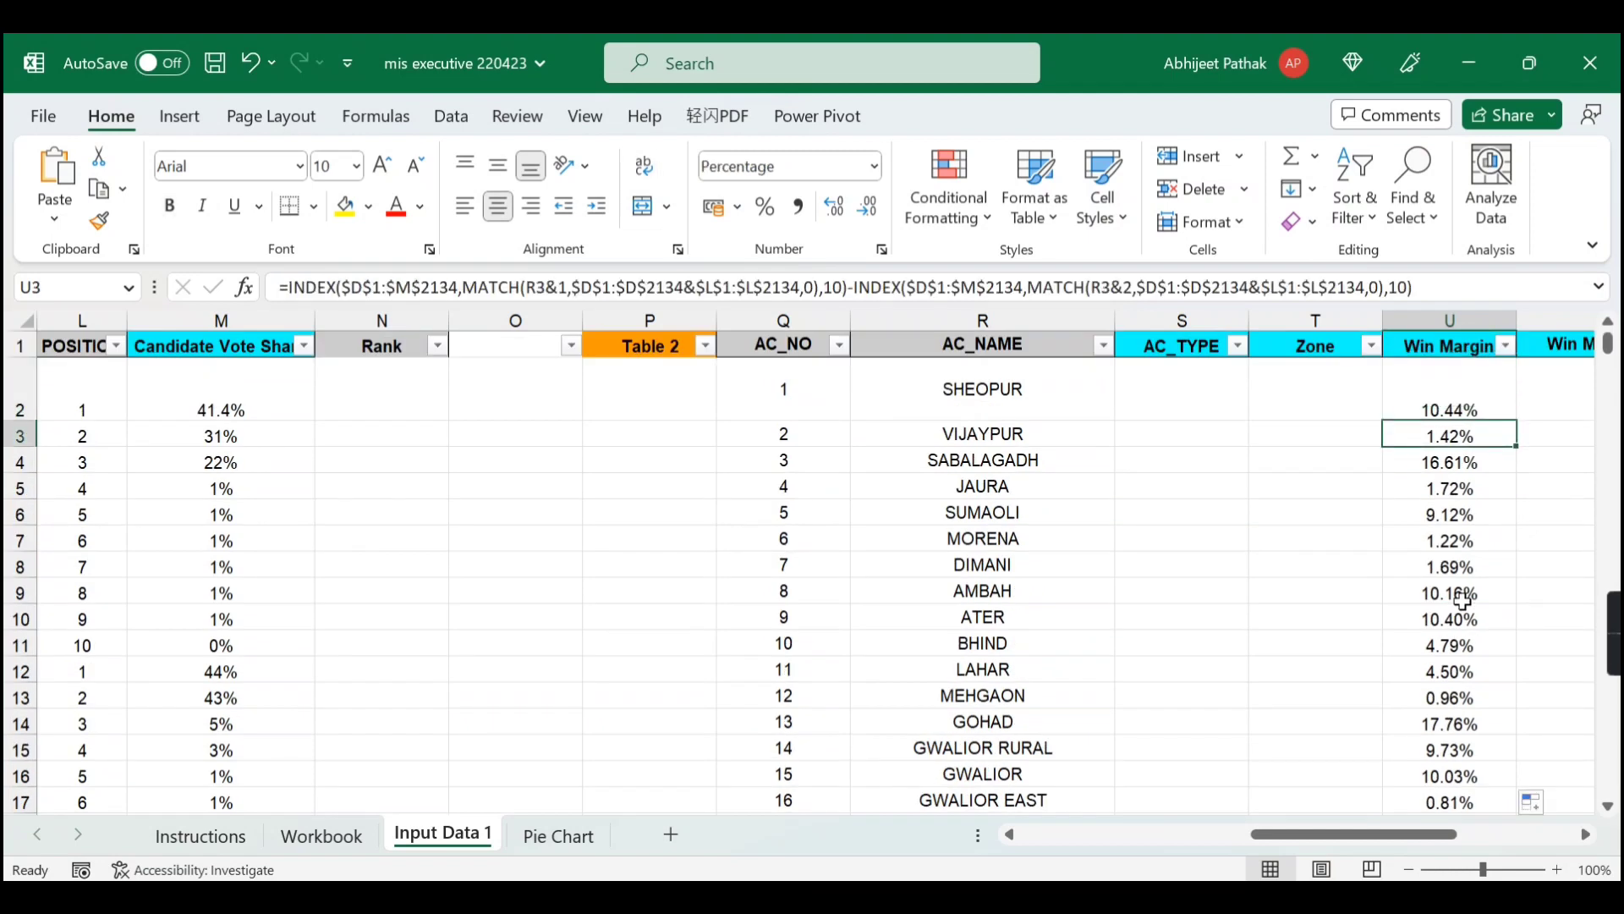
- Look up Vijaypur from Table 2 and find its first candidate row, row 12, in Table 1
key(Left)
key(Left)
key(Left)
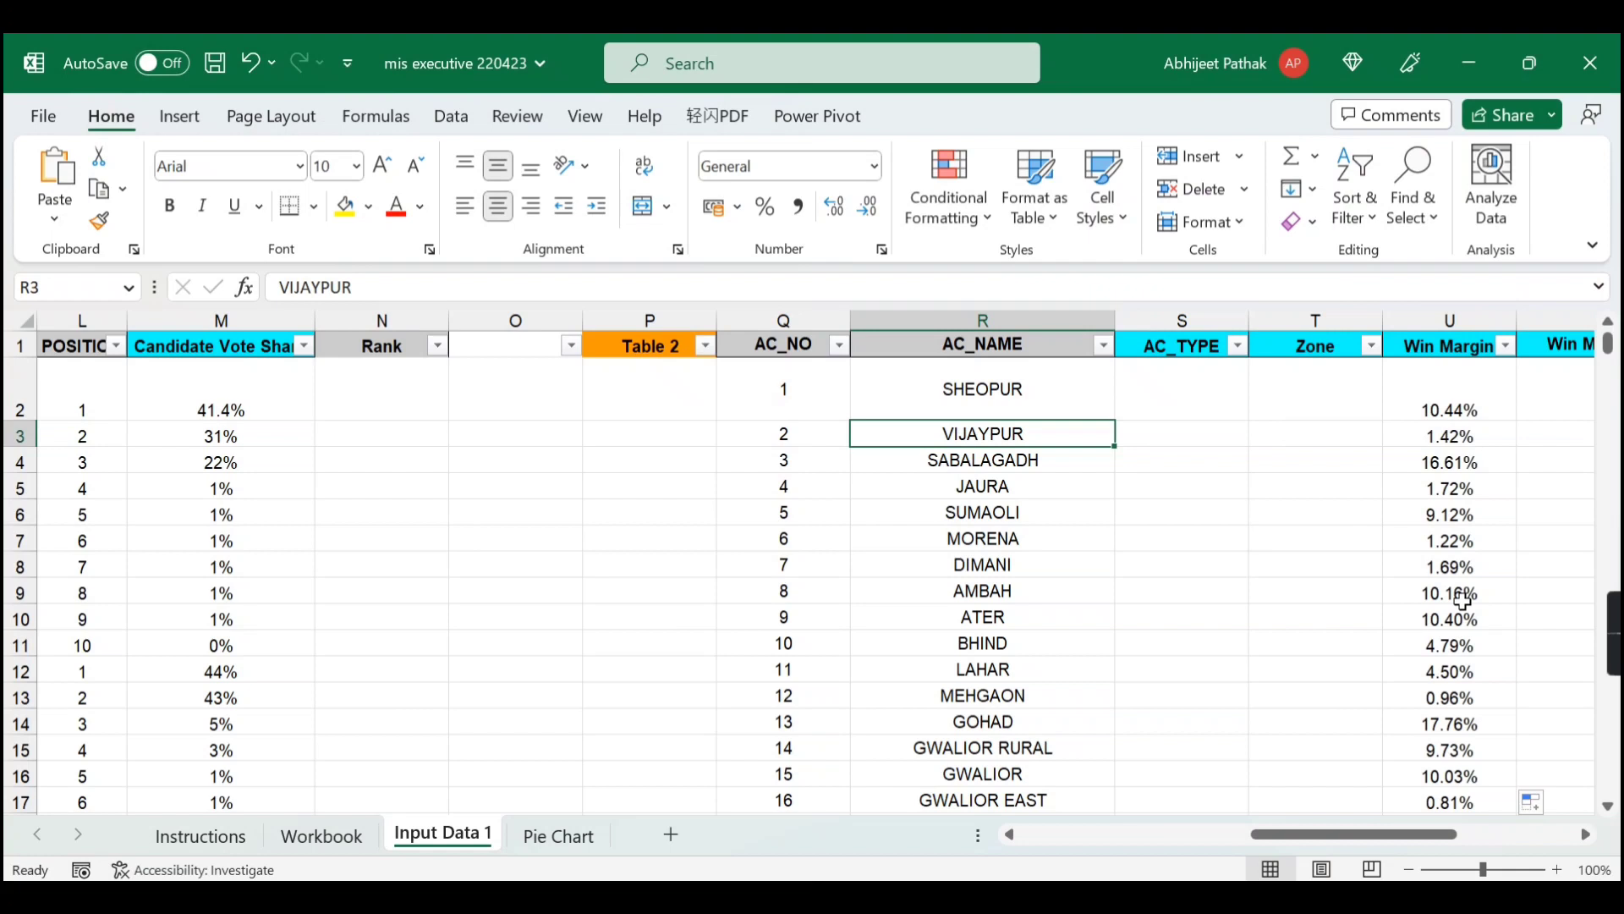
key(Left)
key(ctrl+Left)
key(ctrl+Left)
key(Right)
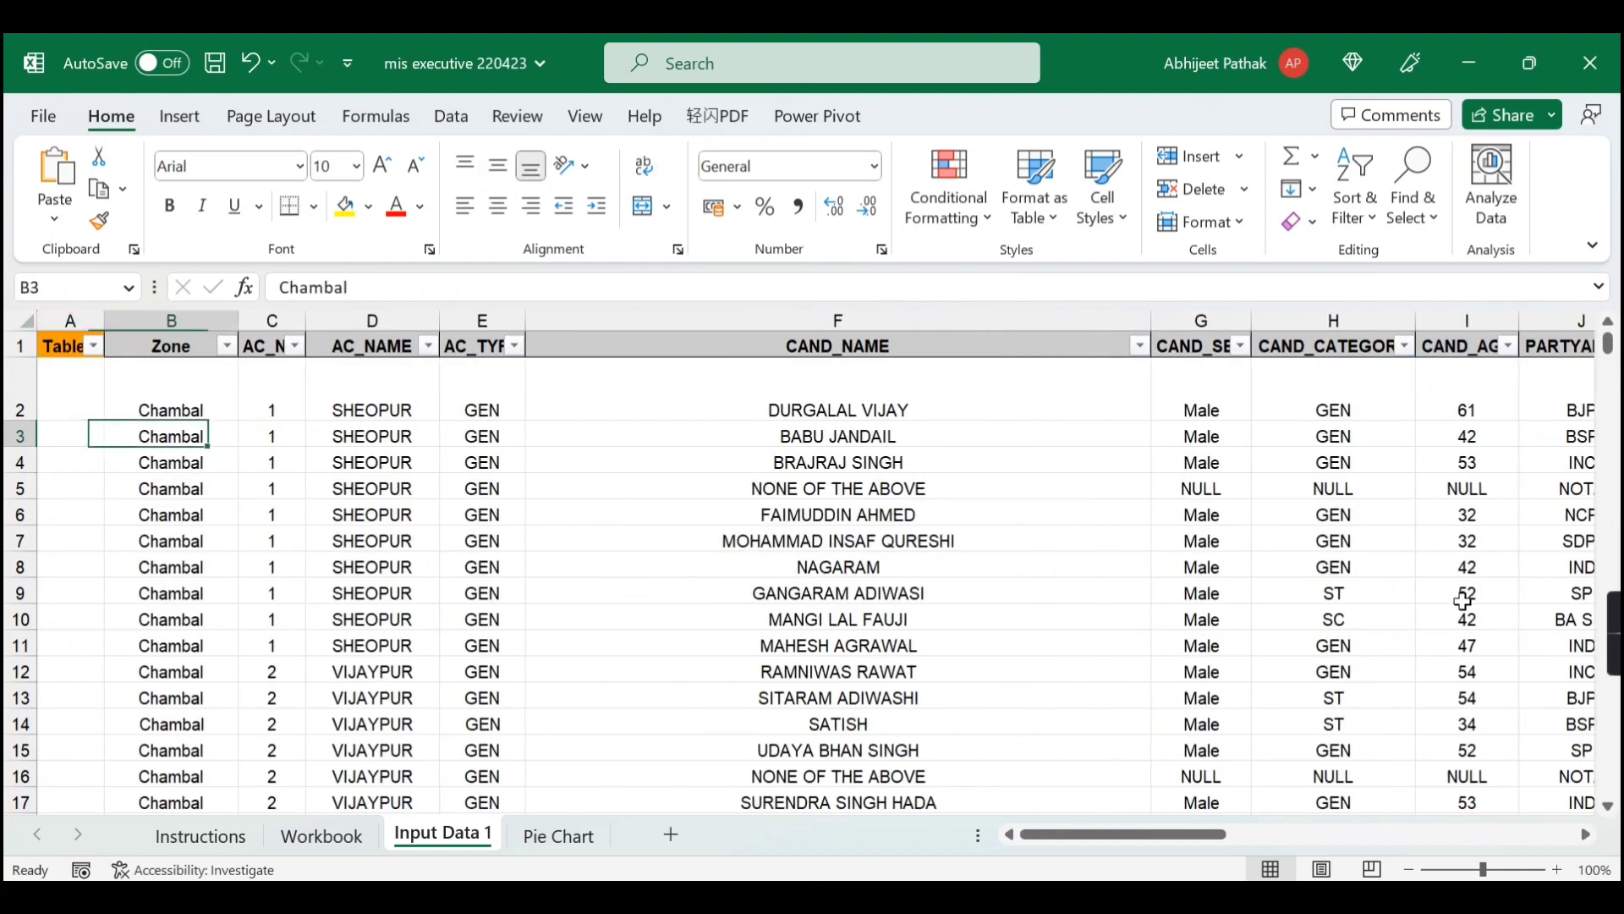
key(Right)
key(Right)
key(Down)
key(Down)
key(Down)
key(Down)
key(Down)
key(Down)
key(Down)
key(Down)
key(Down)
- Examine Vijaypur's two highest Candidate Vote Share values, M12:M13, in Table 1
key(Right)
key(Right)
key(Right)
key(Right)
key(Right)
key(Right)
key(Right)
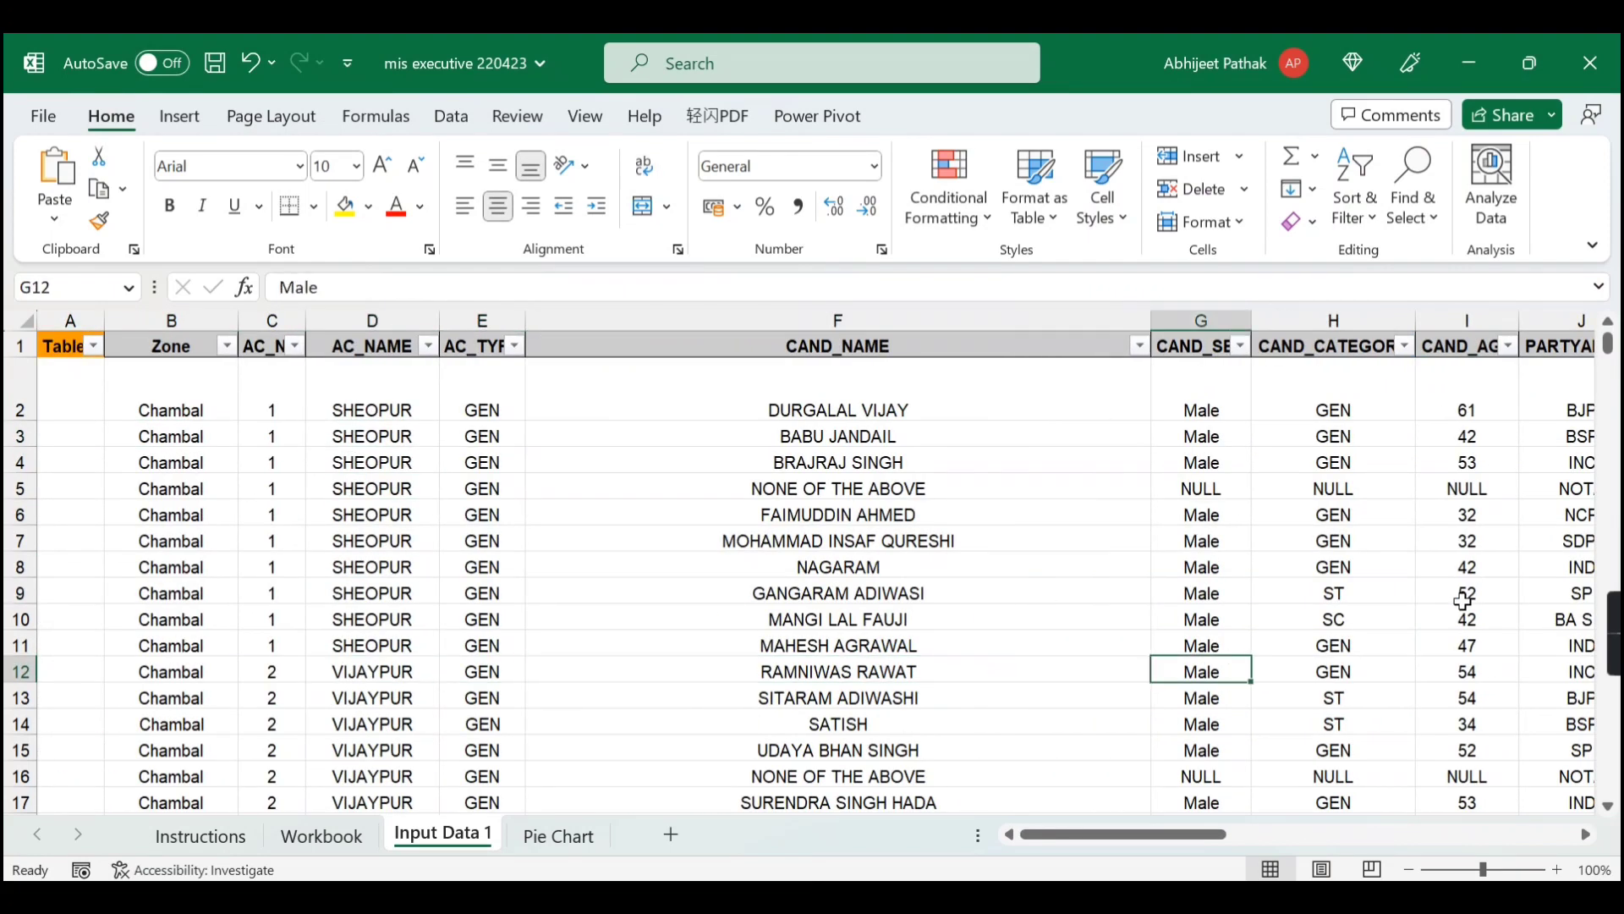
key(Right)
key(Right)
key(Right)
key(Left)
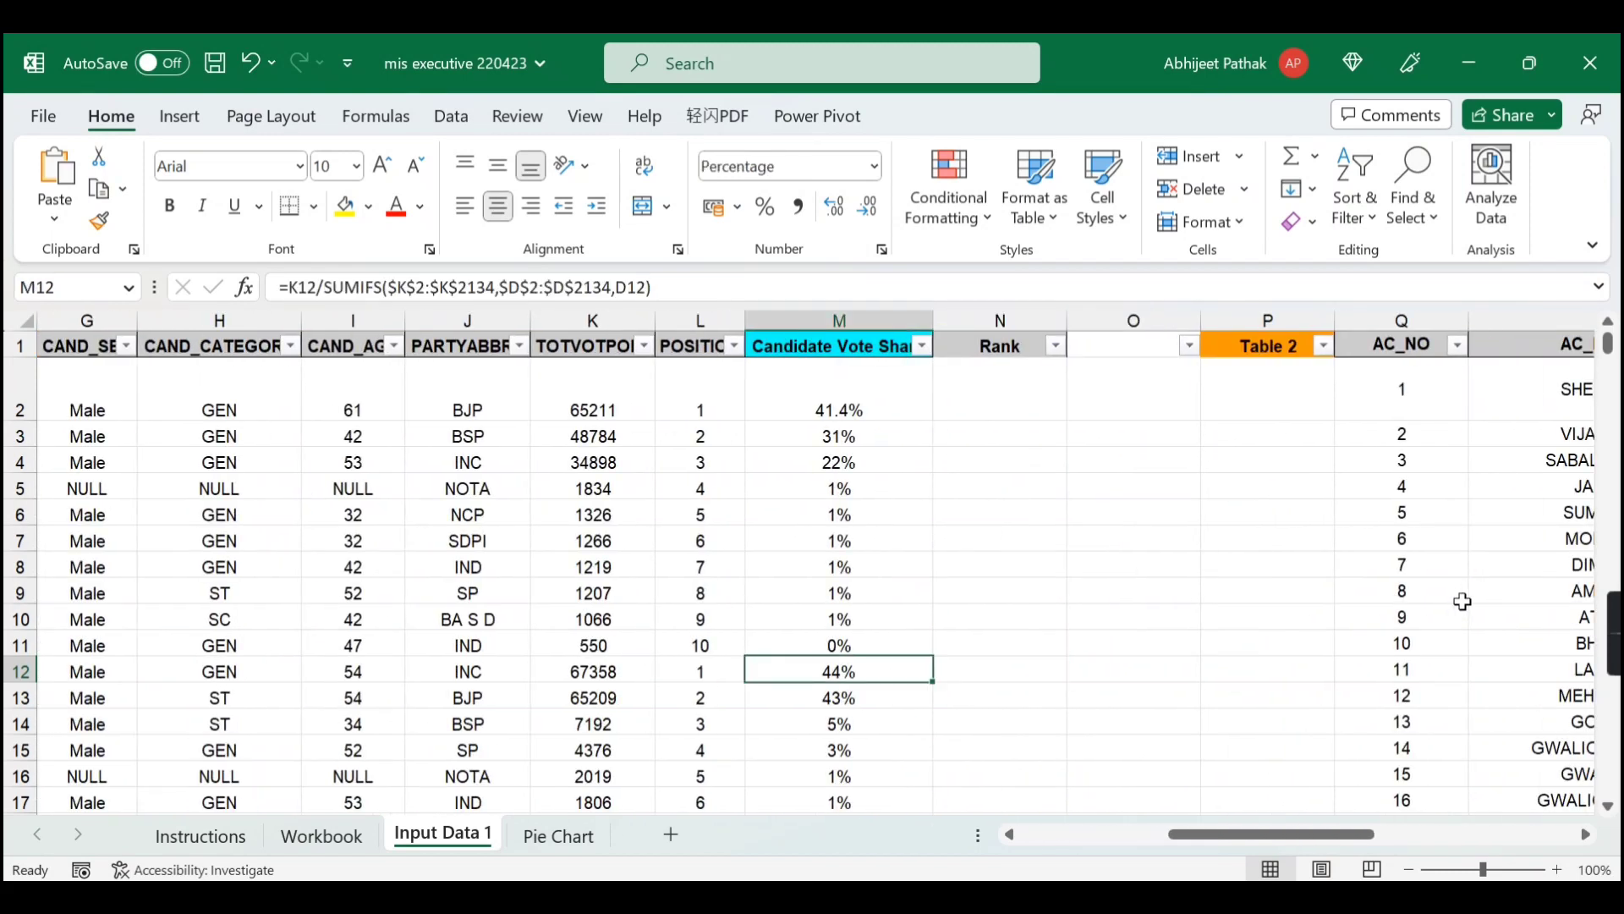
key(shift+Down)
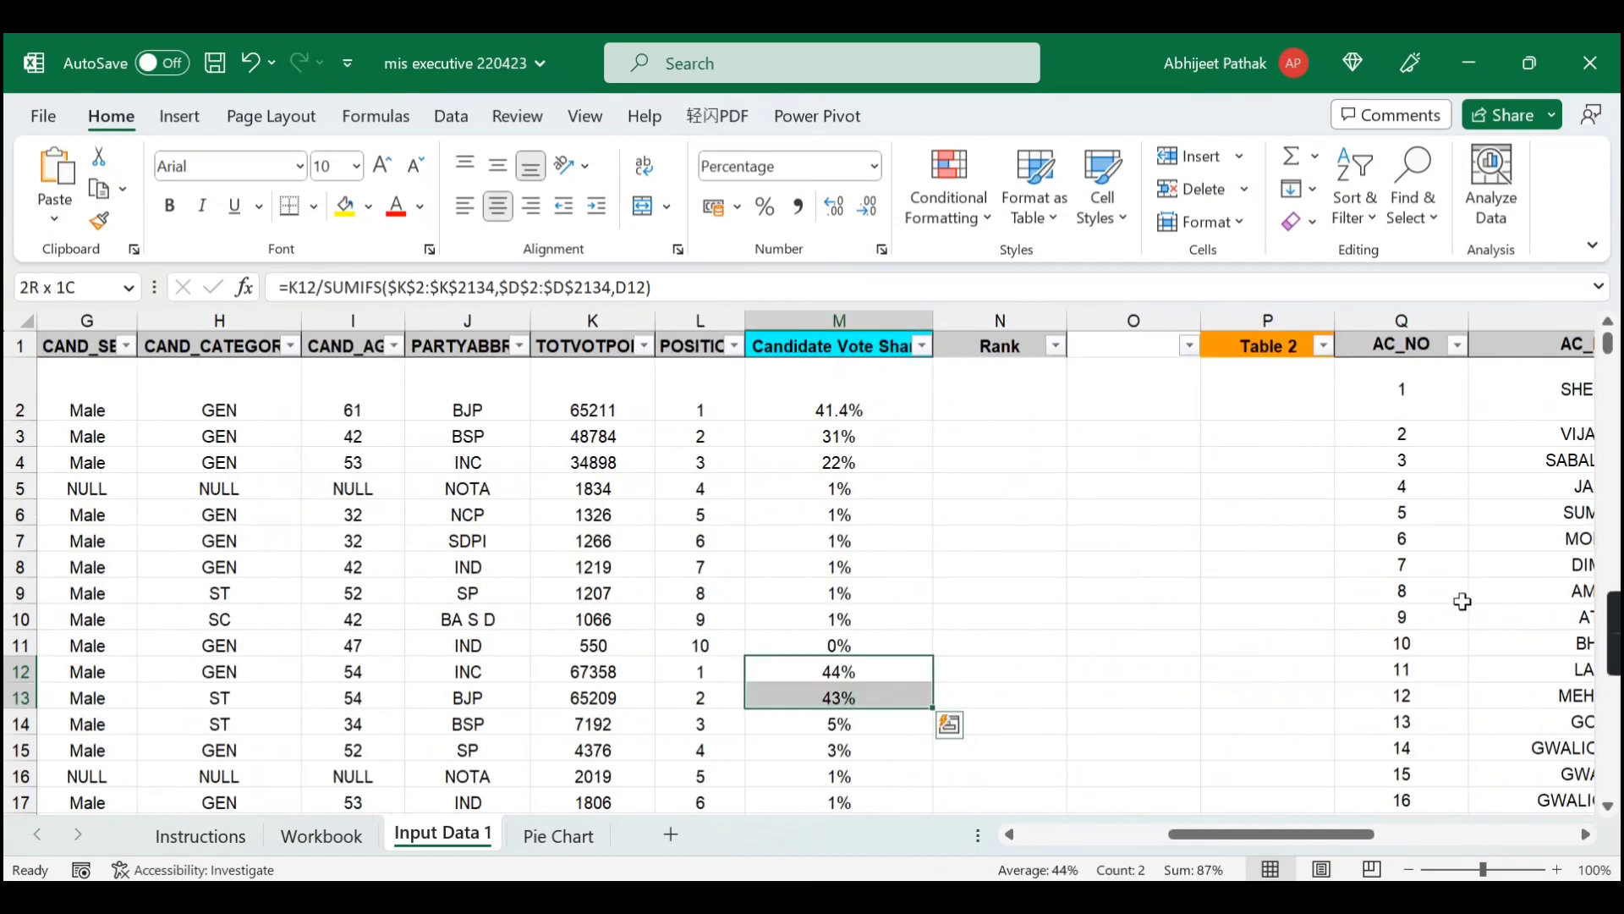
- Compare Vijaypur's top two vote shares in column M with the Win Margin results in Table 2
key(Right)
key(Right)
key(Right)
key(Right)
key(Right)
key(Right)
key(Right)
key(Right)
key(Right)
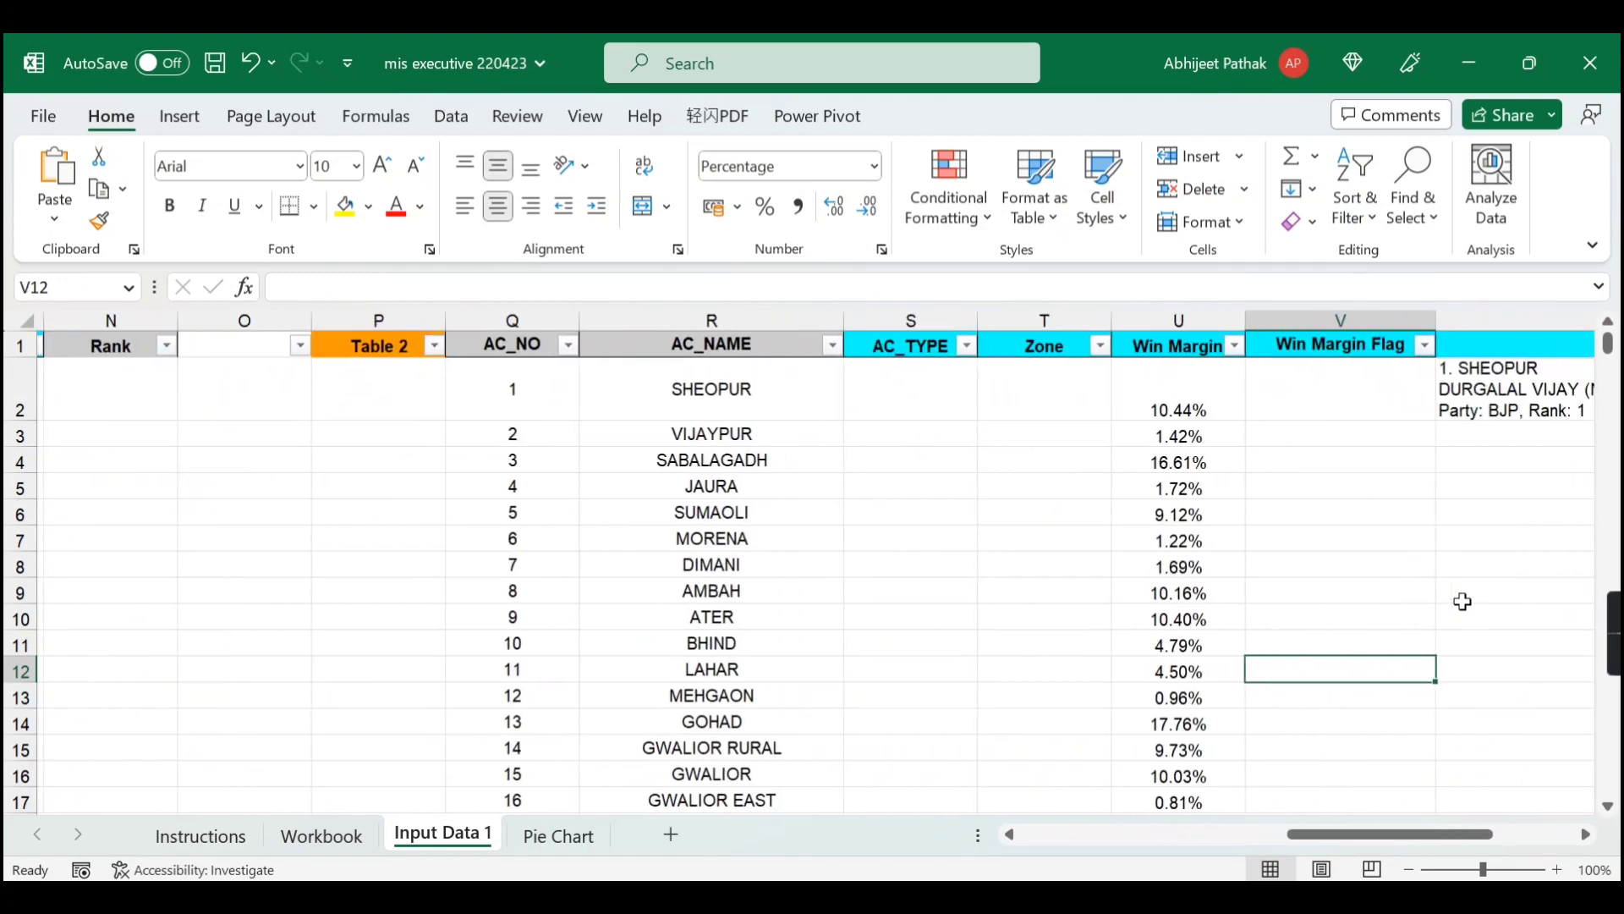
key(Left)
key(Left)
key(Left)
key(Left)
key(Left)
key(Left)
key(Left)
key(Left)
key(Left)
key(Left)
key(Left)
key(Left)
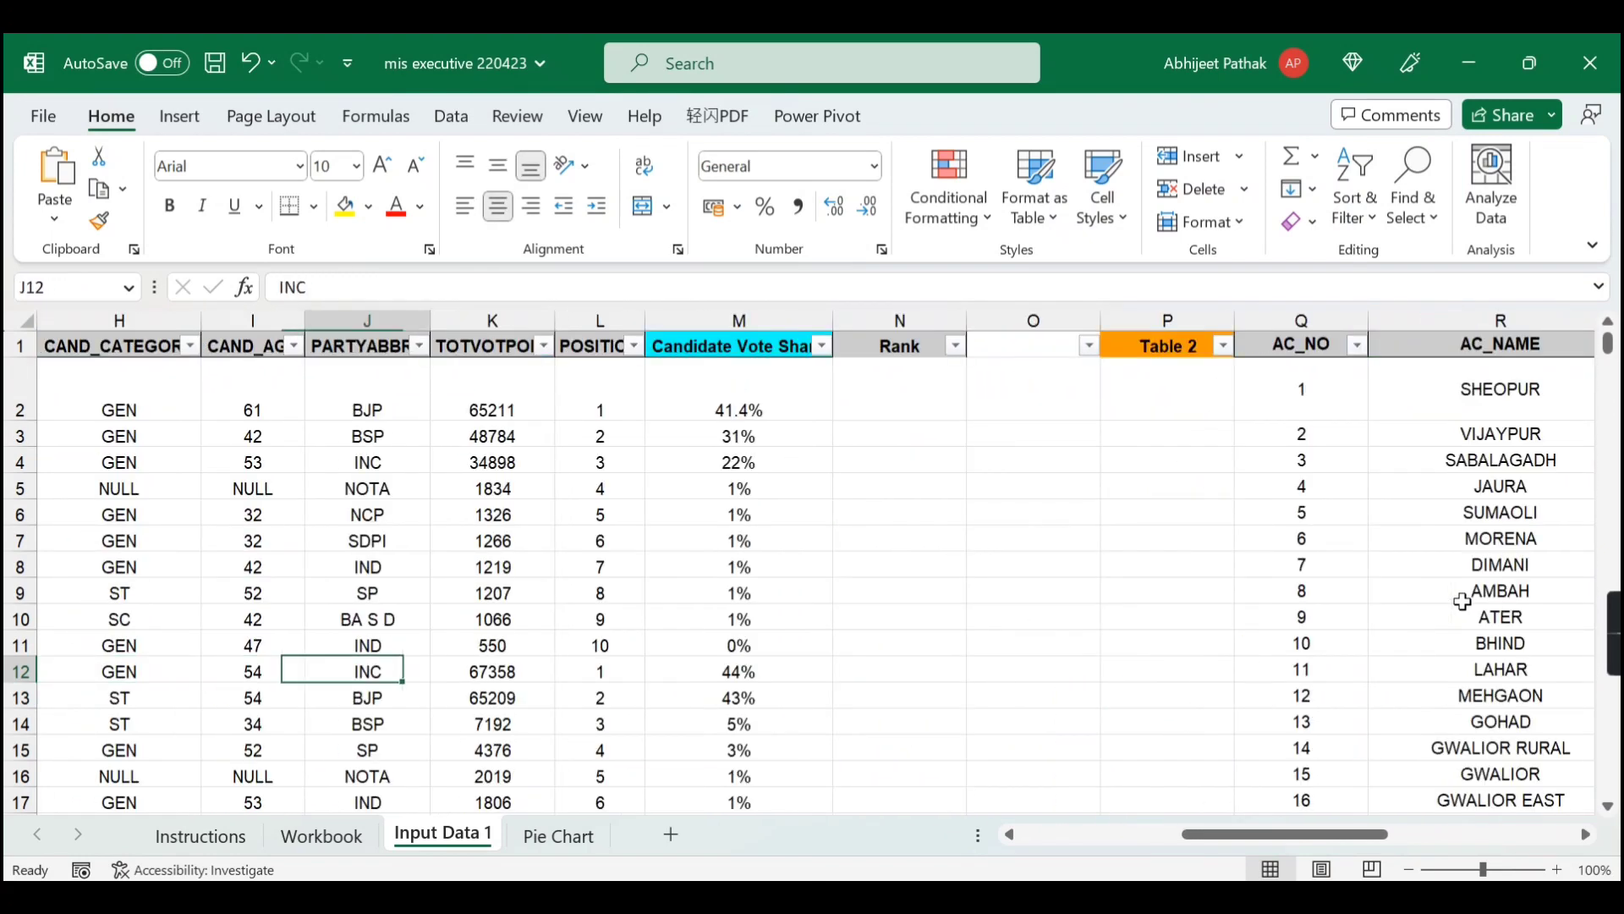
key(Right)
key(Right)
key(Right)
key(Down)
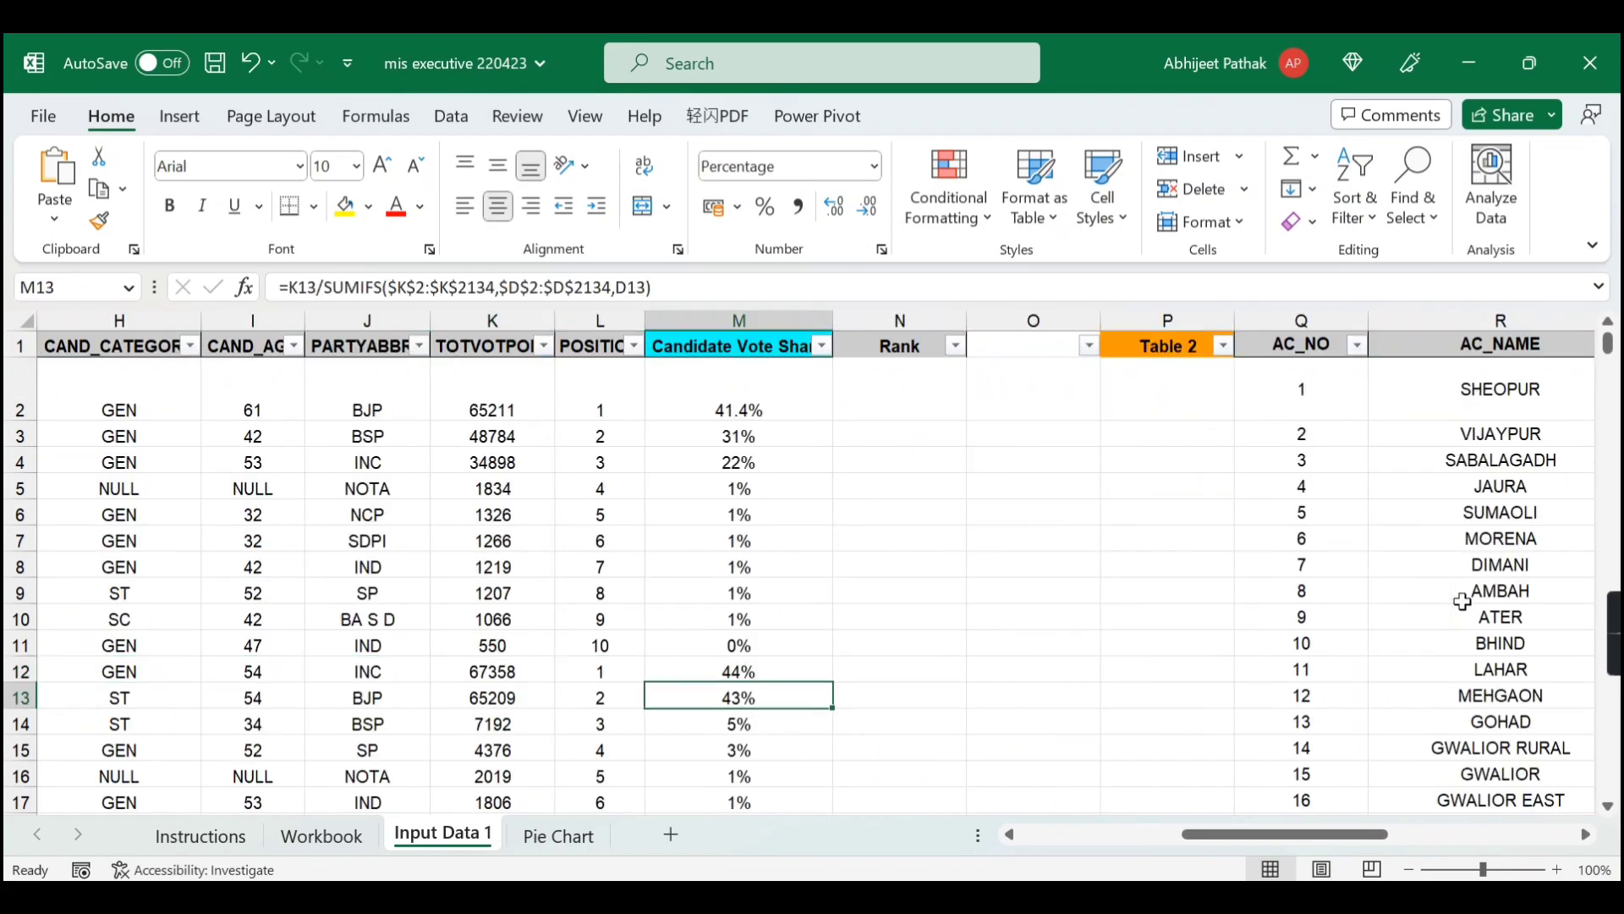
key(Up)
key(Right)
key(Right)
key(Right)
key(Right)
key(Right)
key(Right)
key(Right)
key(Right)
key(Right)
key(Right)
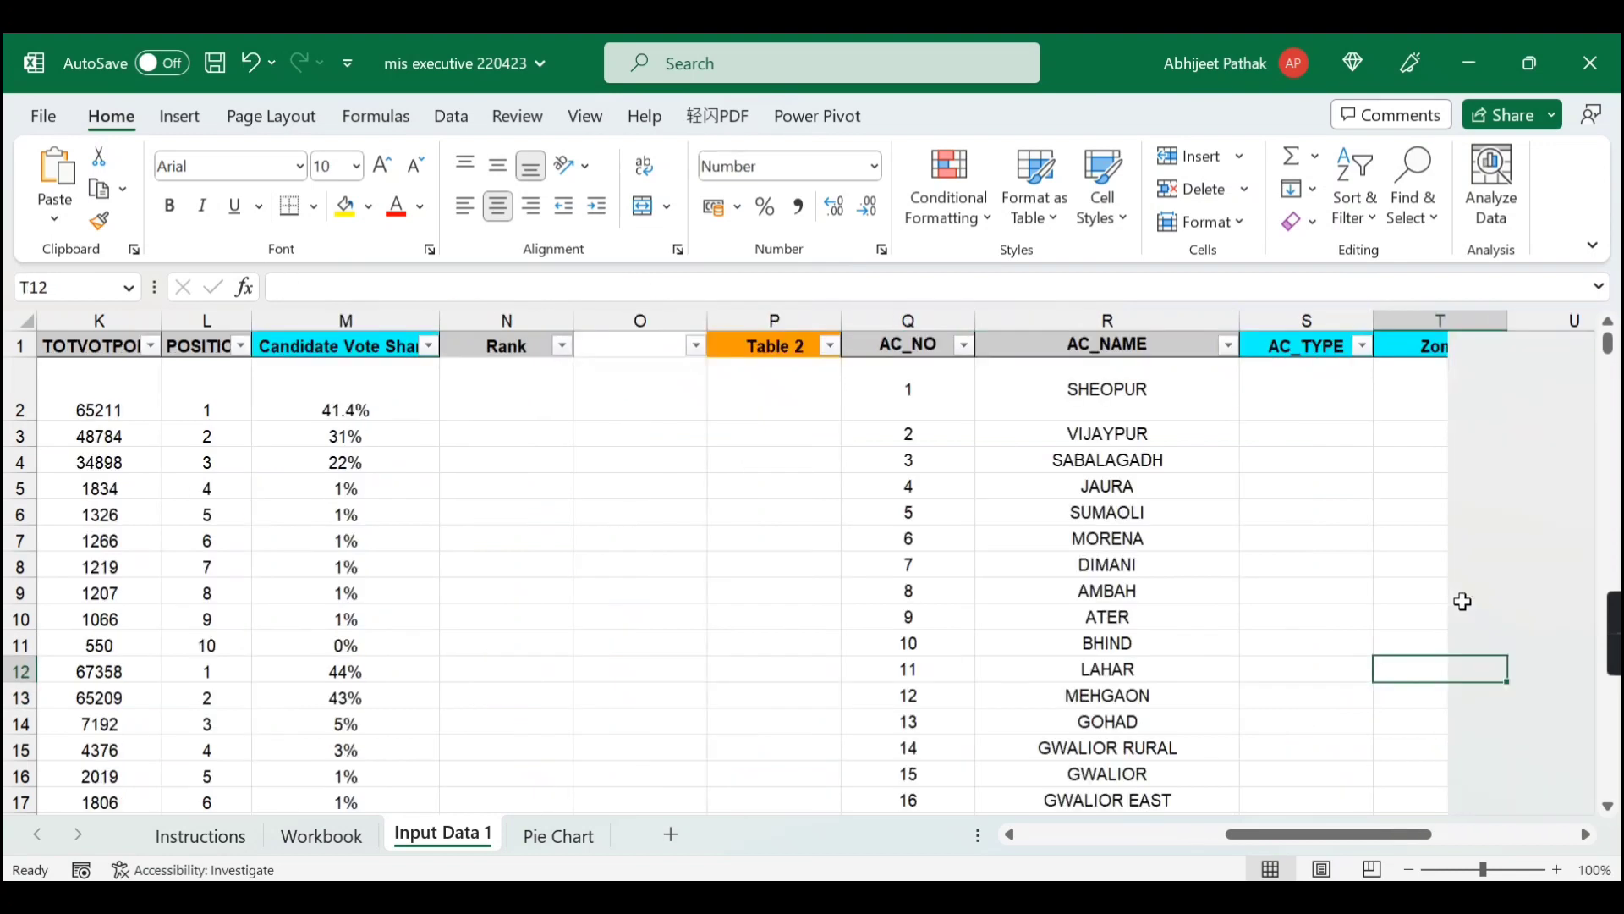
key(Left)
key(Left)
- Format the Win Margin values from U2 to U2134 as percentages without decimal places
key(Up)
key(Up)
key(Up)
key(Up)
key(Up)
key(Up)
key(Up)
key(Up)
key(Up)
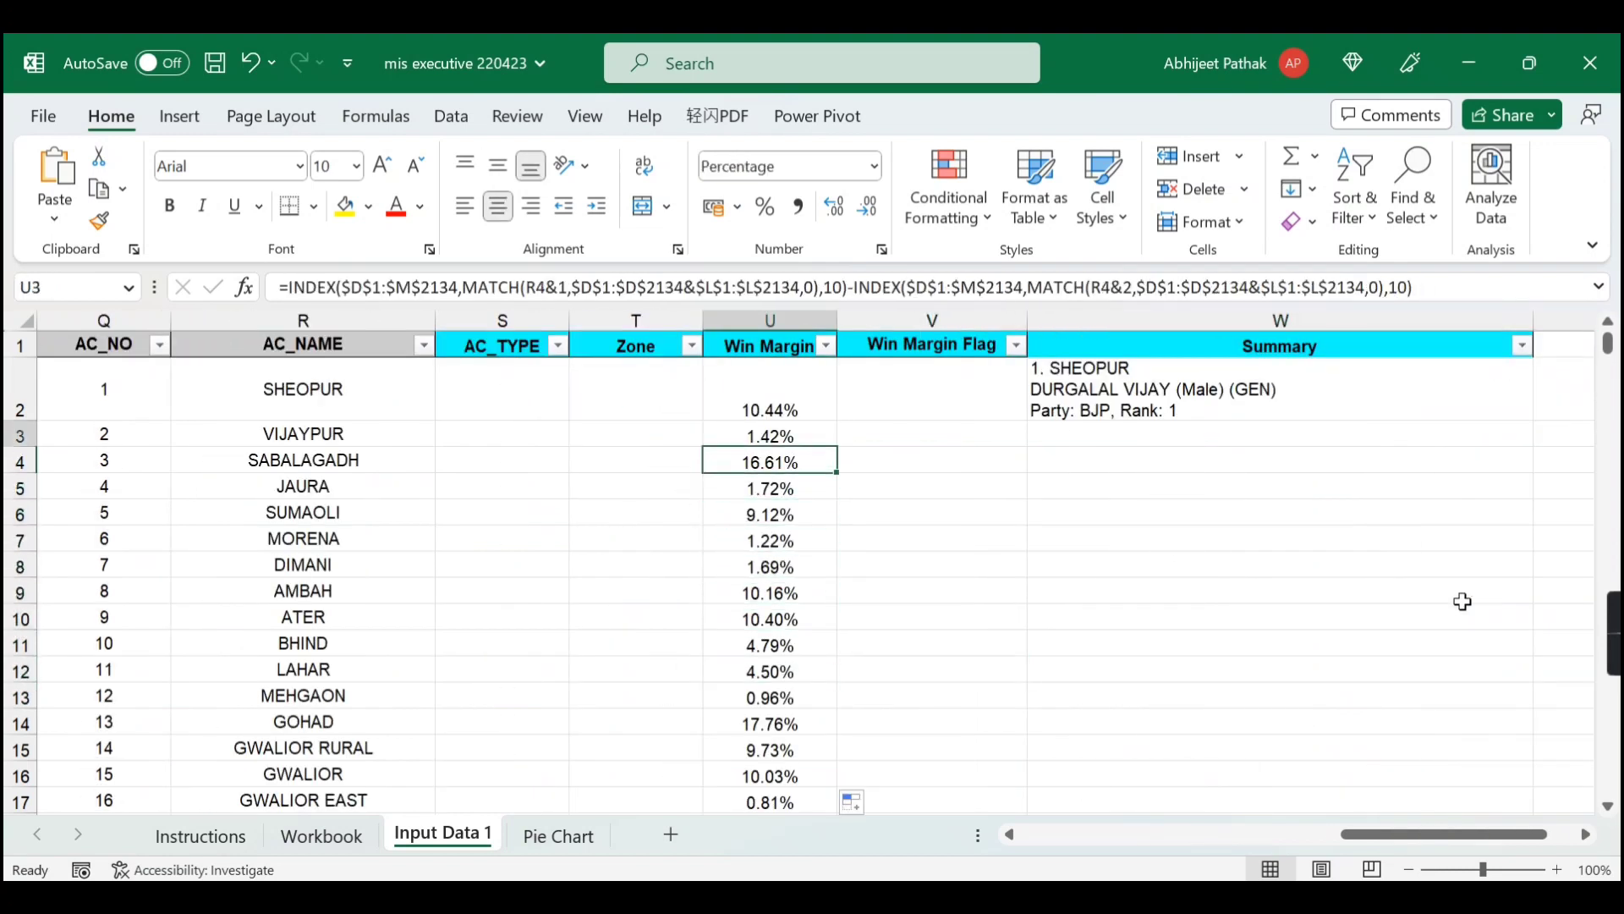
key(Up)
key(ctrl+shift+Down)
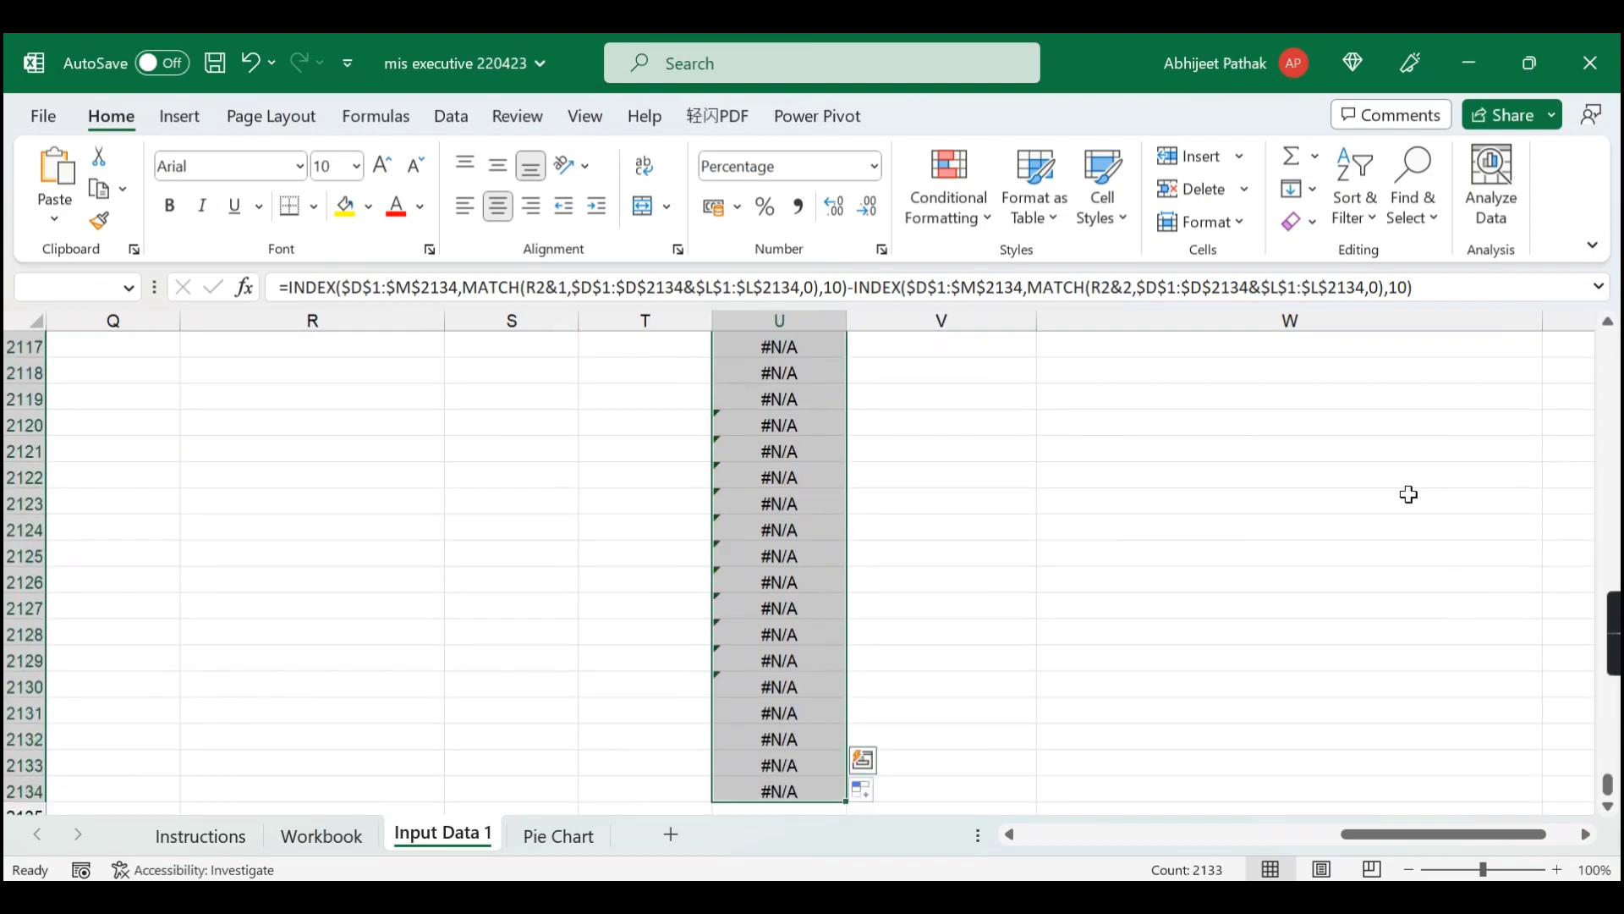
click(863, 213)
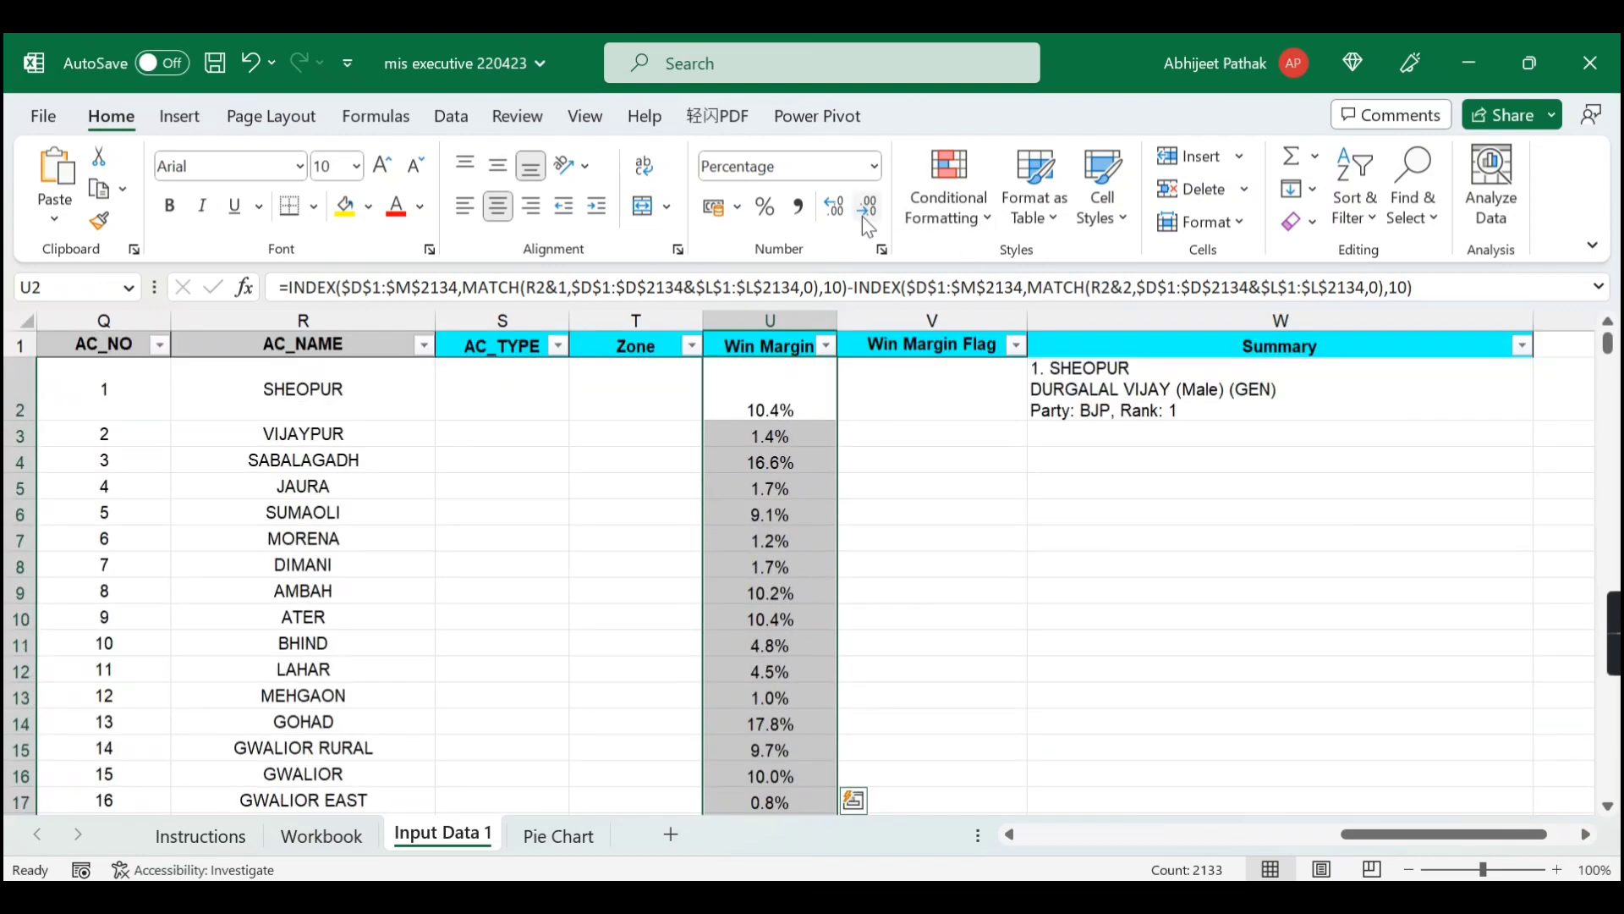
click(864, 208)
- Examine the filled Win Margin column down to its last rows and go back to U2
key(Down)
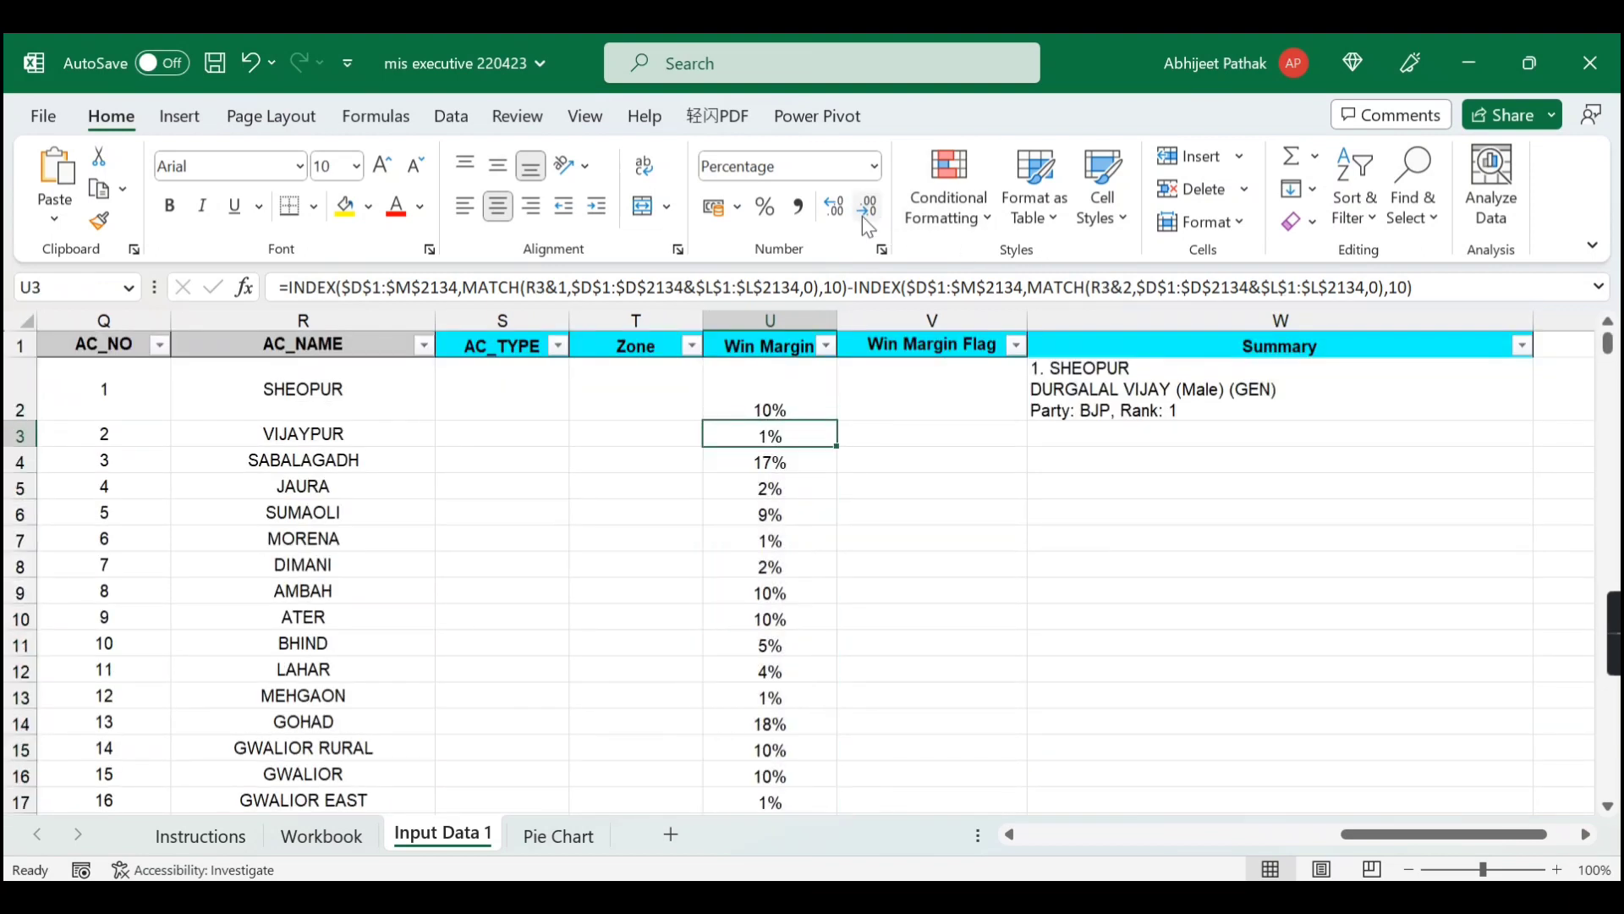
key(ctrl+Down)
key(Up)
key(Up)
key(Left)
key(ctrl+Up)
key(Down)
key(Down)
key(Right)
key(ctrl+Down)
key(Up)
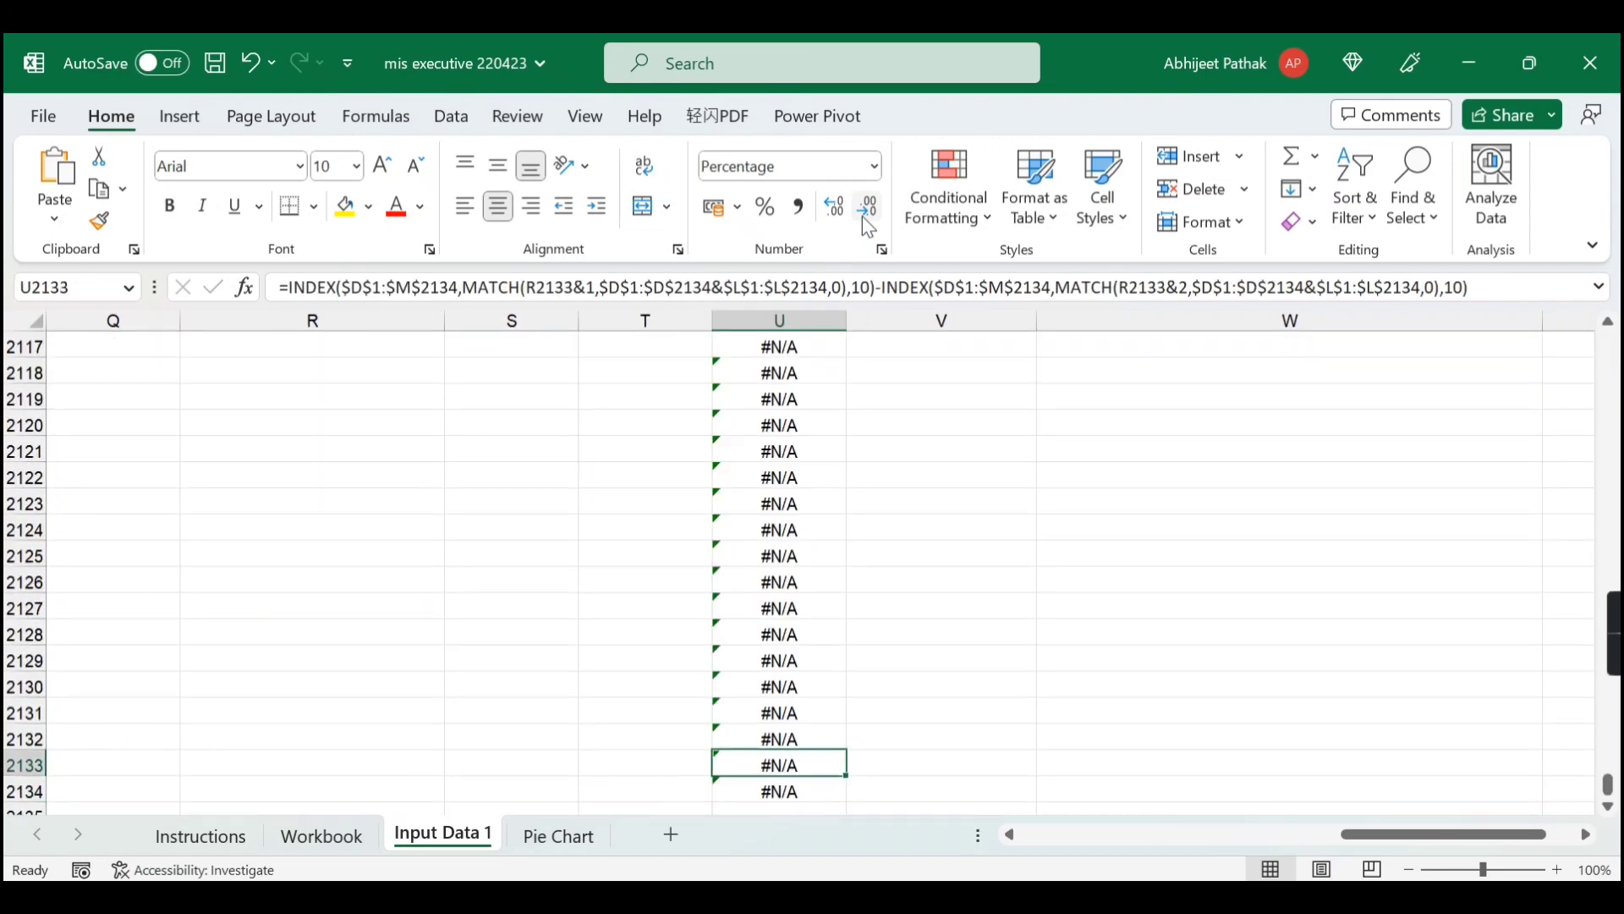
key(ctrl+Up)
key(Down)
key(Down)
key(Down)
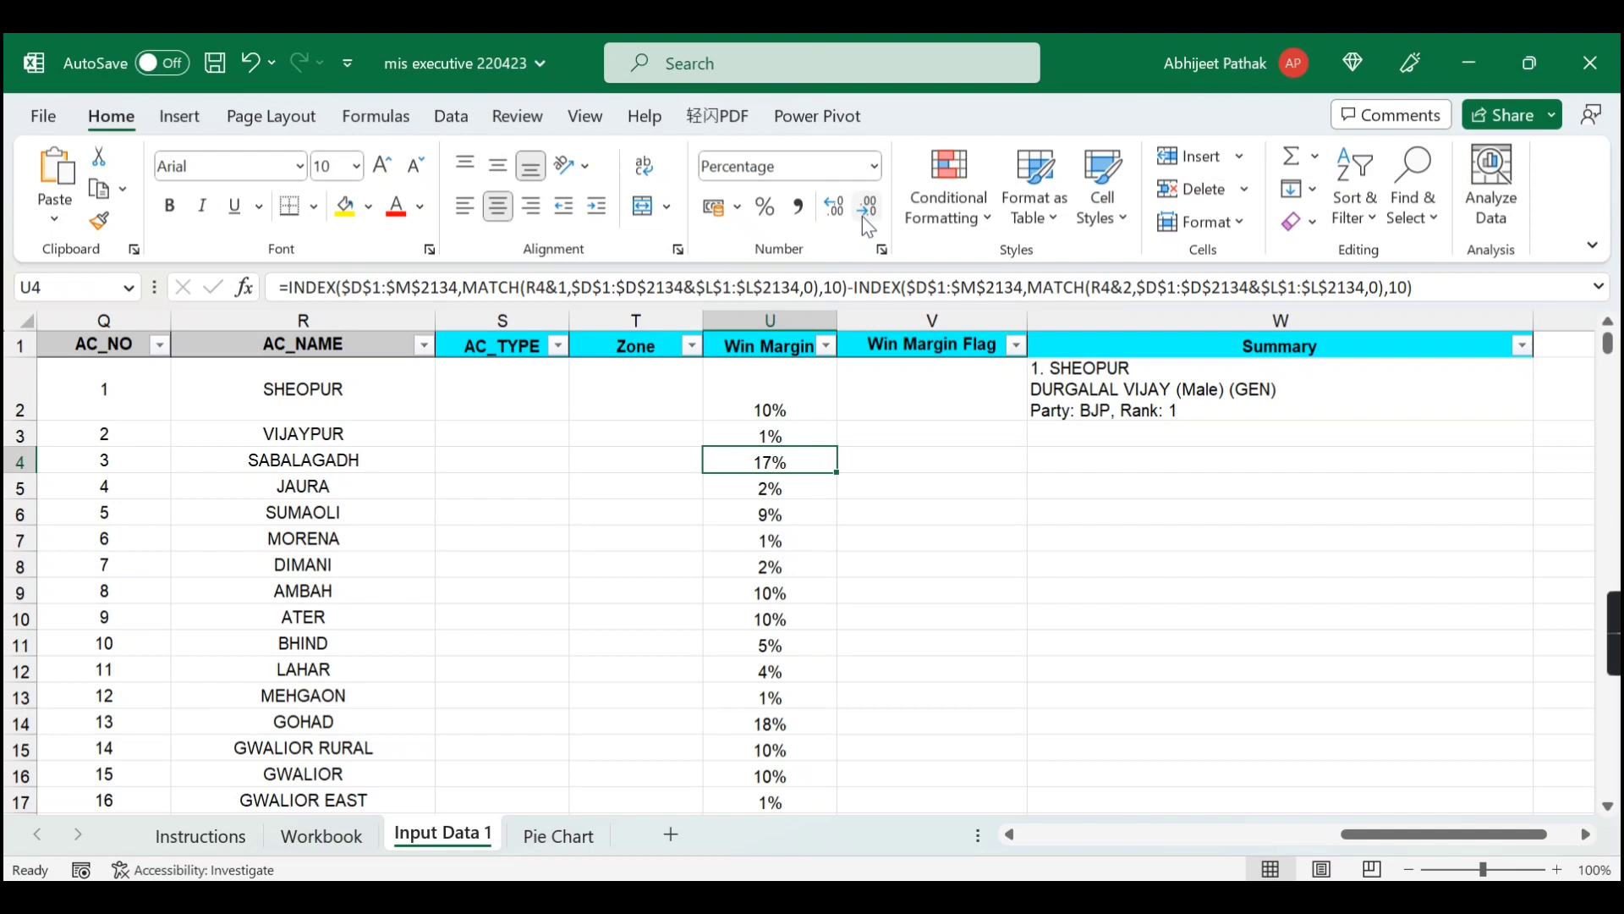
key(Up)
key(Up)
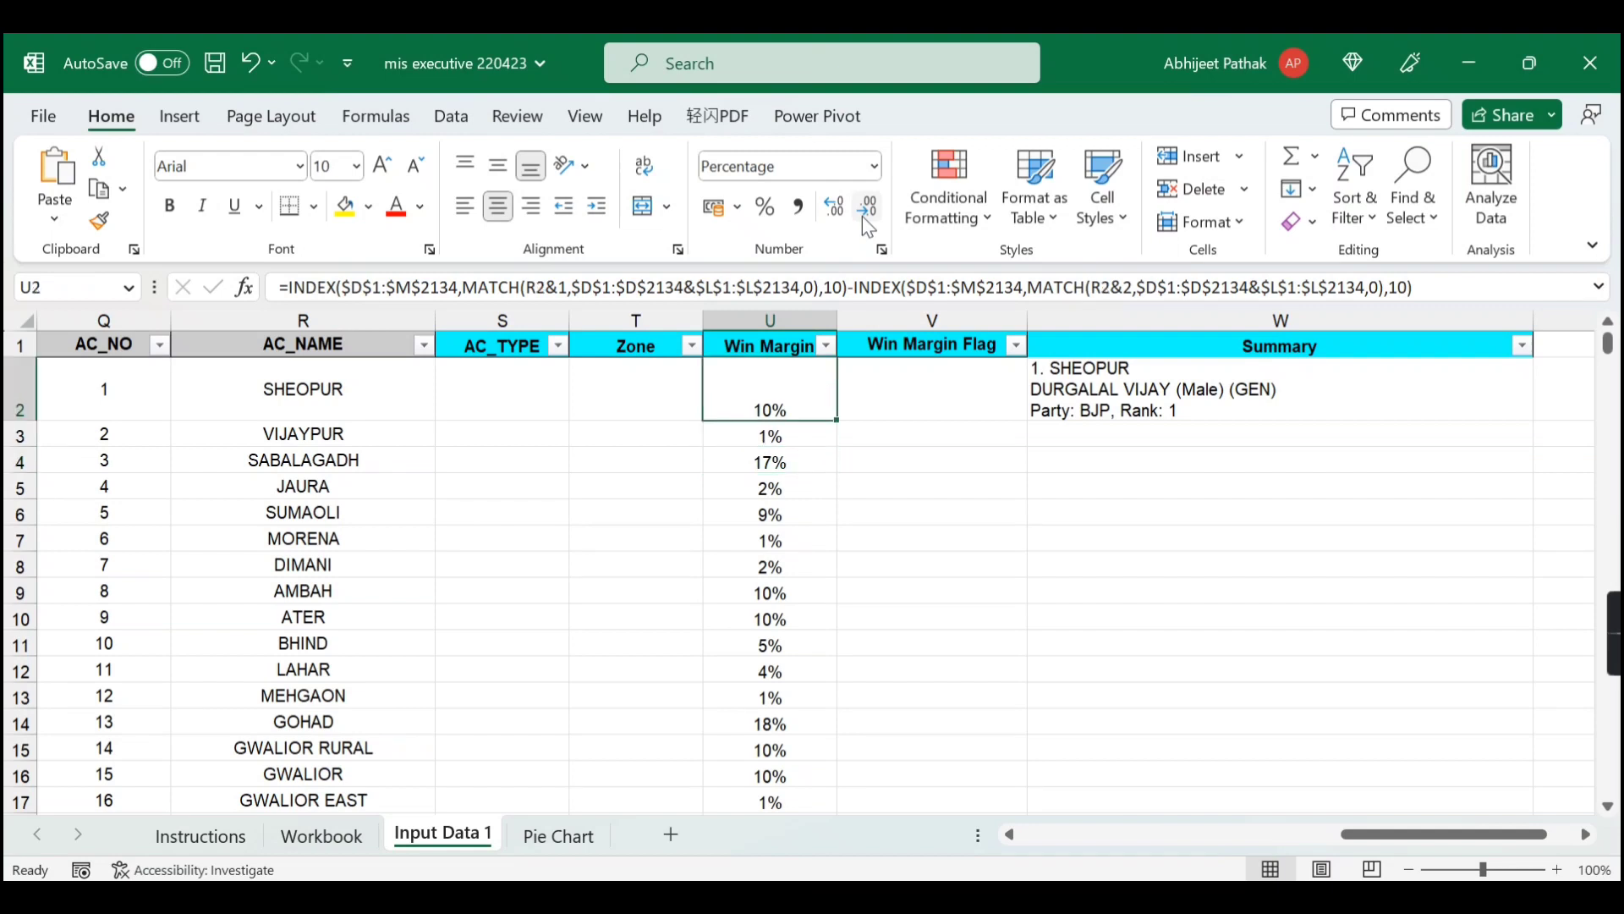
- Read exercises 4 and 5 on the Workbook sheet about the highest and lowest win margin, and return to Input Data 1
click(357, 824)
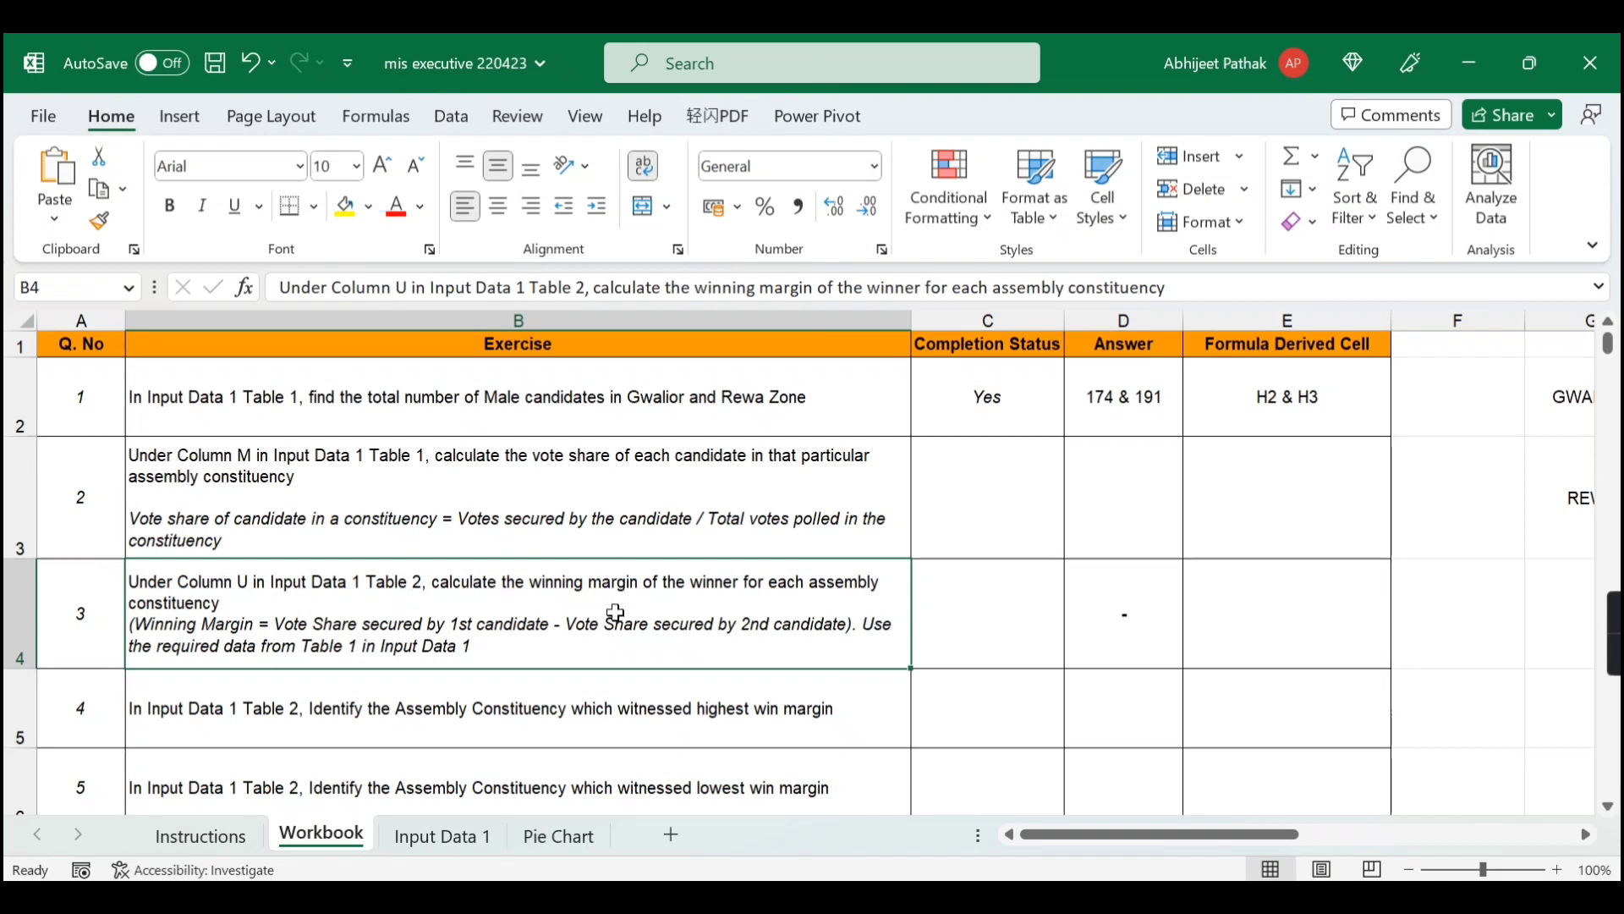
scroll(253, 727, down, 1)
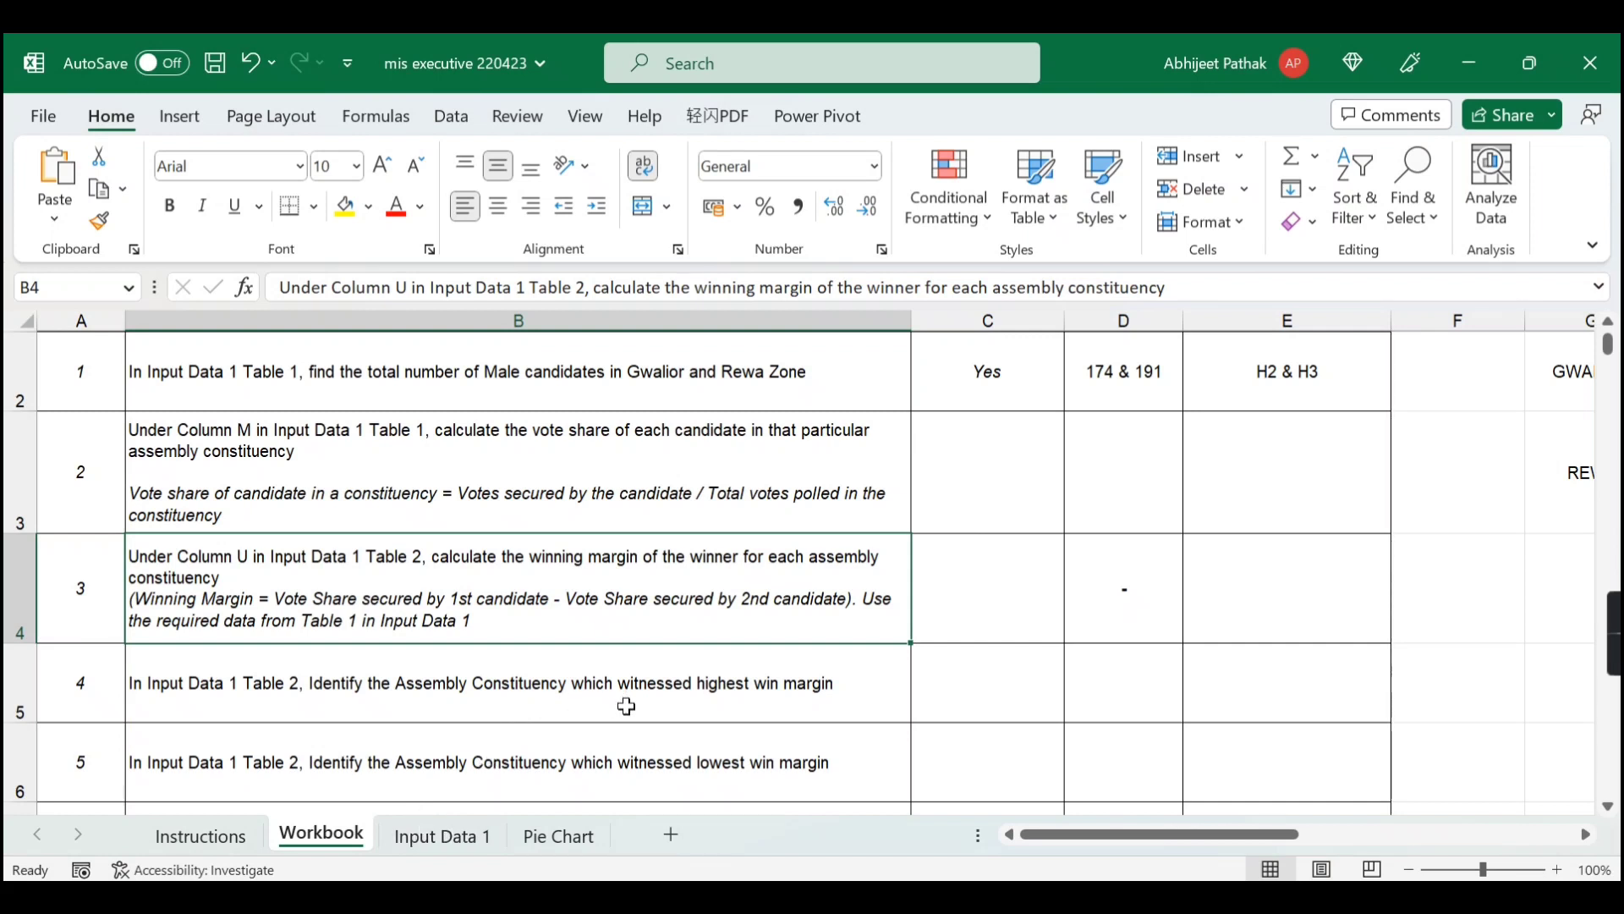
click(472, 842)
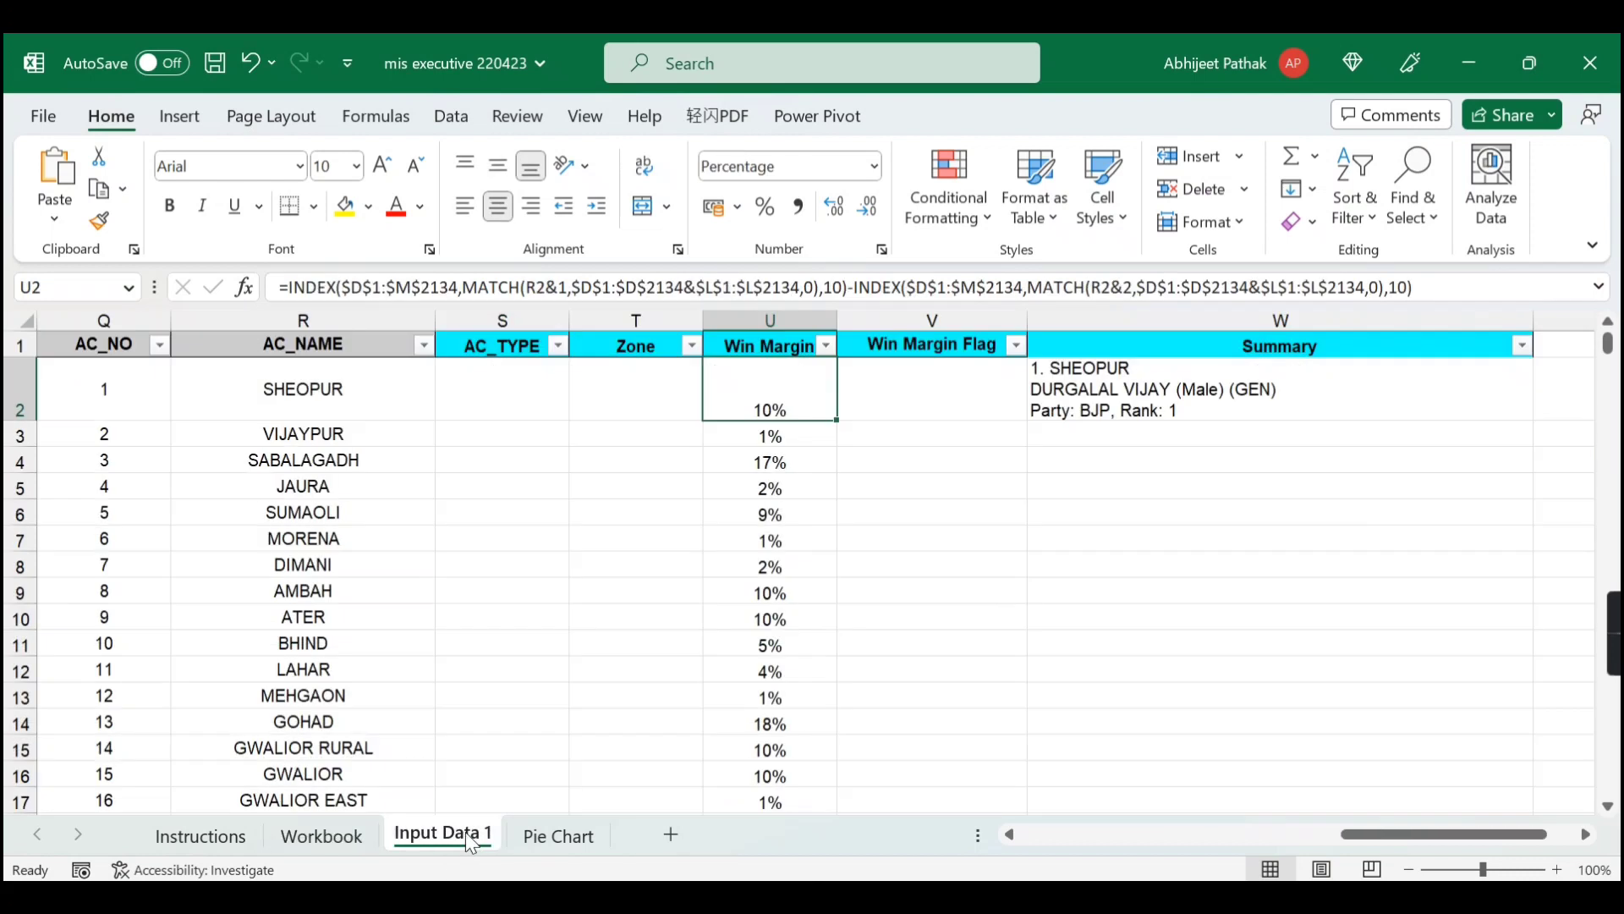
- Check the last filled row of the Win Margin column and select the first Win Margin Flag cell, V2
key(Down)
key(Down)
key(ctrl+Down)
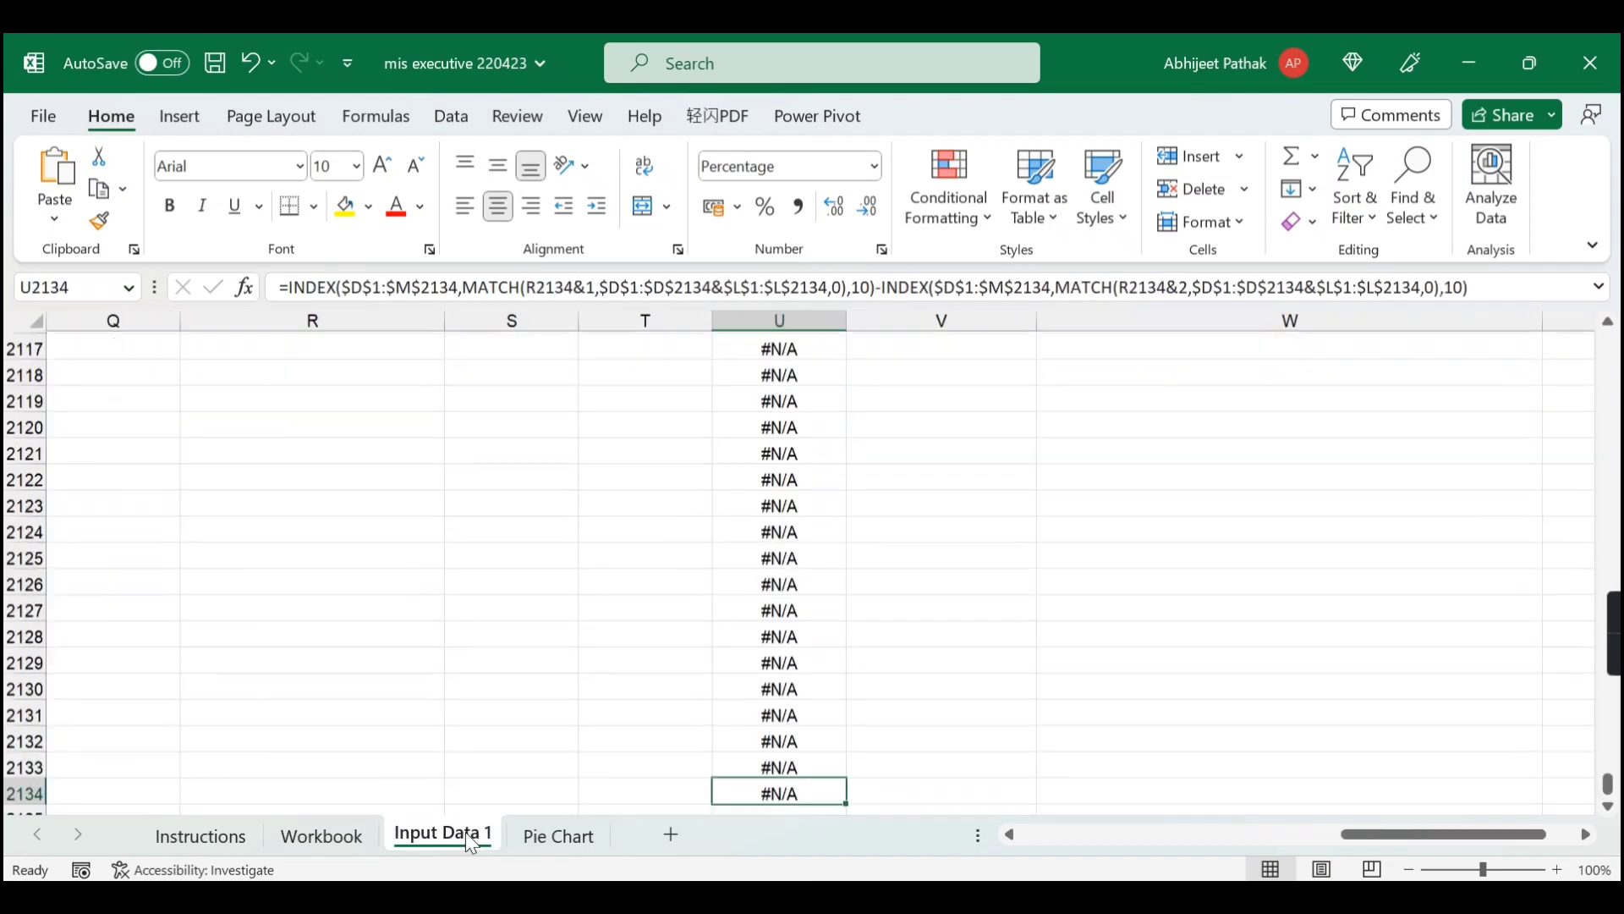
key(ctrl+Up)
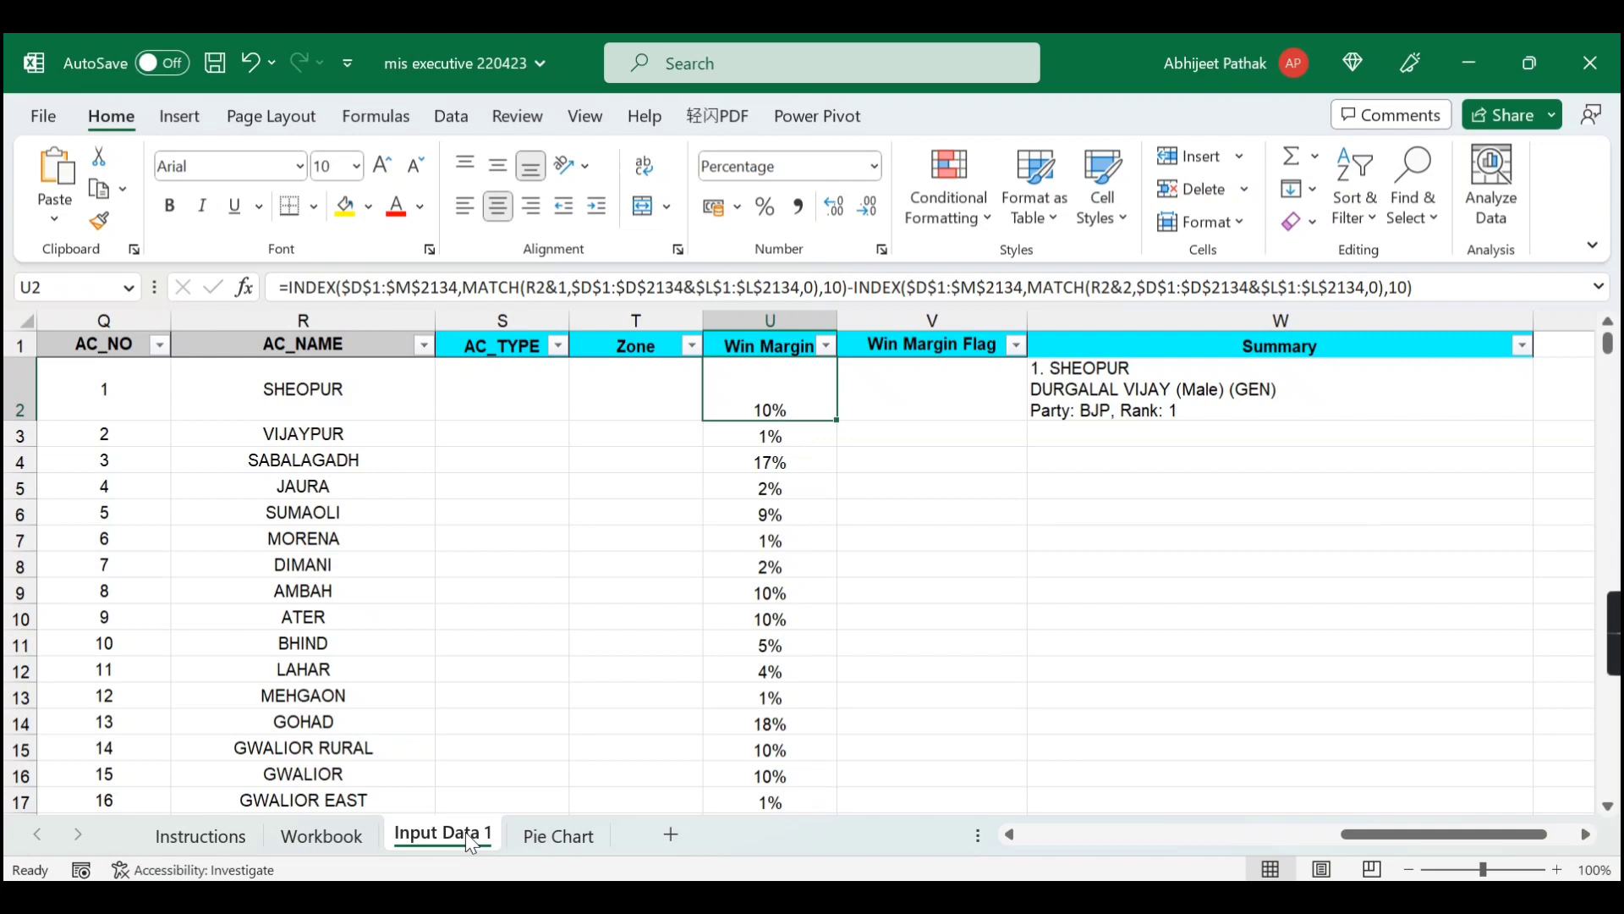
key(Right)
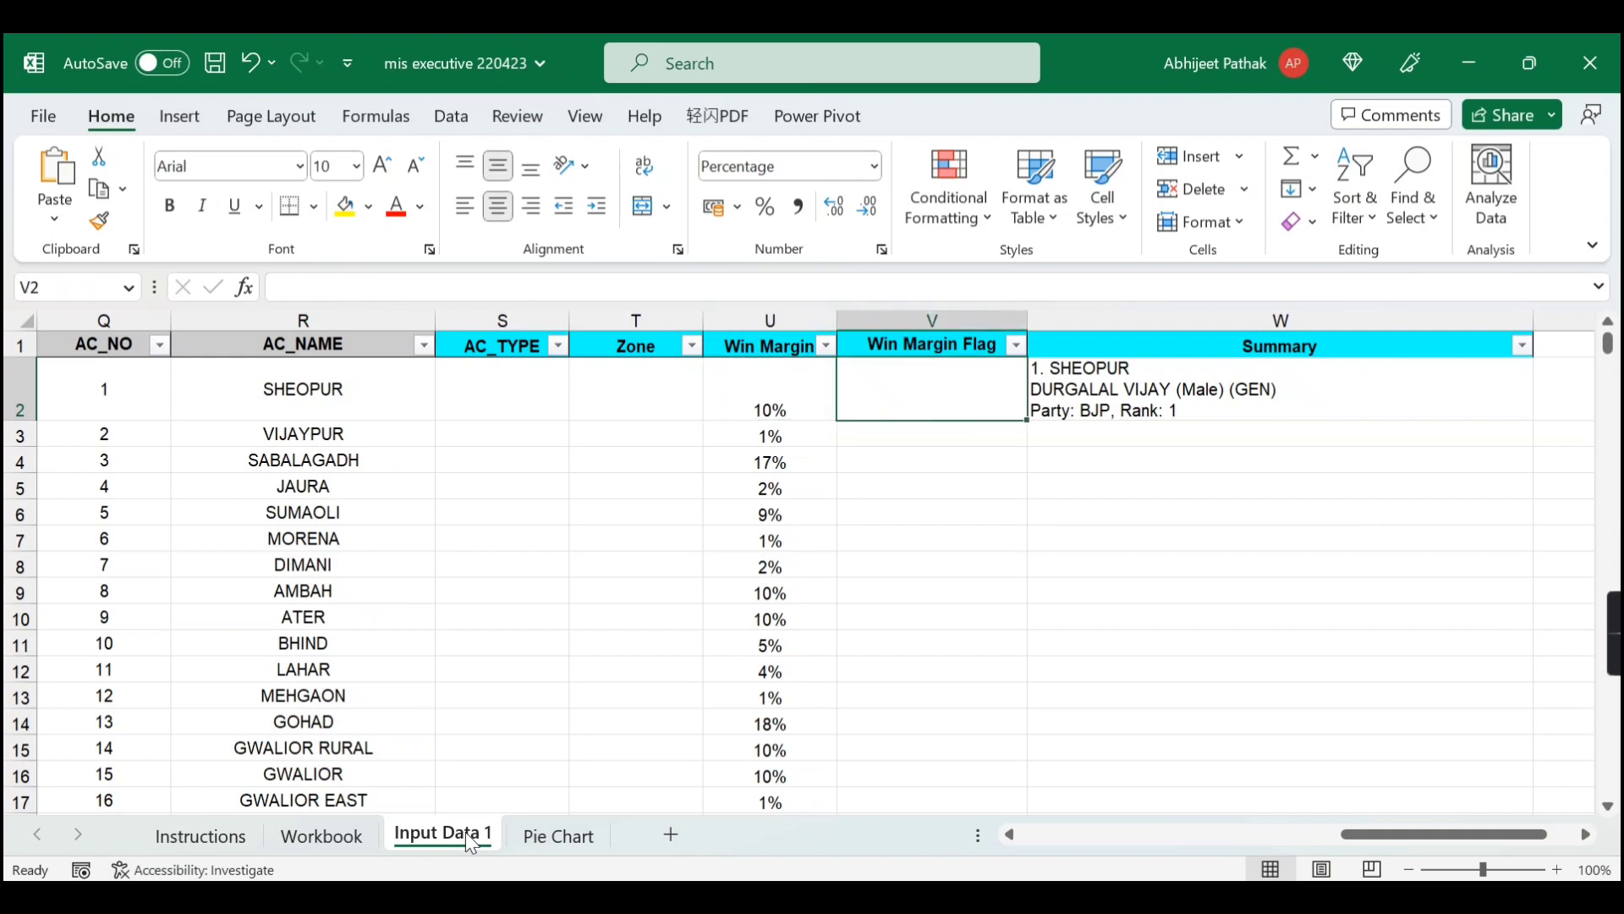
- Review exercises 4 and 5 on the Workbook sheet and locate the free cells beside exercise 4
key(Left)
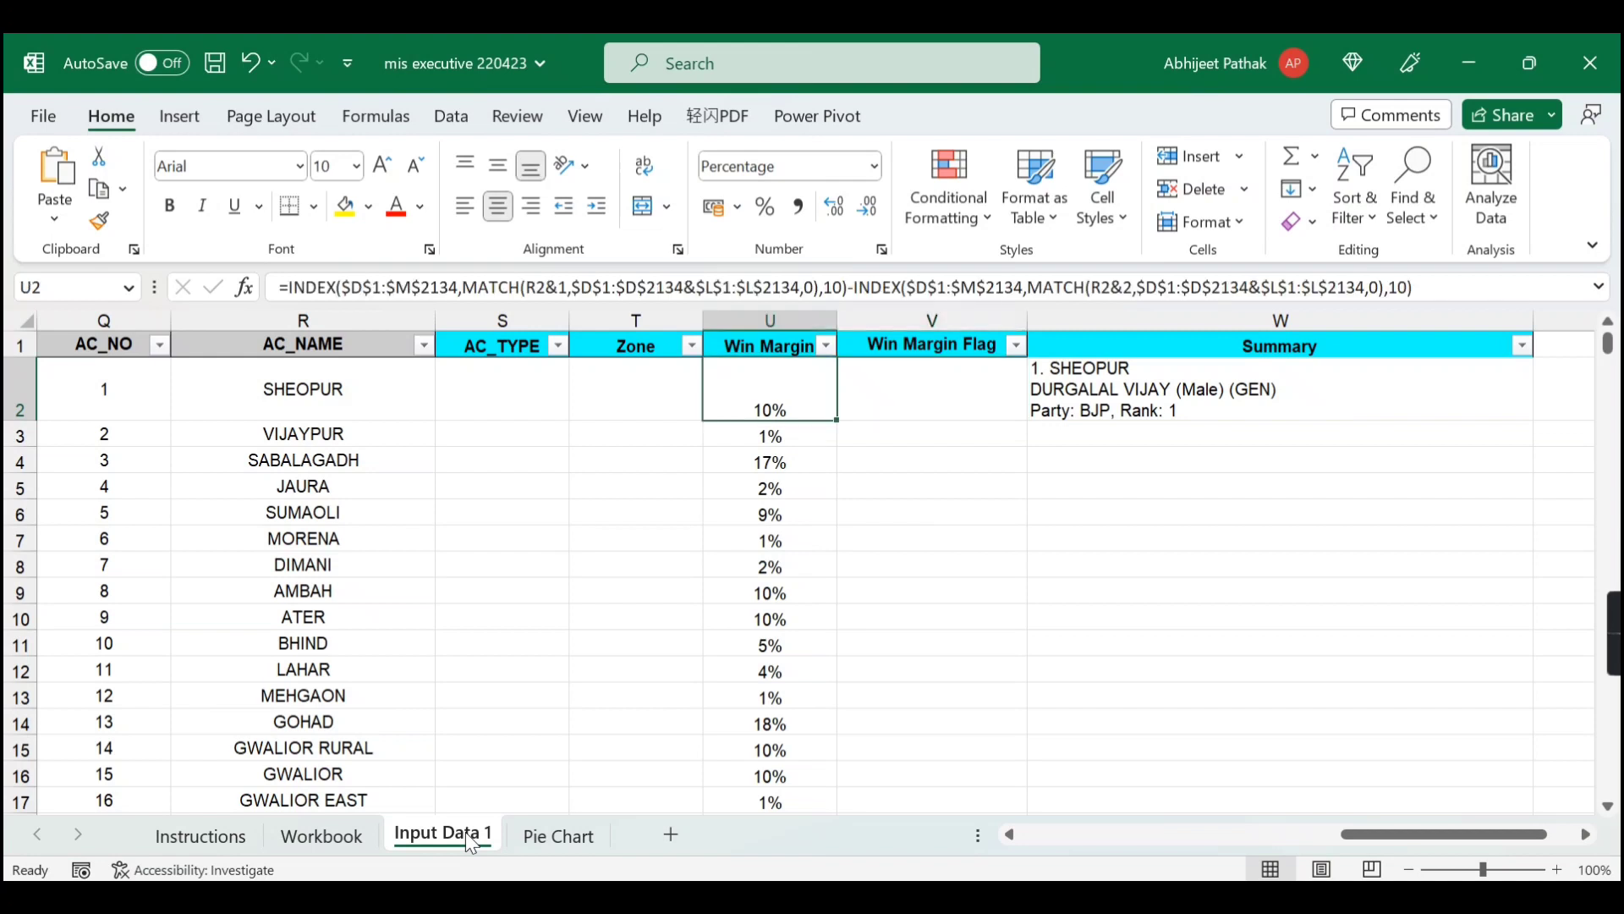
click(319, 840)
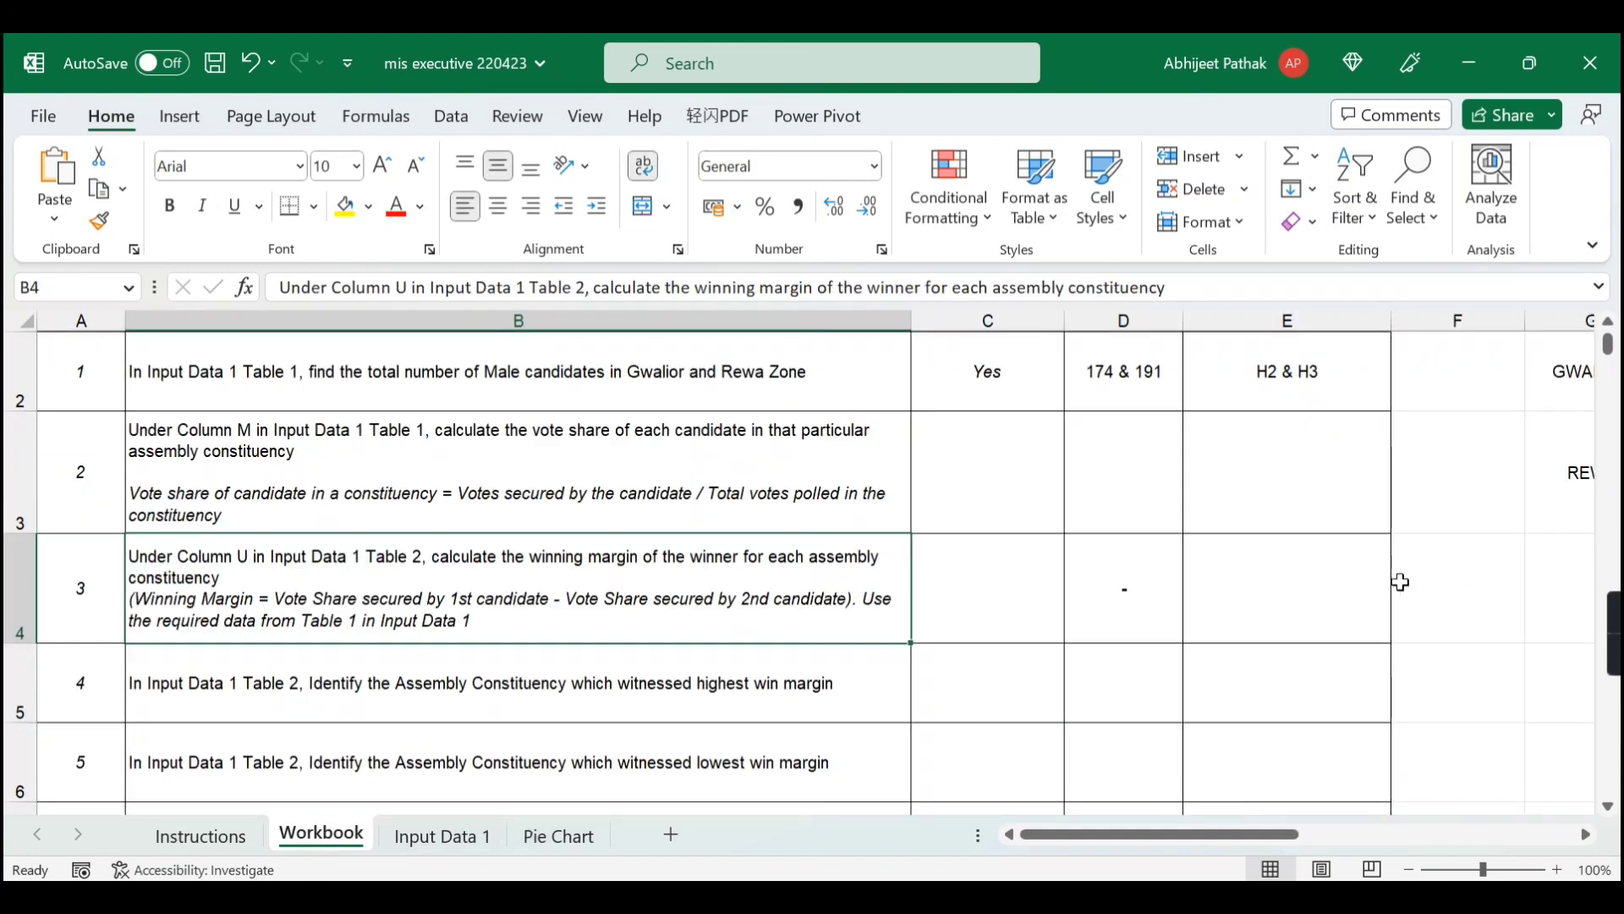
click(1464, 585)
key(Right)
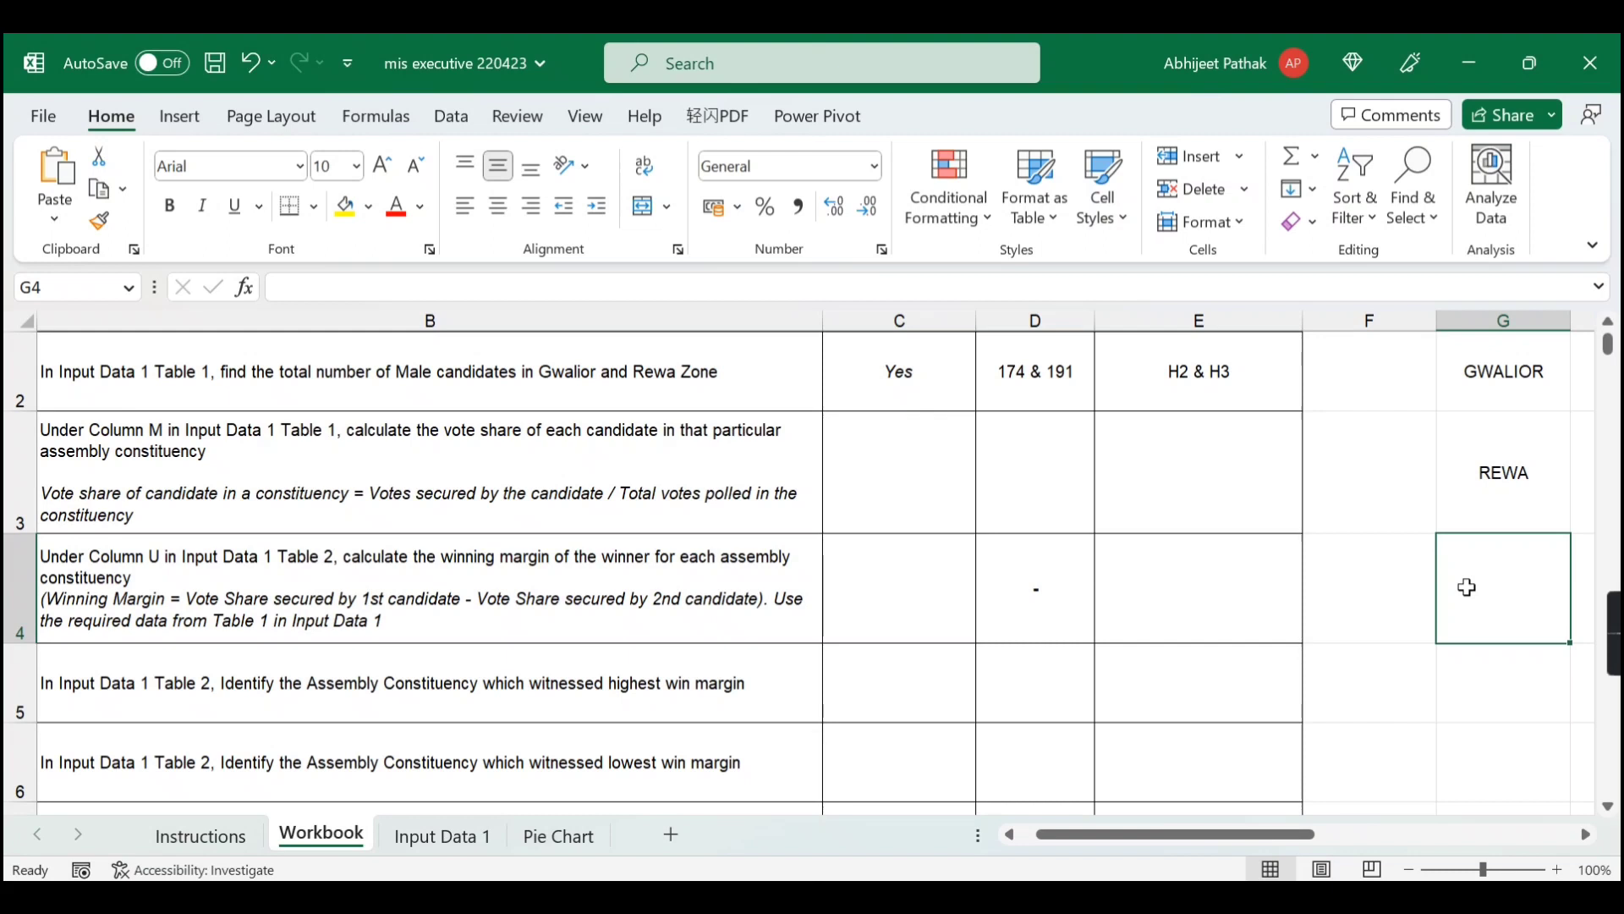
key(Left)
key(Left)
key(Left)
key(Left)
key(Left)
key(Left)
key(Down)
key(Down)
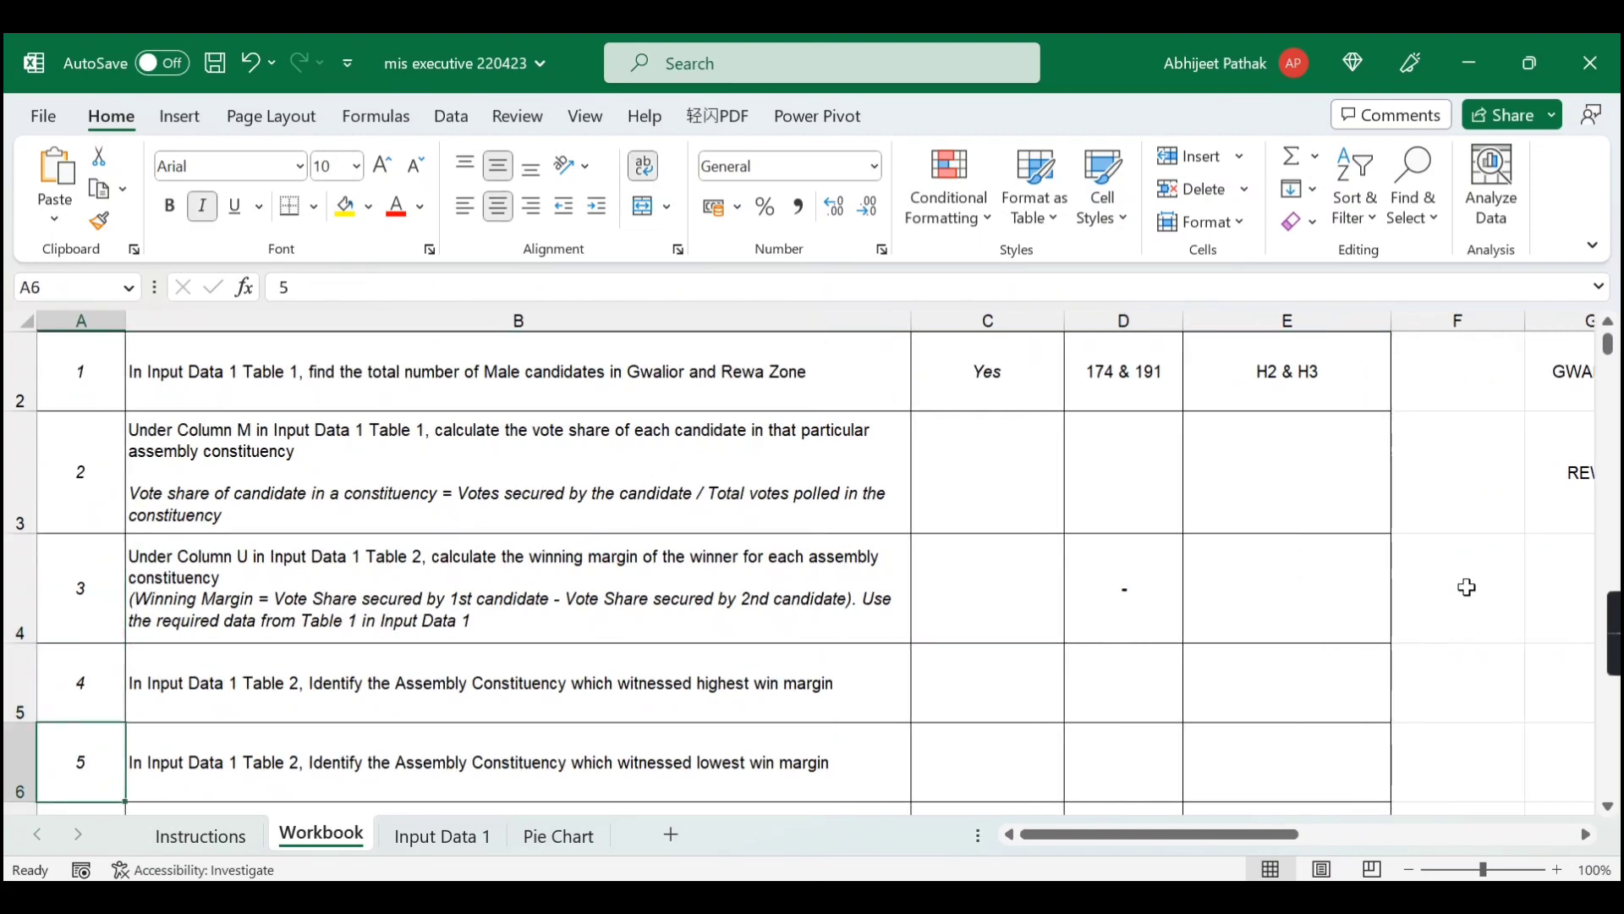
key(Up)
key(Right)
key(Right)
key(Right)
key(Right)
key(Right)
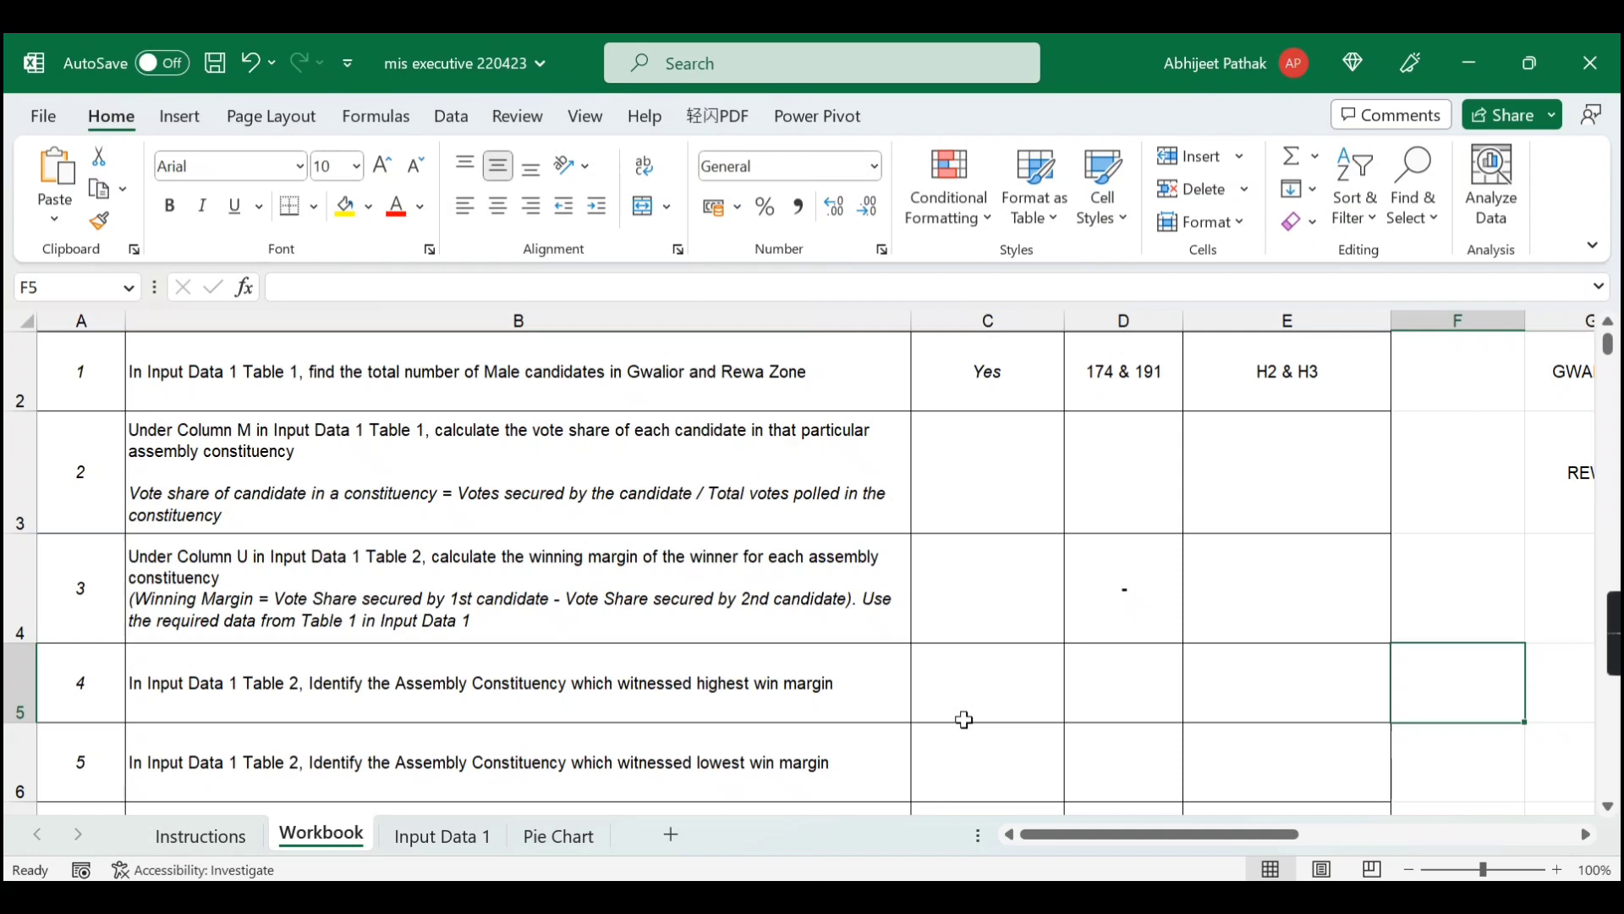
key(Right)
key(Right)
key(Home)
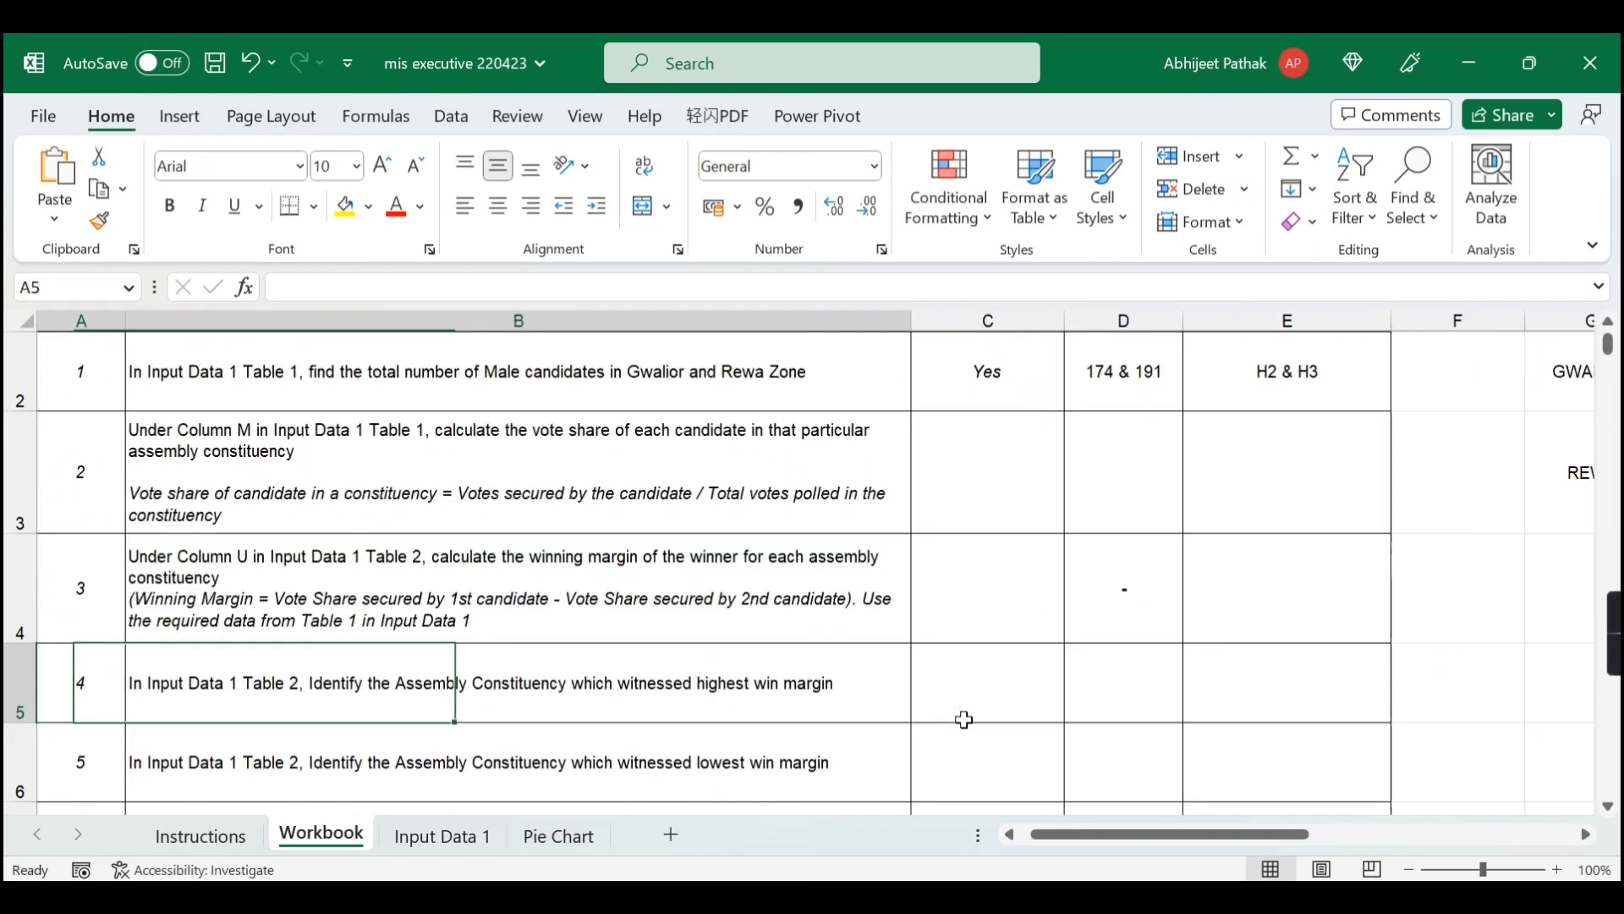
- Start an INDEX formula in Workbook cell G5 and point its array argument at the Input Data 1 sheet
key(Right)
key(Right)
key(Right)
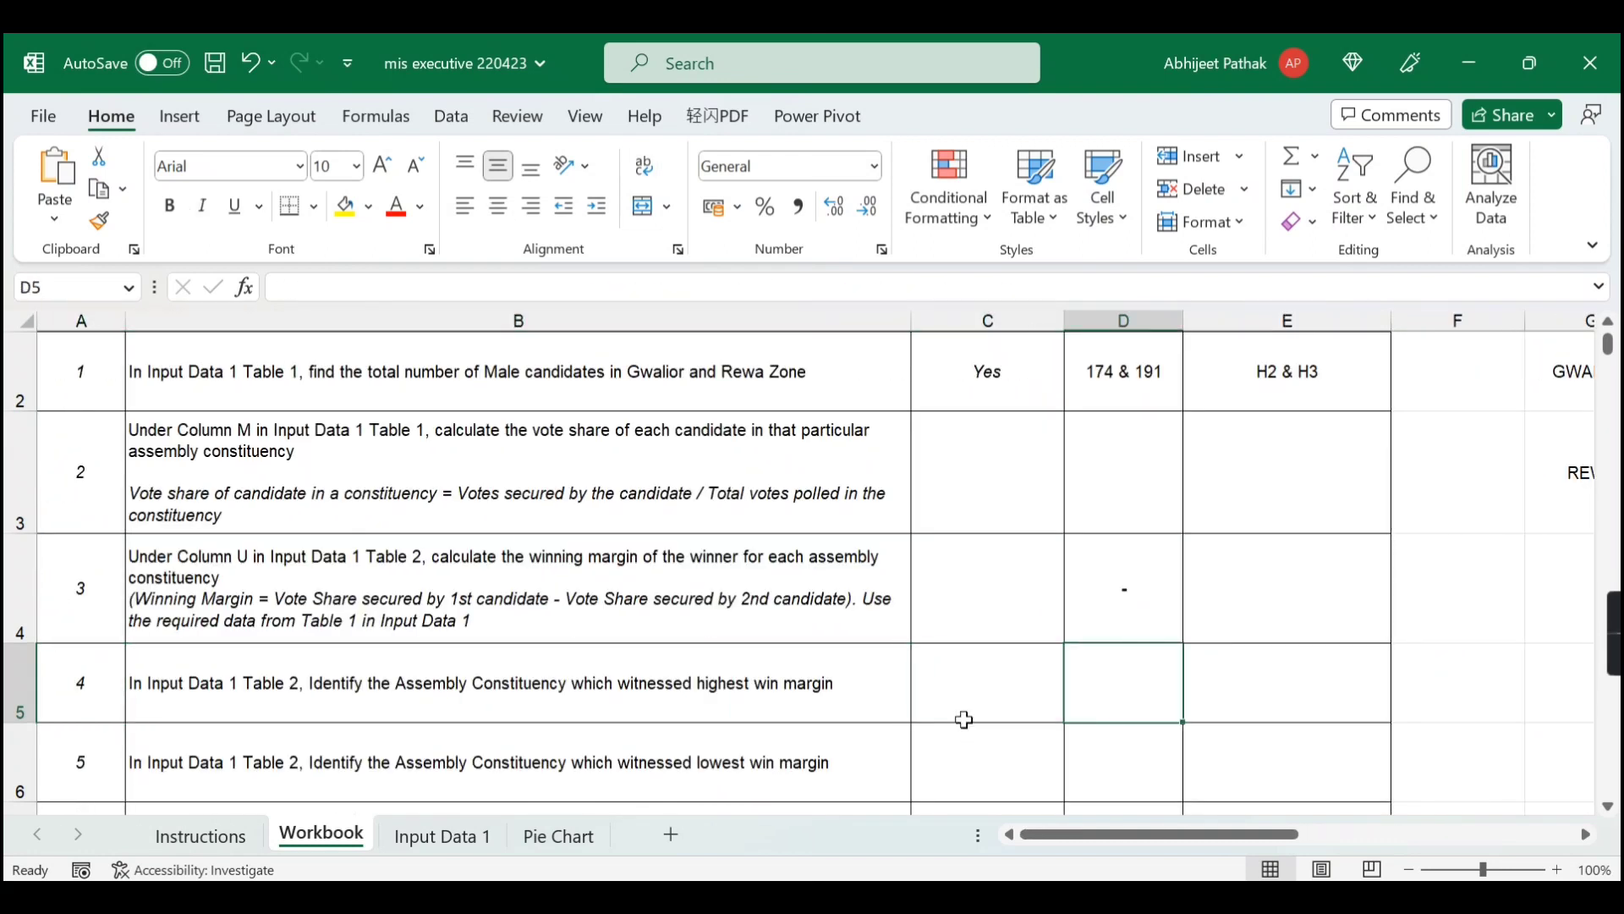
key(Right)
key(Right)
key(Right)
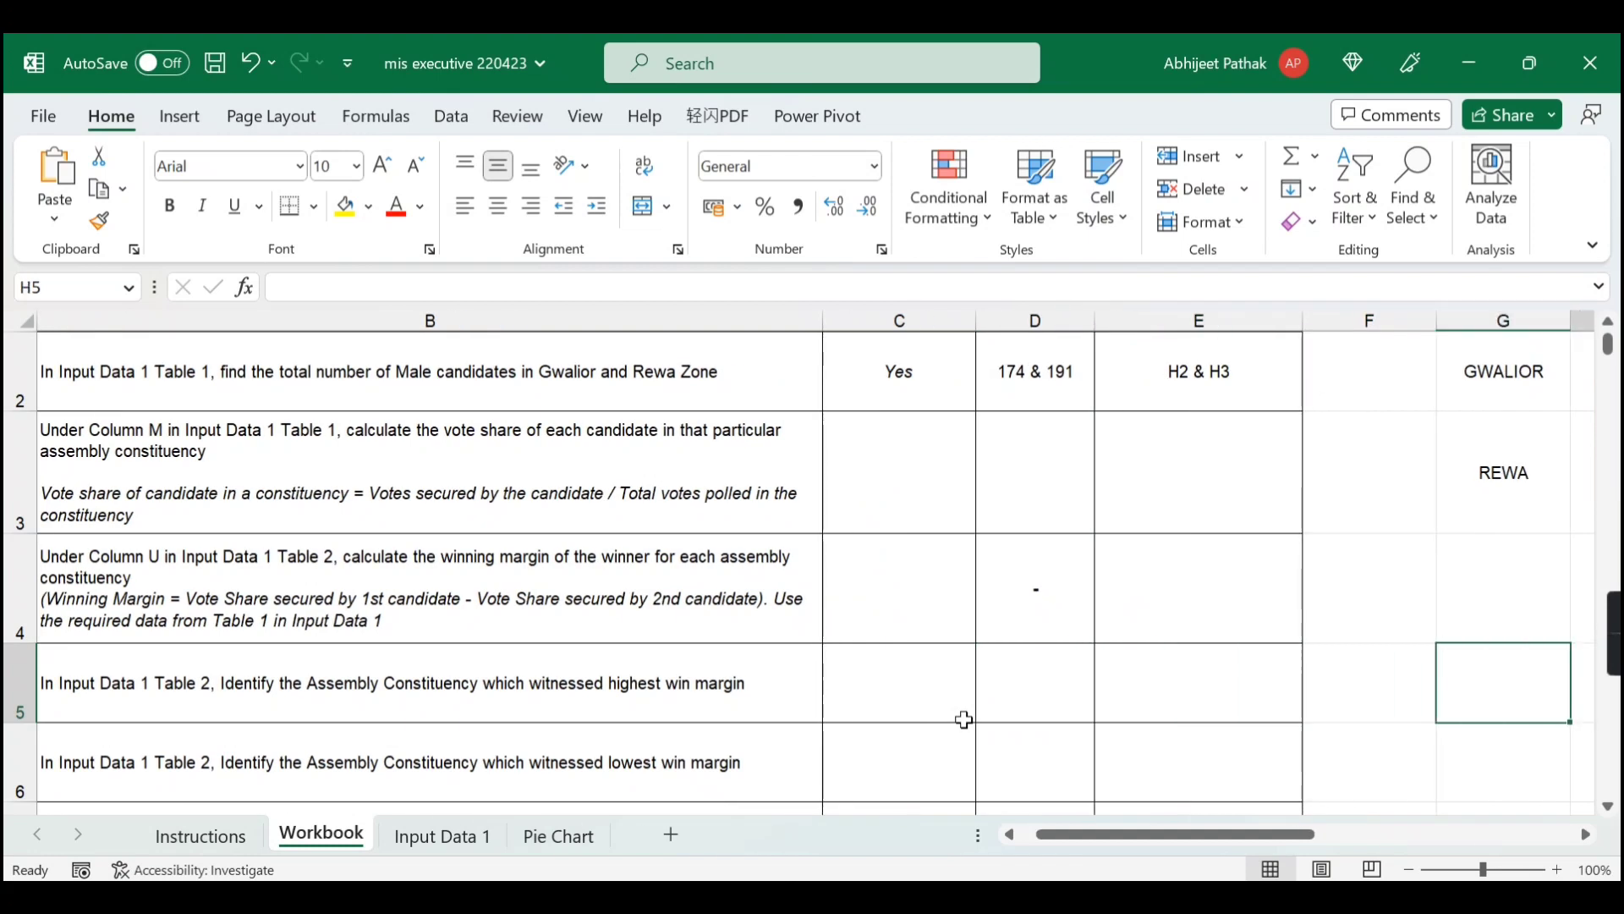
text(=index)
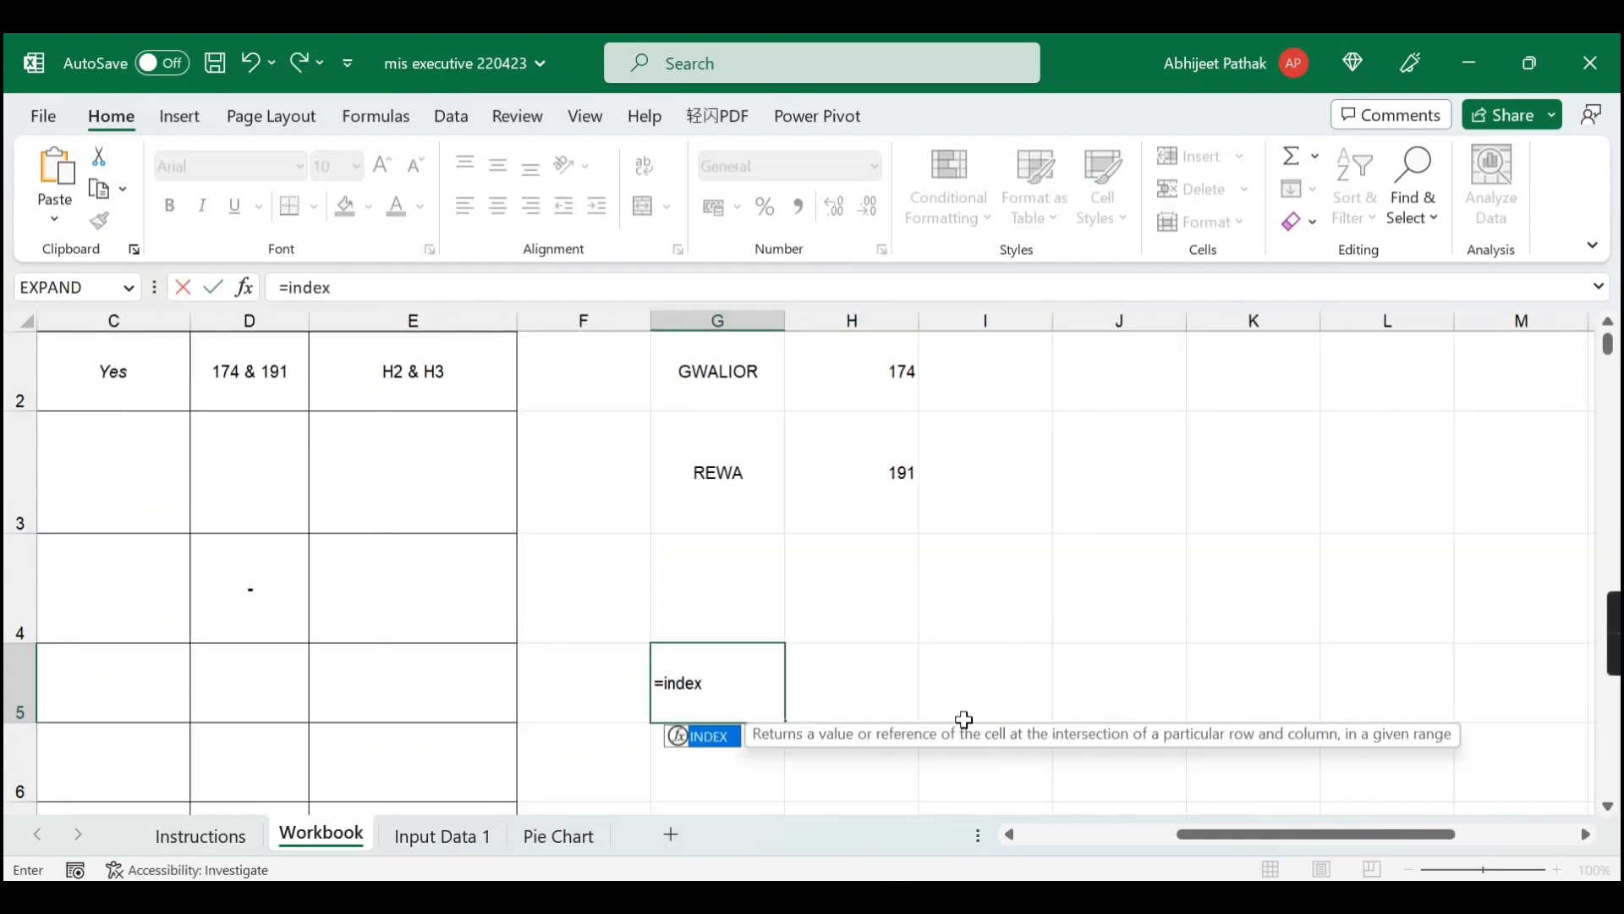
key(Tab)
click(412, 838)
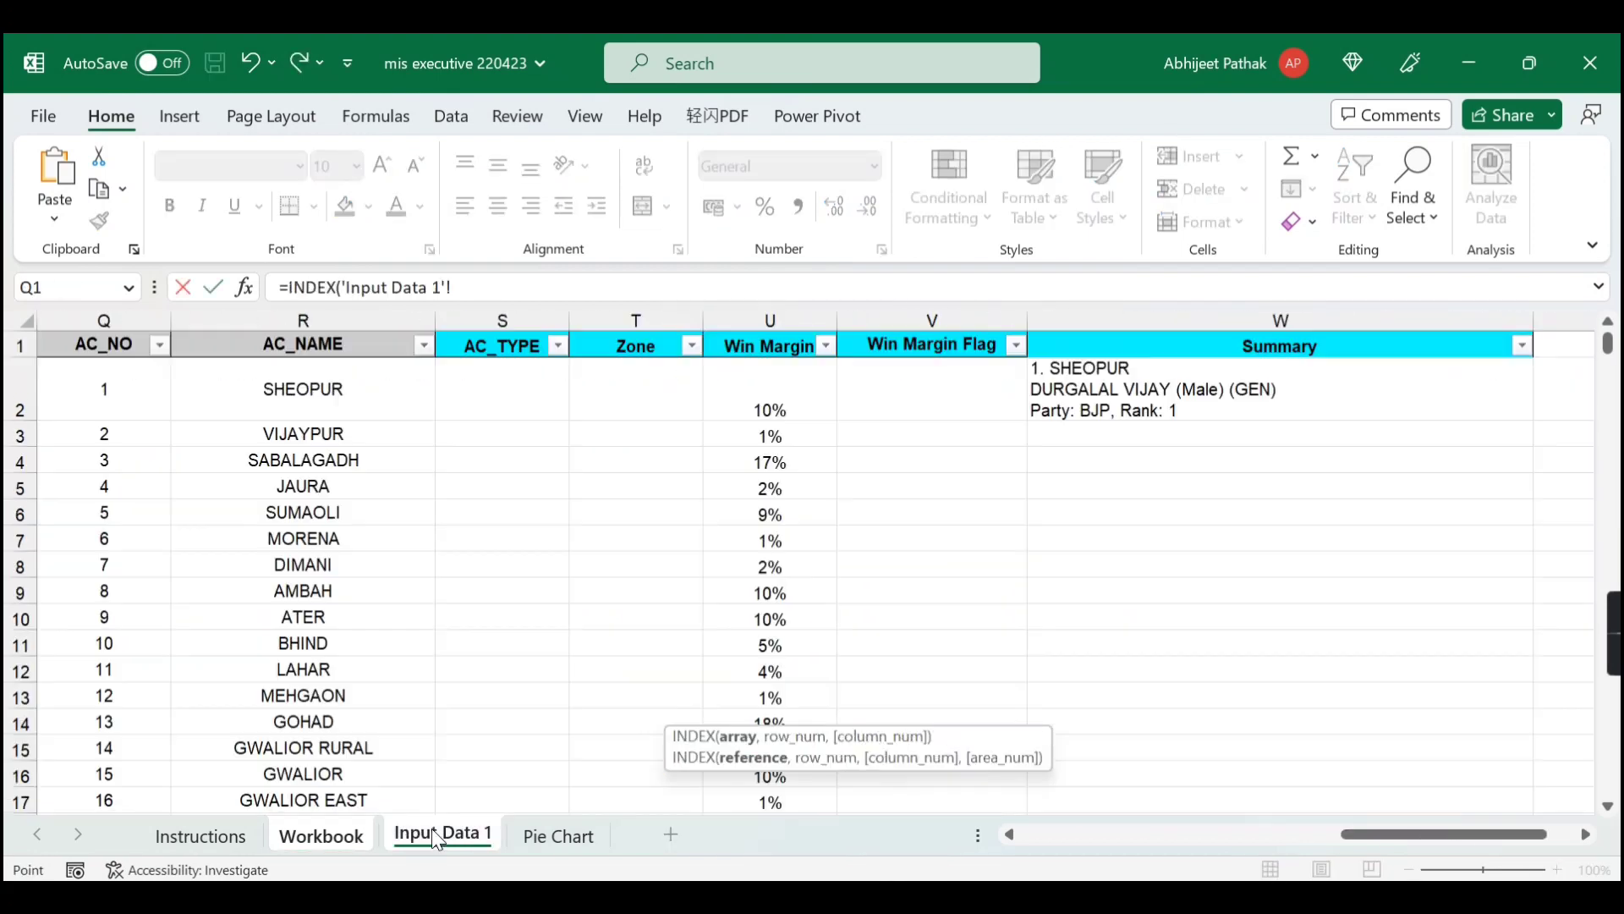
- Look over the Table 2 columns on Input Data 1, from AC_NAME across to Win Margin, to work out the INDEX array
key(Left)
key(Left)
key(Left)
key(Left)
key(Right)
key(Right)
key(Right)
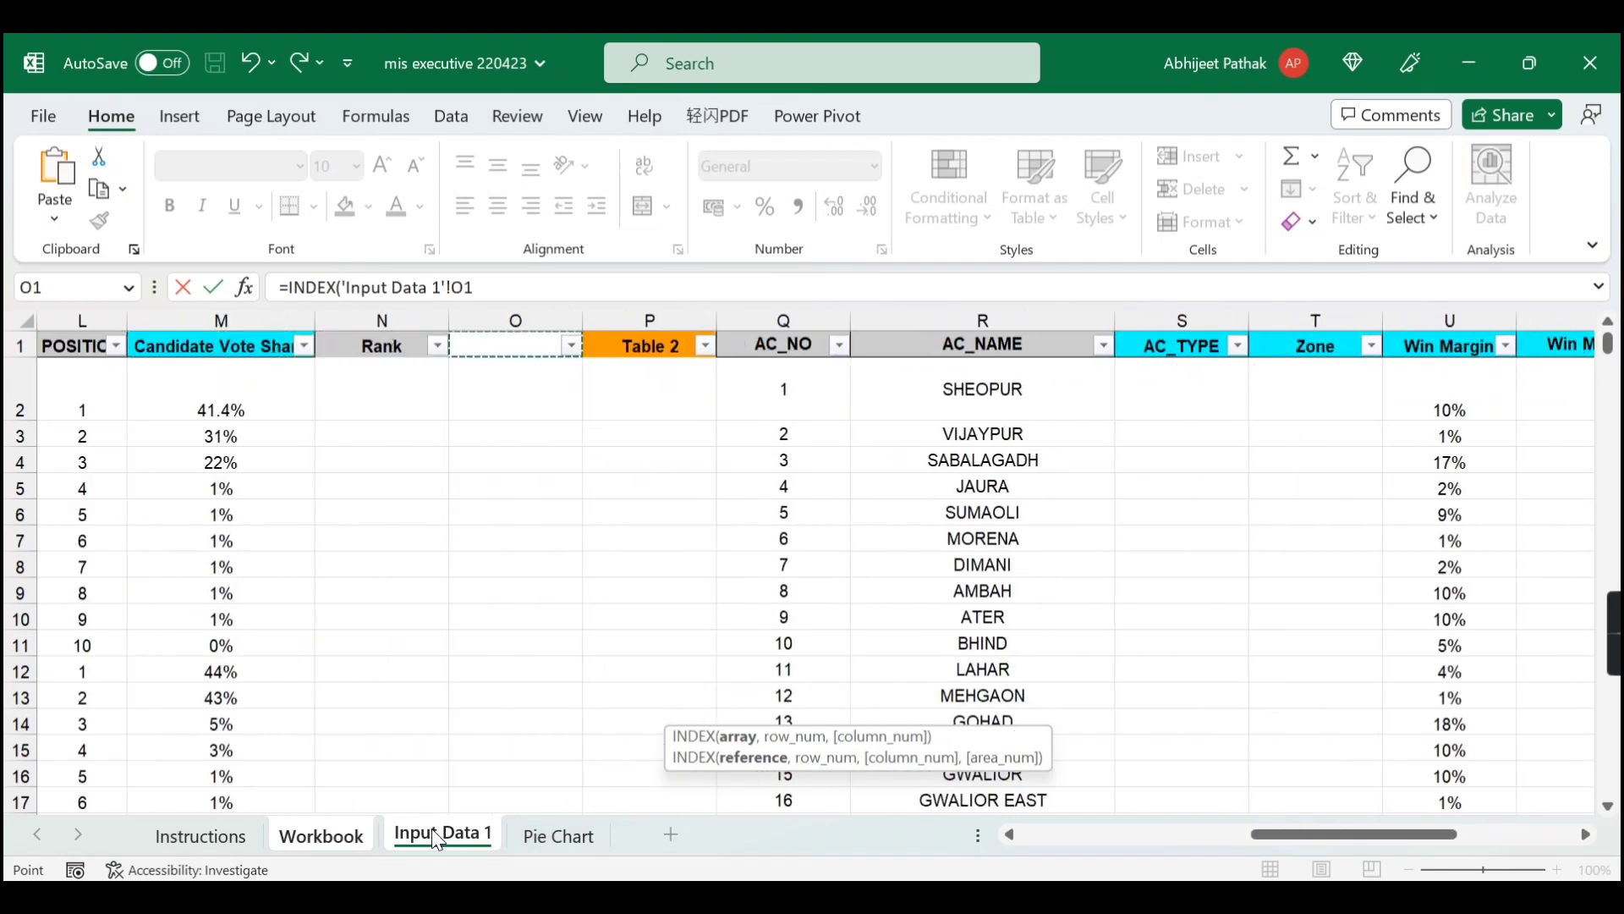
key(Right)
key(Right)
key(Right)
key(Right)
key(Right)
key(Right)
key(Right)
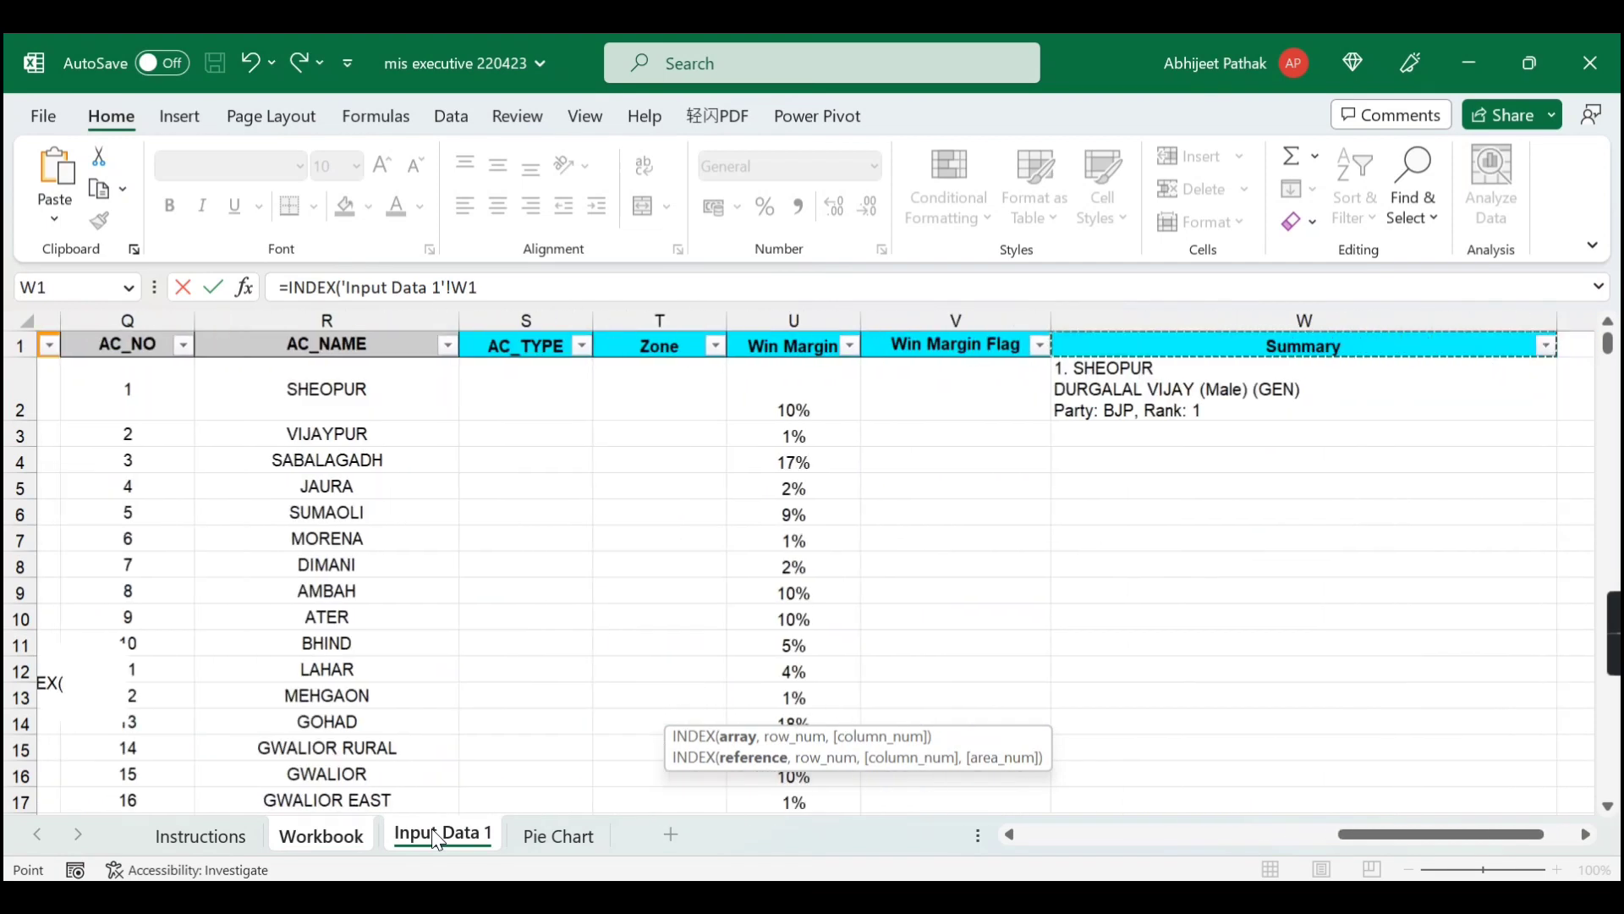
key(Left)
key(Left)
key(Left)
key(Left)
key(Left)
key(Left)
key(Left)
key(Left)
key(Right)
key(Right)
key(Right)
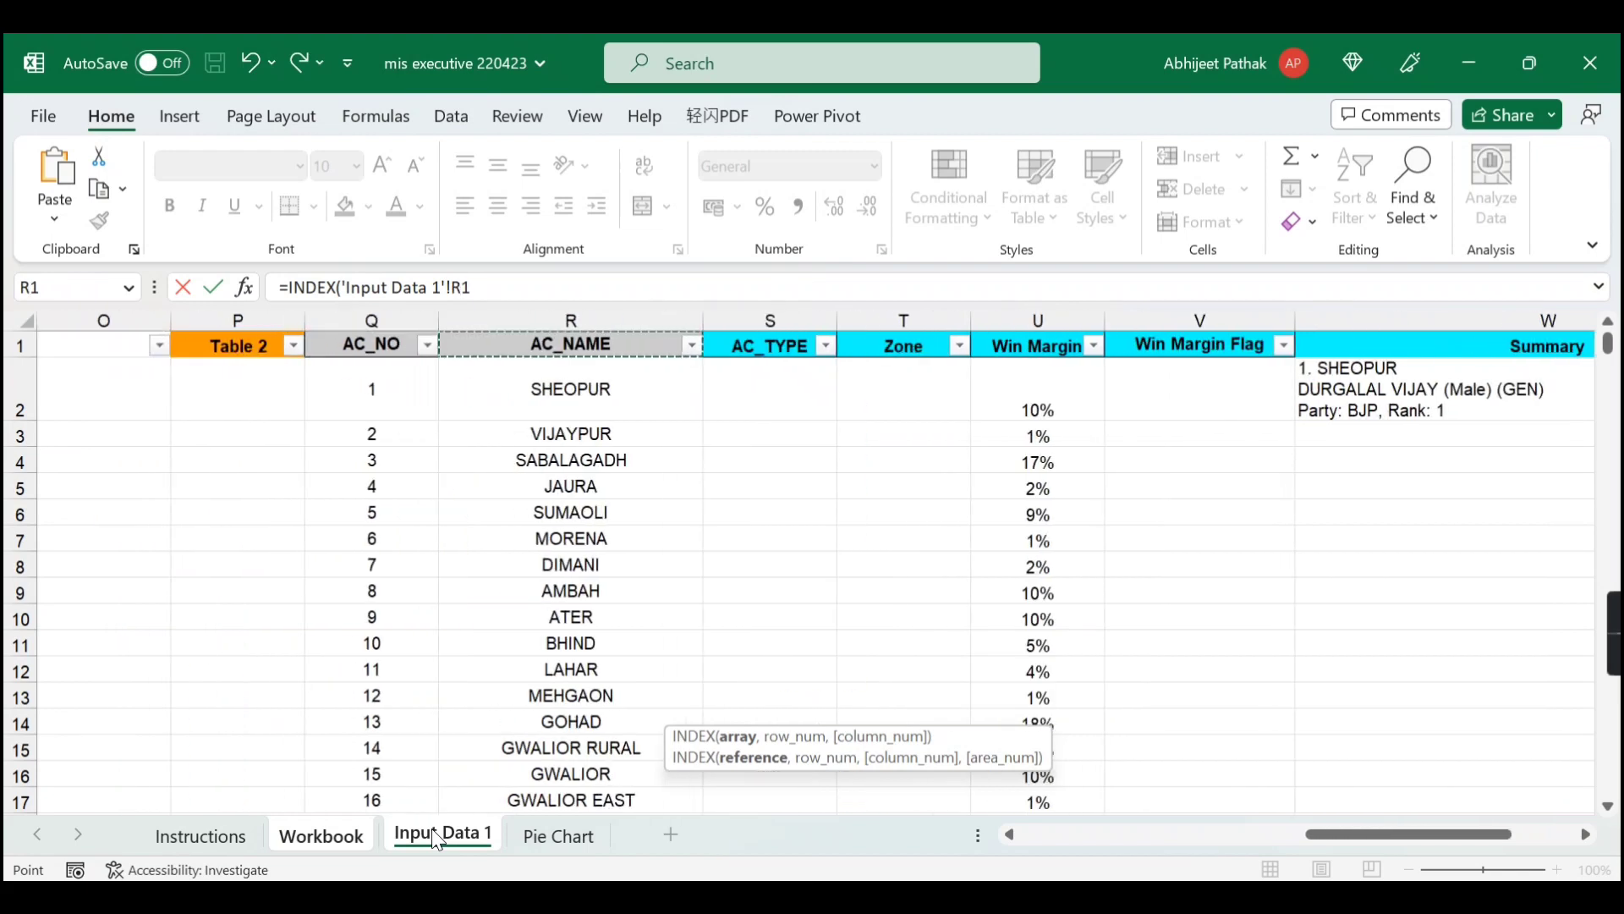
key(shift+Right)
key(shift+Right)
key(Left)
key(Right)
key(Right)
key(Right)
key(Right)
key(Down)
key(Down)
key(Down)
key(Down)
key(Down)
key(Down)
key(Down)
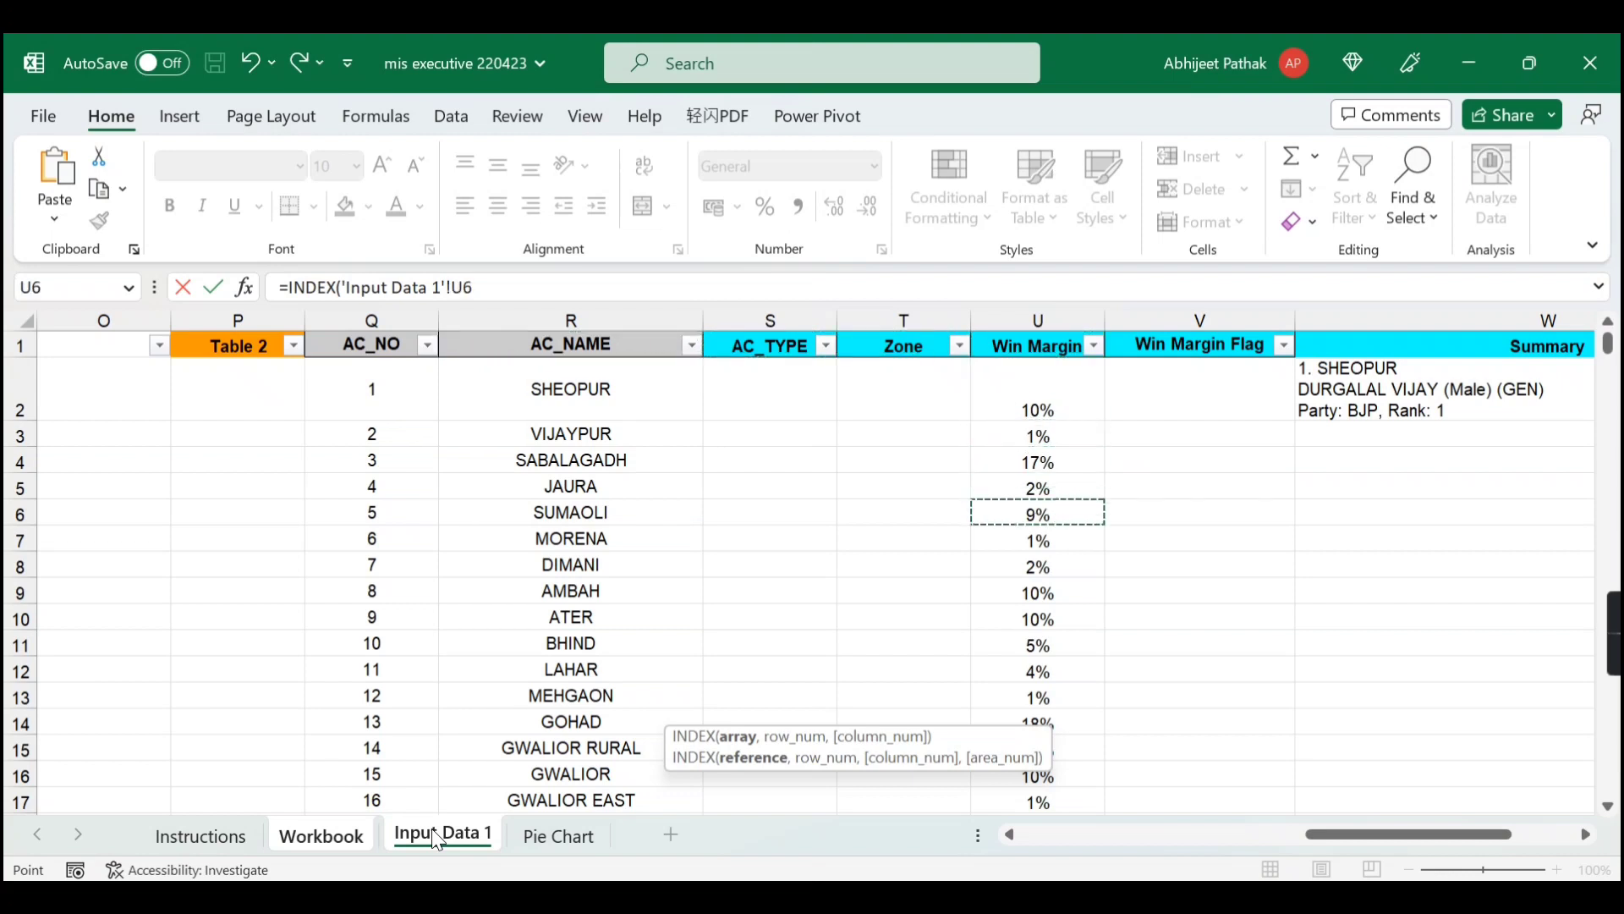
key(Up)
key(Up)
key(Up)
key(Up)
key(Up)
key(Up)
key(Up)
- Set the INDEX array to the absolute range $R$1:$U$231 on Input Data 1, from AC_NAME to Win Margin
key(Left)
key(Left)
key(Left)
key(shift+Right)
key(shift+Right)
key(shift+Right)
key(shift+Down)
key(shift+Down)
key(shift+Down)
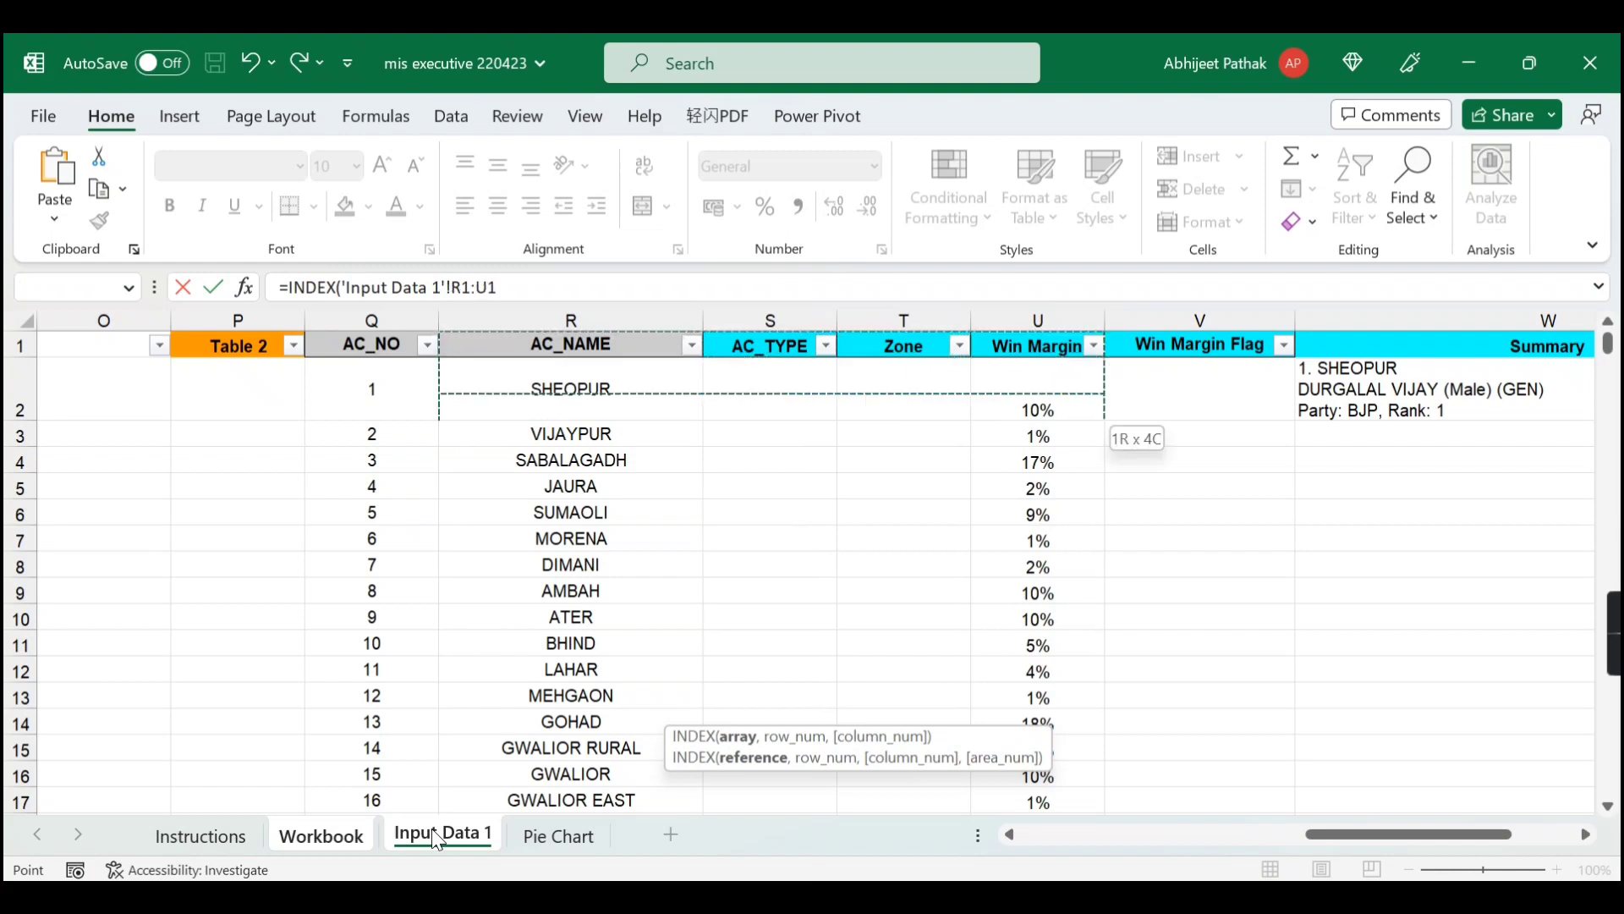
key(shift+Down)
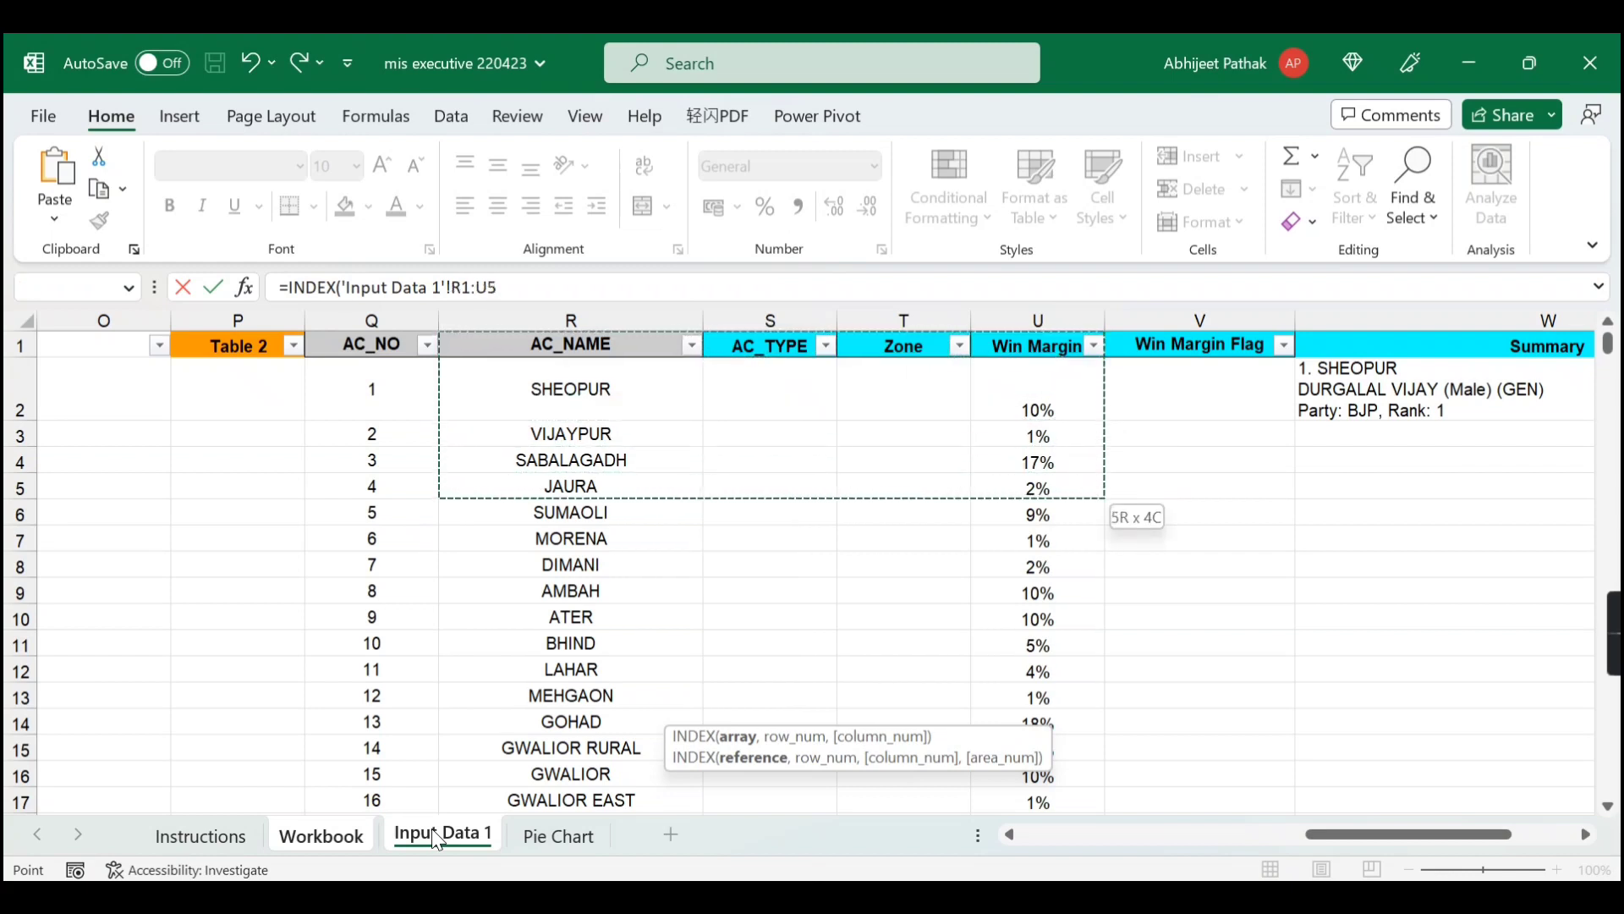
key(ctrl+shift+Down)
key(shift+Down)
key(shift+Up)
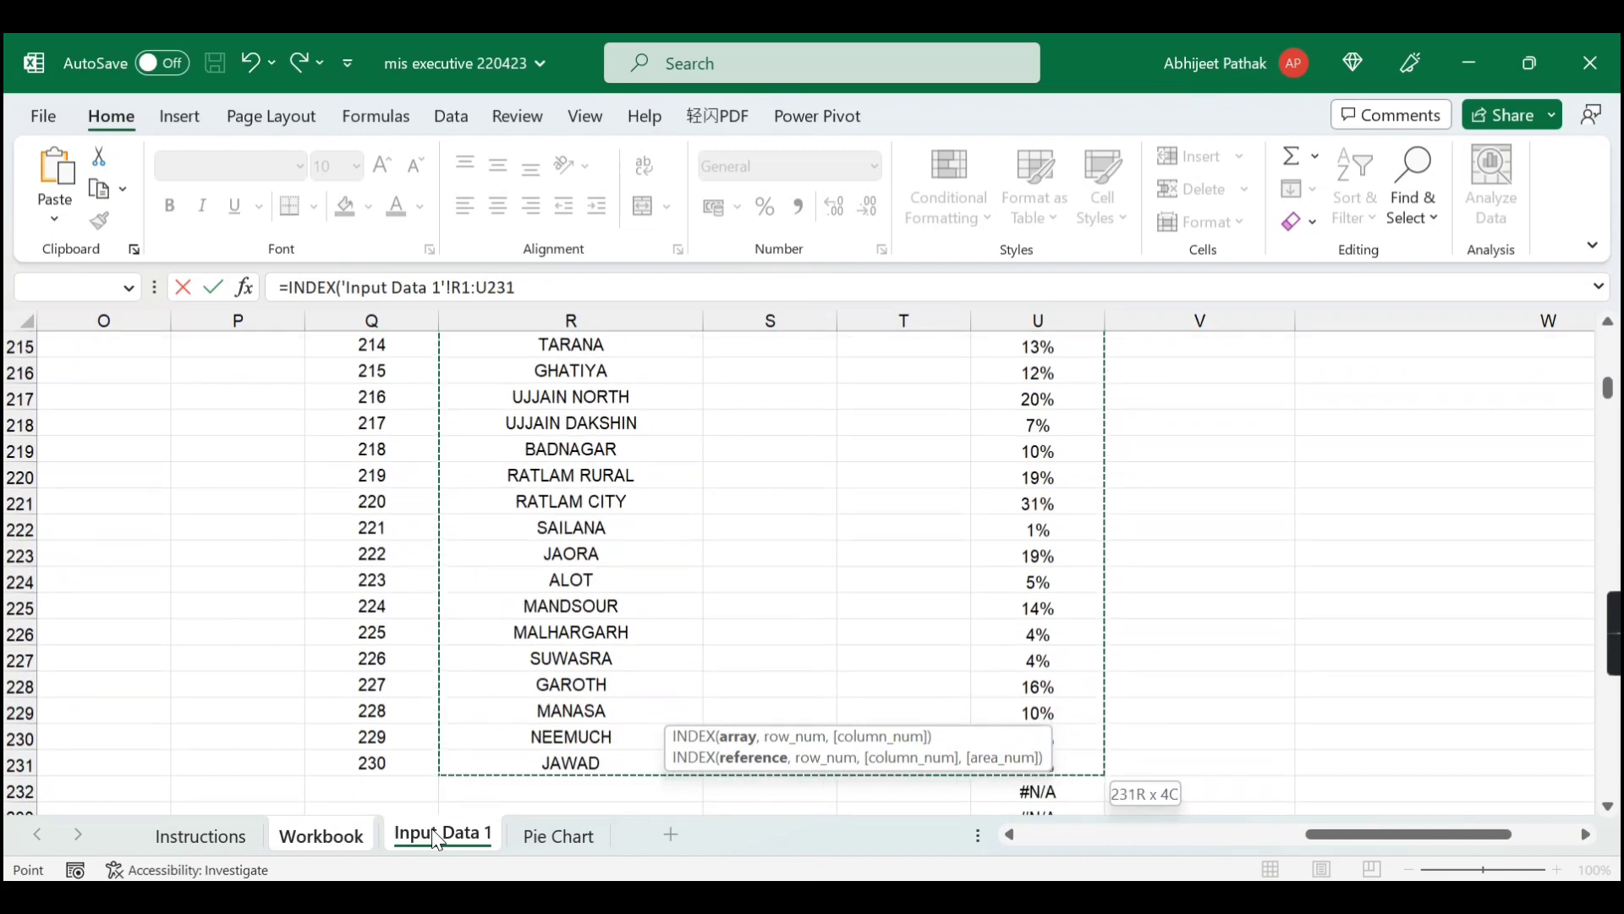
scroll(1069, 744, down, 2)
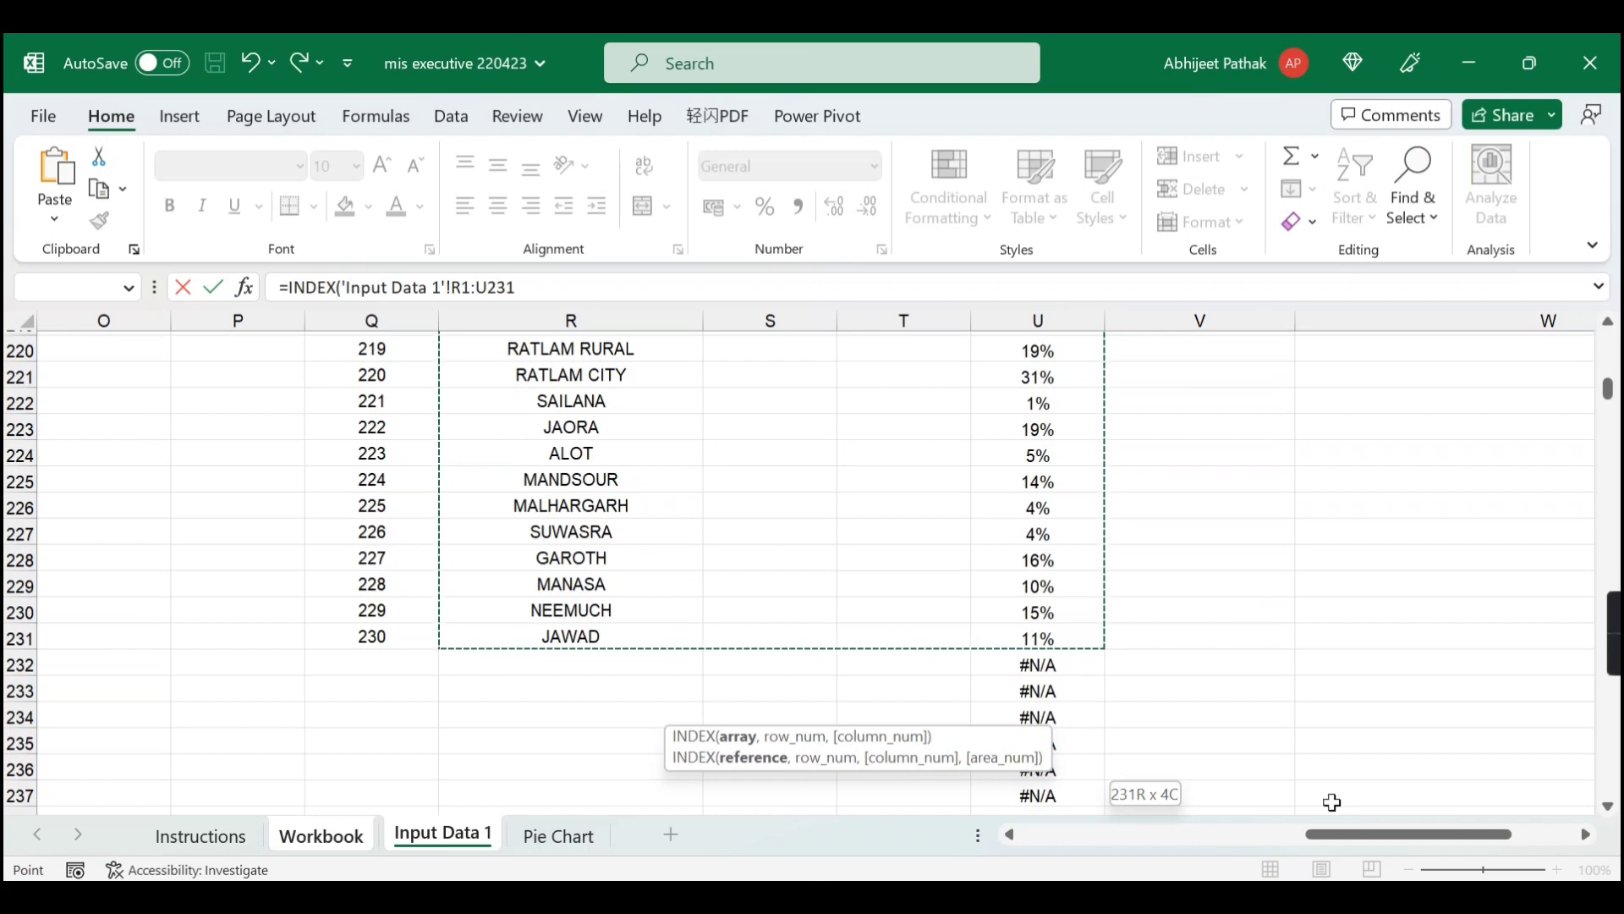
drag(1377, 838, 1434, 835)
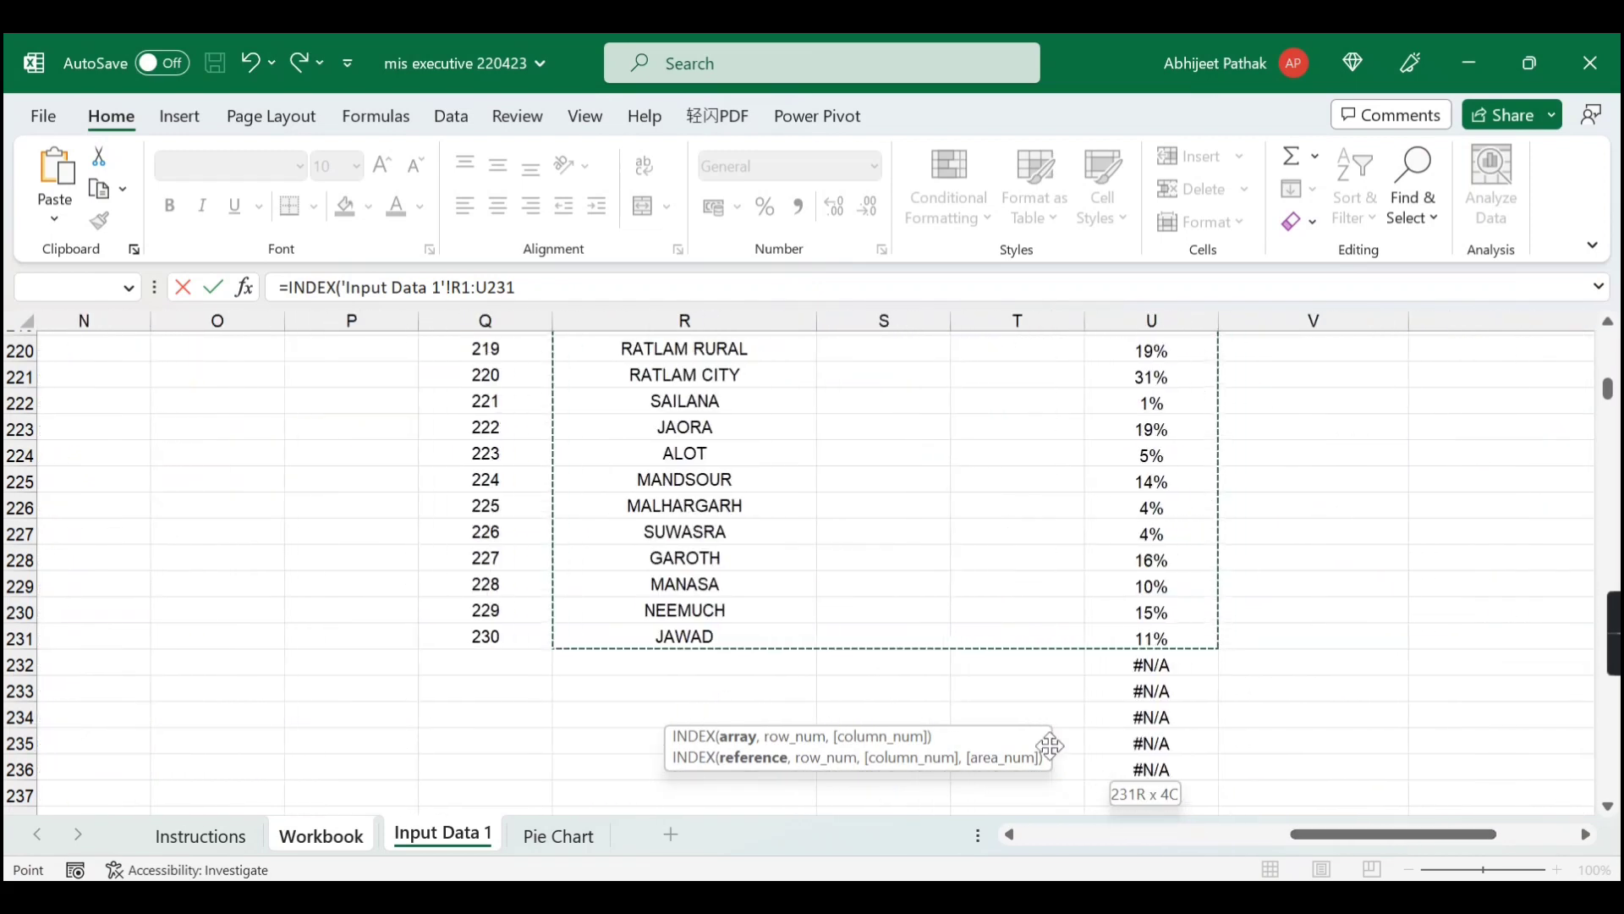
drag(1152, 607, 1152, 607)
key(F4)
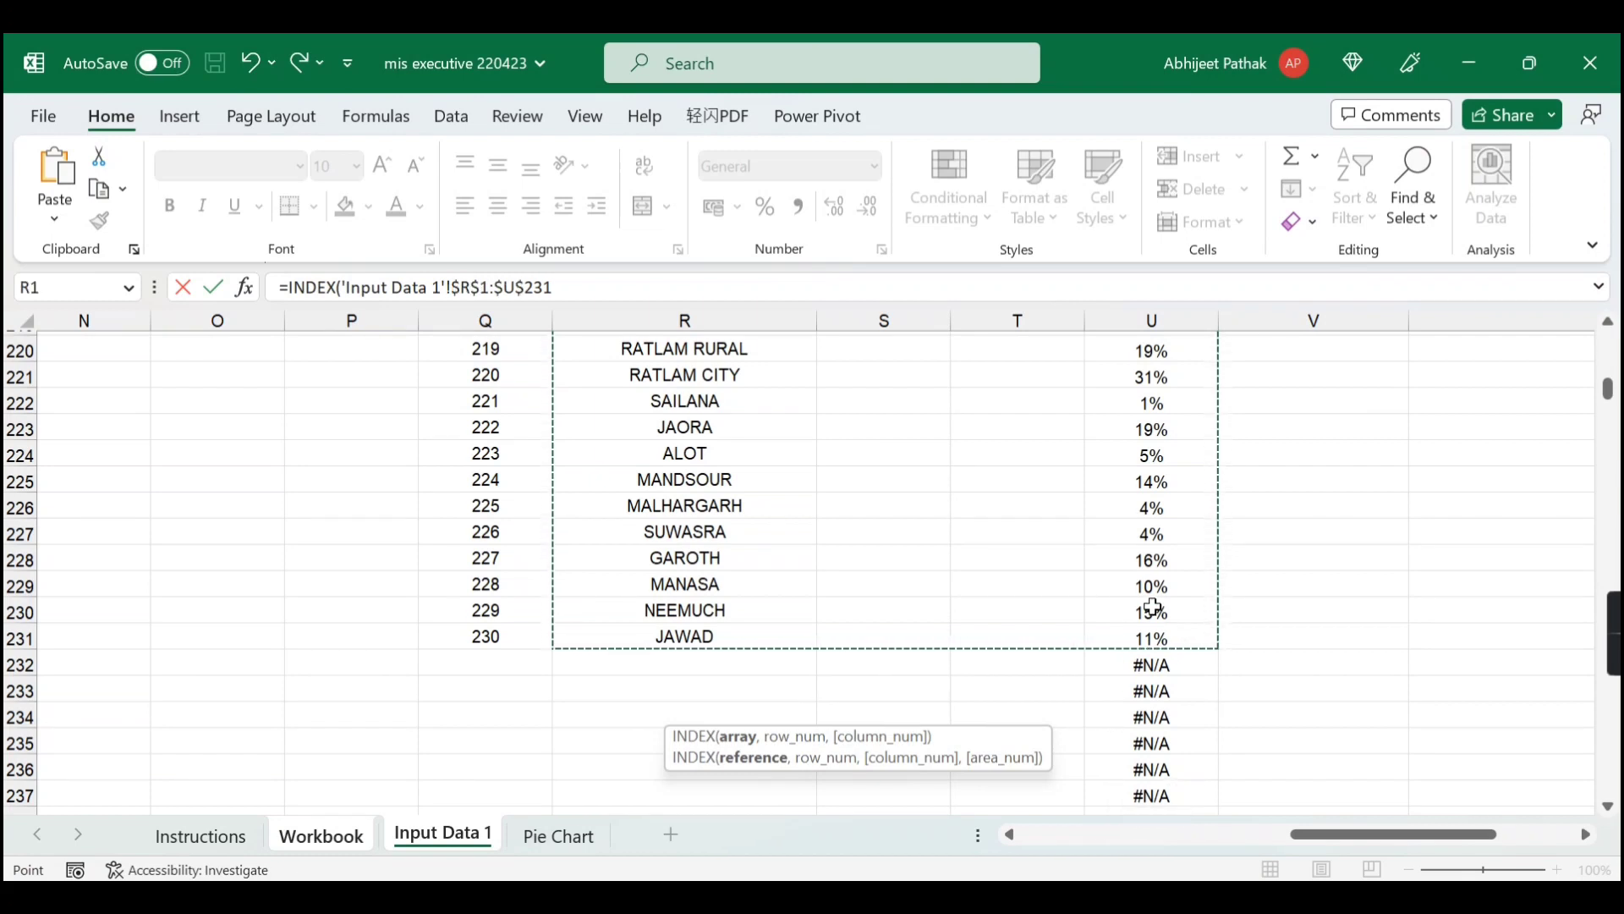
- Use MATCH for the INDEX row number, with a nested MAX function as its lookup value
text(,)
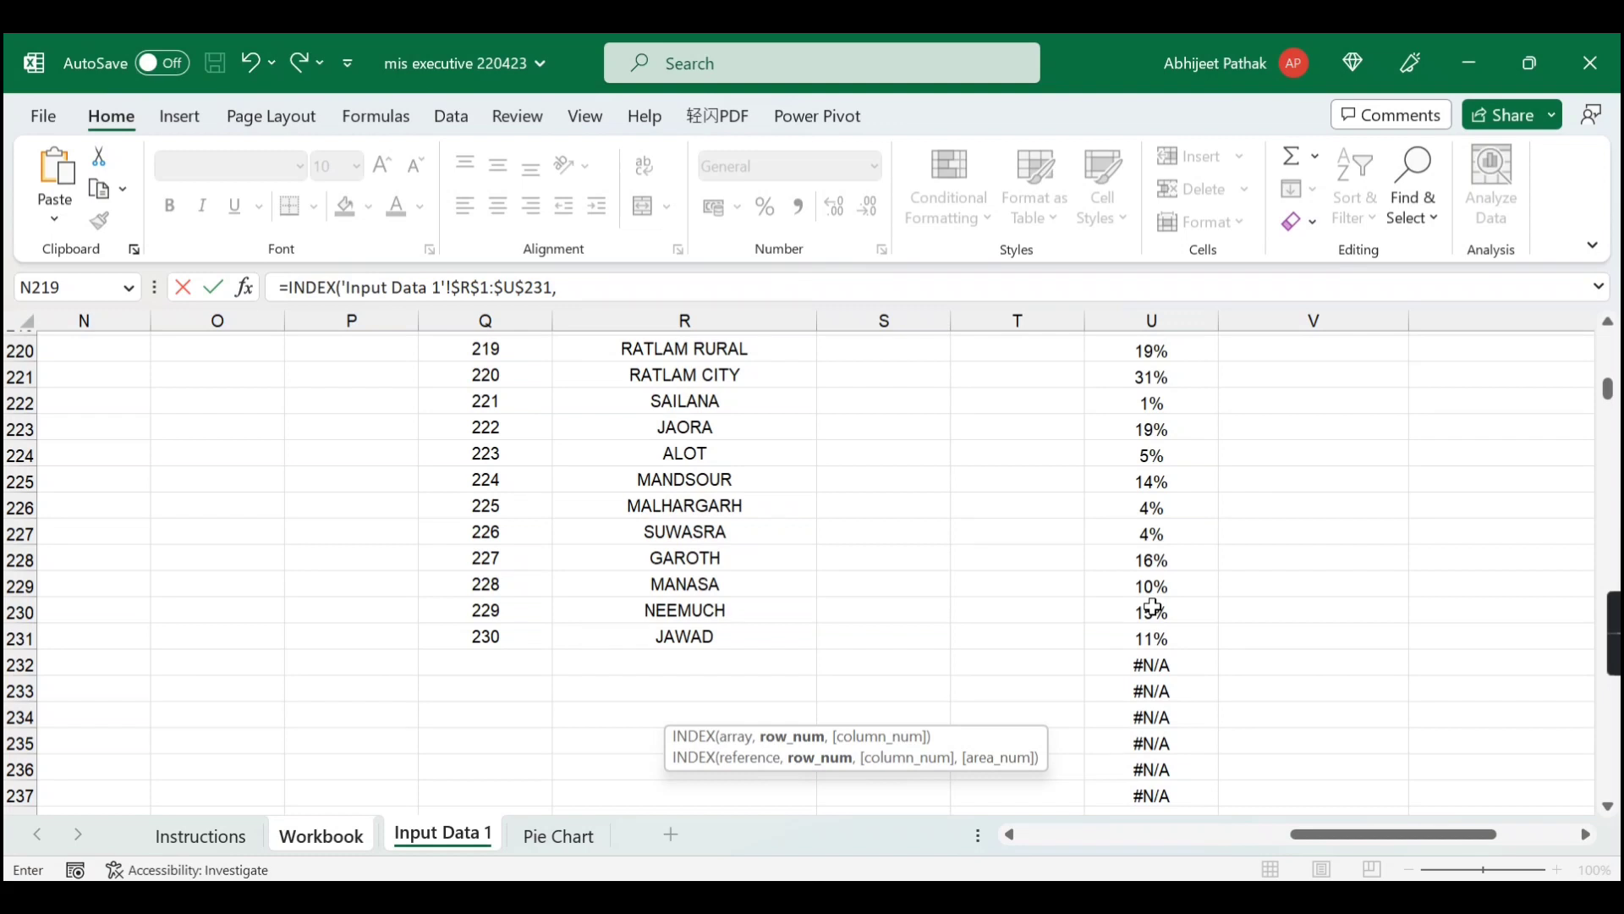
text(match)
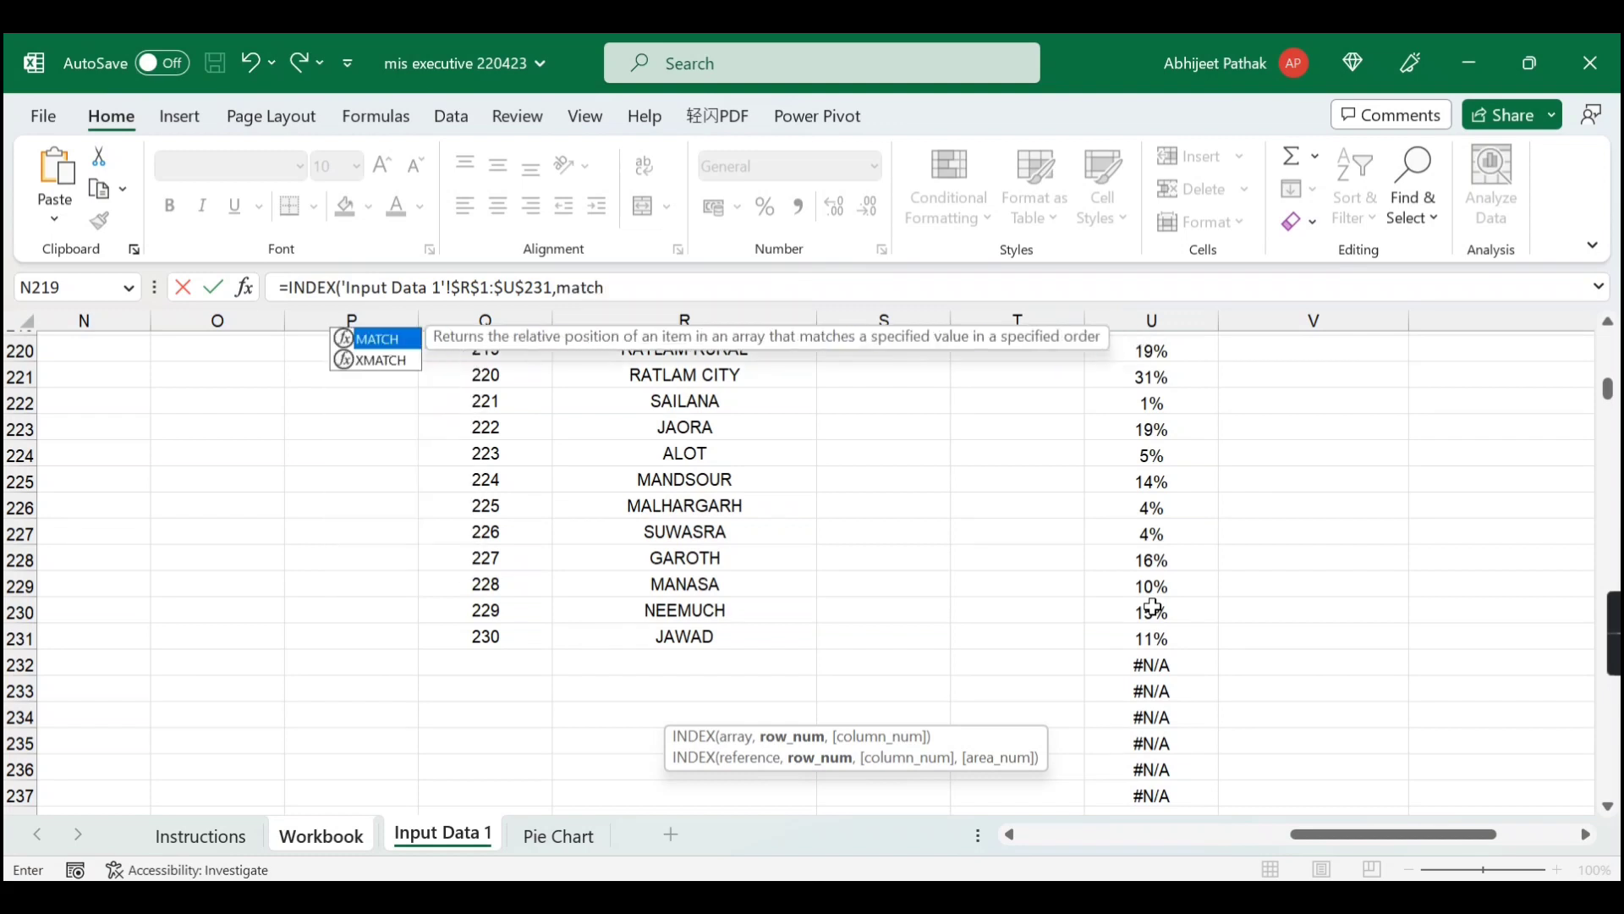
text((ma)
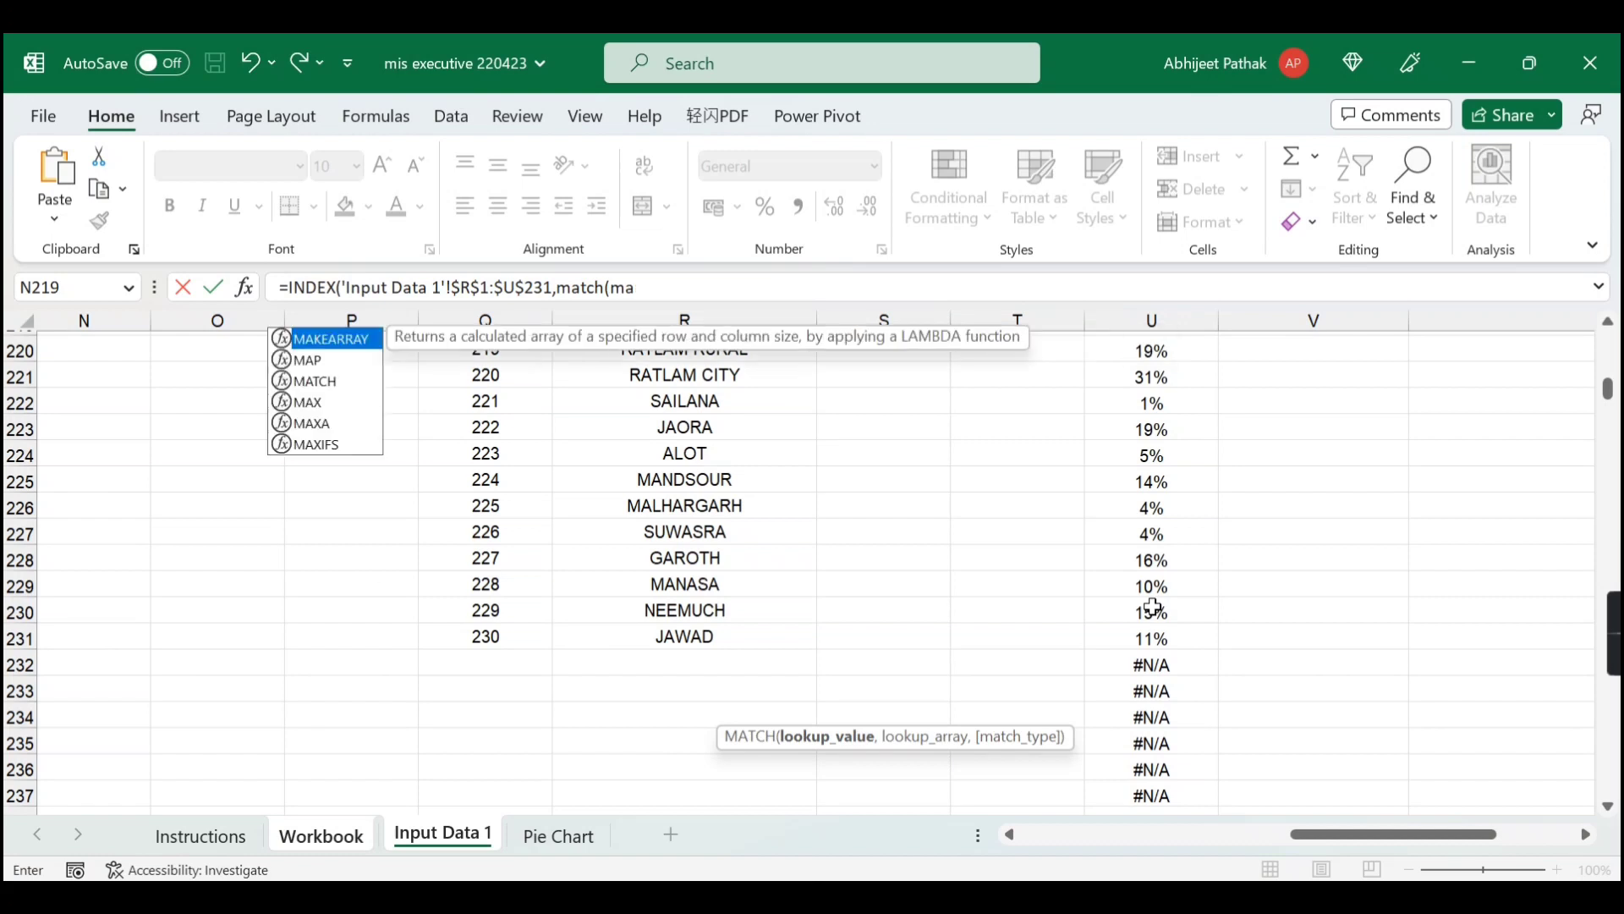
key(Tab)
- Give MAX the absolute Win Margin range $U$2:$U$231 on Input Data 1, and close it to continue with the lookup array
key(Up)
key(ctrl+Right)
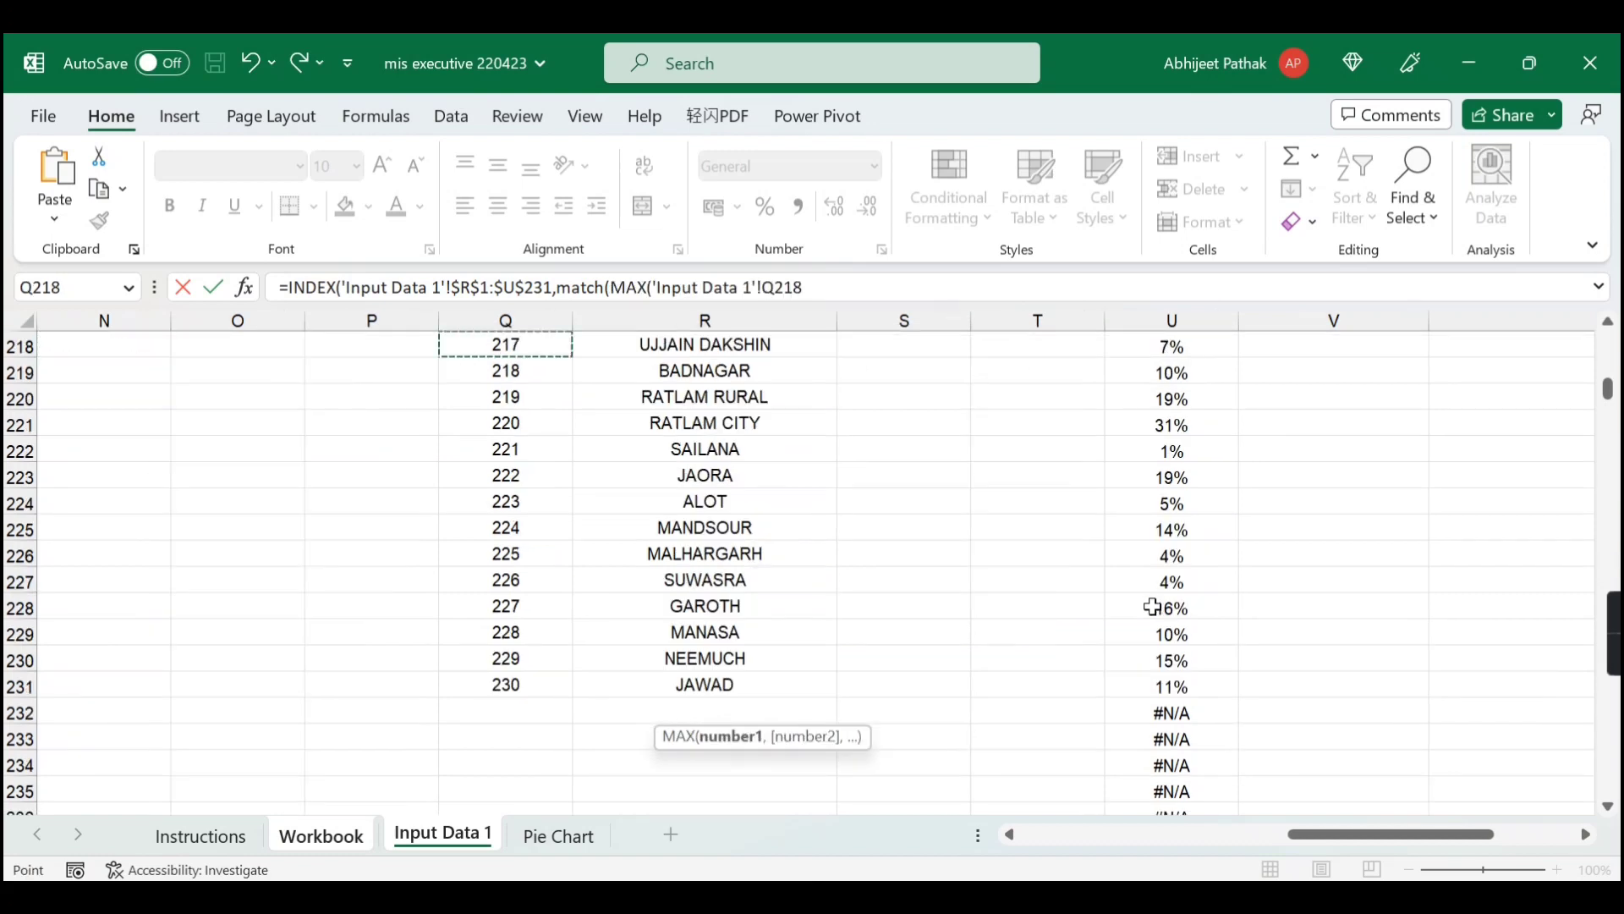
key(ctrl+Up)
key(Right)
key(Right)
key(Right)
key(Right)
key(Down)
key(shift+Down)
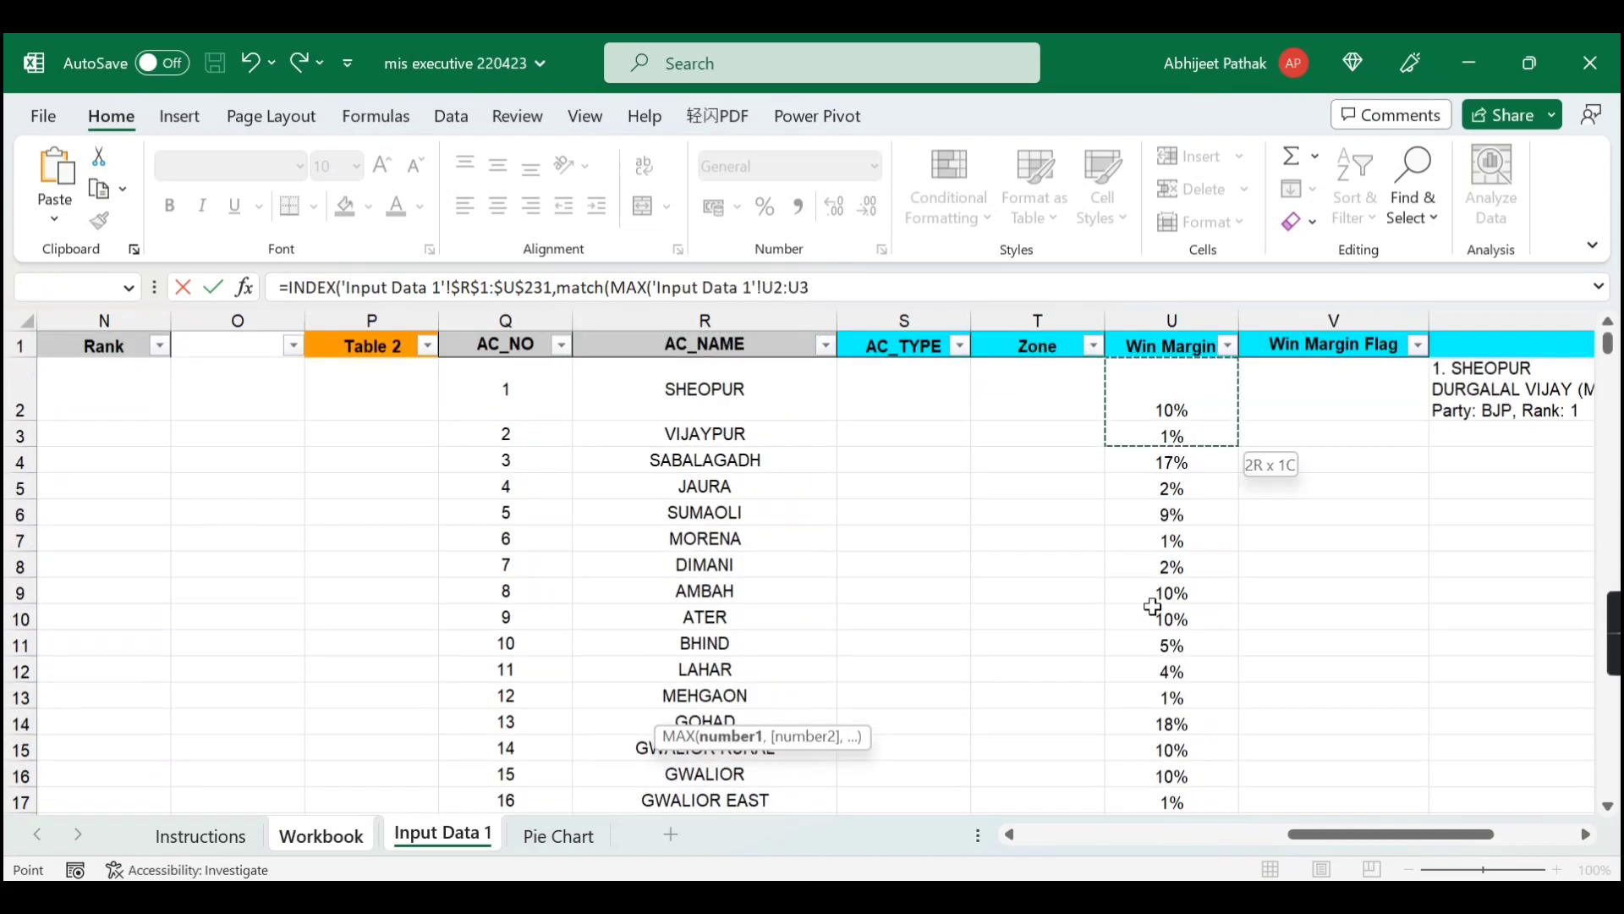
key(Left)
key(Left)
key(Left)
key(ctrl+Down)
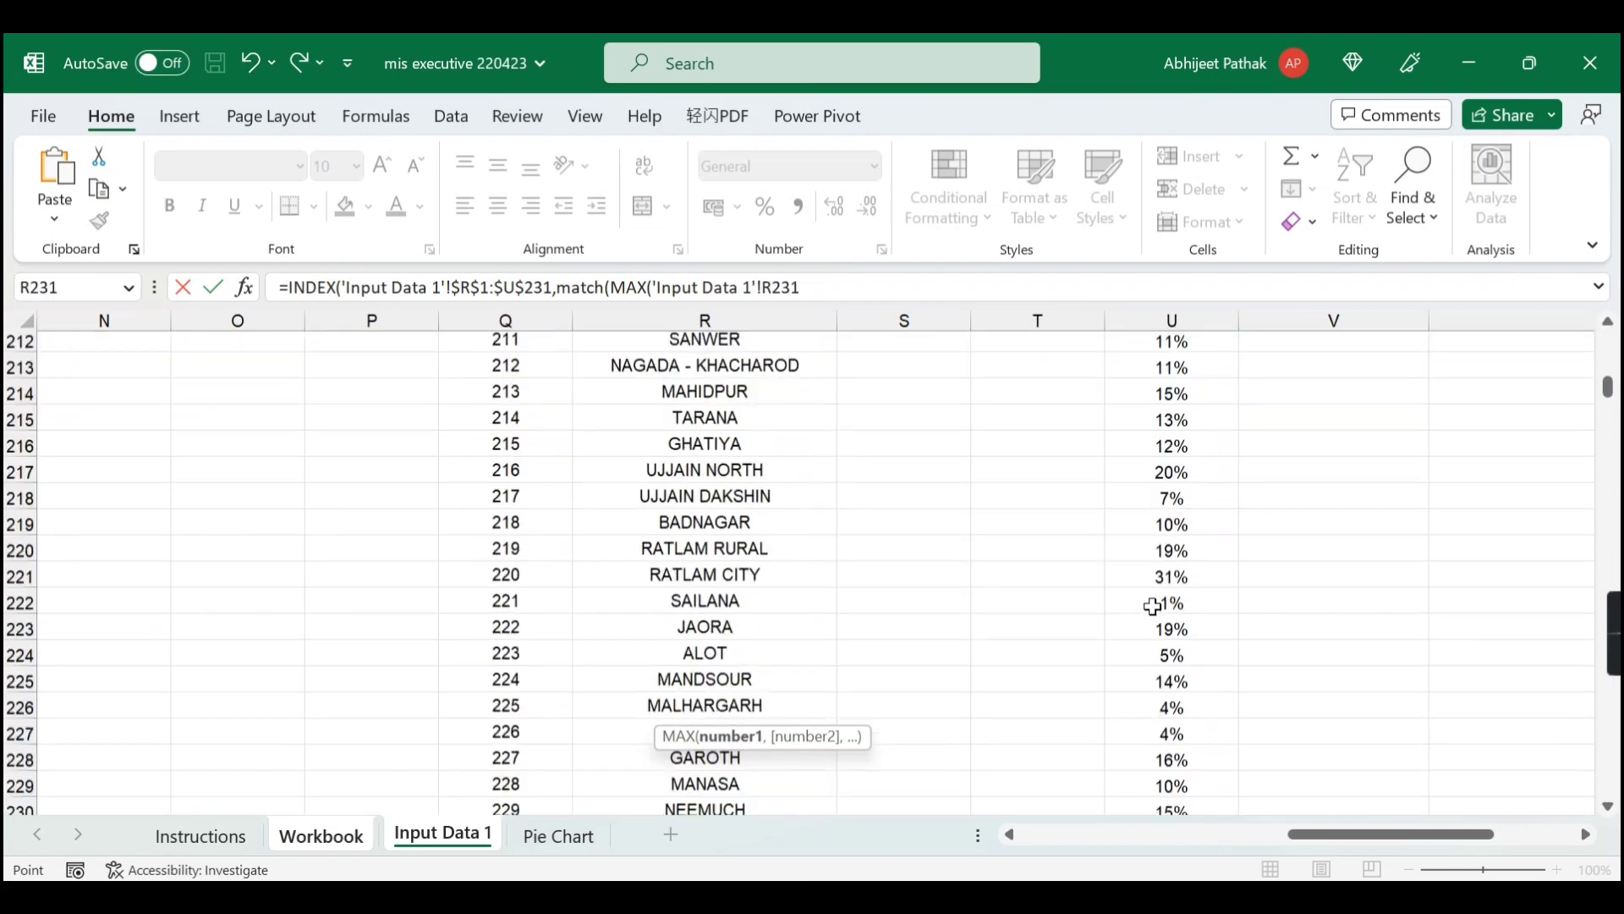
key(Right)
key(Right)
key(Right)
key(ctrl+shift+Up)
key(shift+Down)
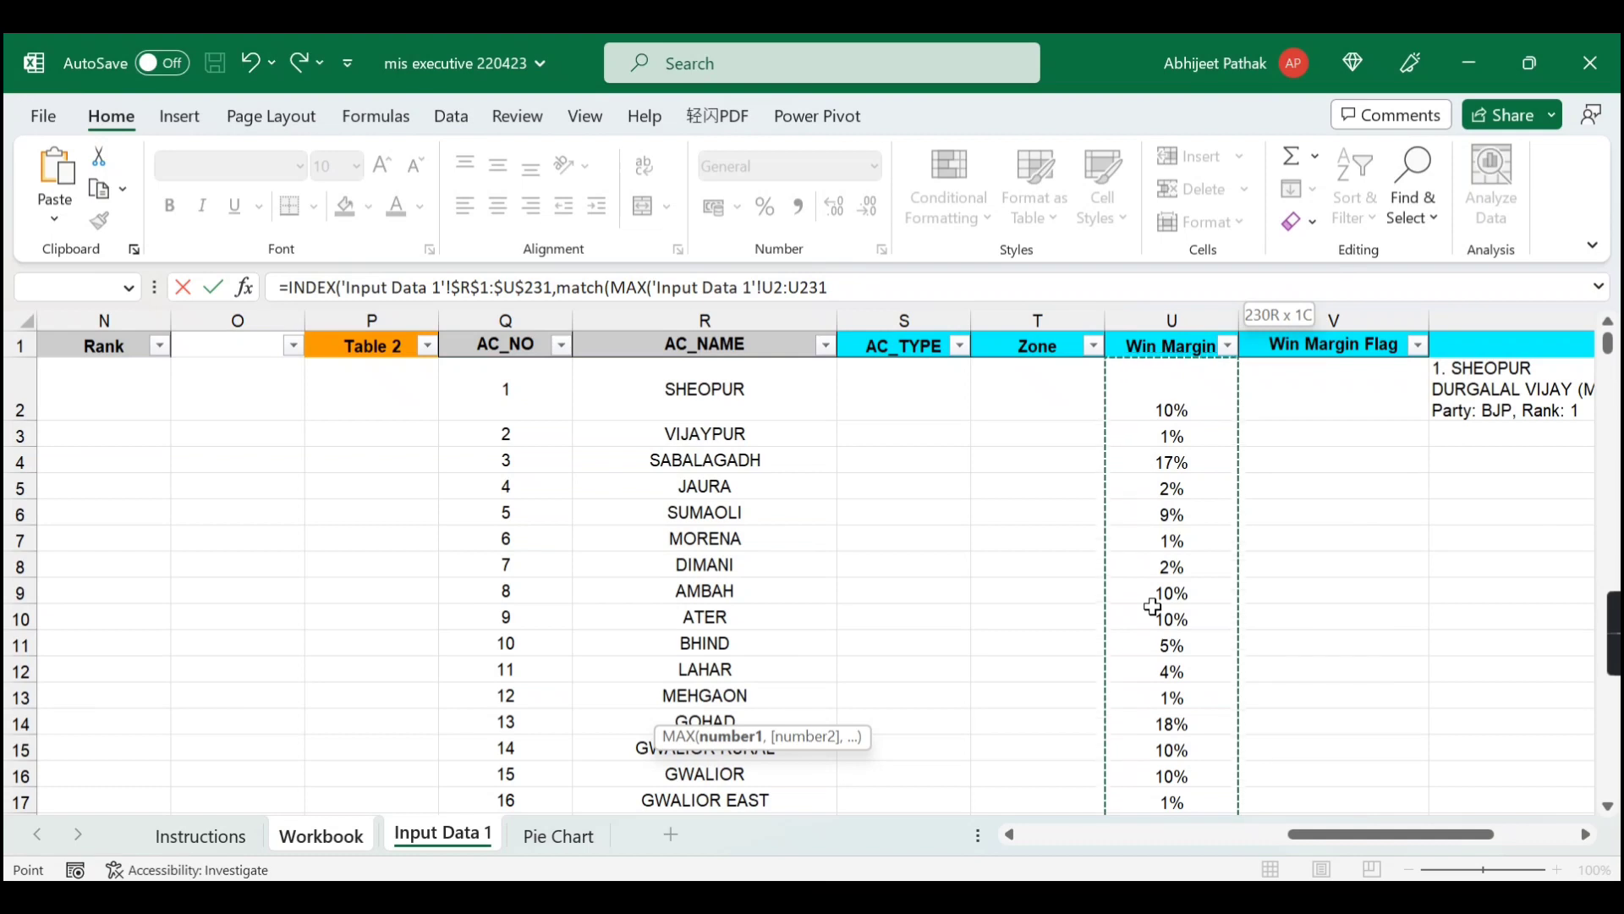
key(F4)
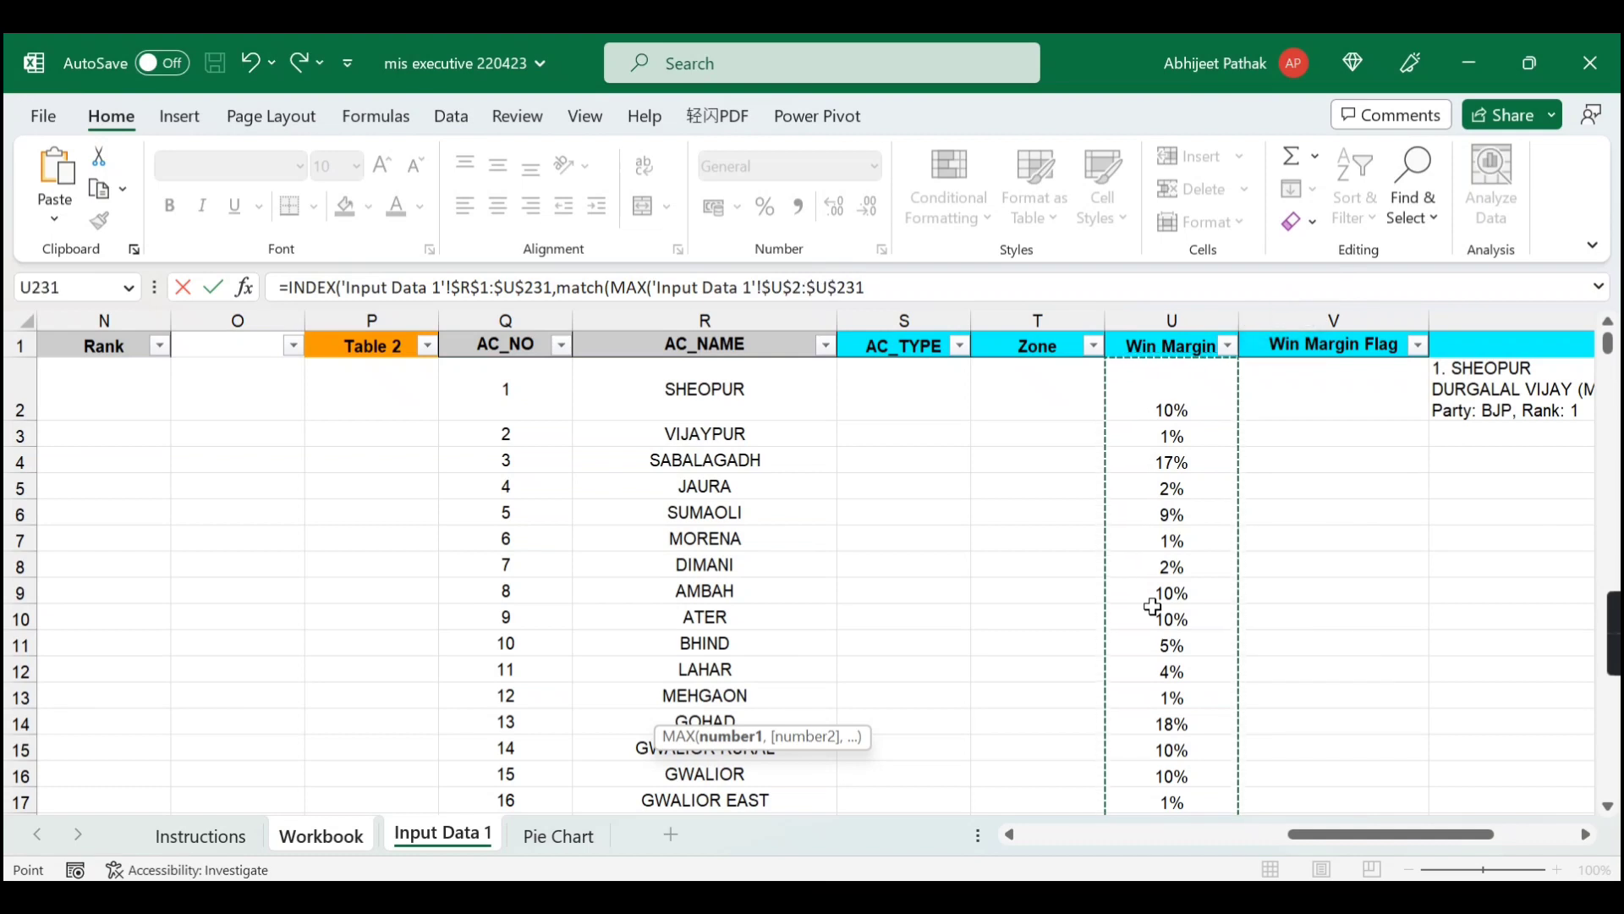
text(,)
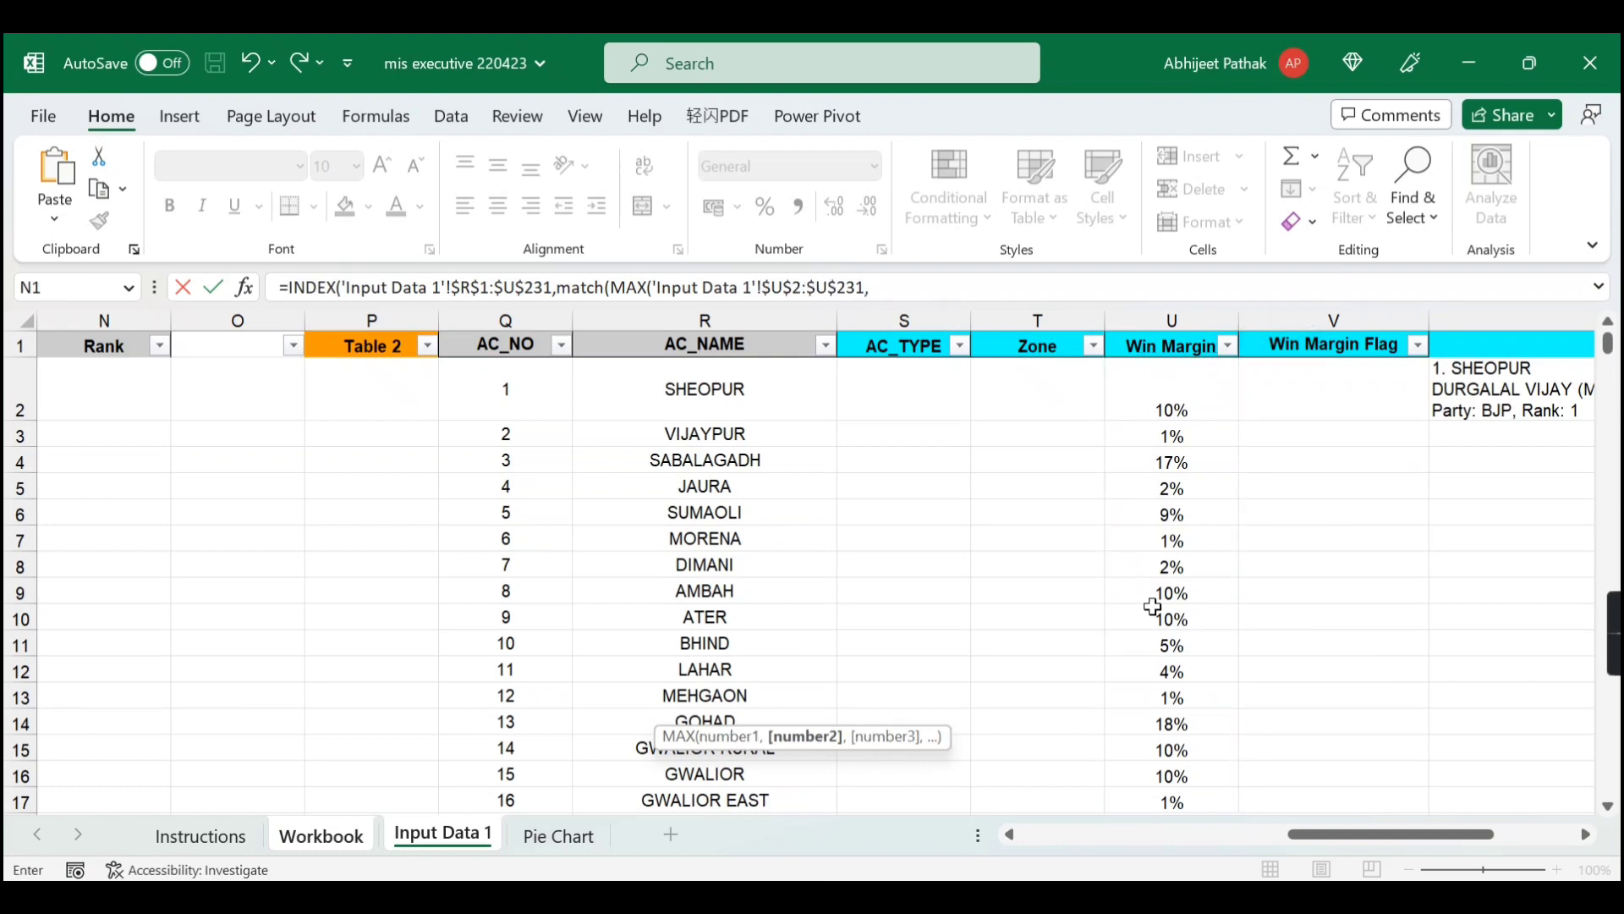
key(BackSpace)
text(),)
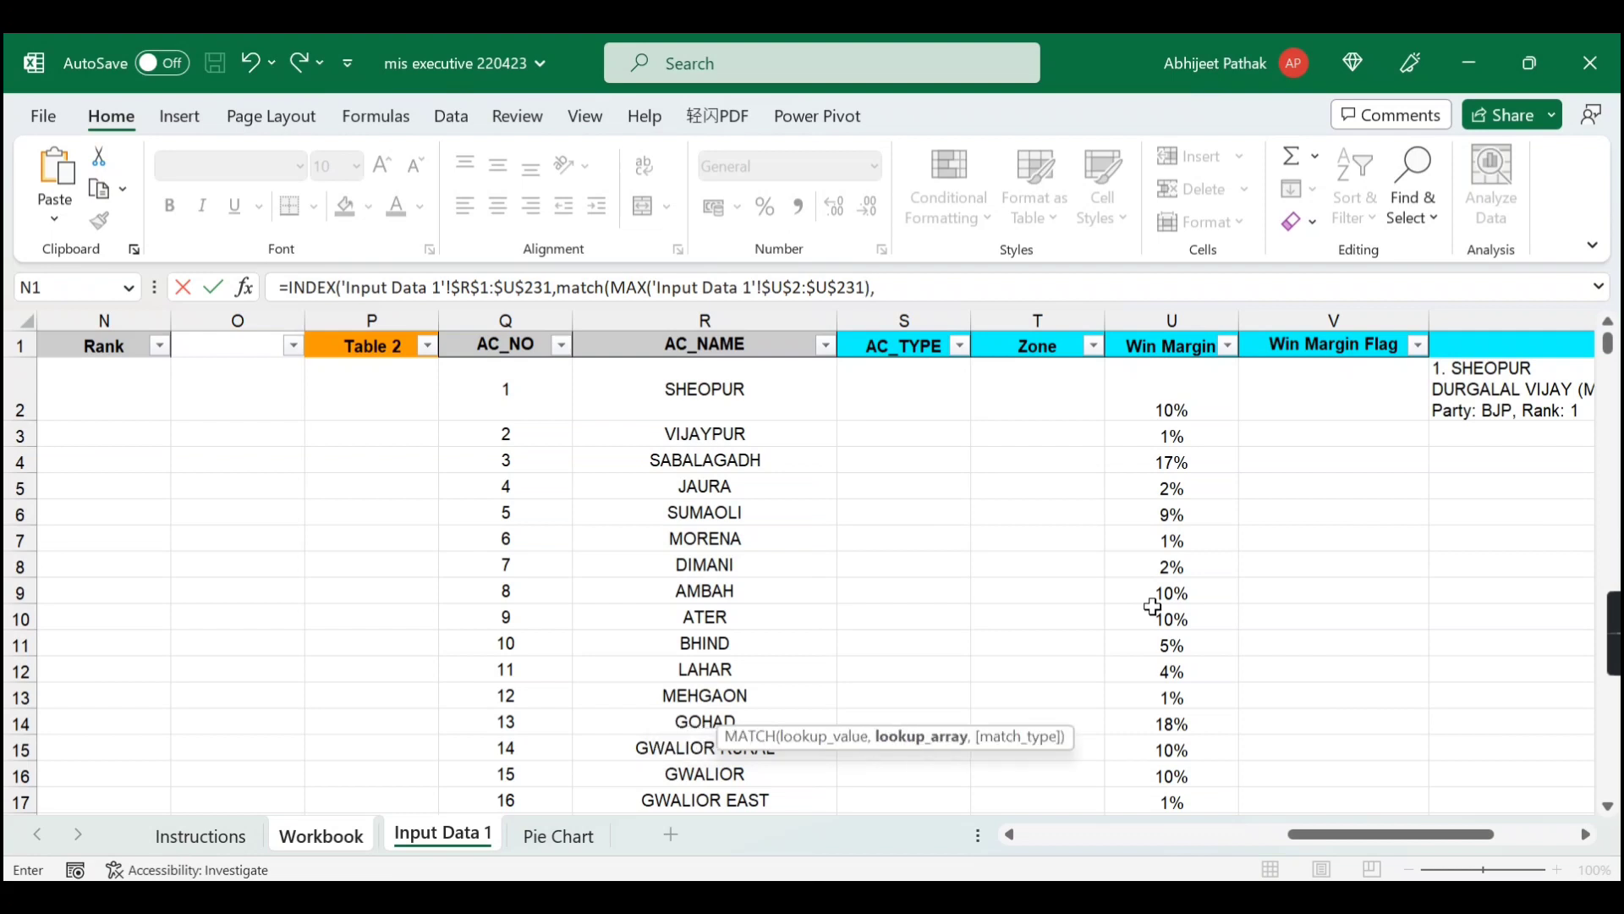
- Set MATCH's lookup array to the Win Margin range U2:U231 on Input Data 1, with match type 0 for an exact match
key(Right)
key(Right)
key(Right)
key(Right)
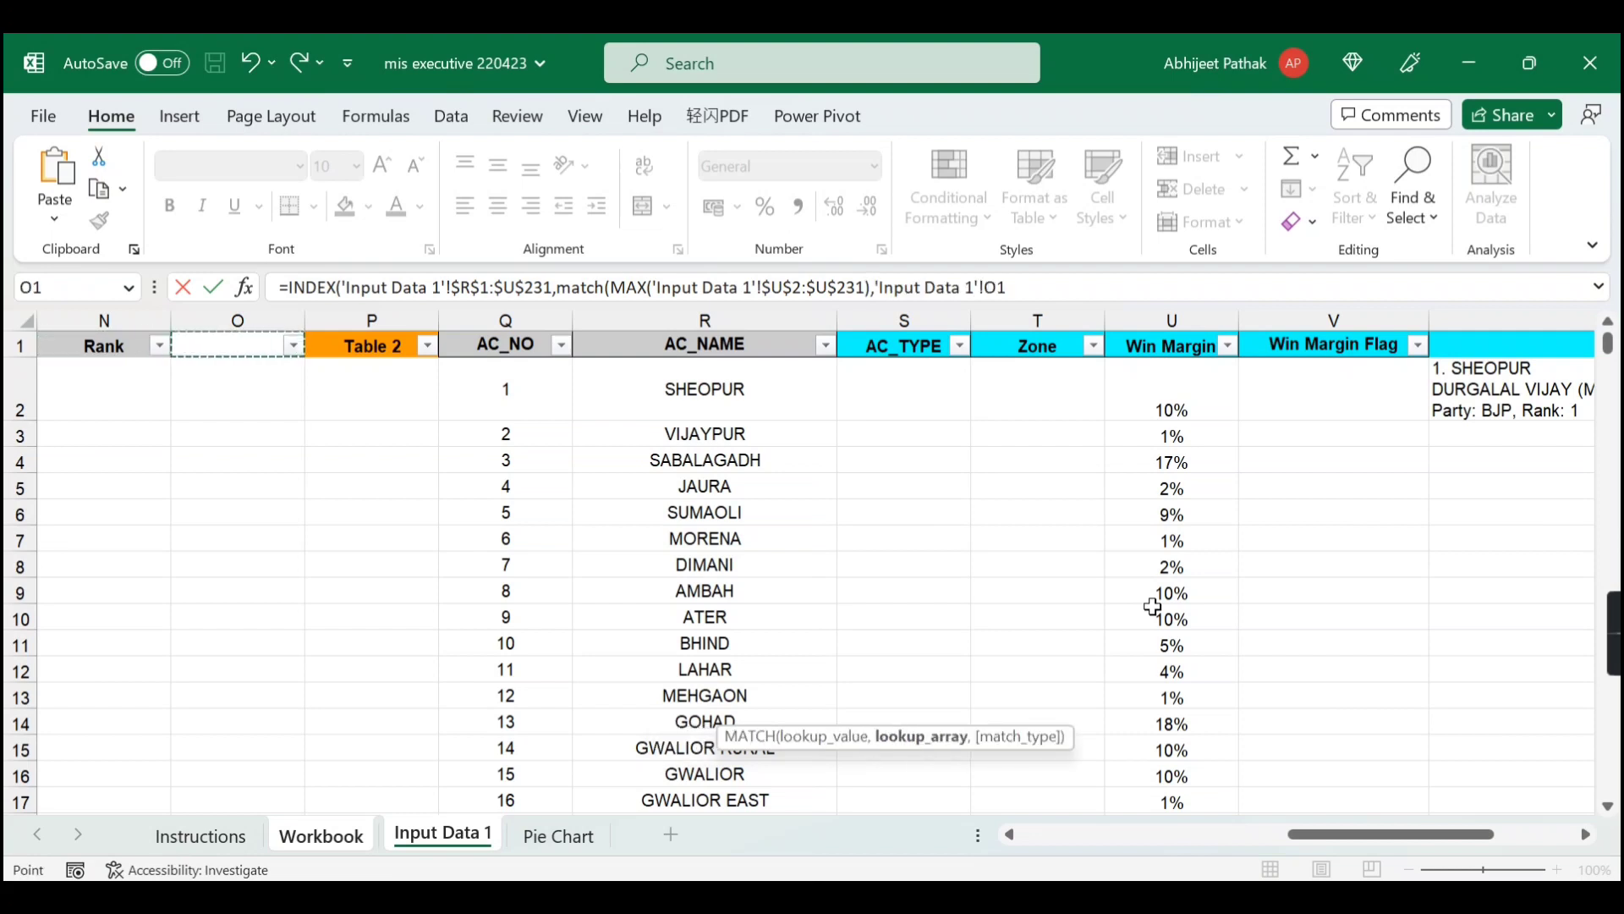
key(Down)
key(ctrl+Down)
key(Right)
key(Right)
key(Right)
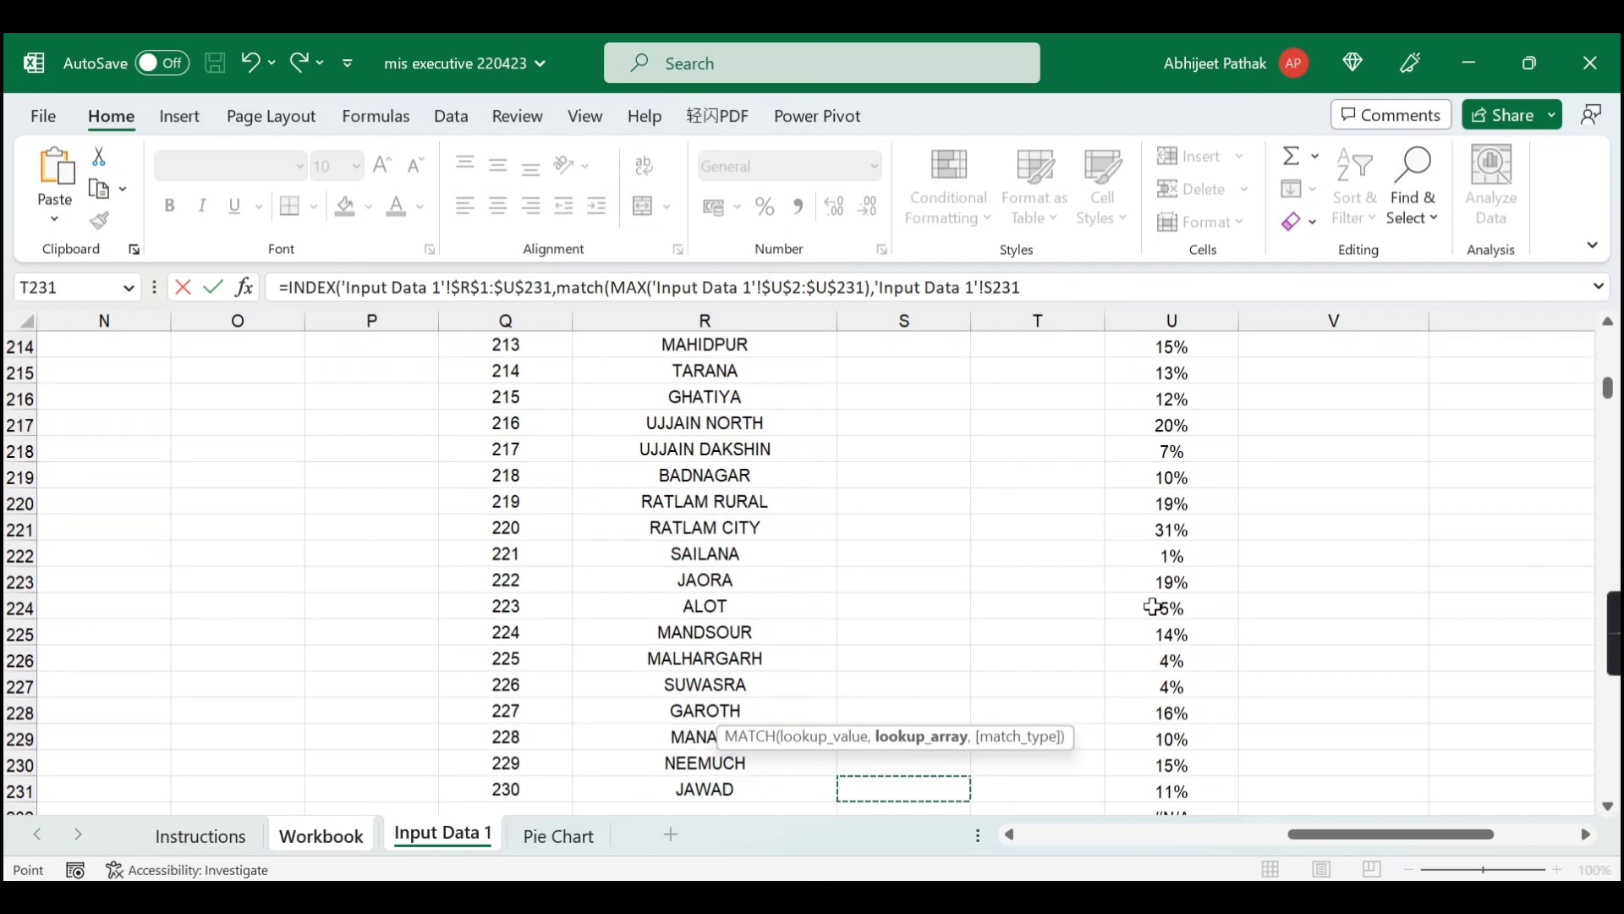
key(ctrl+shift+Up)
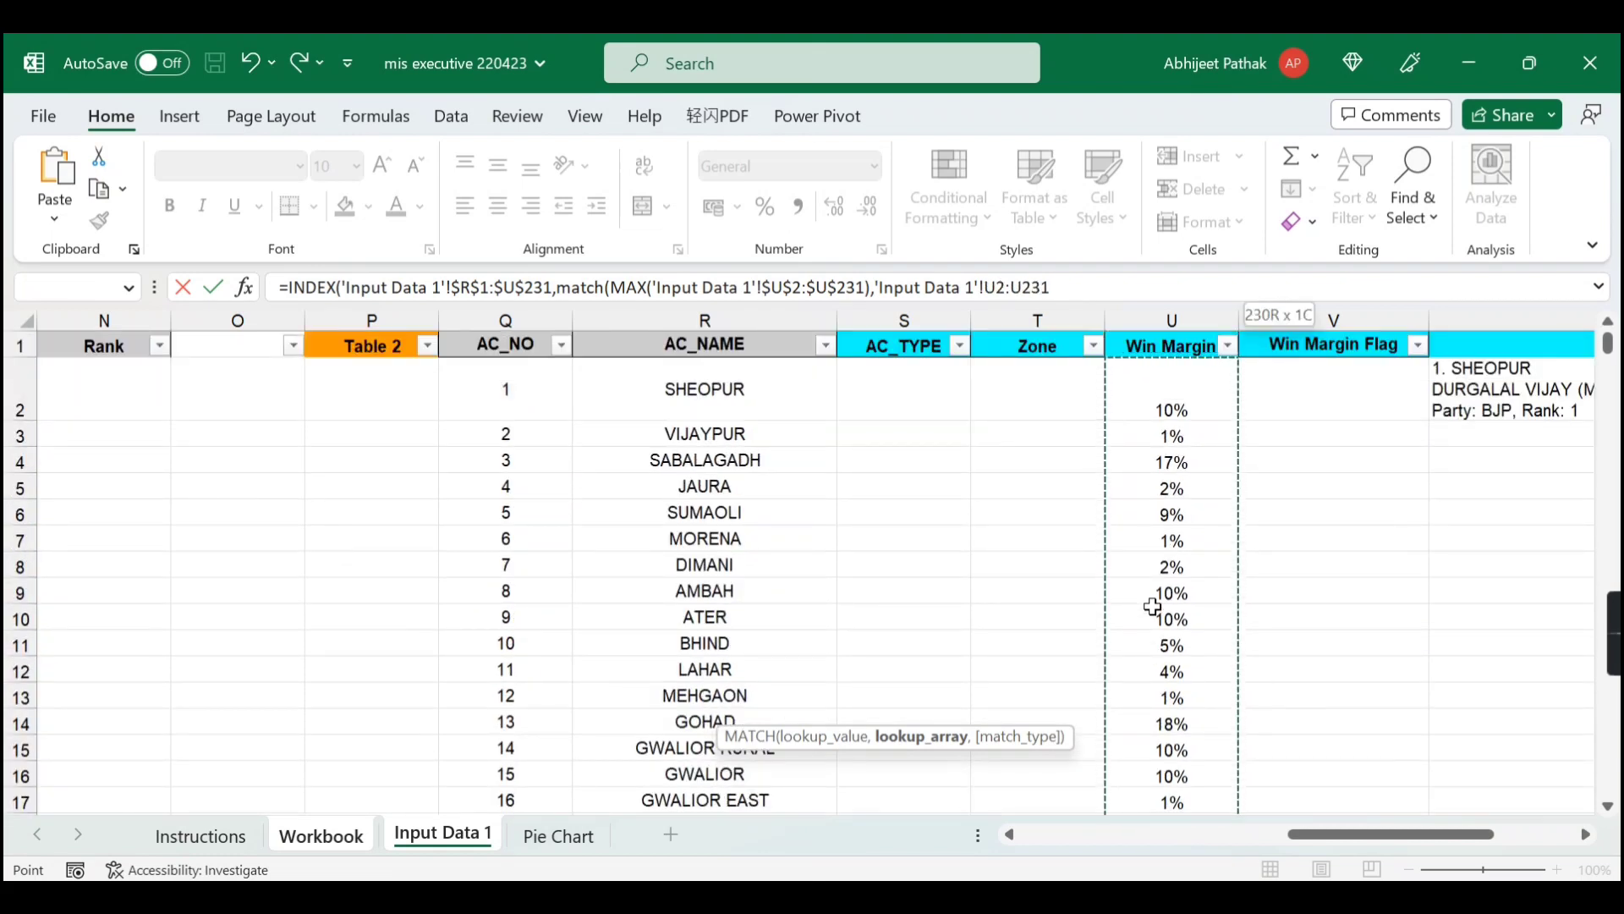
text(,0))
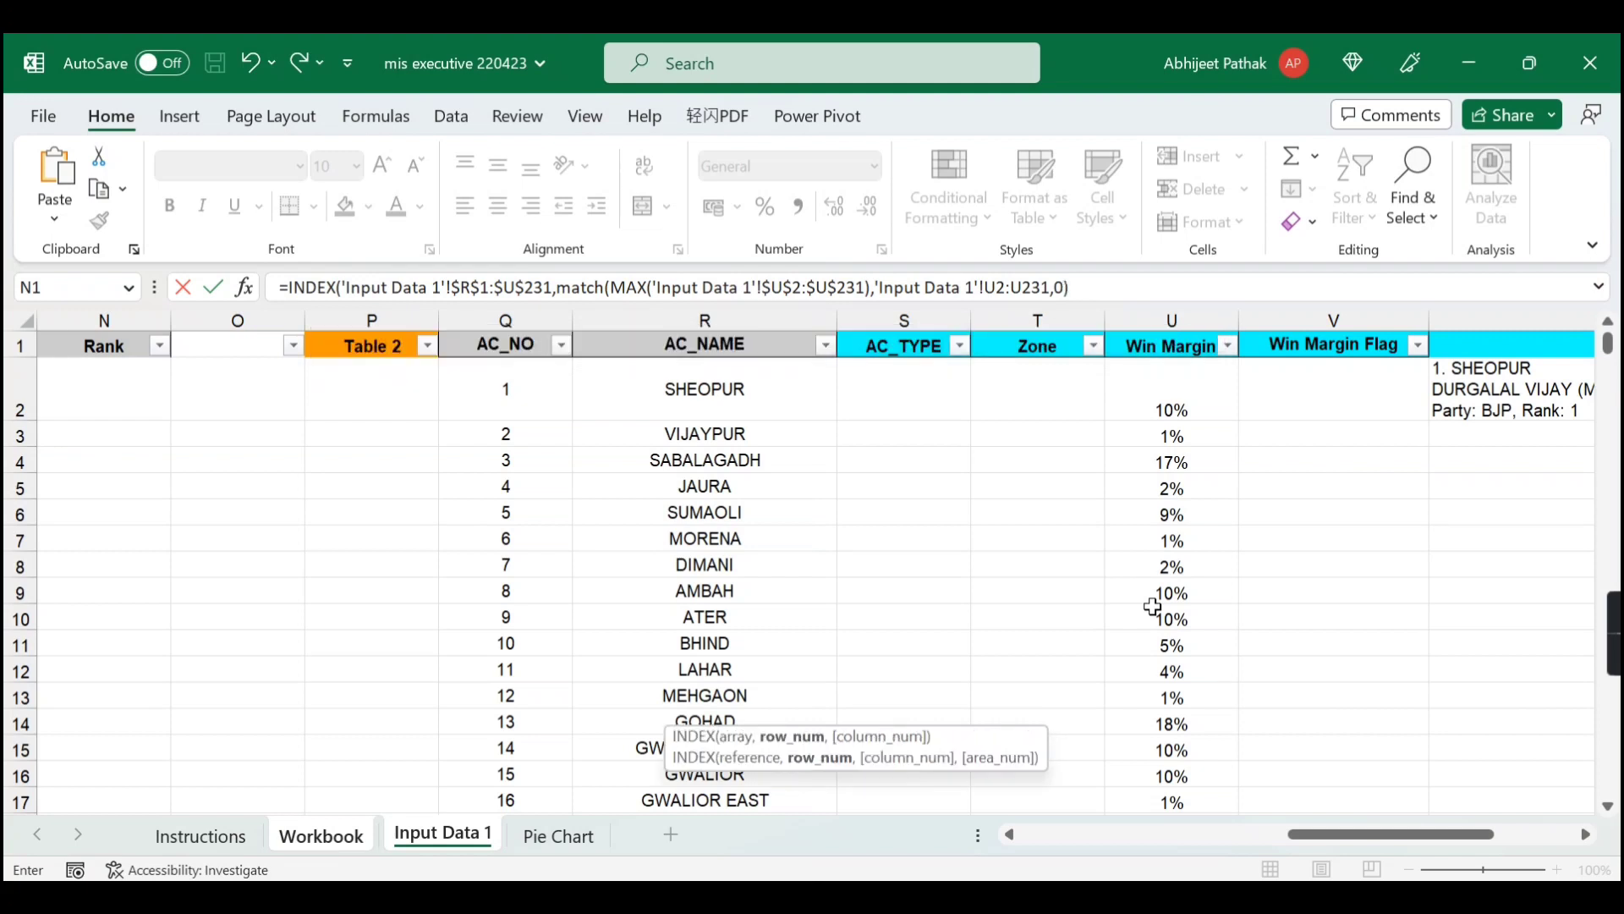
- Set the INDEX column number to 4, complete the formula in G5 and format the cell as a percentage
text(,4)
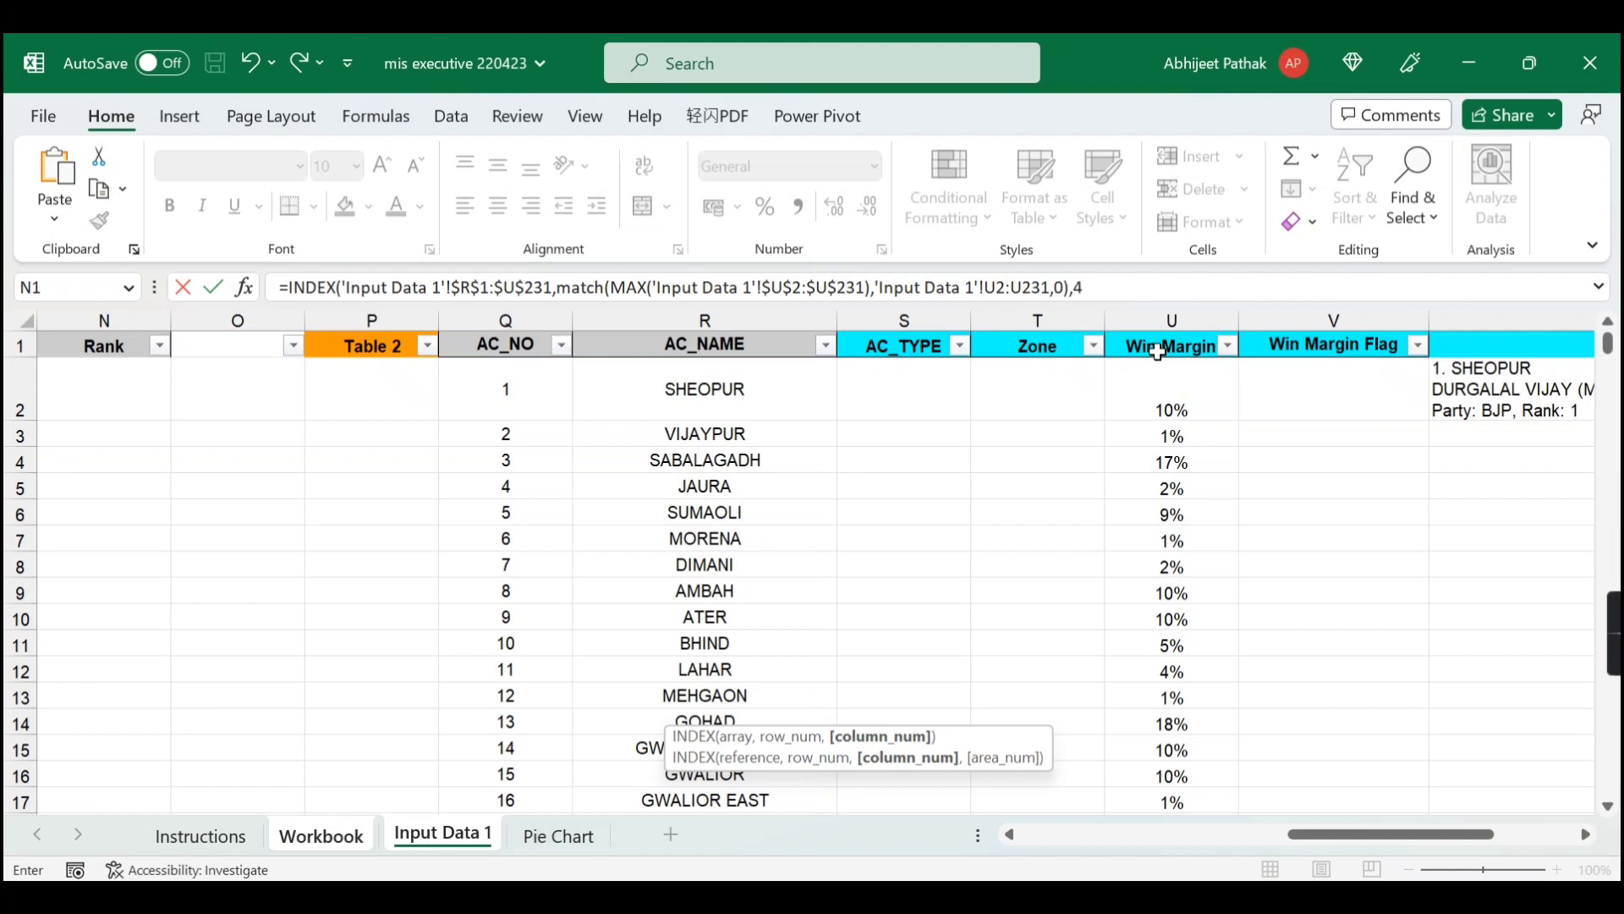
key(Return)
key(Up)
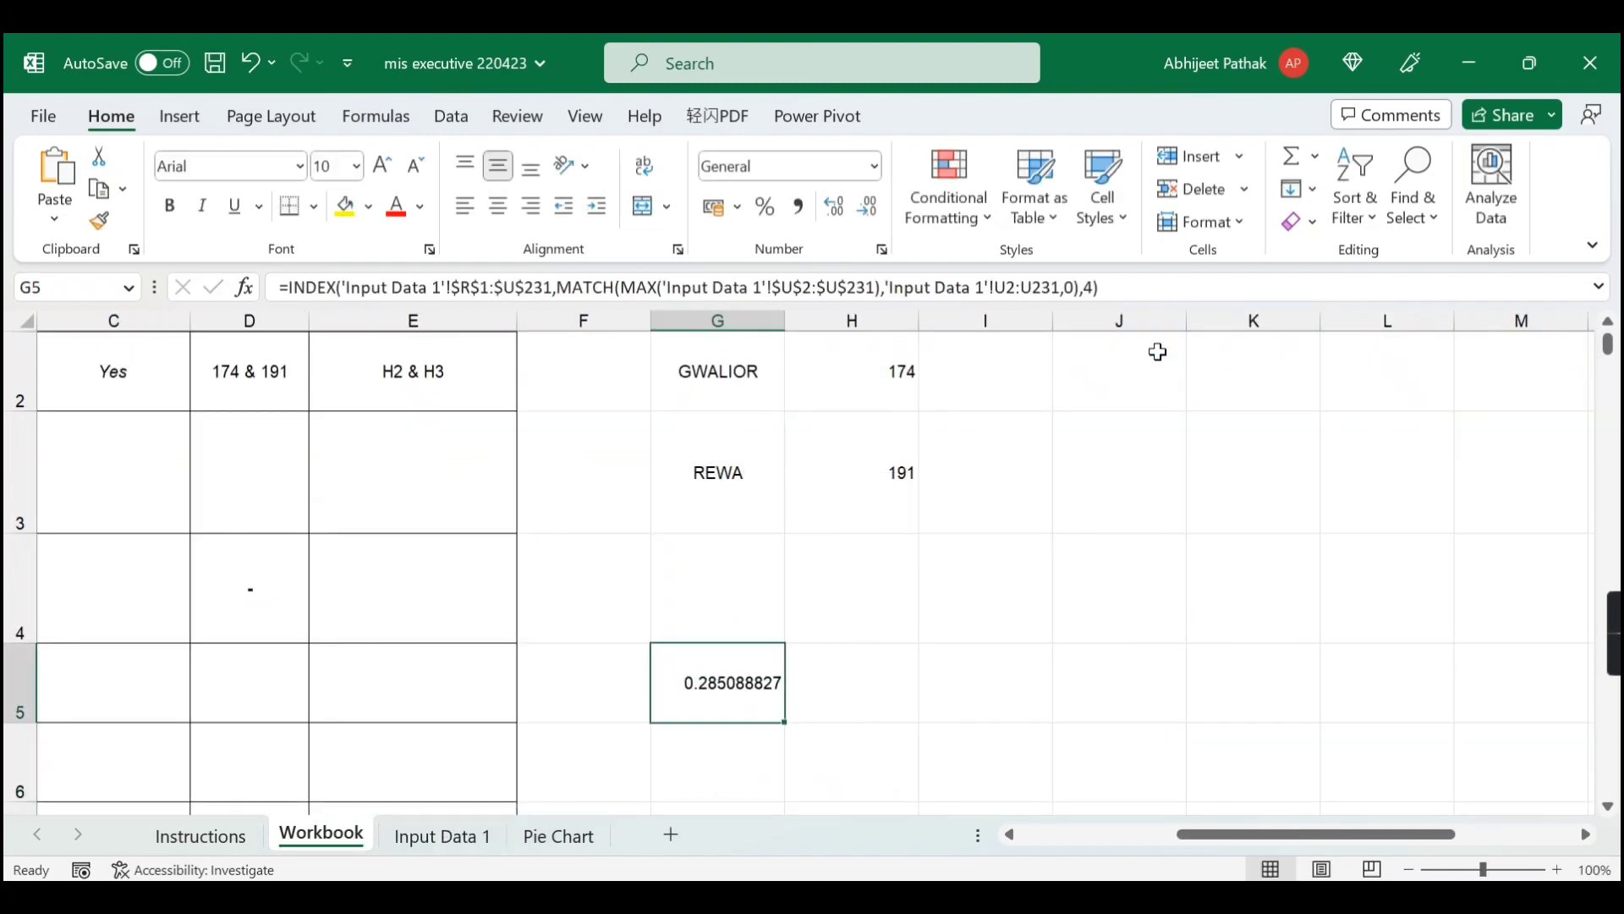
click(766, 207)
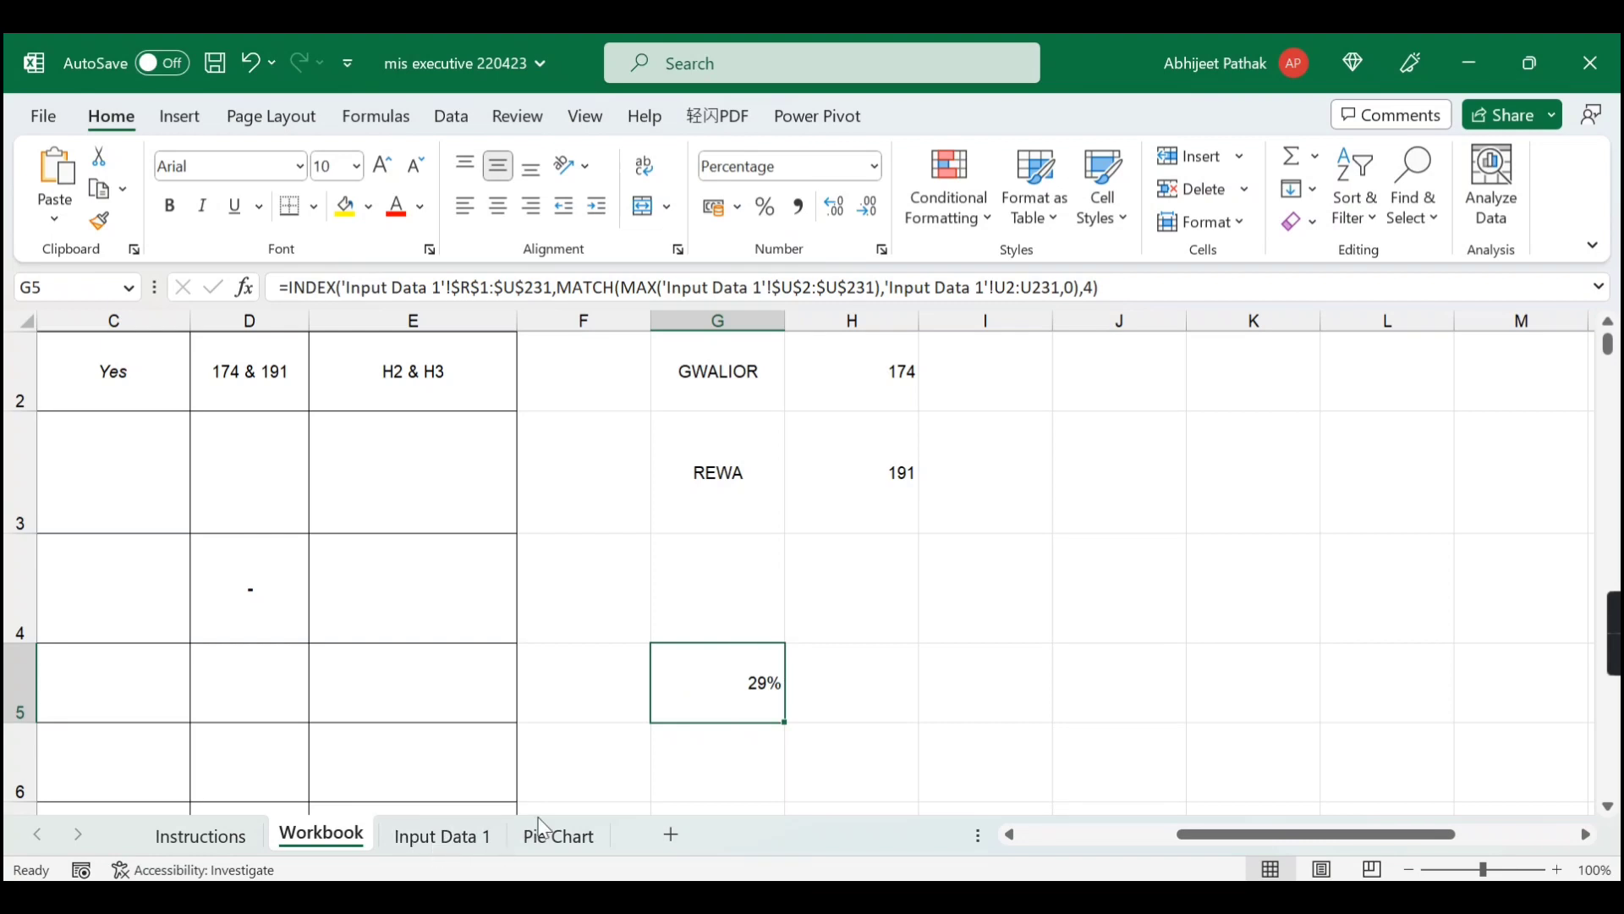
- Check the list of Win Margin values in the column's filter on Input Data 1, without applying a filter
click(453, 838)
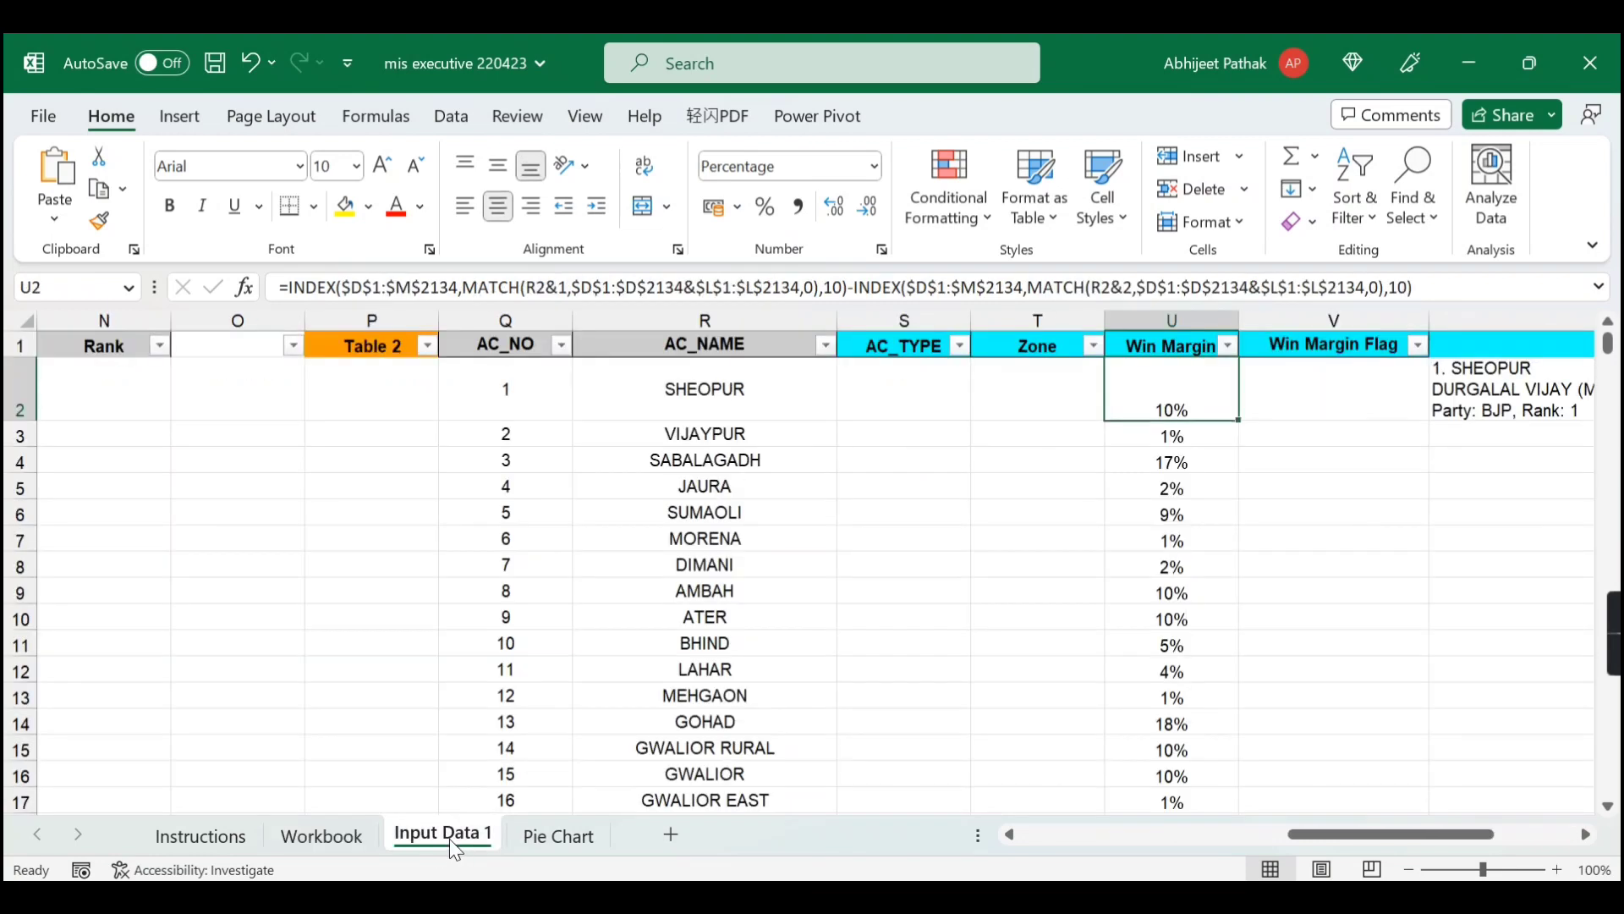
click(1227, 344)
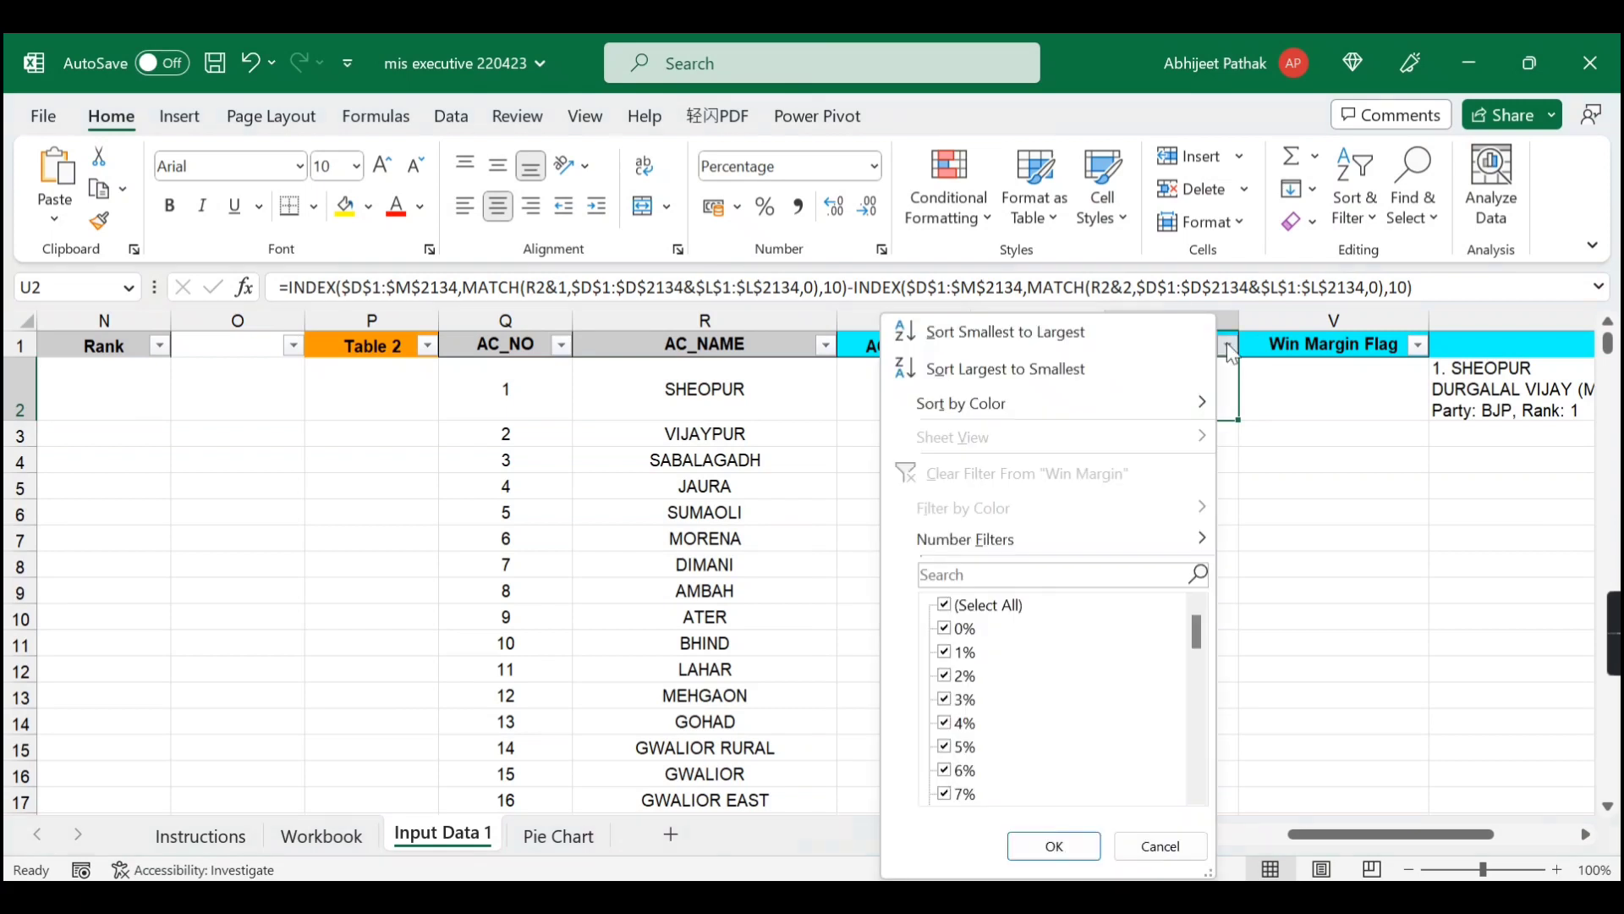
key(Escape)
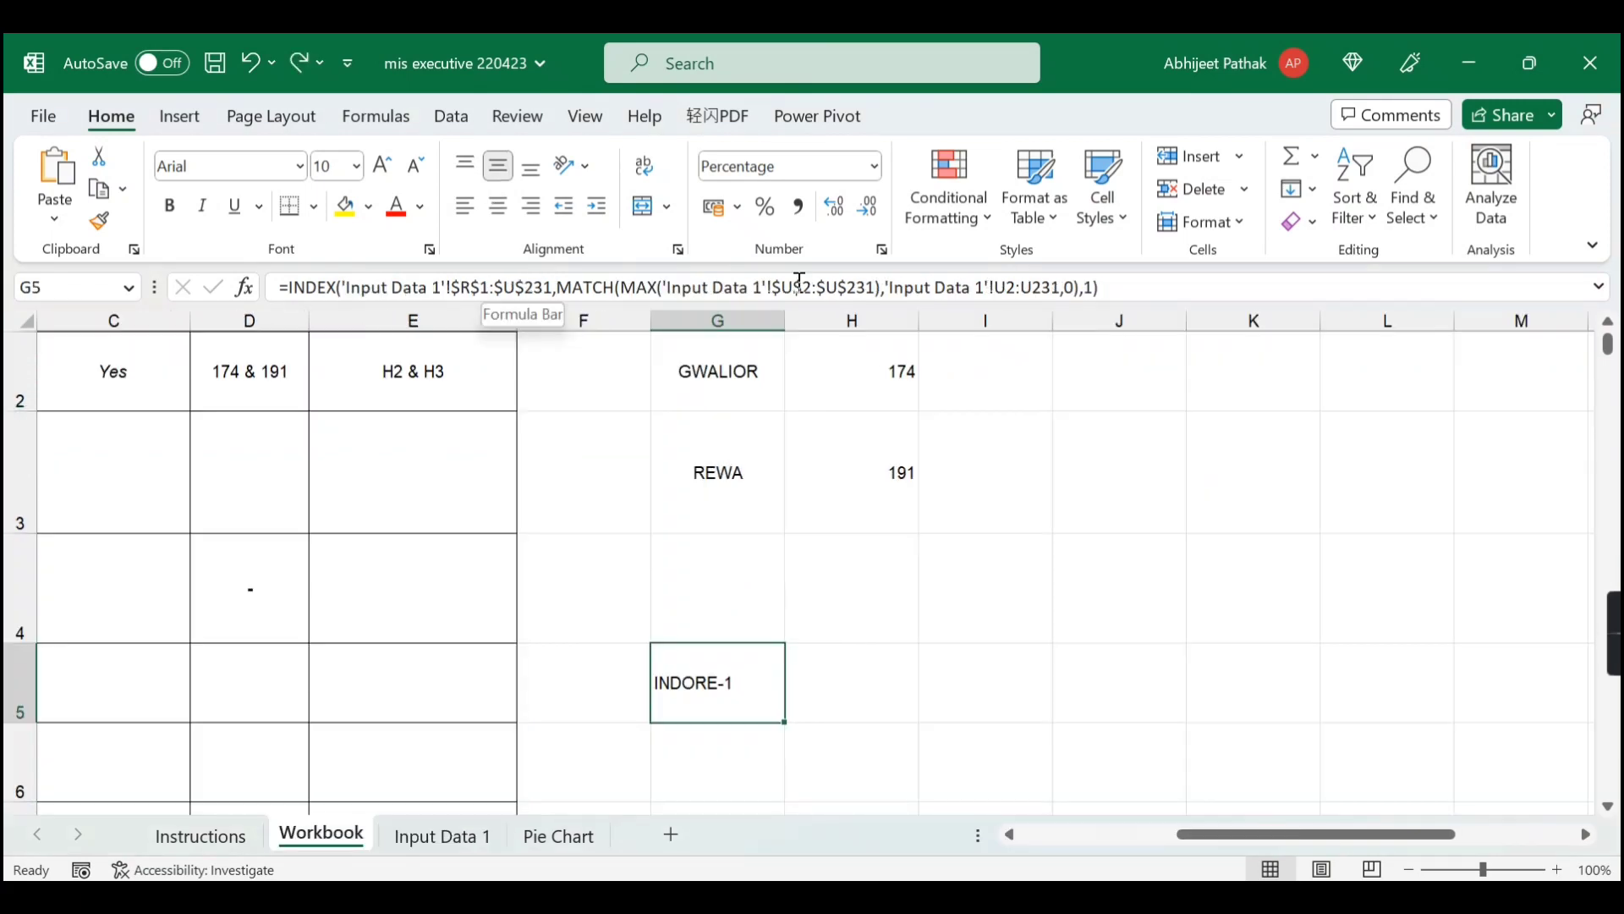
- In the G5 formula, start both Win Margin ranges at row 1, making them $U$1:$U$231 in MAX and U1:U231 in MATCH
click(813, 287)
key(BackSpace)
text(1)
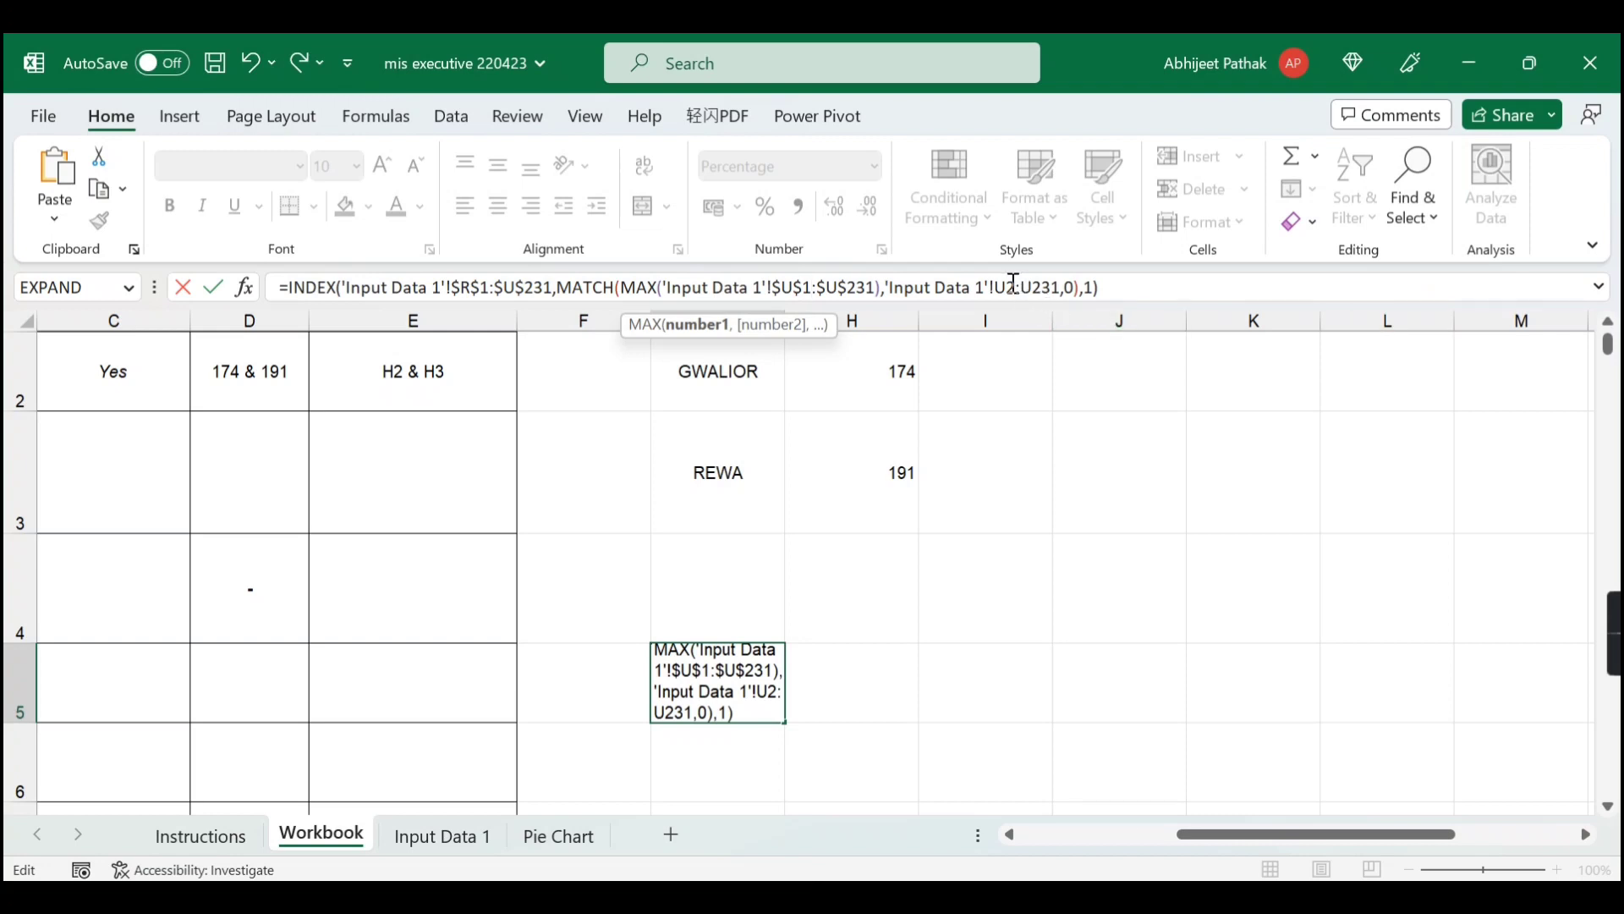
click(1013, 284)
key(BackSpace)
text(1)
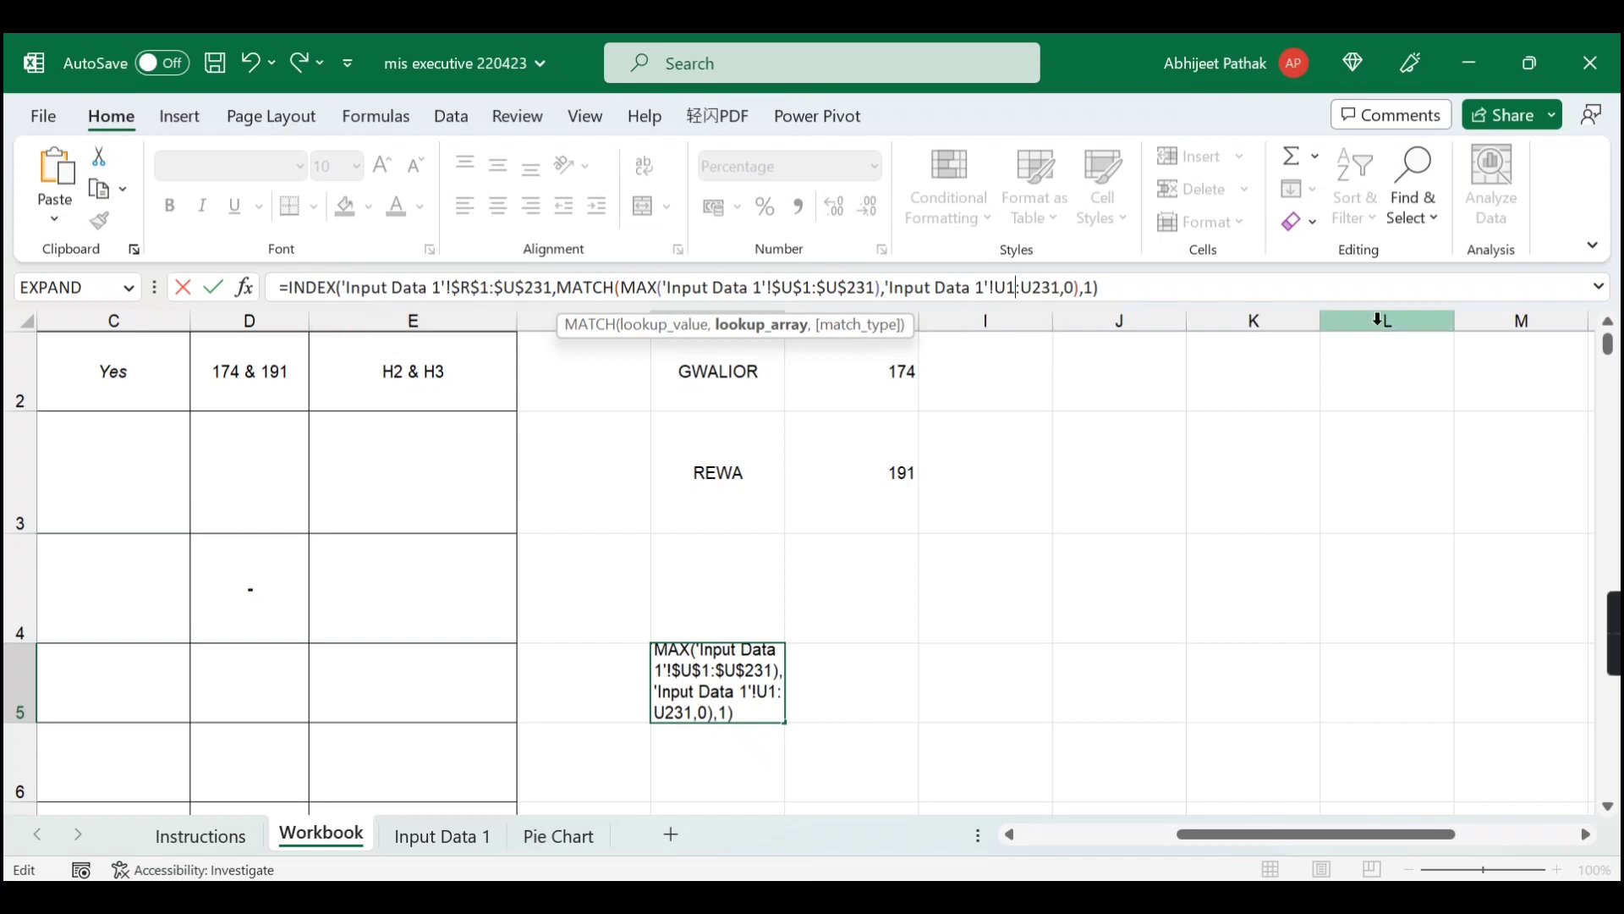
- Set the INDEX column number in G5 to 4 to return the highest win margin itself
click(1094, 285)
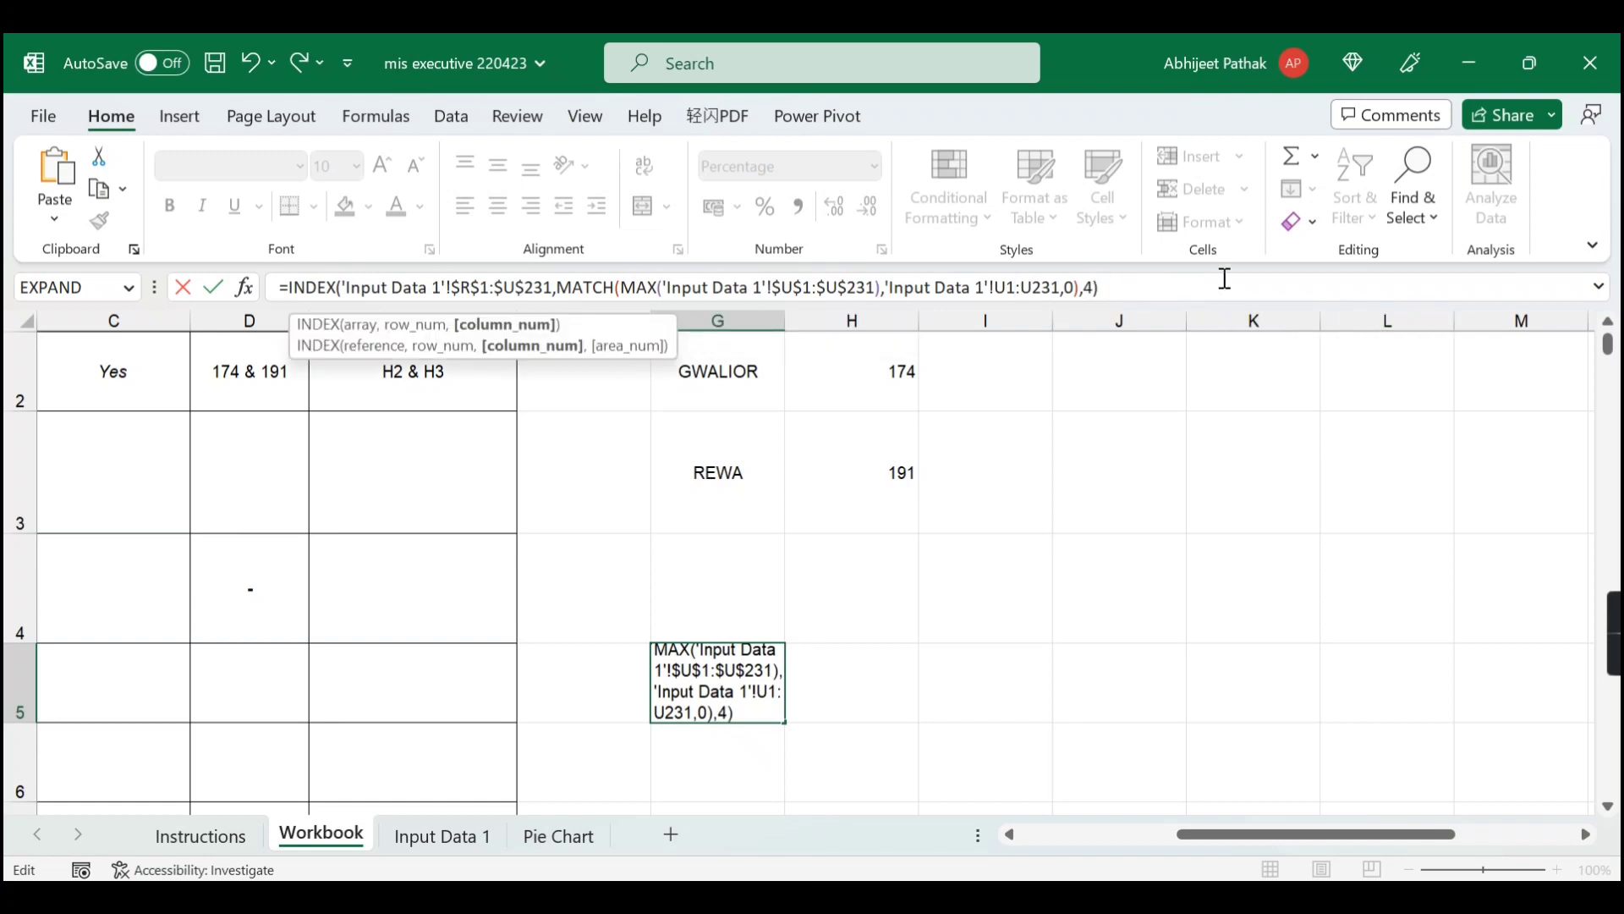
key(Return)
key(Up)
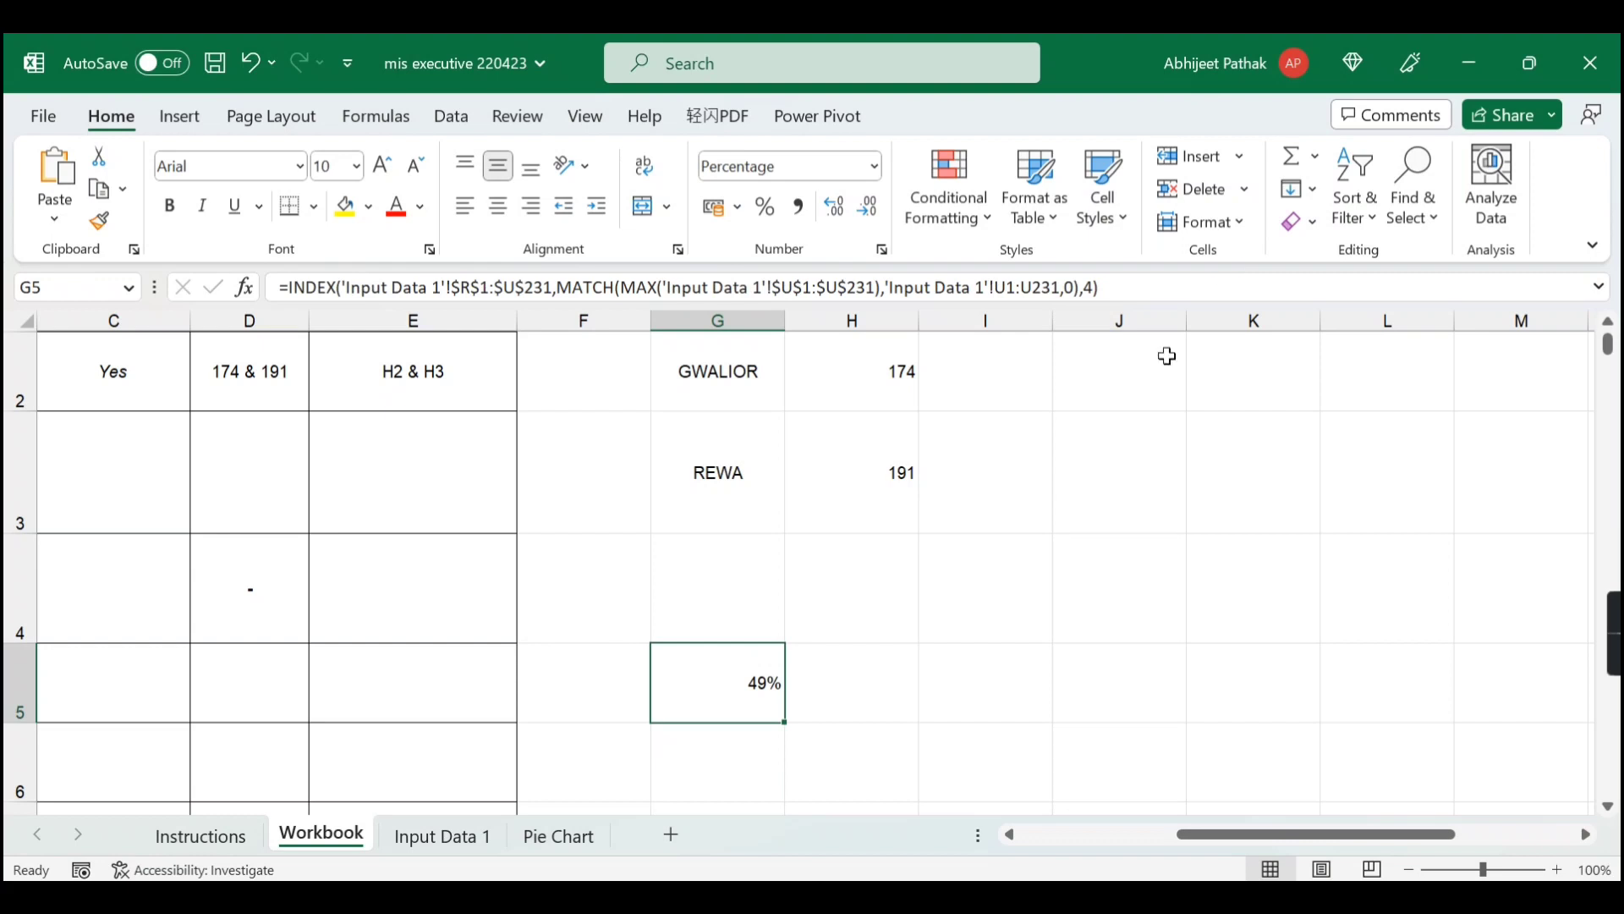
- Set the INDEX column number in G5 to 1 to return the constituency's AC_NAME
click(1093, 287)
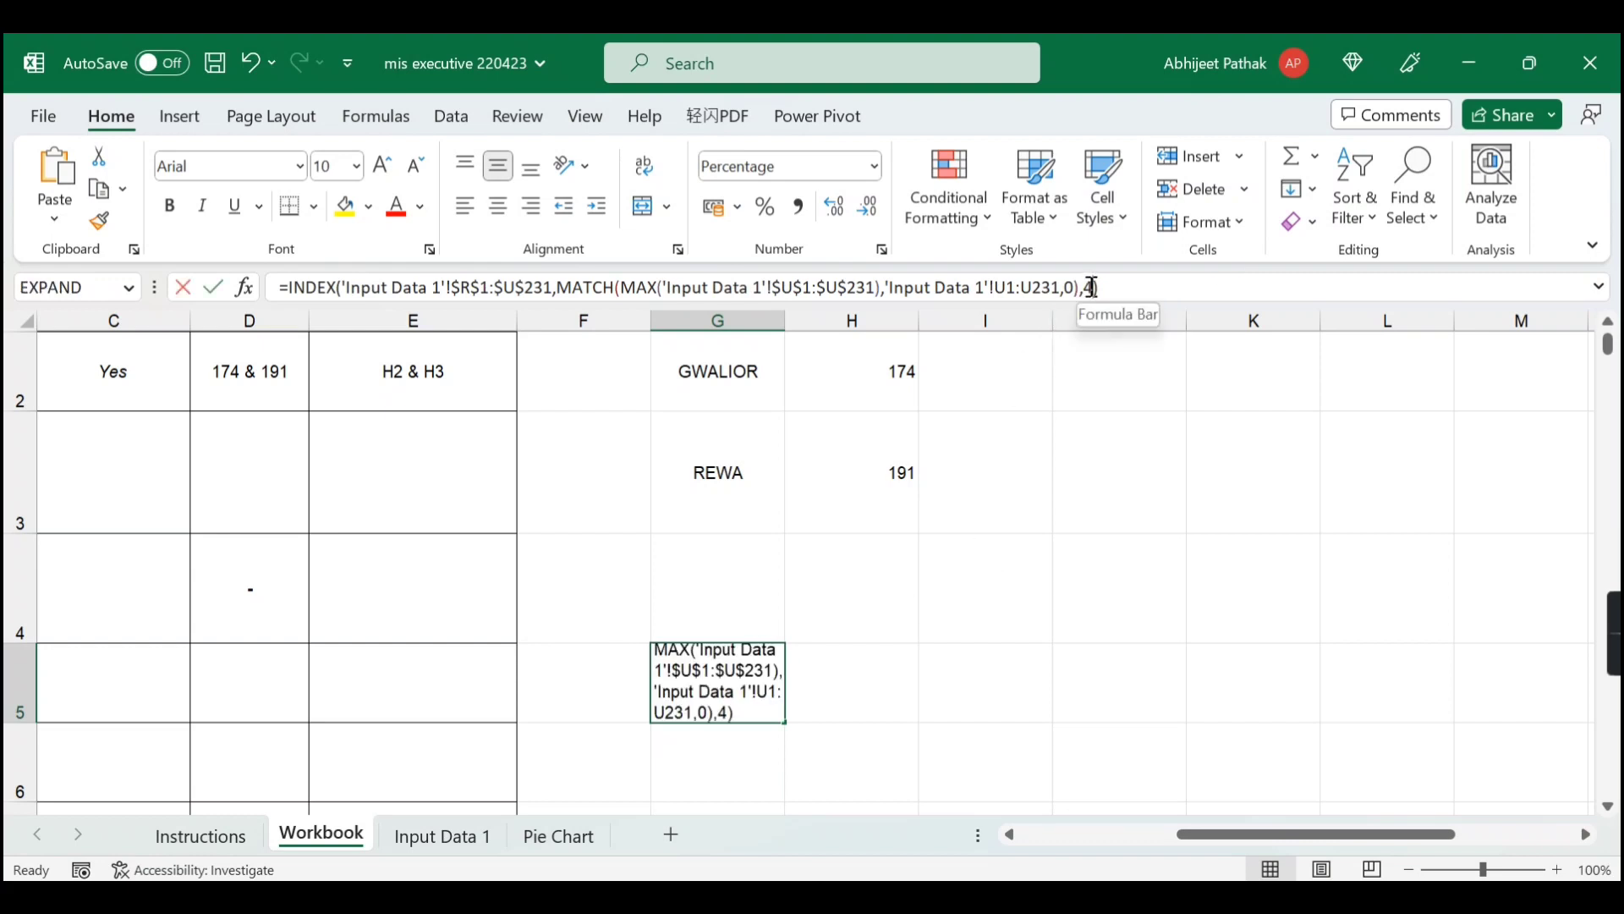
key(BackSpace)
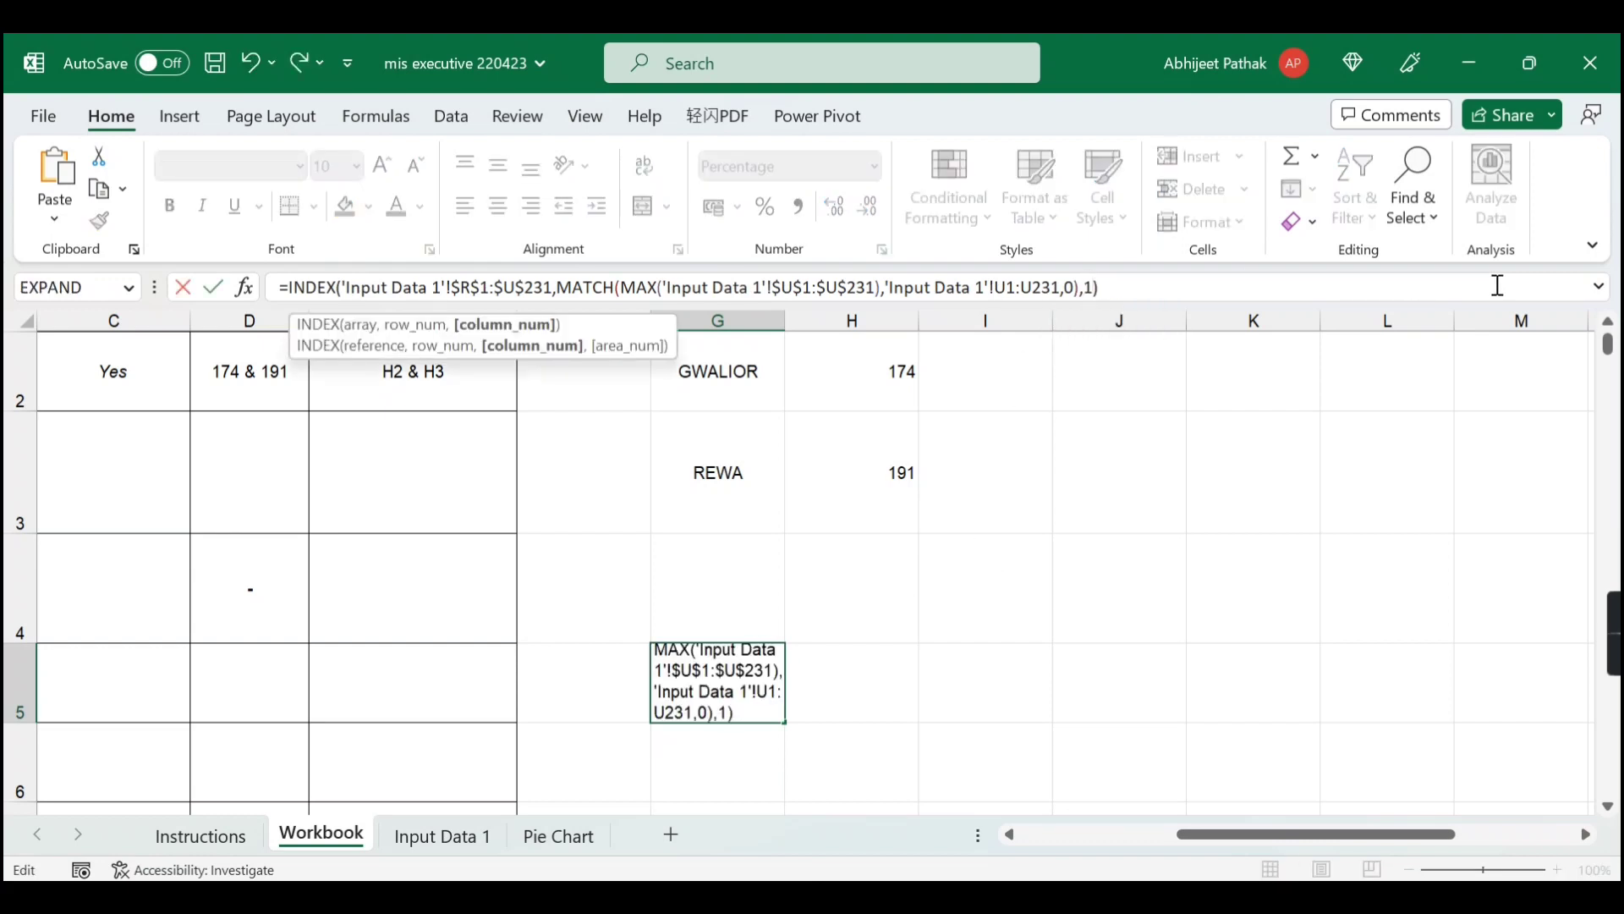
key(Return)
key(Up)
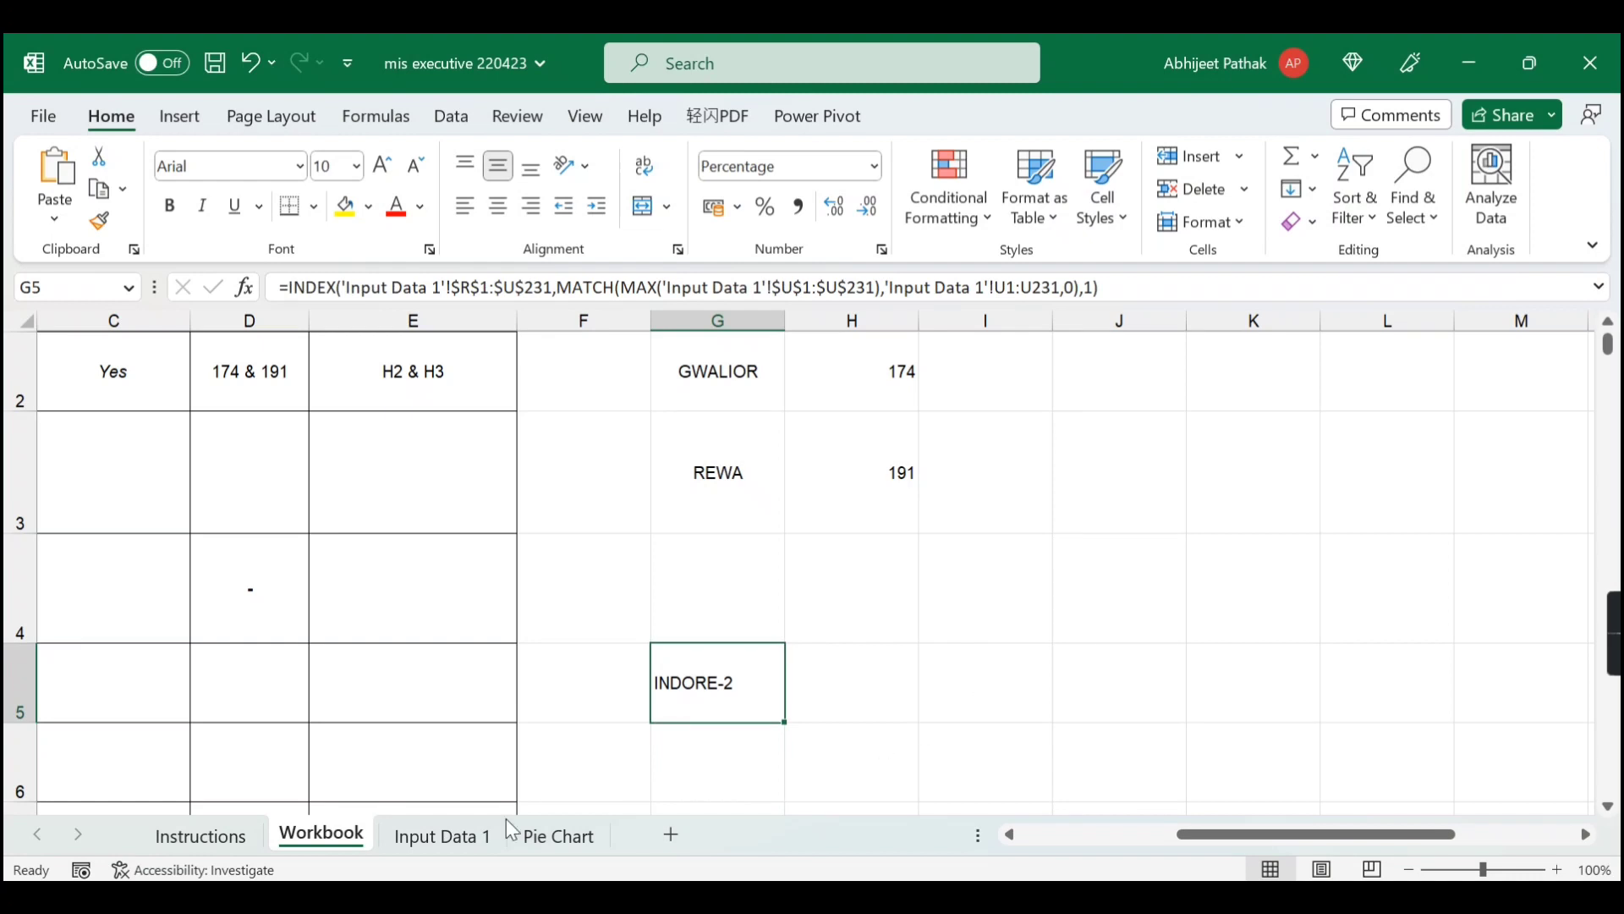
- Sort Table 2 on Input Data 1 by Win Margin from largest to smallest to verify the highest constituency
click(441, 840)
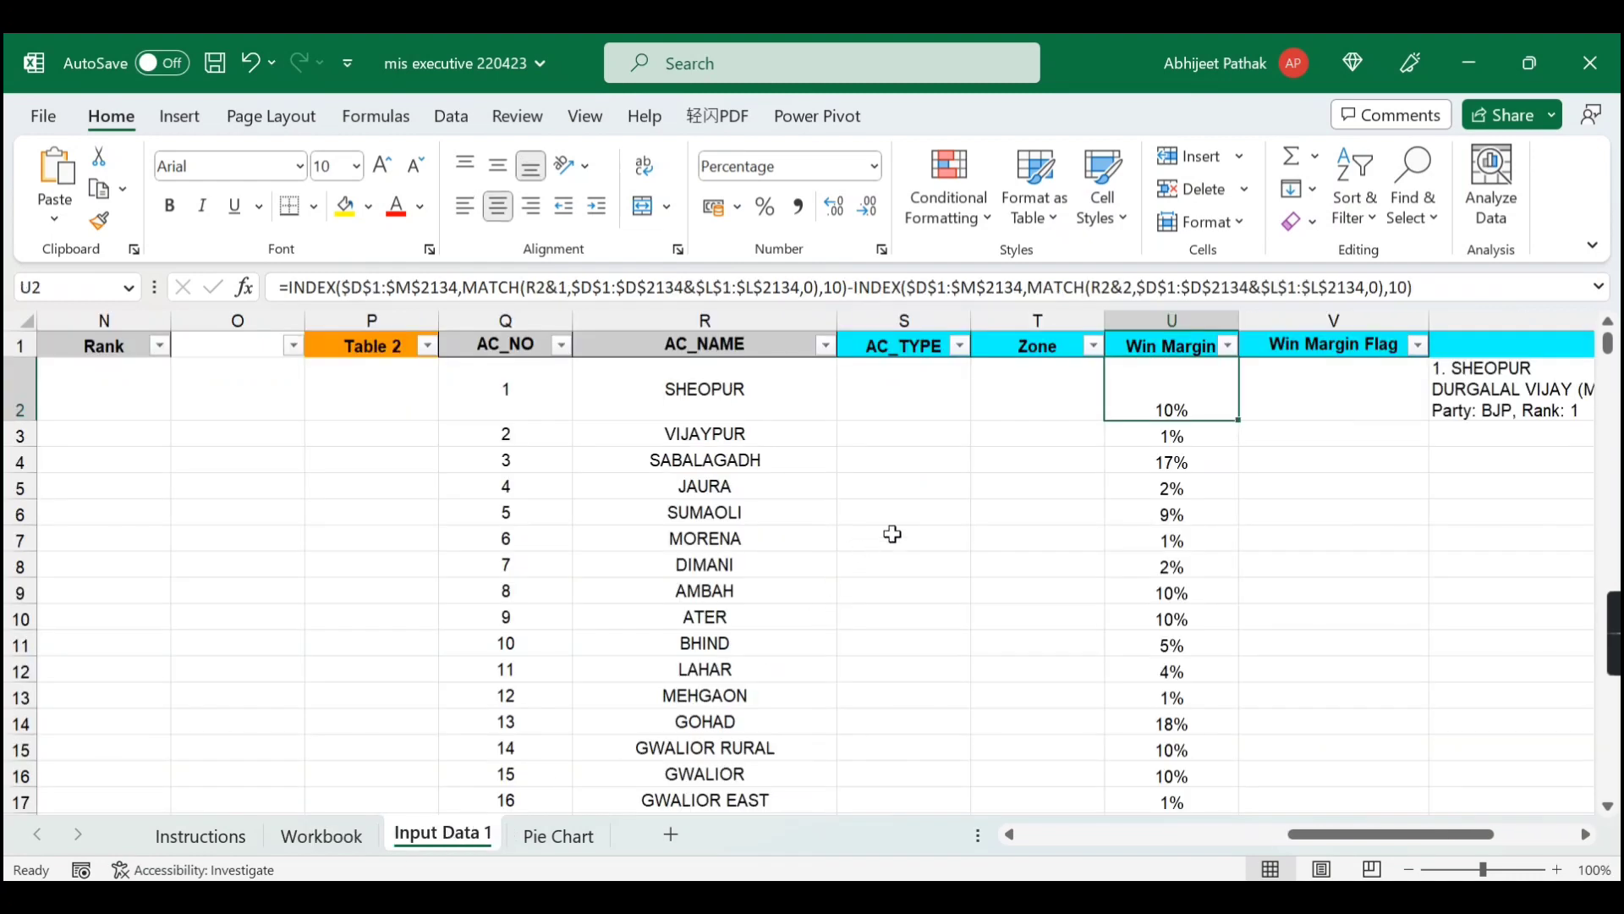
click(1228, 345)
click(1047, 370)
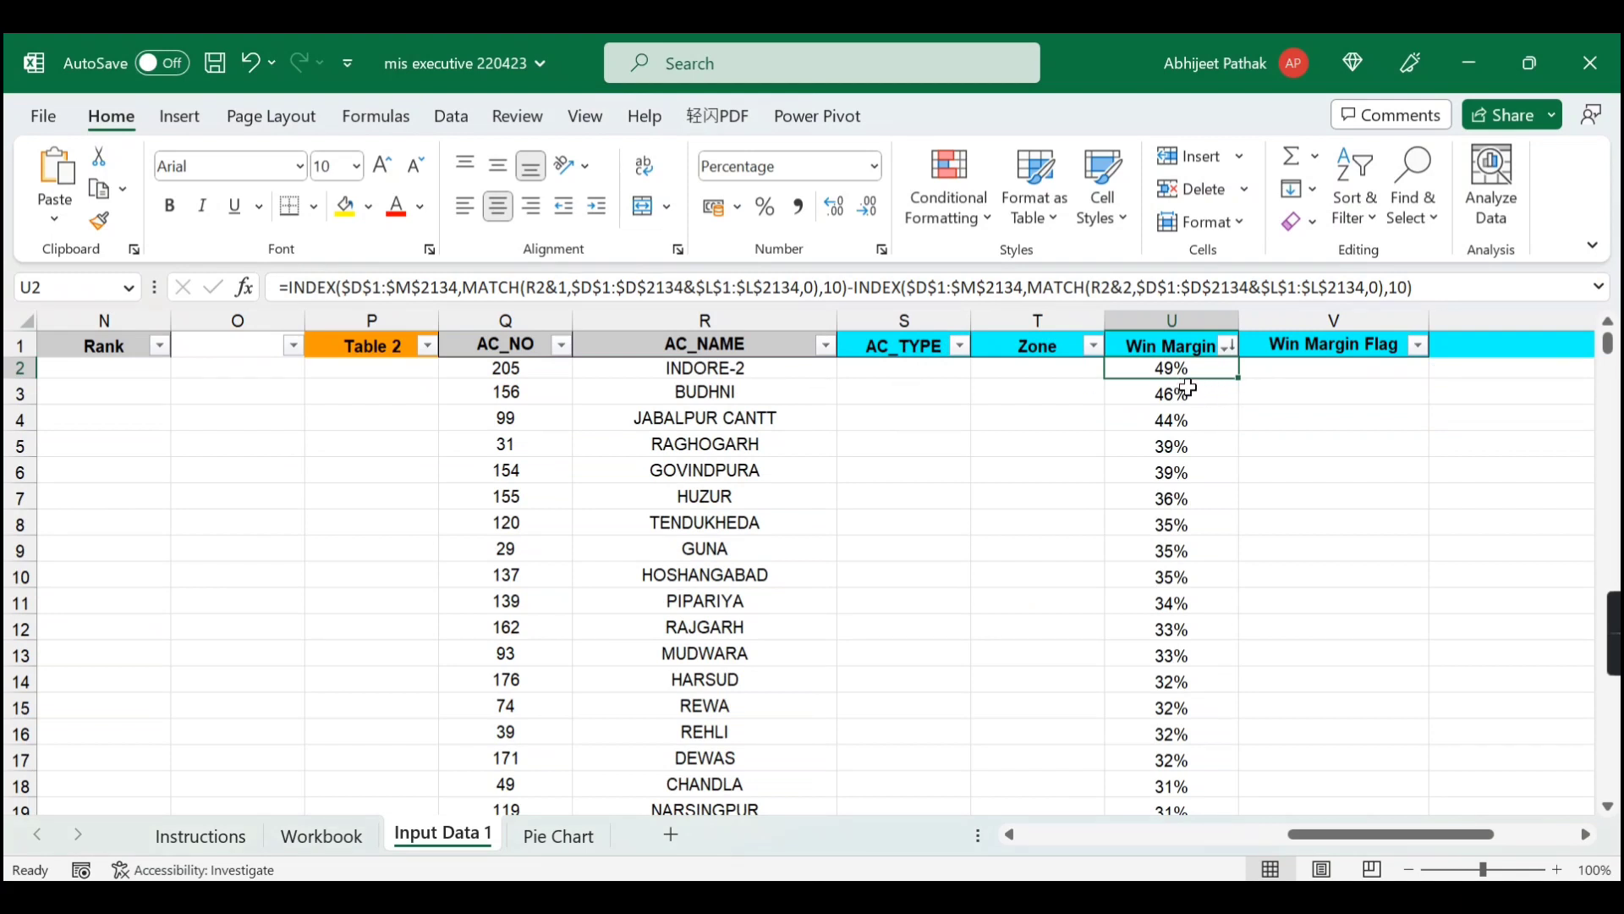
- Read tasks 4 and 5 on the Workbook sheet, about the constituencies with the highest and lowest win margins
click(551, 837)
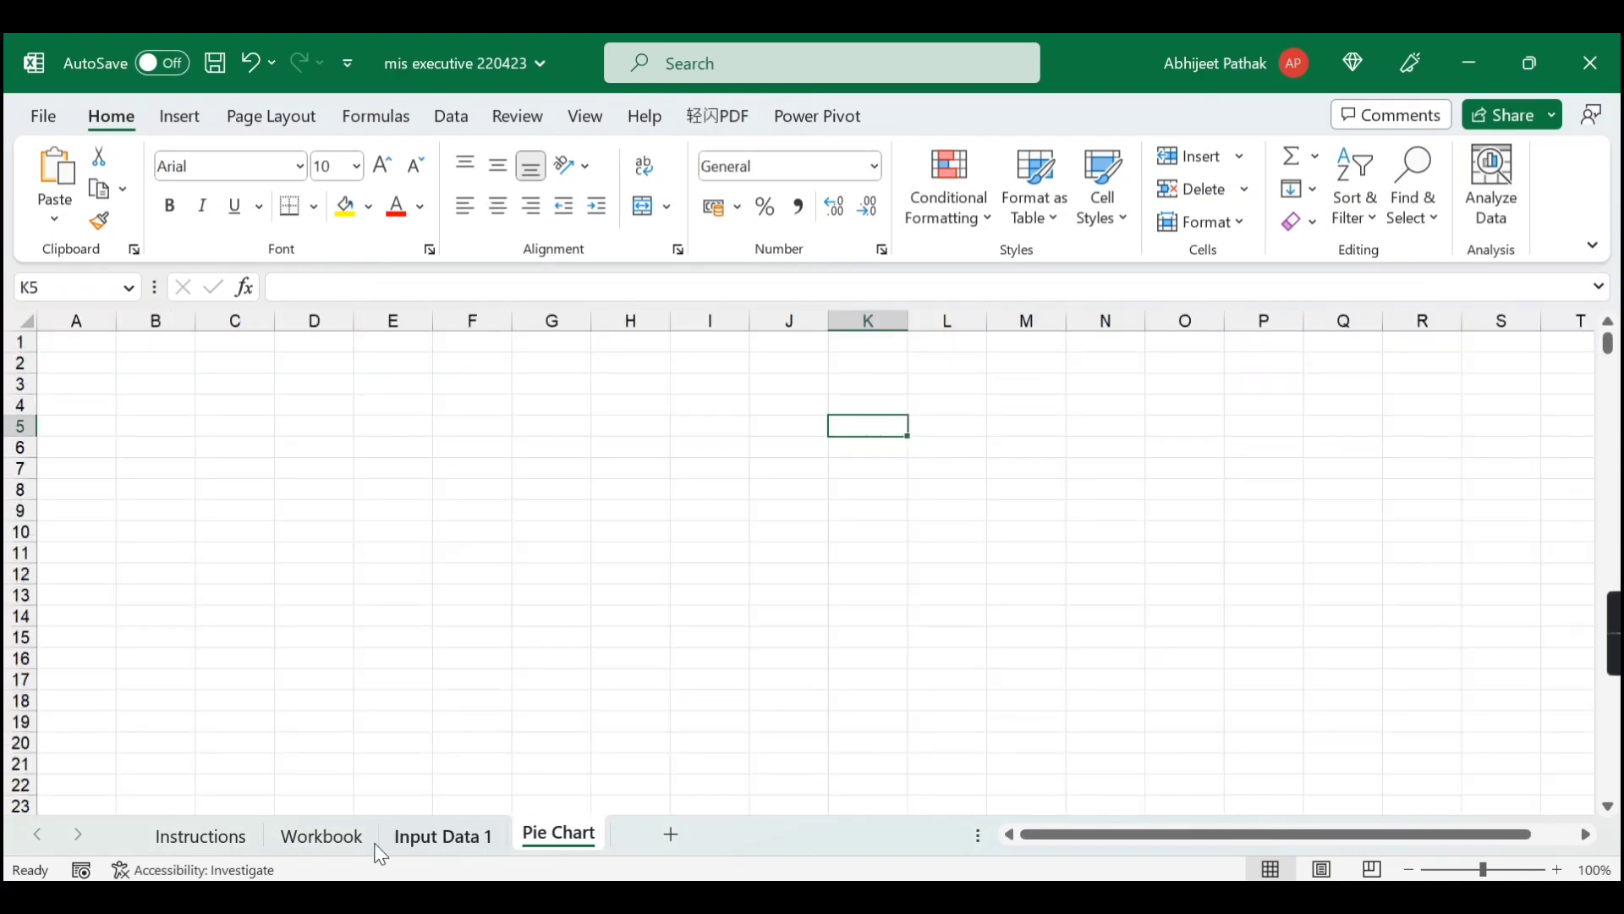
click(363, 840)
drag(1200, 834, 1045, 834)
click(437, 677)
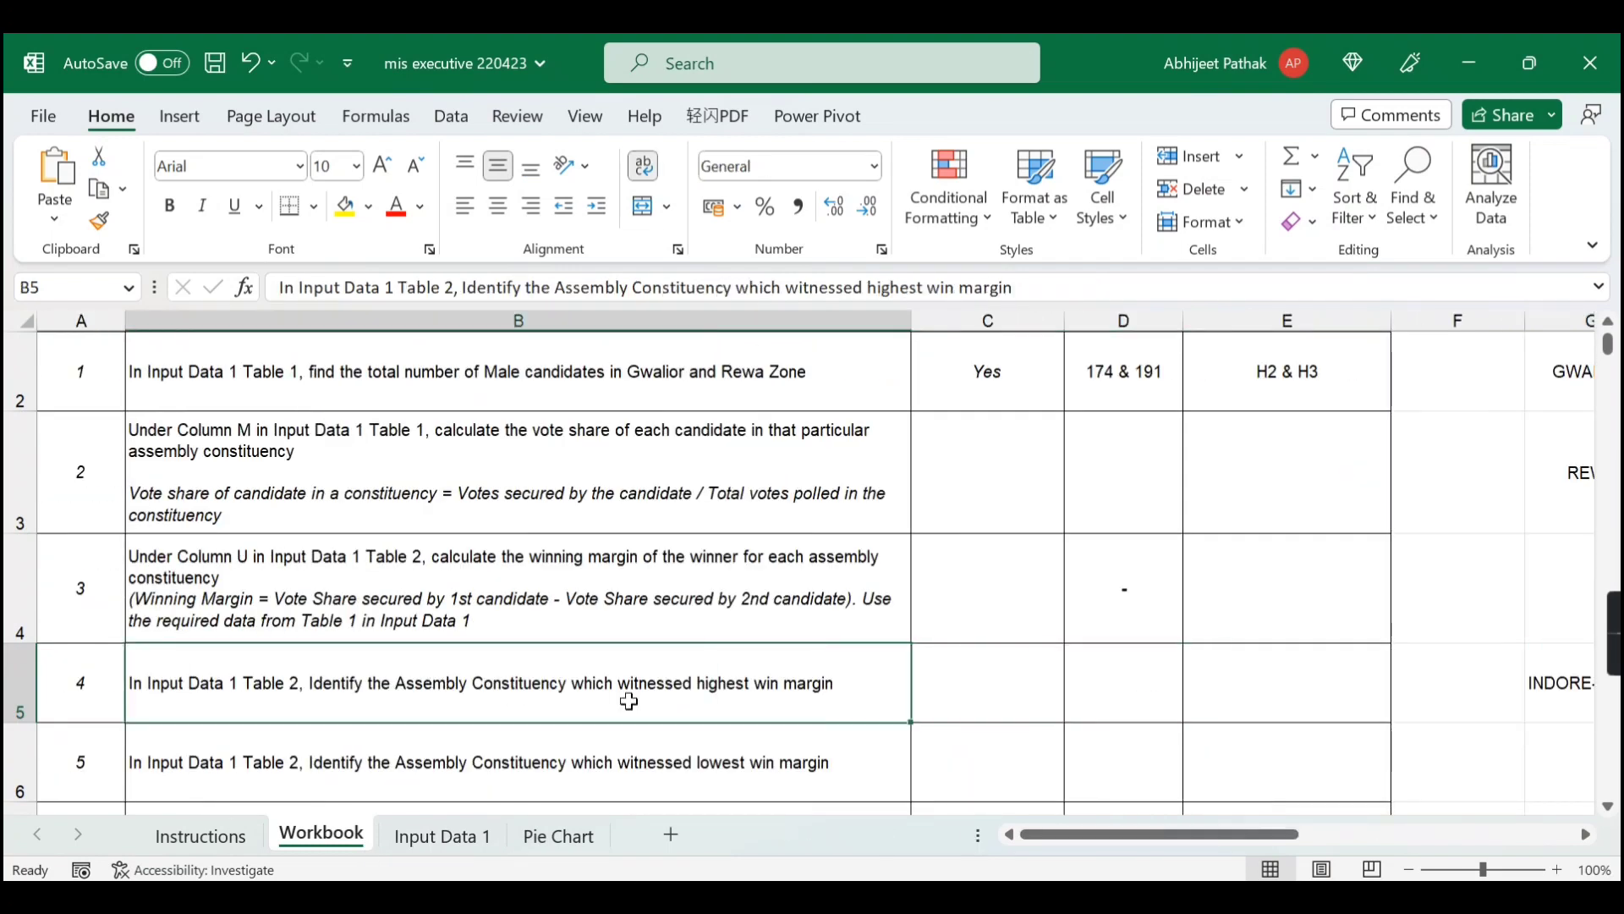
click(345, 571)
click(457, 685)
scroll(526, 736, down, 1)
click(525, 738)
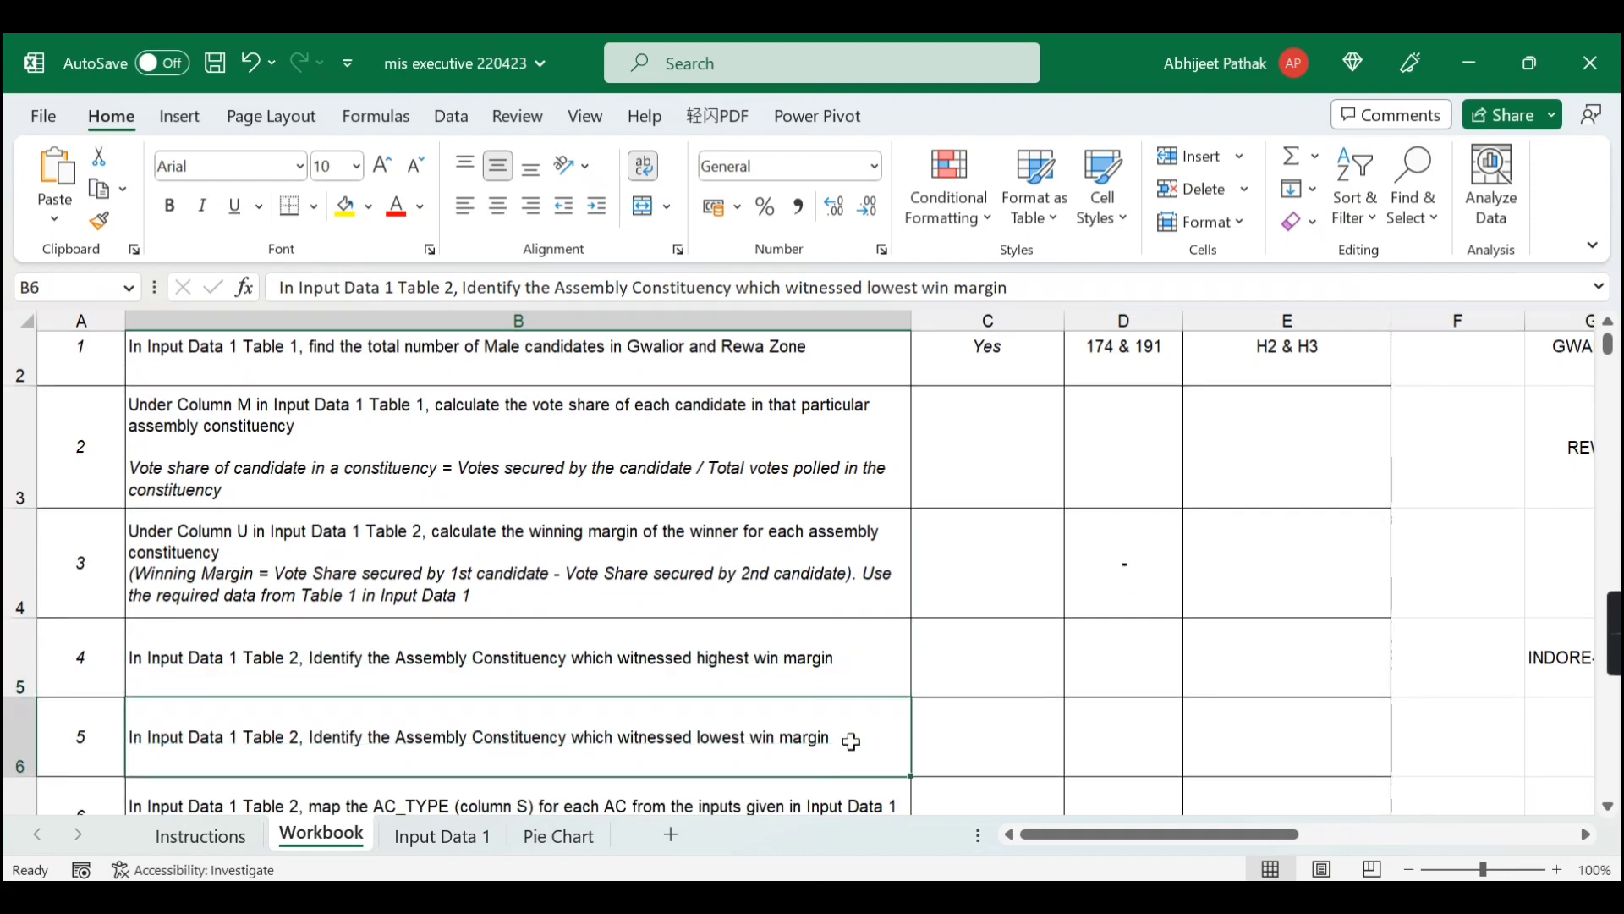
- Replace MAX with MIN in the G5 formula on Workbook to return the constituency with the lowest win margin
drag(1051, 833, 1195, 833)
click(761, 658)
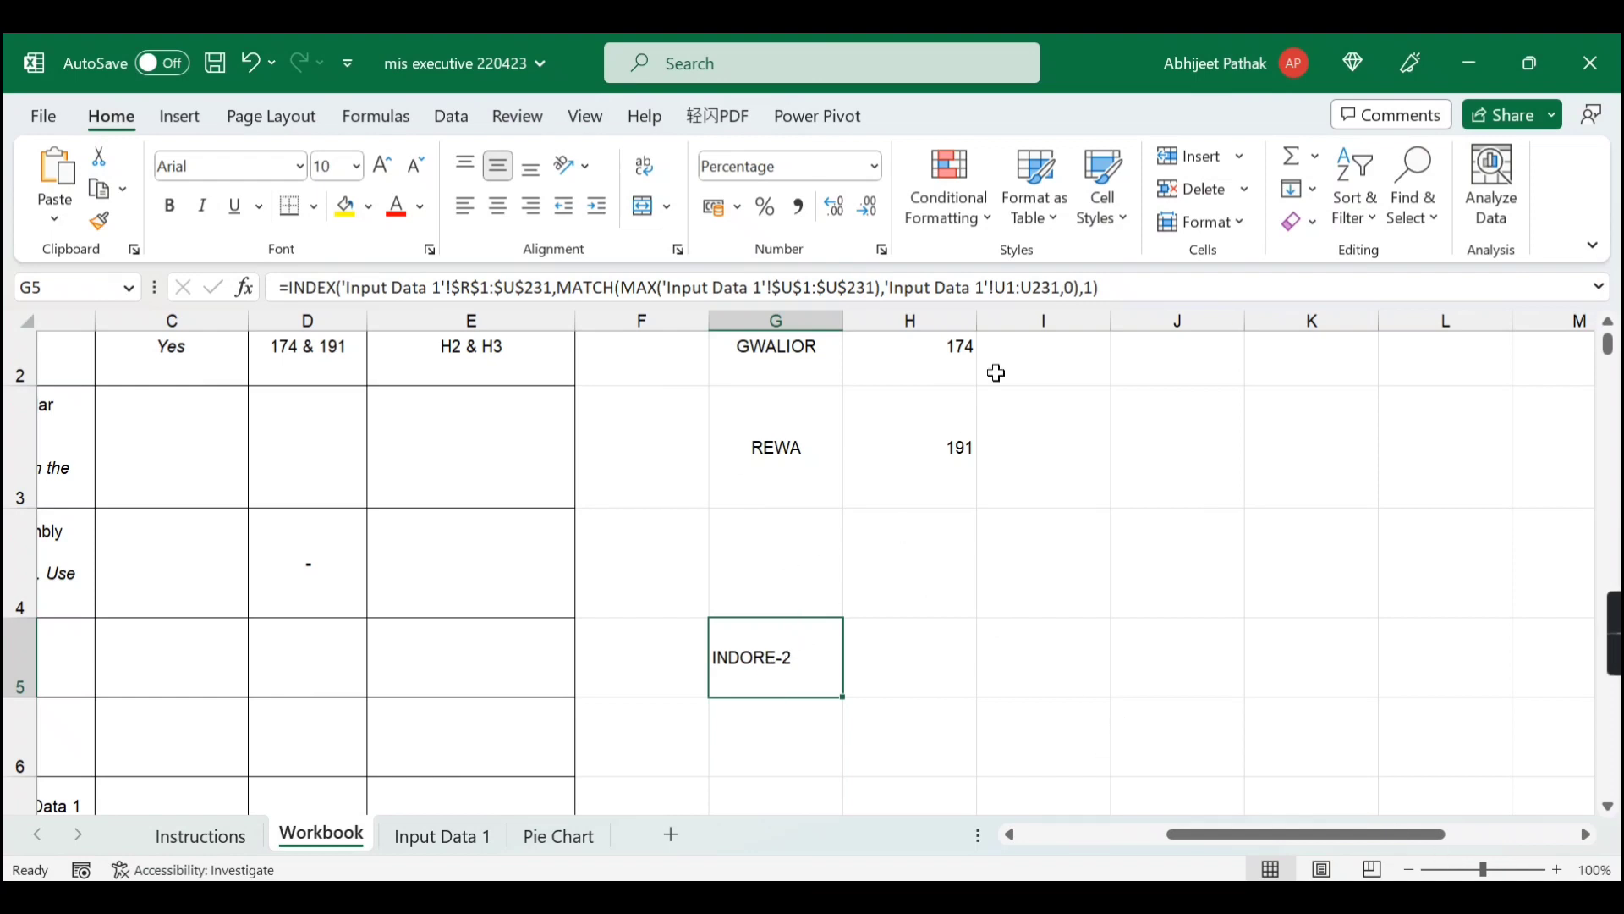
click(665, 293)
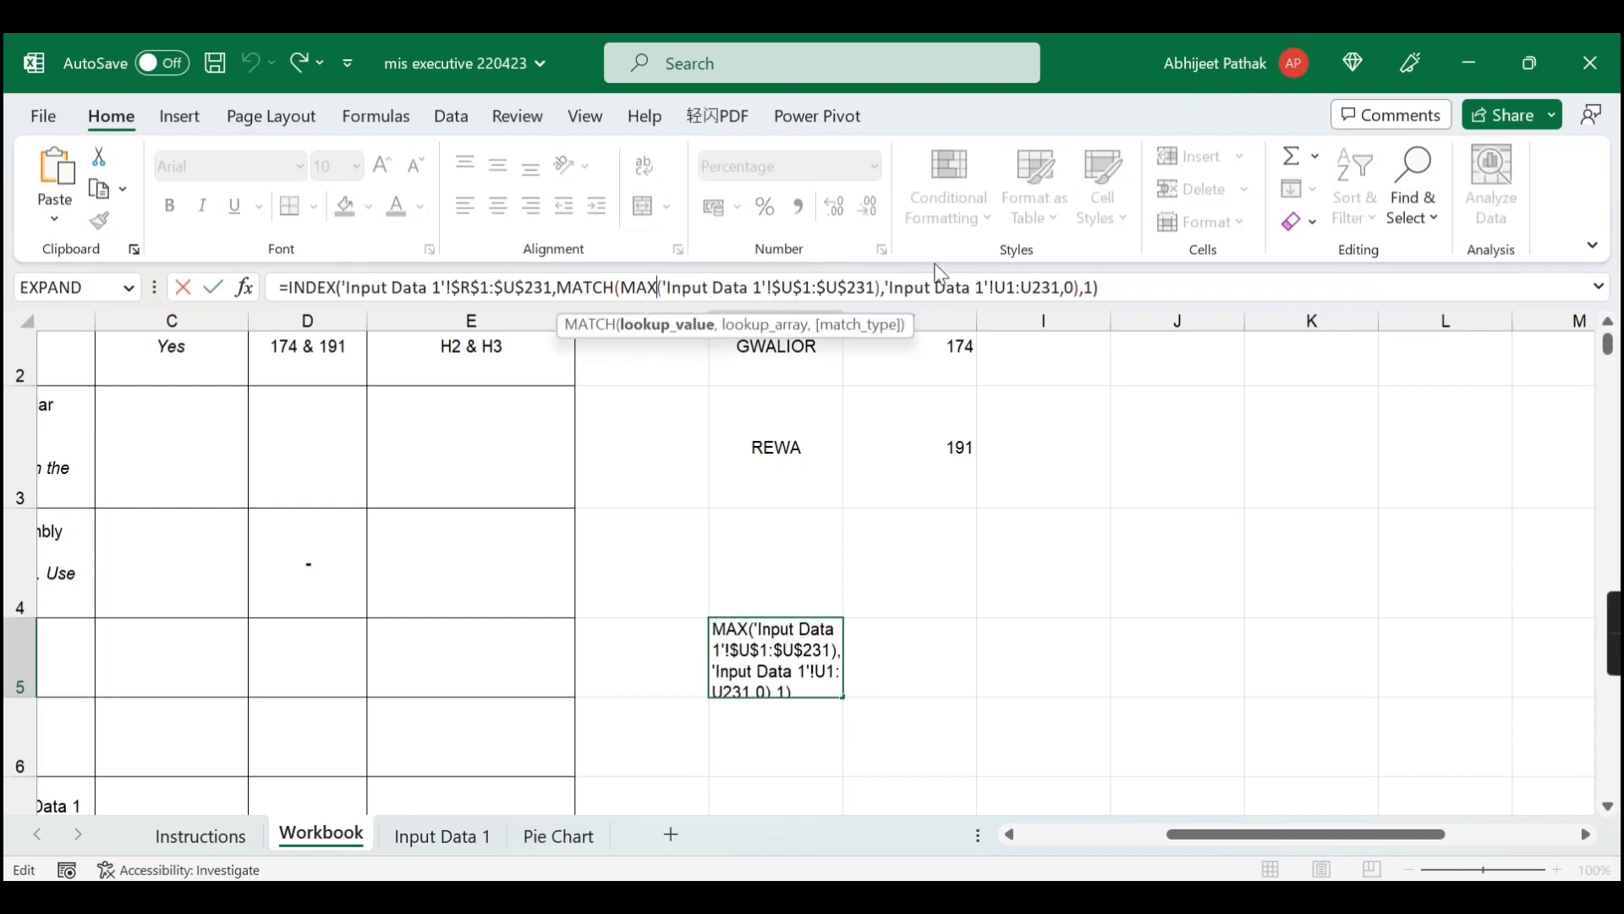
key(BackSpace)
key(BackSpace)
text(in)
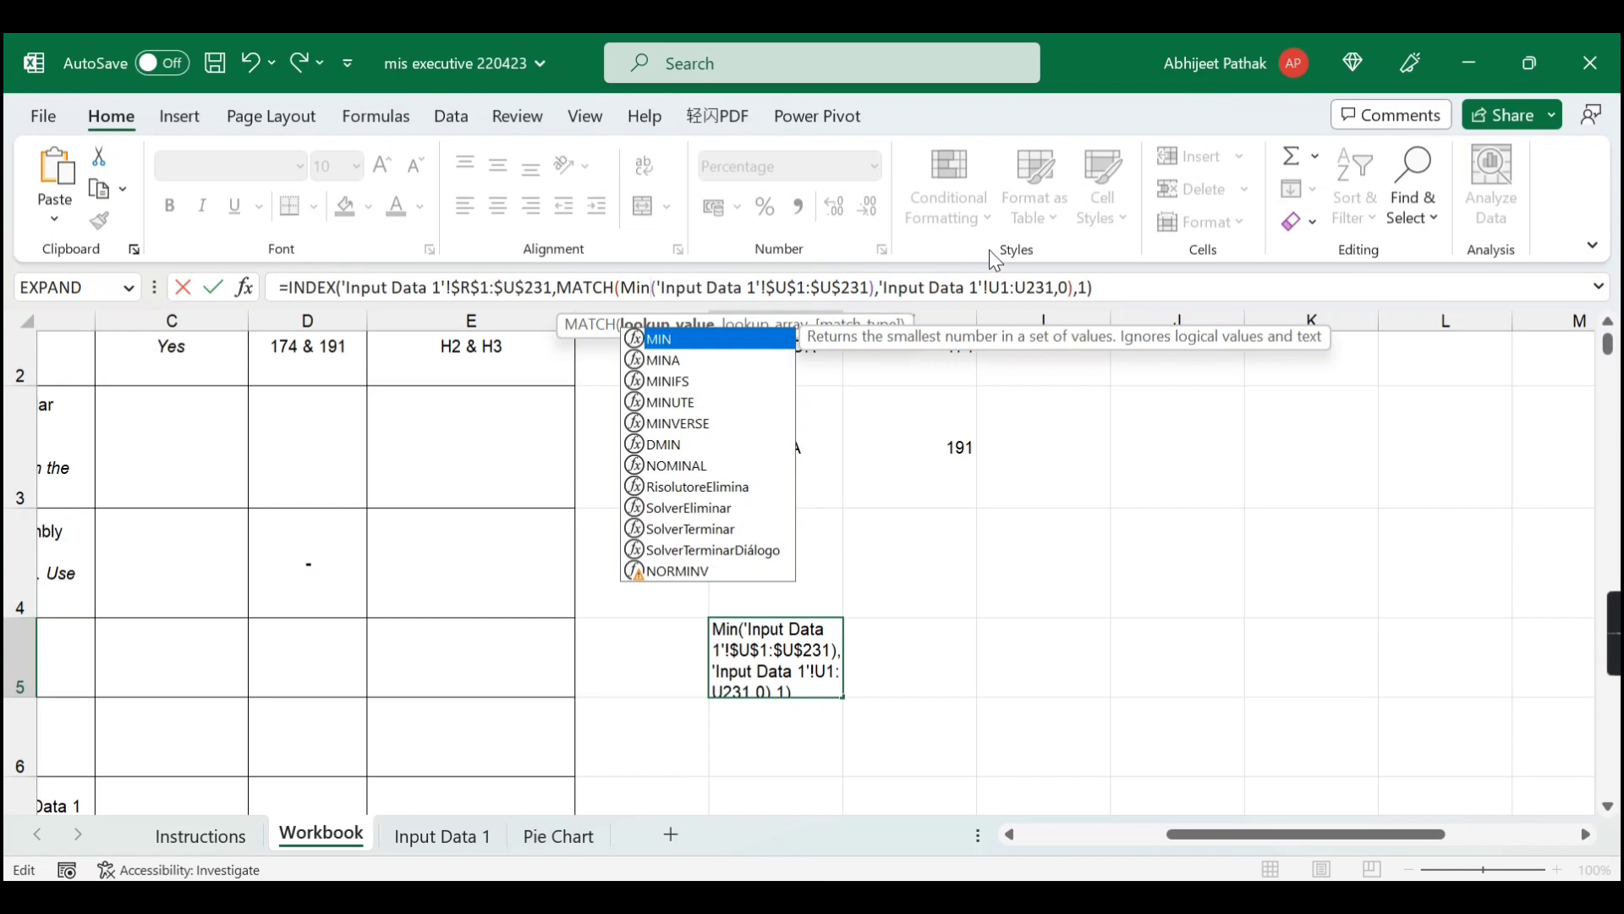
key(Return)
key(Up)
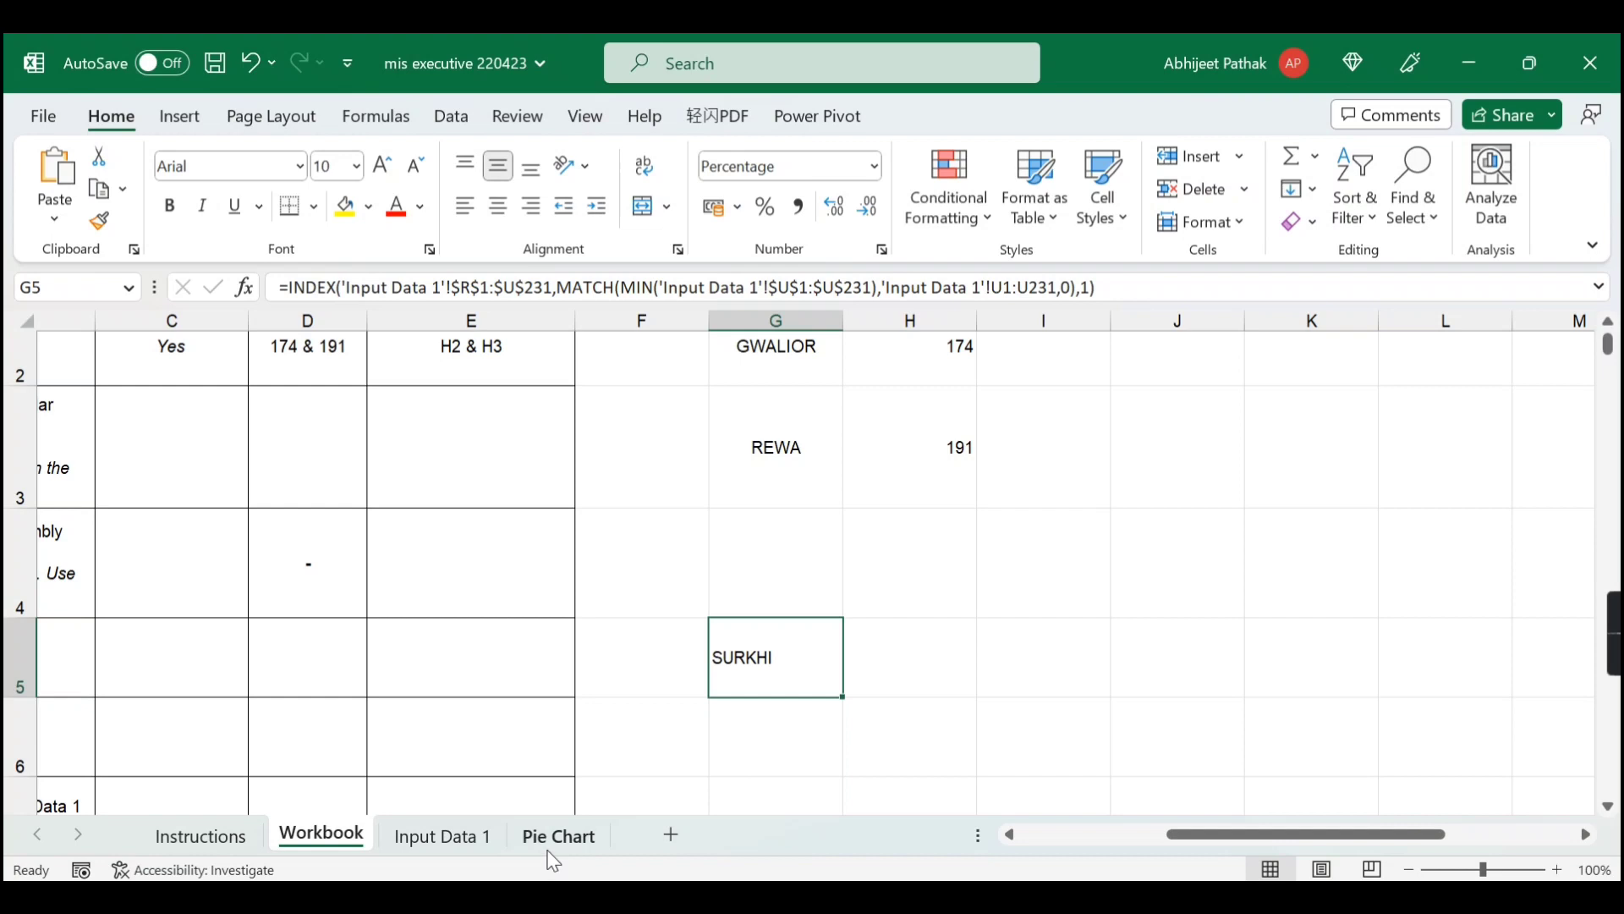
- Sort Table 2 on Input Data 1 by Win Margin from smallest to largest and check its first row against the formula
click(443, 836)
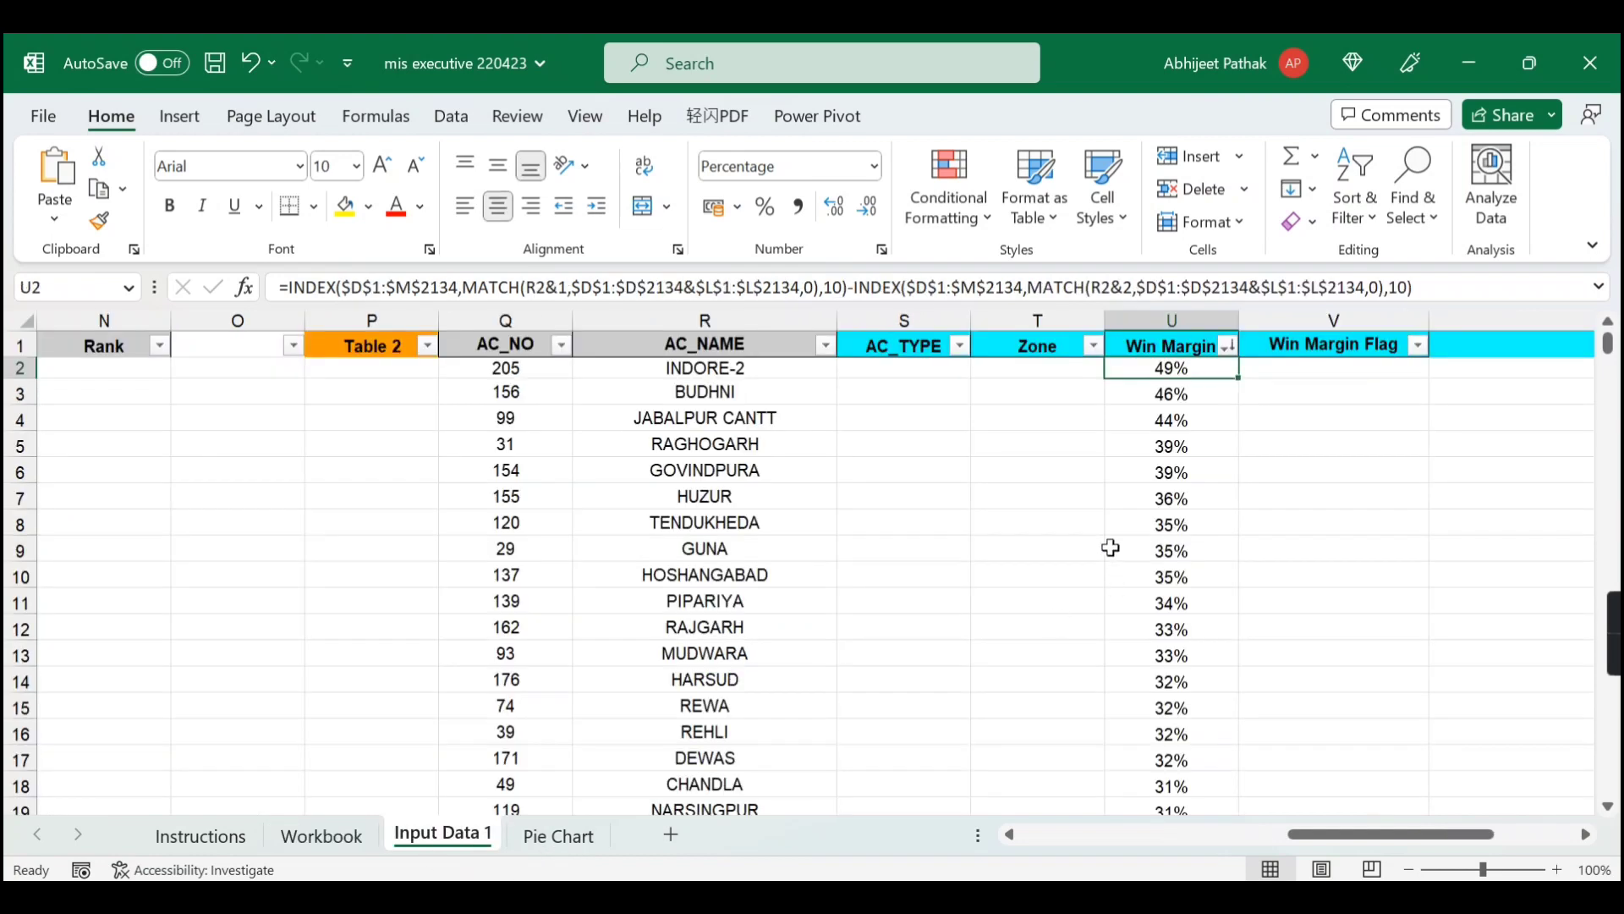
click(1226, 345)
click(1027, 374)
click(1226, 345)
click(1021, 365)
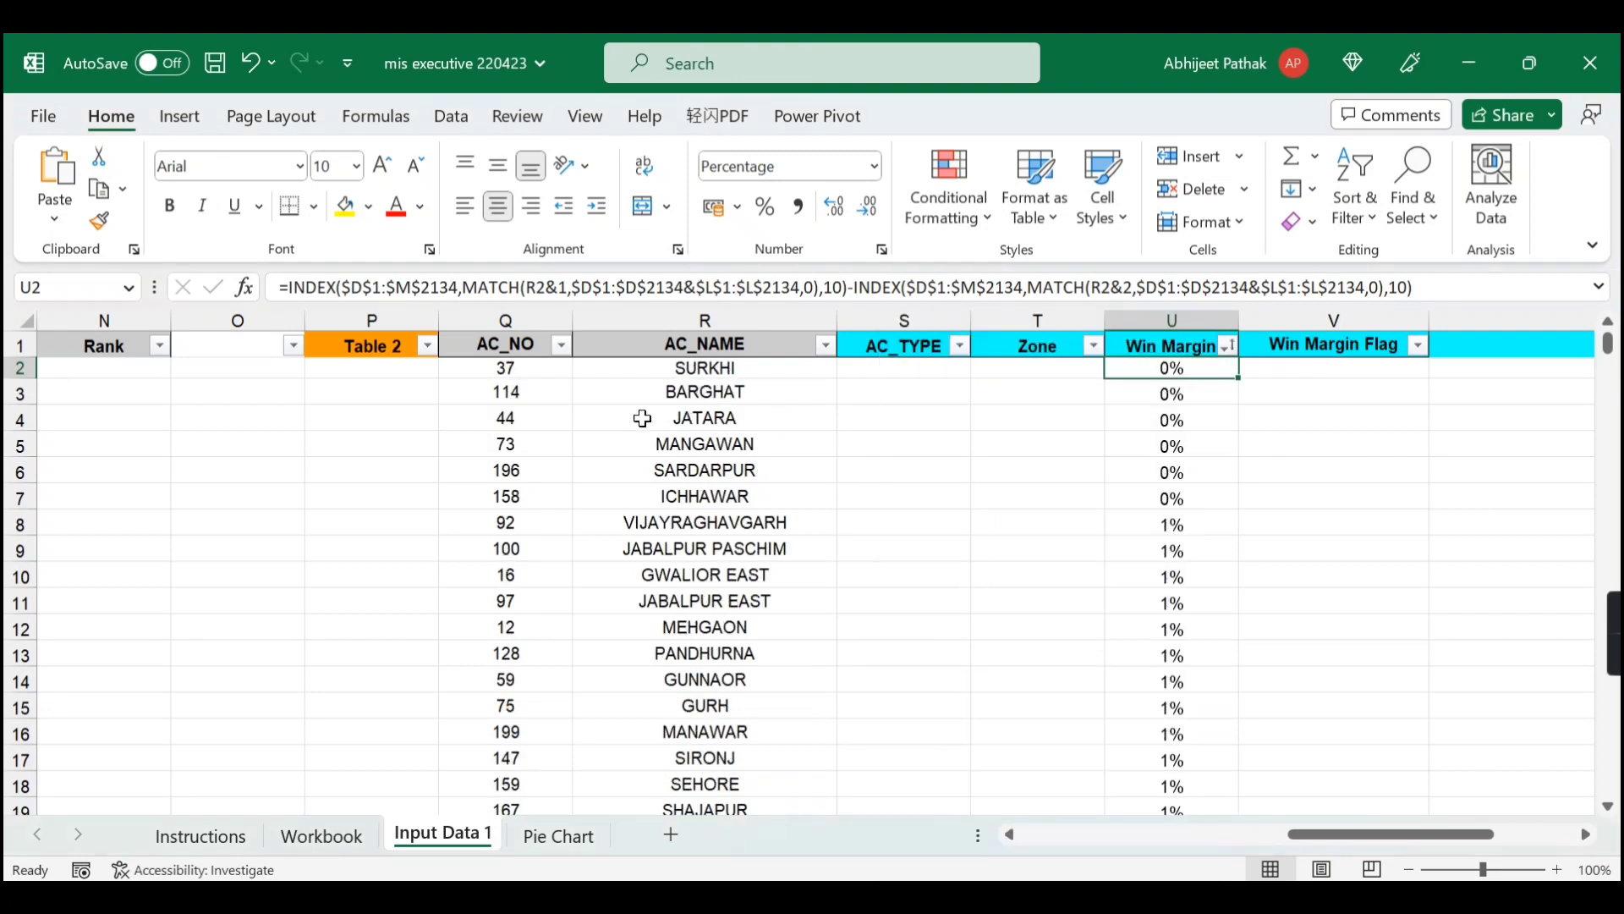
click(703, 370)
click(1199, 366)
- Read task 6 on the Workbook sheet, about mapping AC_TYPE for each AC in Table 2
click(338, 836)
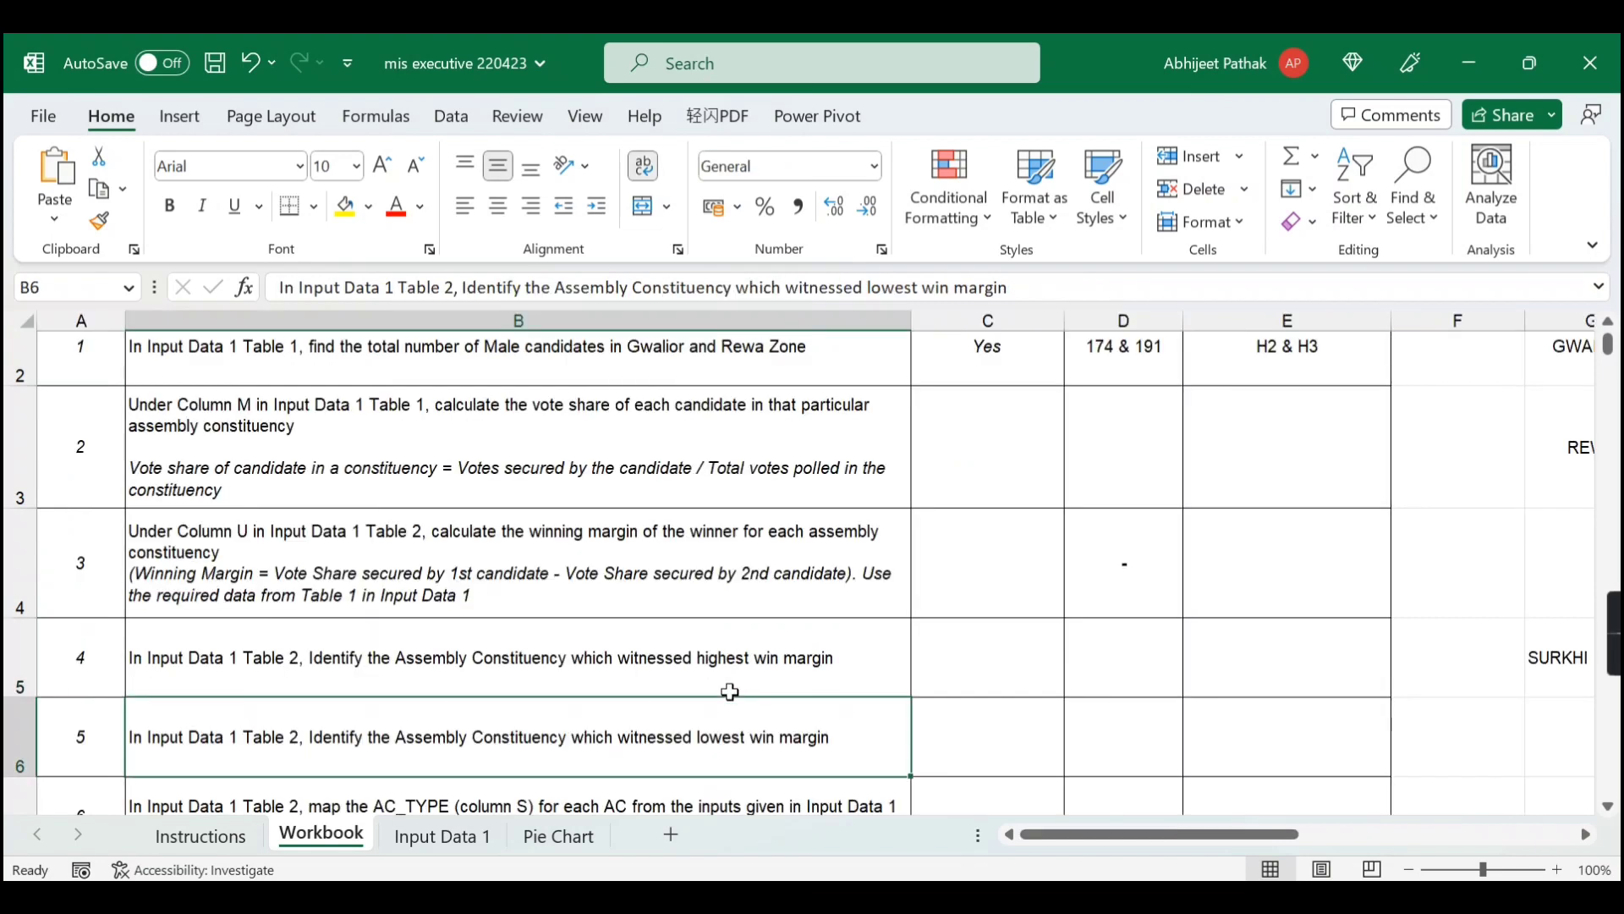
scroll(493, 715, down, 1)
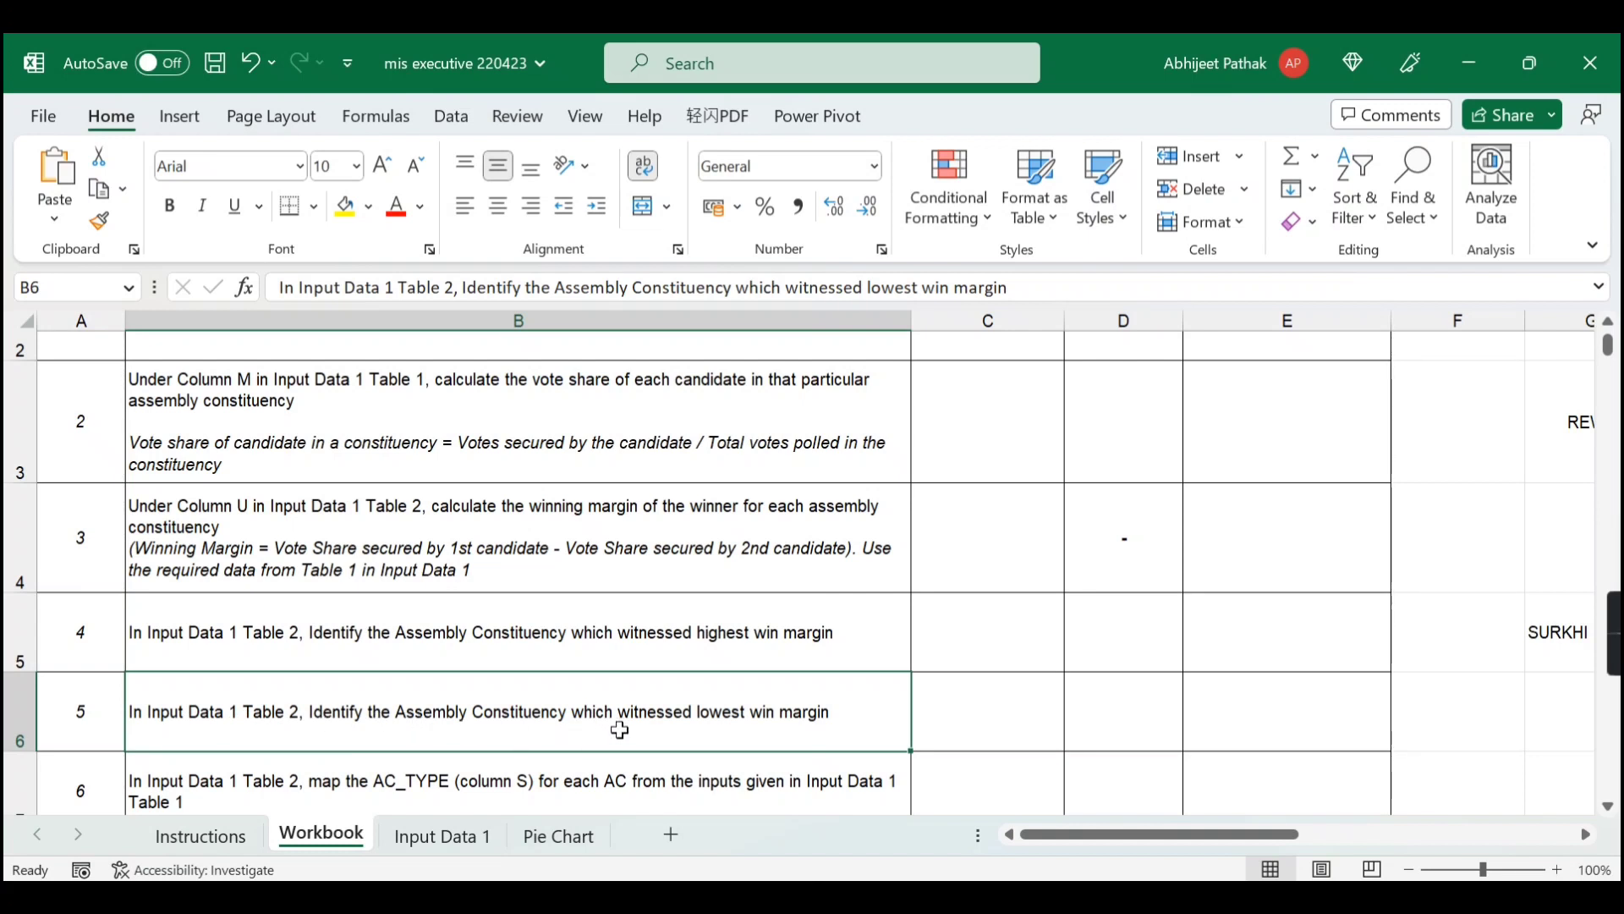
scroll(930, 685, down, 3)
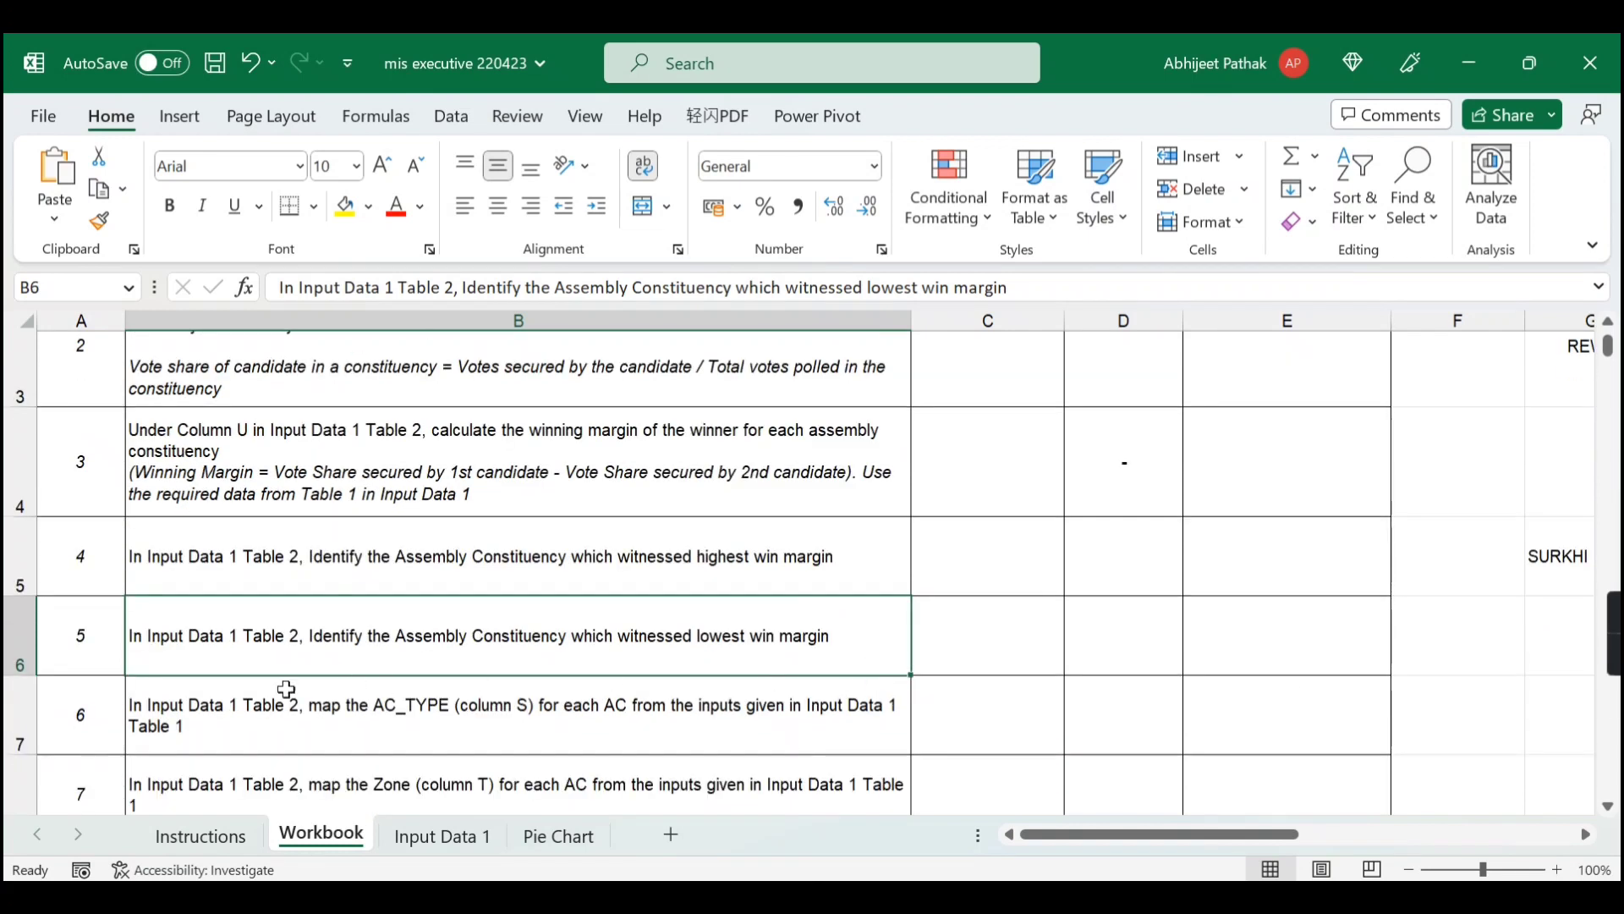
click(235, 716)
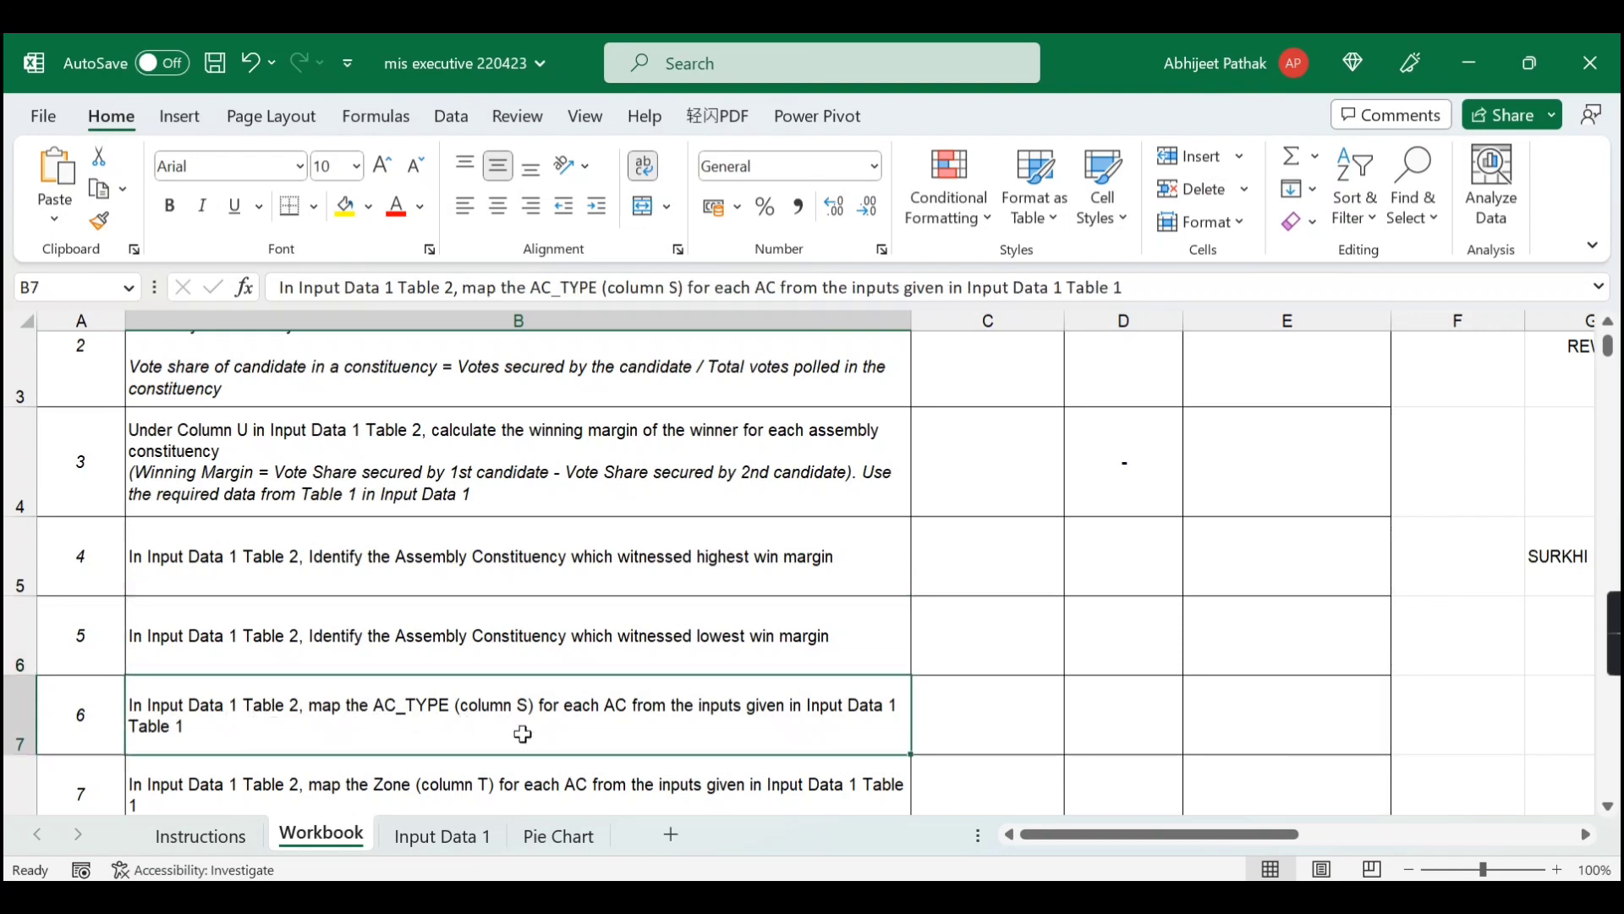
- Re-sort Table 2 on Input Data 1 by AC_NO from smallest to largest and remove its filter
click(457, 842)
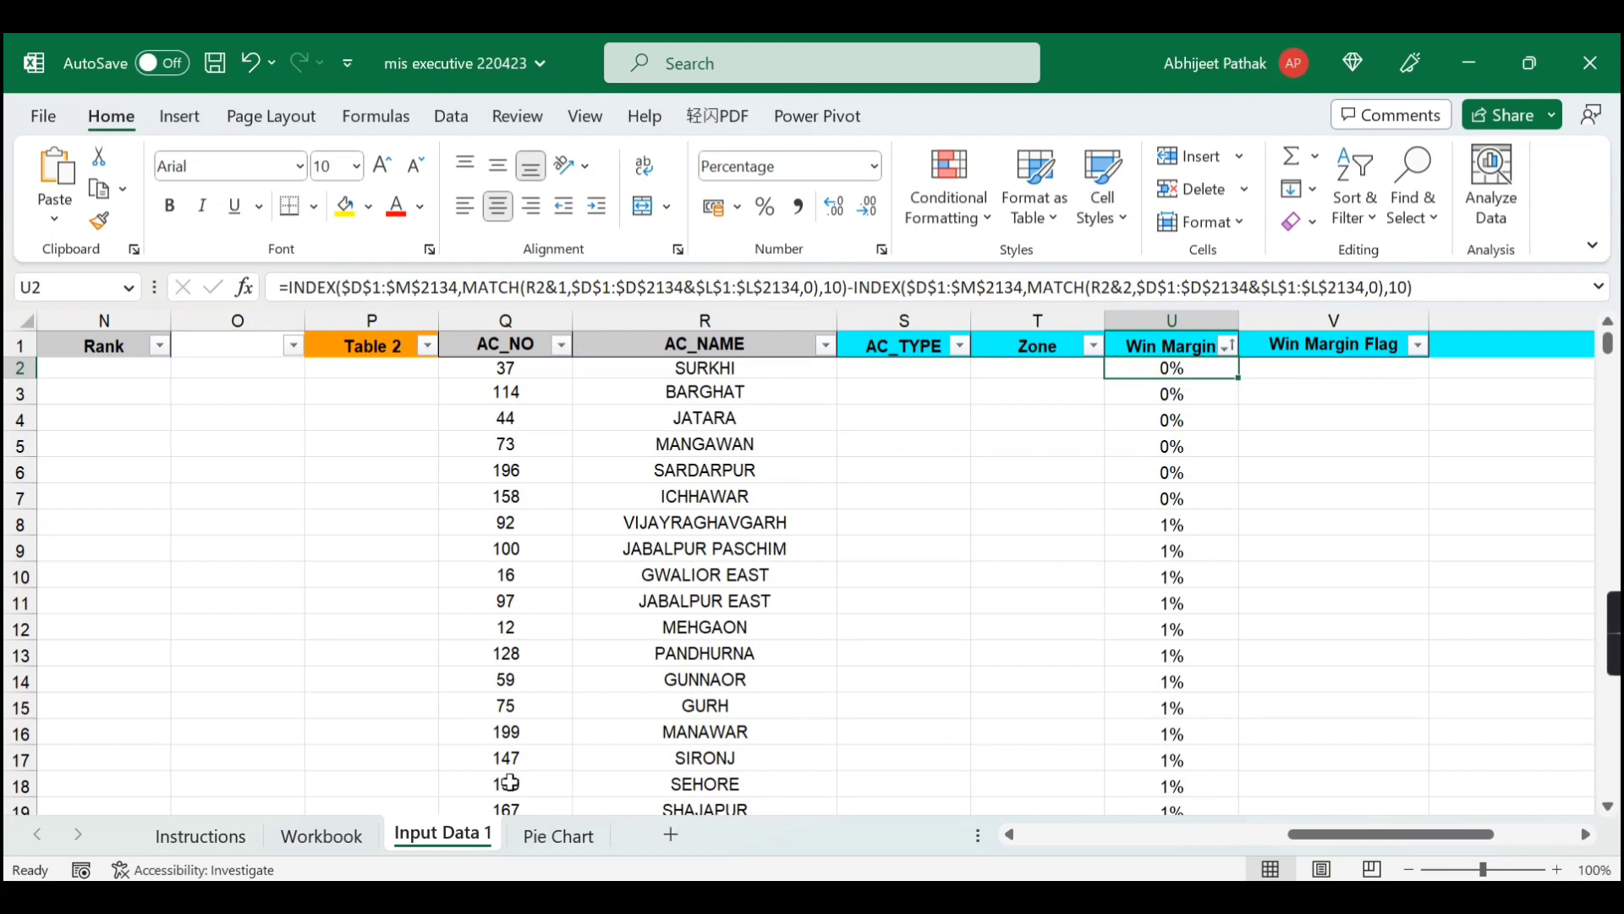
click(935, 377)
key(Left)
key(Right)
key(Left)
key(Up)
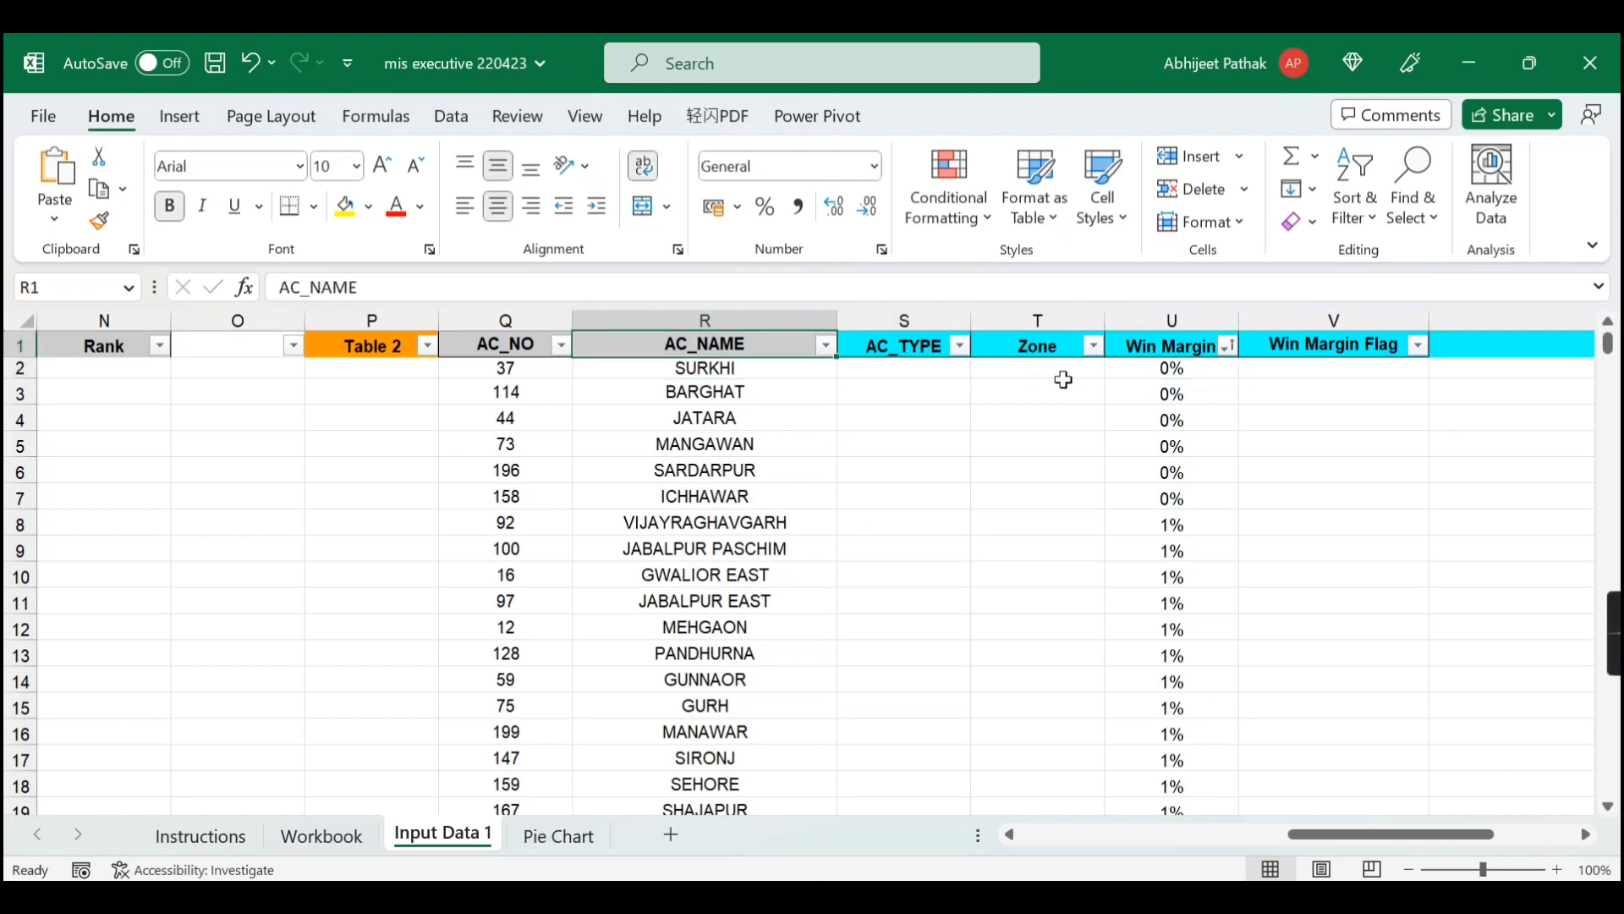
key(ctrl+shift+l)
key(Down)
key(Up)
key(ctrl+shift+l)
key(Right)
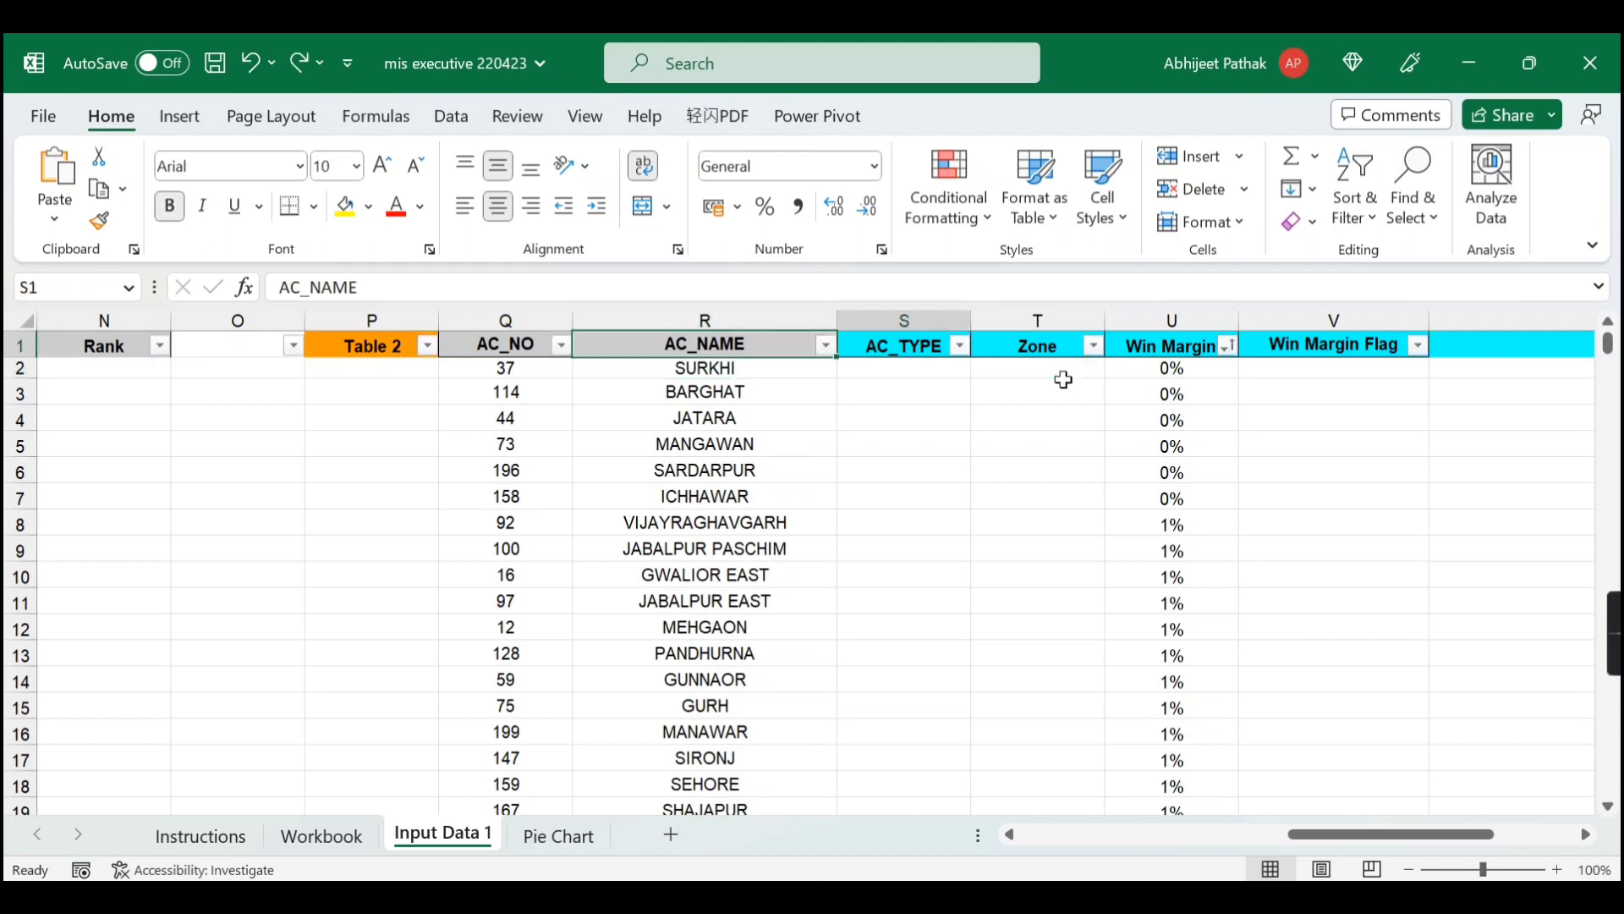
key(Right)
key(Right)
key(Right)
key(Left)
key(alt+Down)
key(Down)
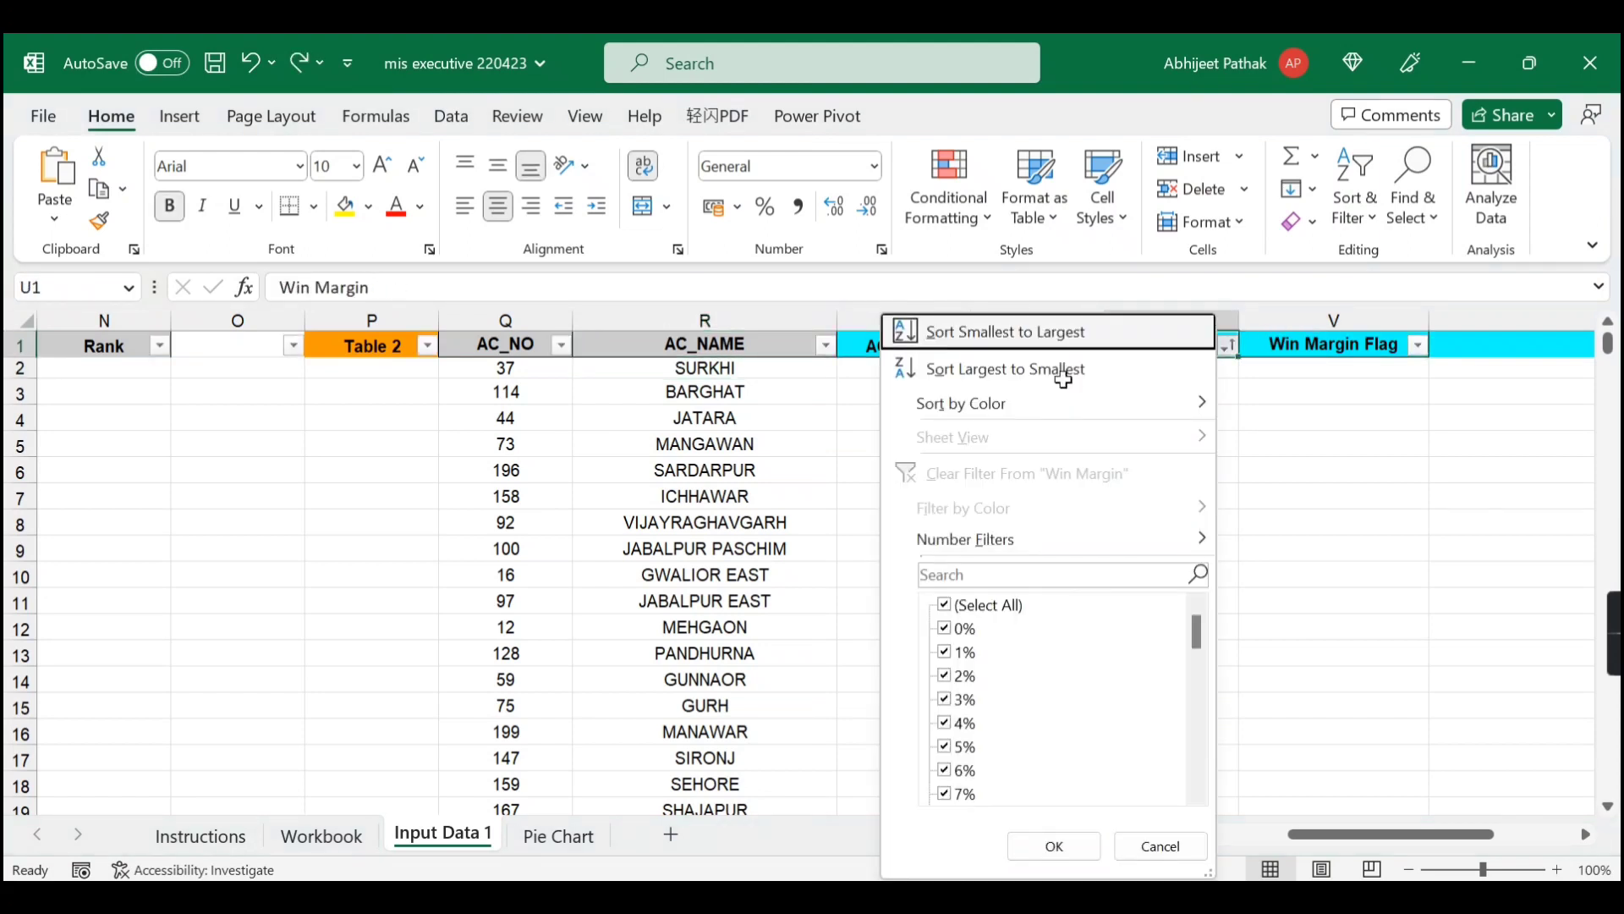
key(Return)
key(Left)
key(Left)
key(Left)
key(Left)
key(alt+Down)
key(Down)
key(Return)
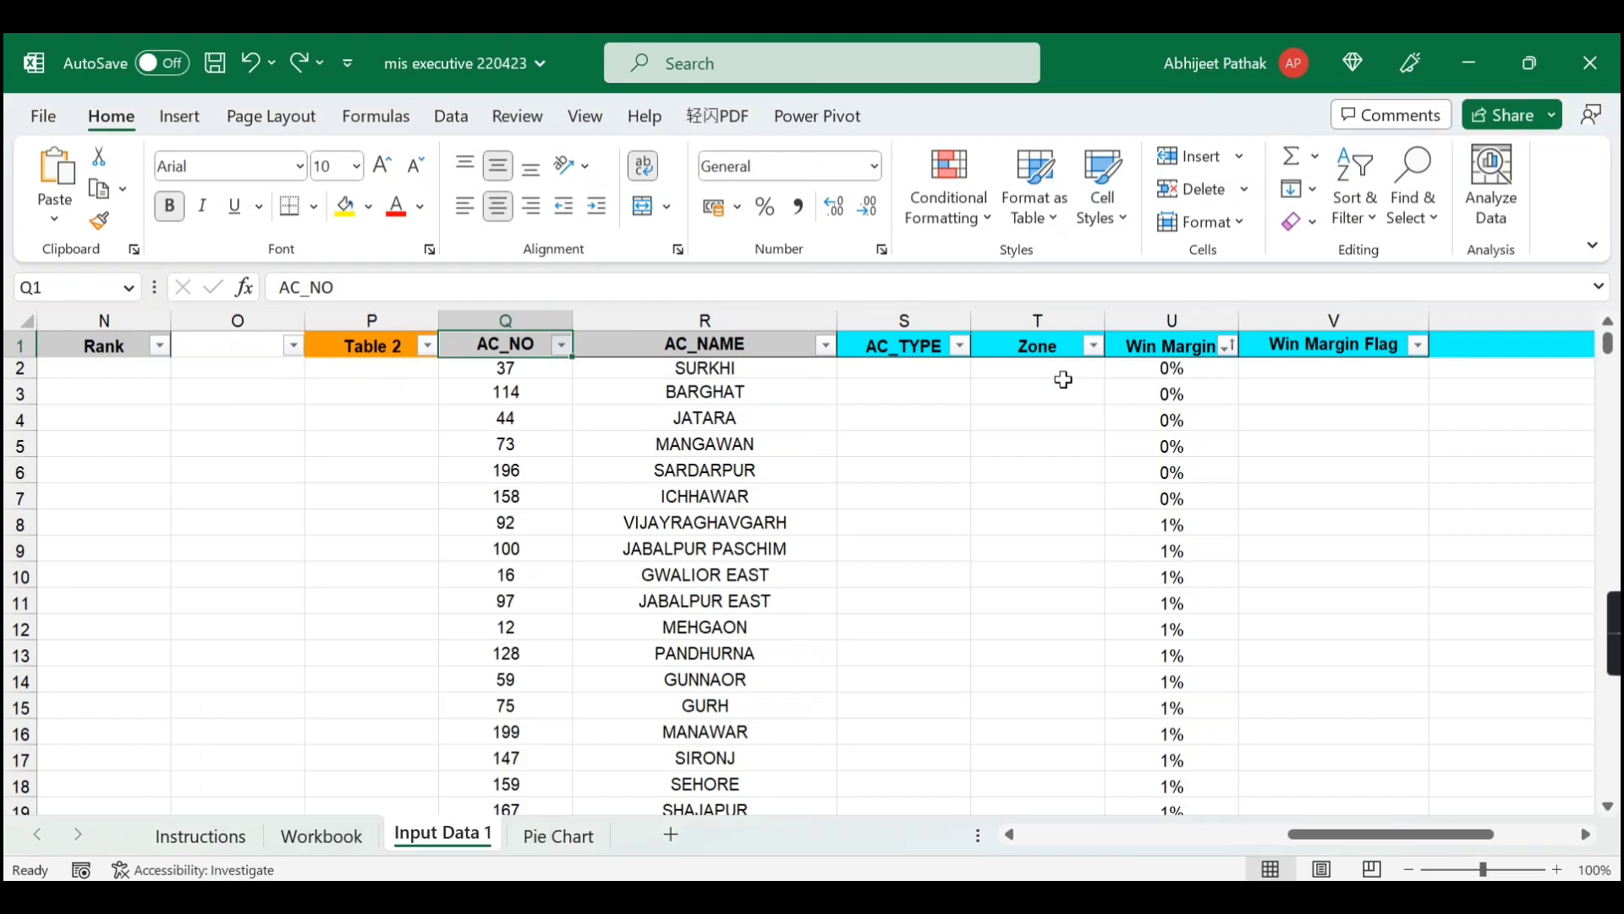
key(Right)
key(Right)
key(ctrl+shift+l)
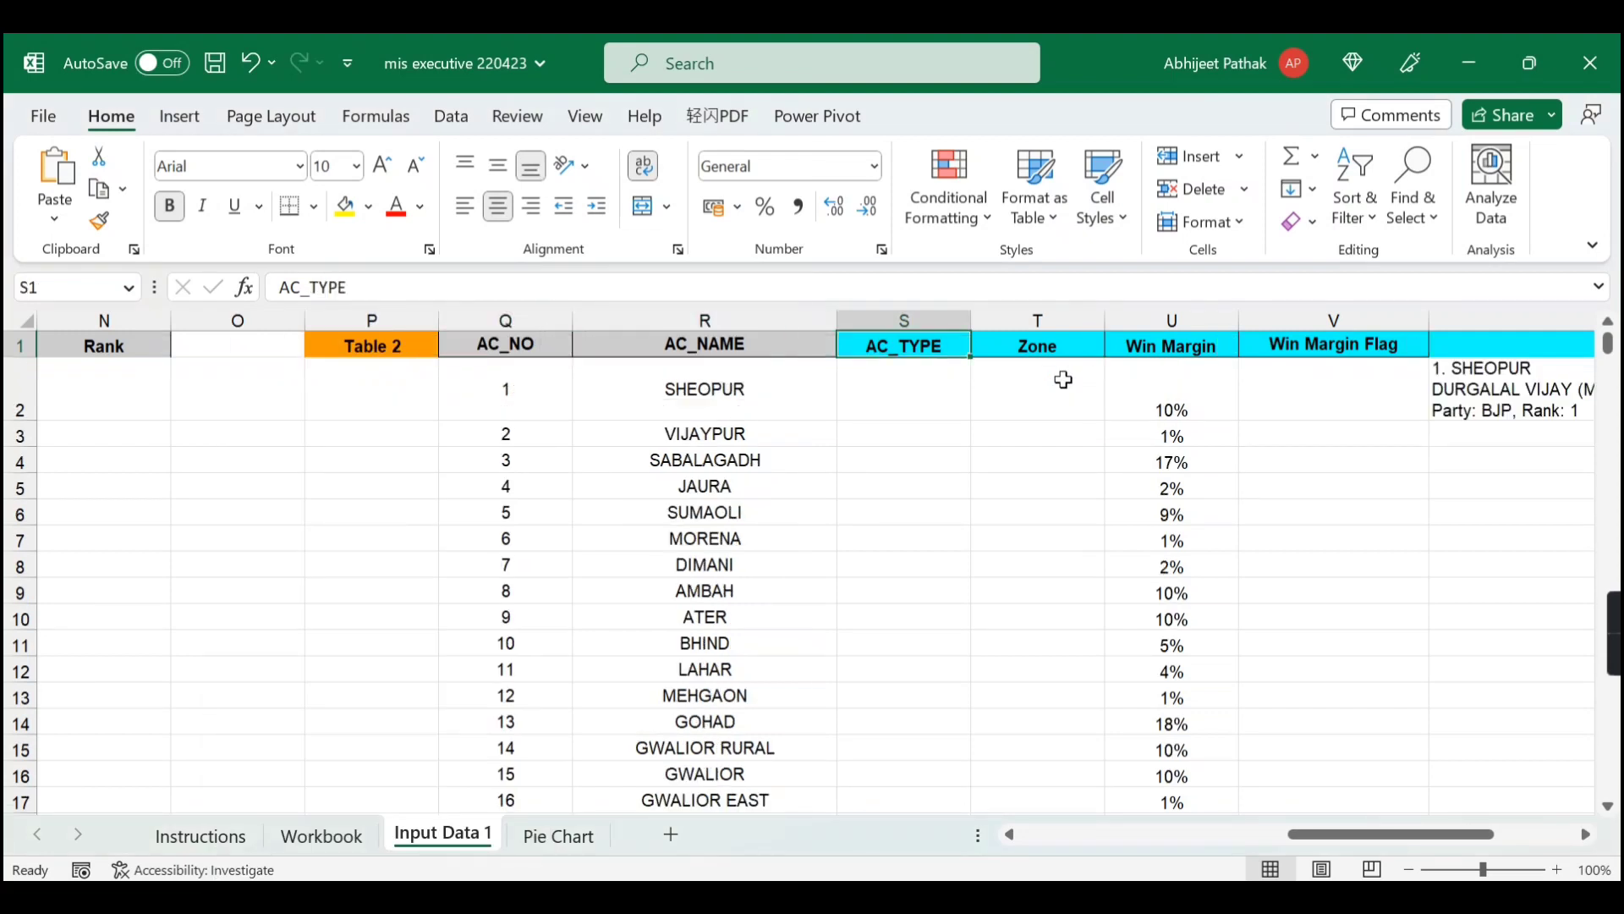
- Examine the AC_NO, AC_NAME and AC_TYPE columns of Table 1 on Input Data 1 and reread task 6 on Workbook
key(Down)
key(Left)
key(Right)
key(ctrl+Left)
key(ctrl+Left)
key(ctrl+Left)
key(ctrl+Left)
key(ctrl+Left)
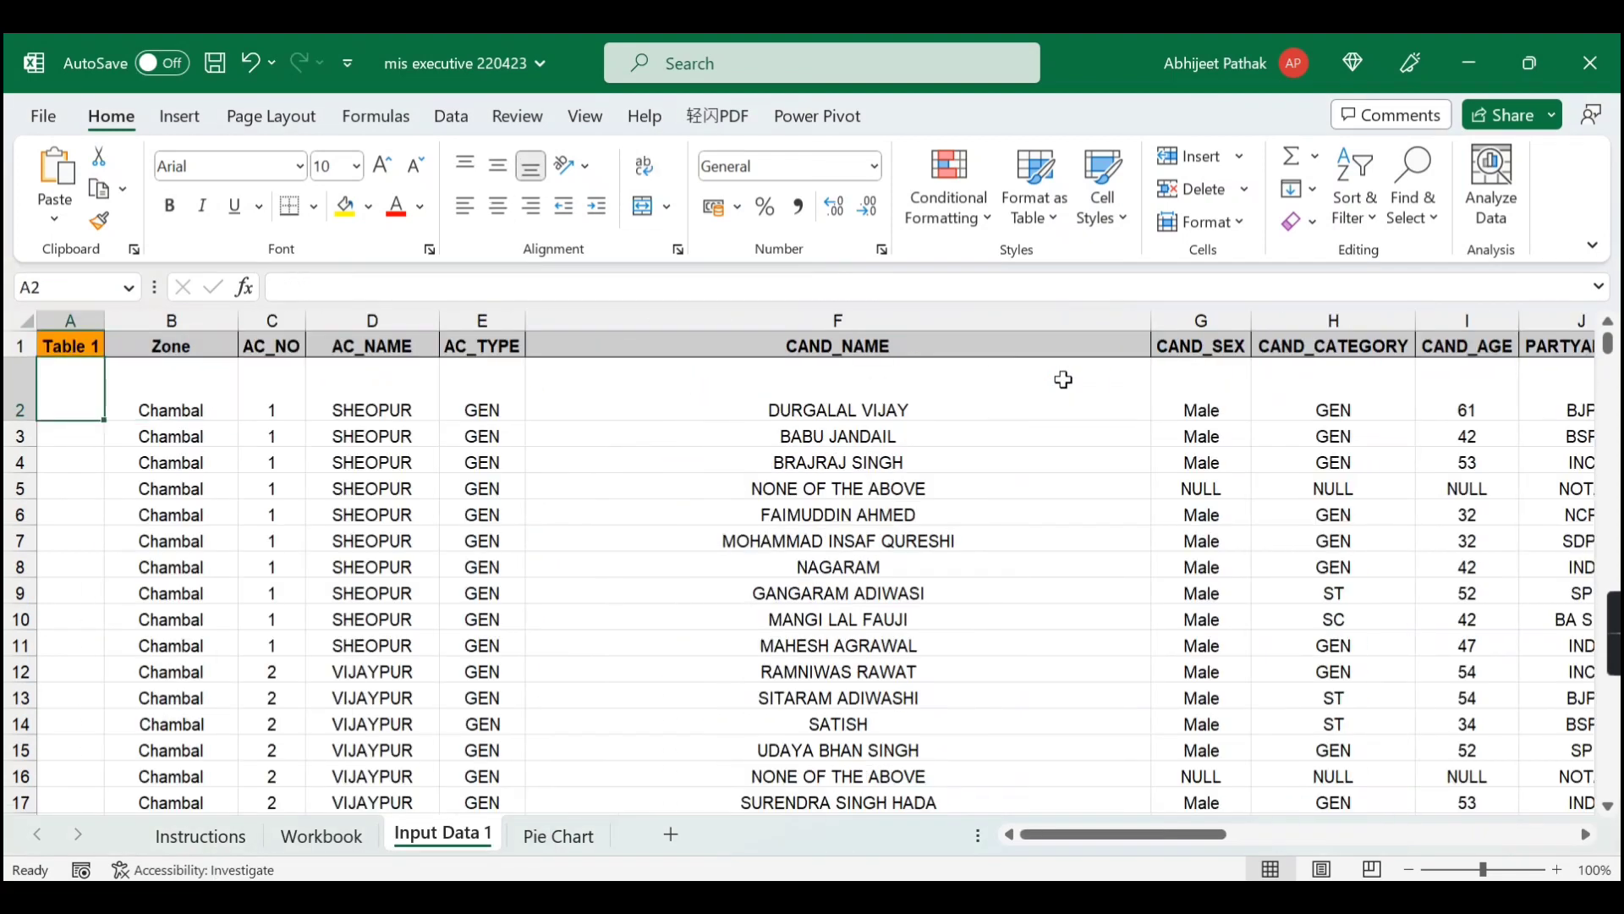
key(Right)
key(Right)
click(377, 829)
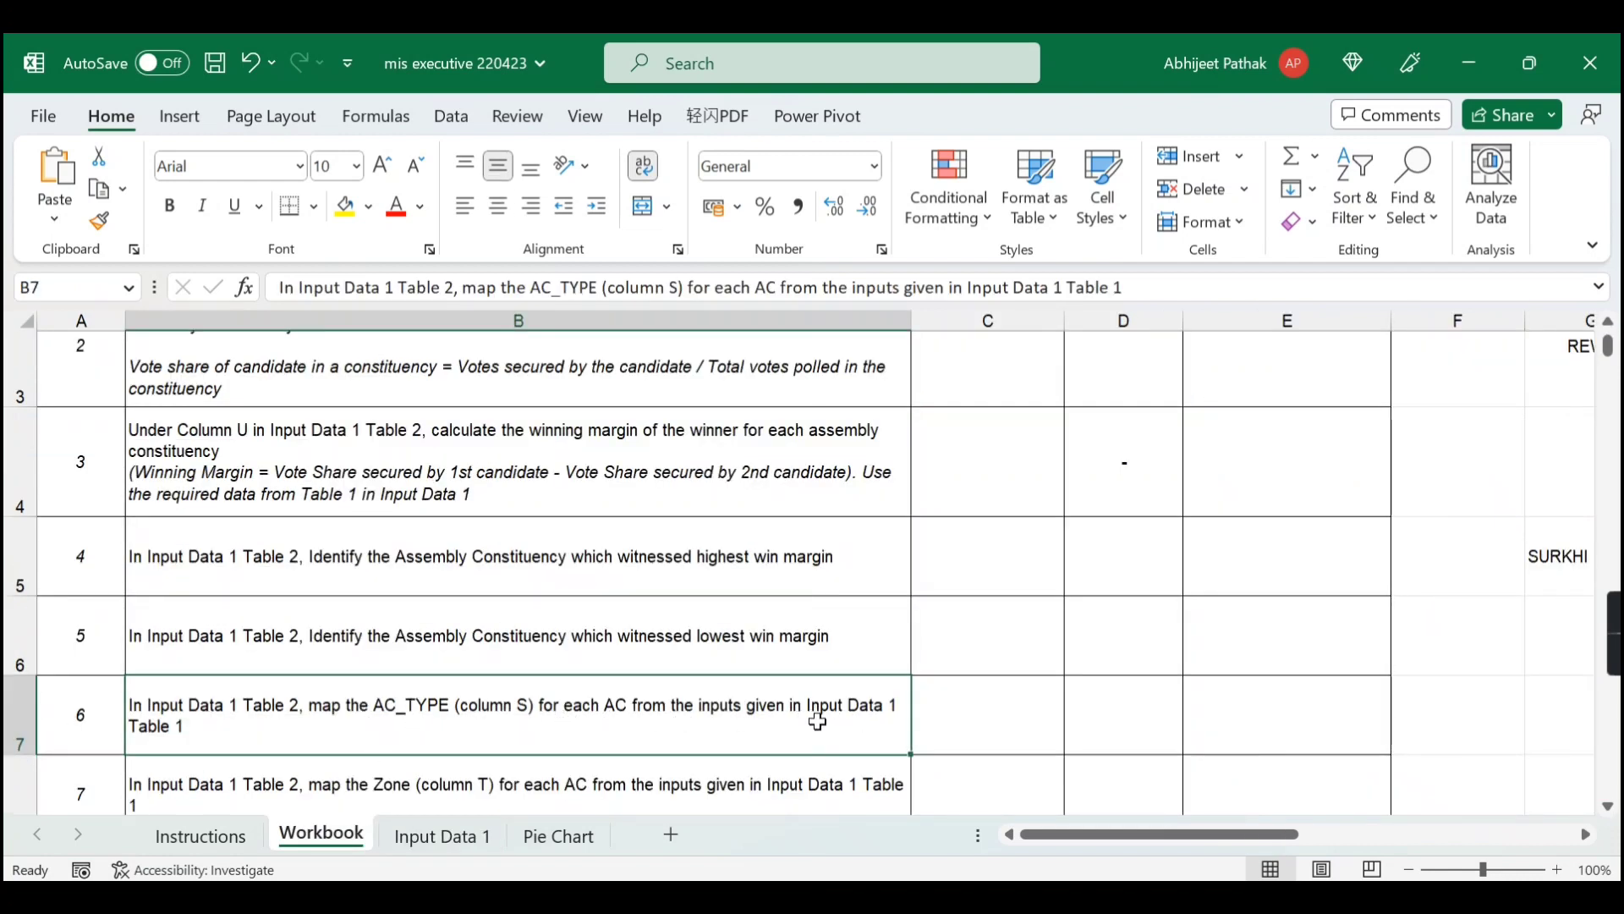
click(474, 836)
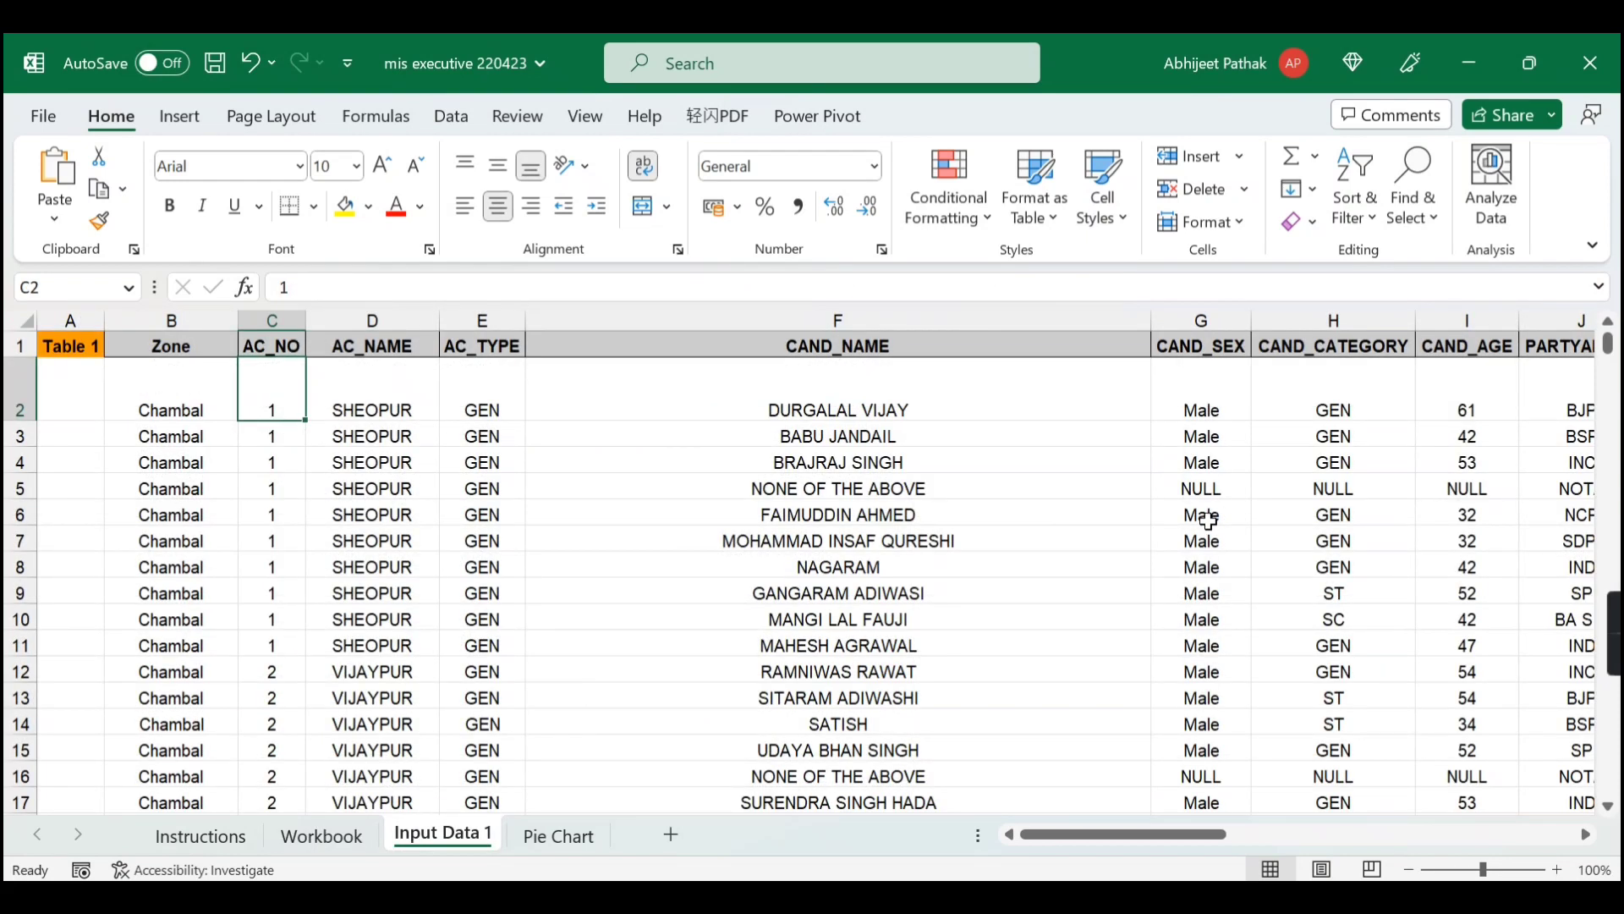
- AutoFit the column widths of Table 2 on Input Data 1
key(Right)
key(Right)
key(Right)
key(Right)
key(Right)
key(Right)
key(Right)
key(Right)
key(Right)
key(Right)
key(Right)
key(Right)
key(Right)
key(Right)
key(Right)
key(Right)
key(Right)
key(Right)
key(Left)
key(Left)
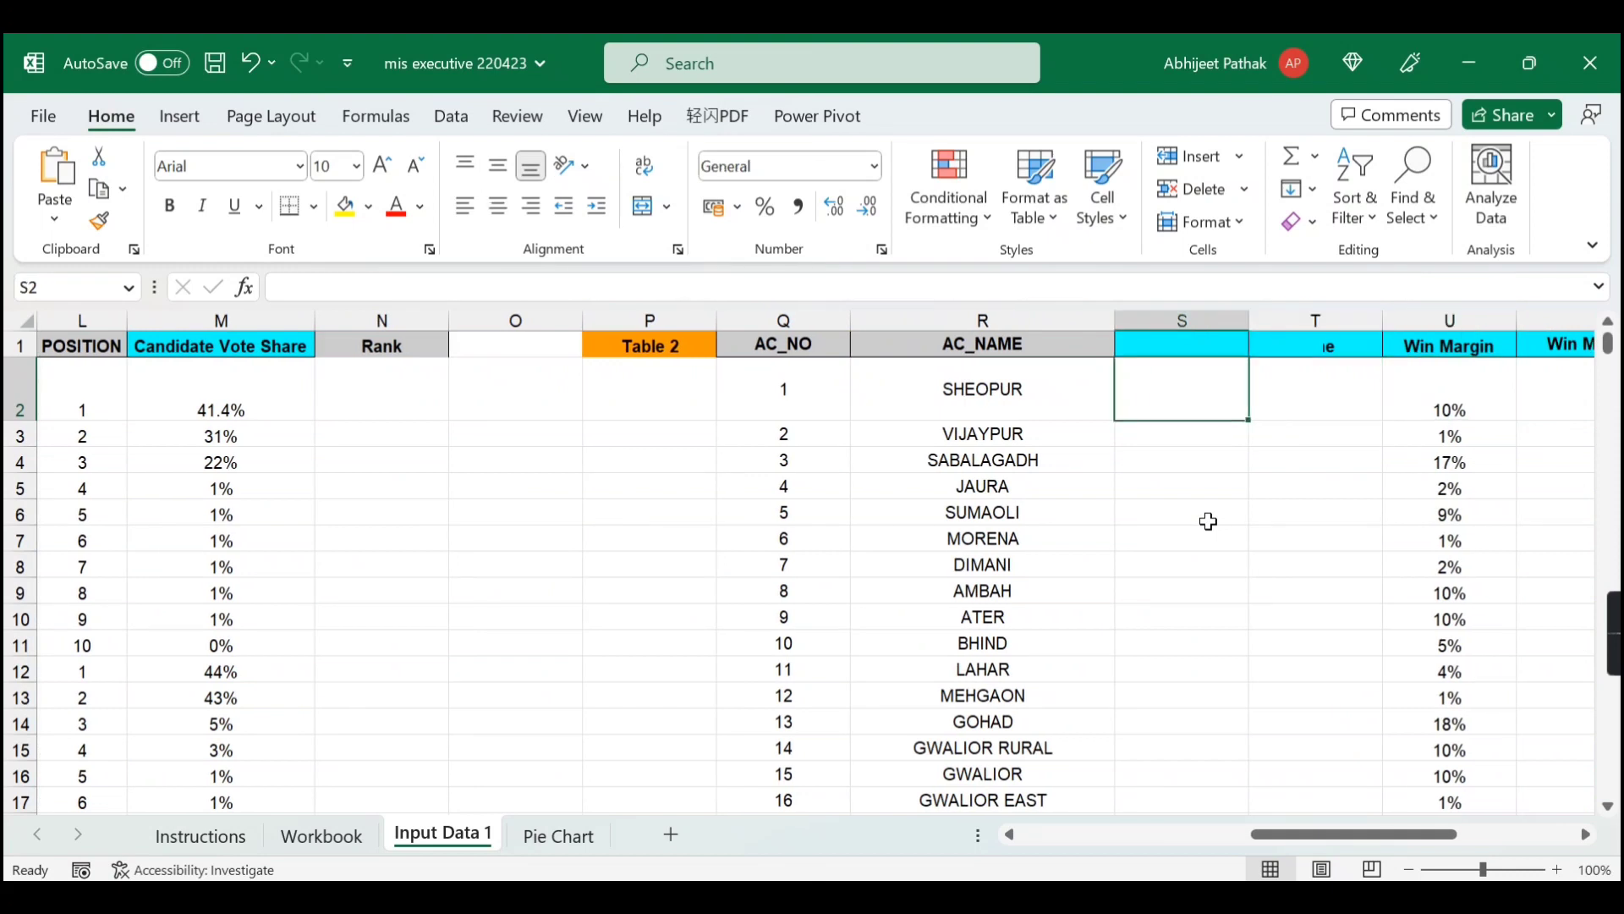
key(Up)
key(Right)
key(Right)
key(Right)
key(Left)
key(Left)
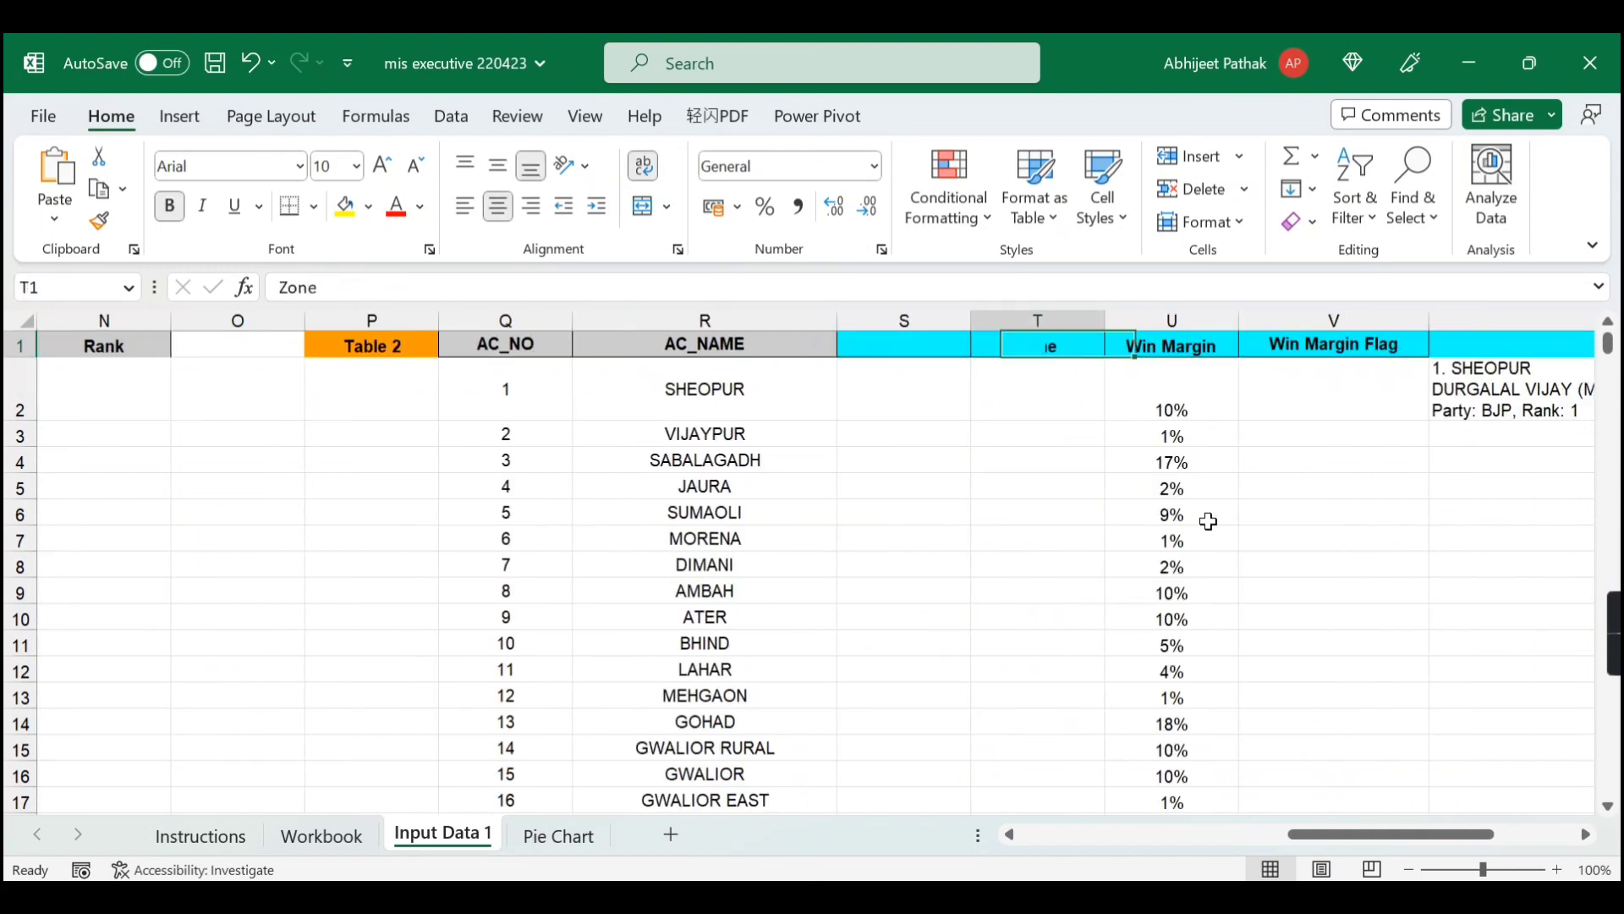
key(ctrl+a)
key(h)
key(o)
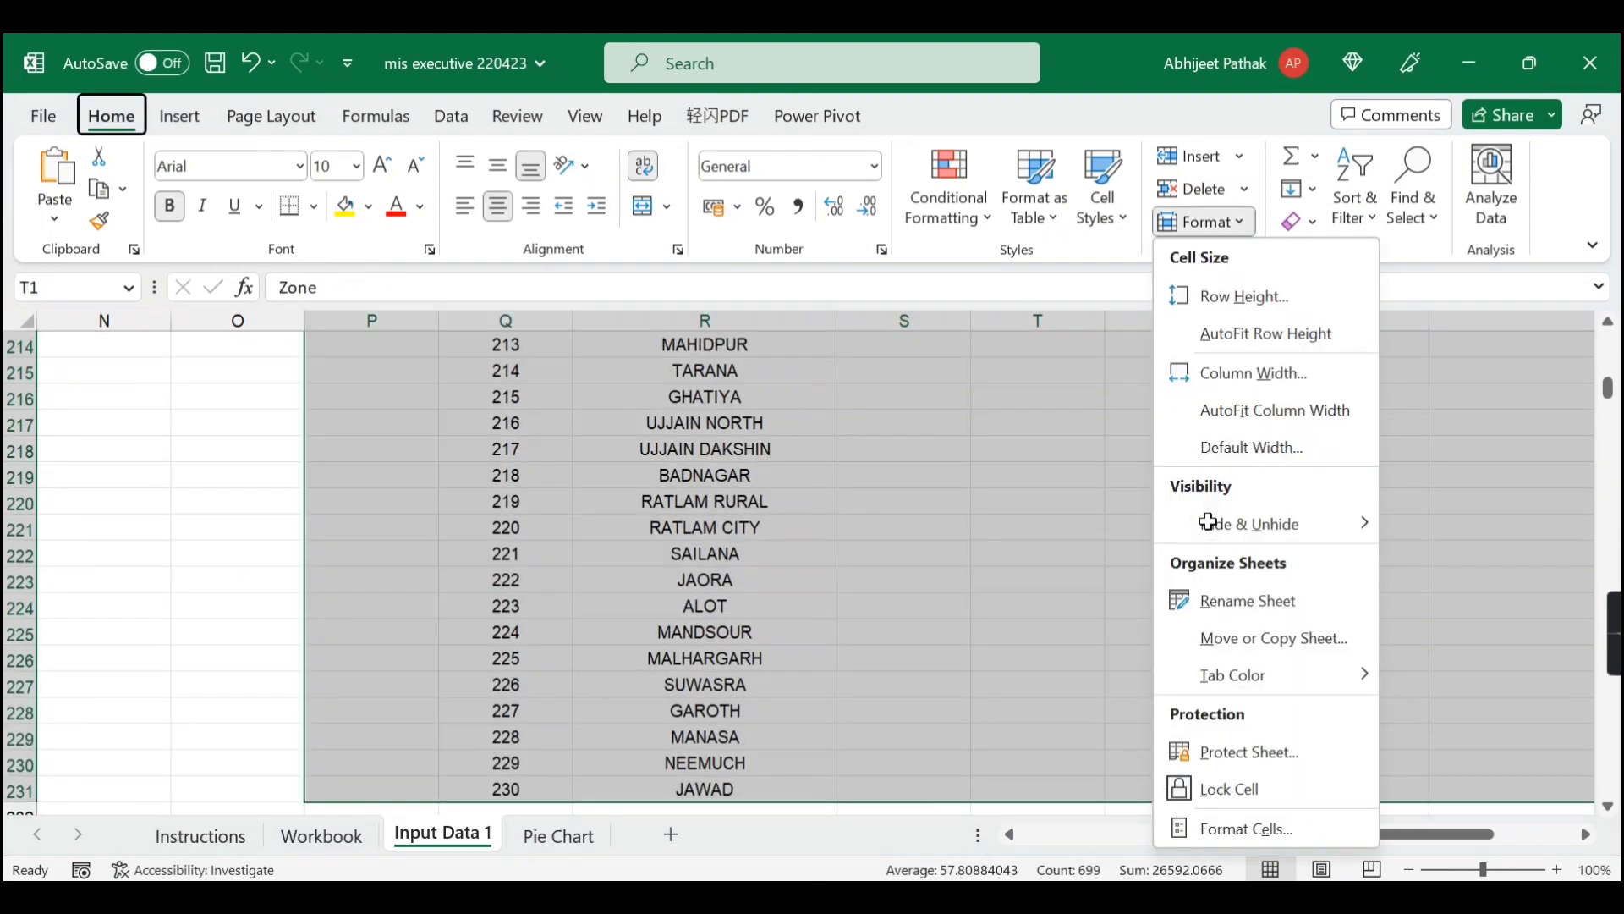
key(i)
key(Up)
key(Right)
key(Down)
text(=VLOOKUP()
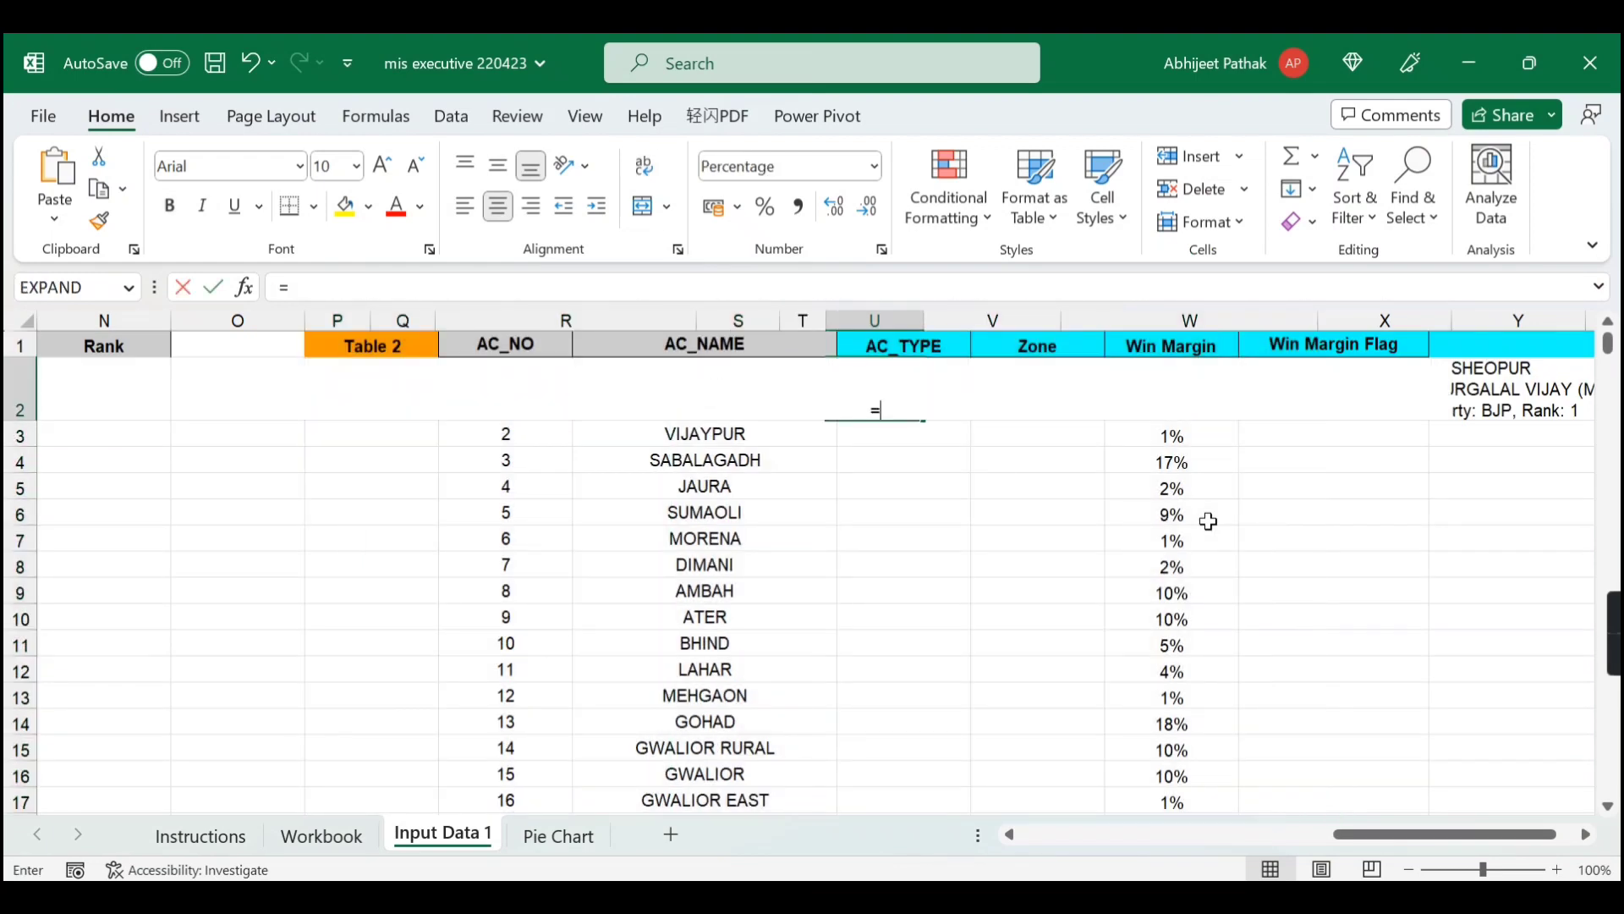
key(Escape)
- Select the whole of Table 2 and apply AutoFit Column Width again
key(Right)
key(Left)
key(Right)
key(Right)
key(Left)
key(ctrl+a)
key(alt+h)
key(o)
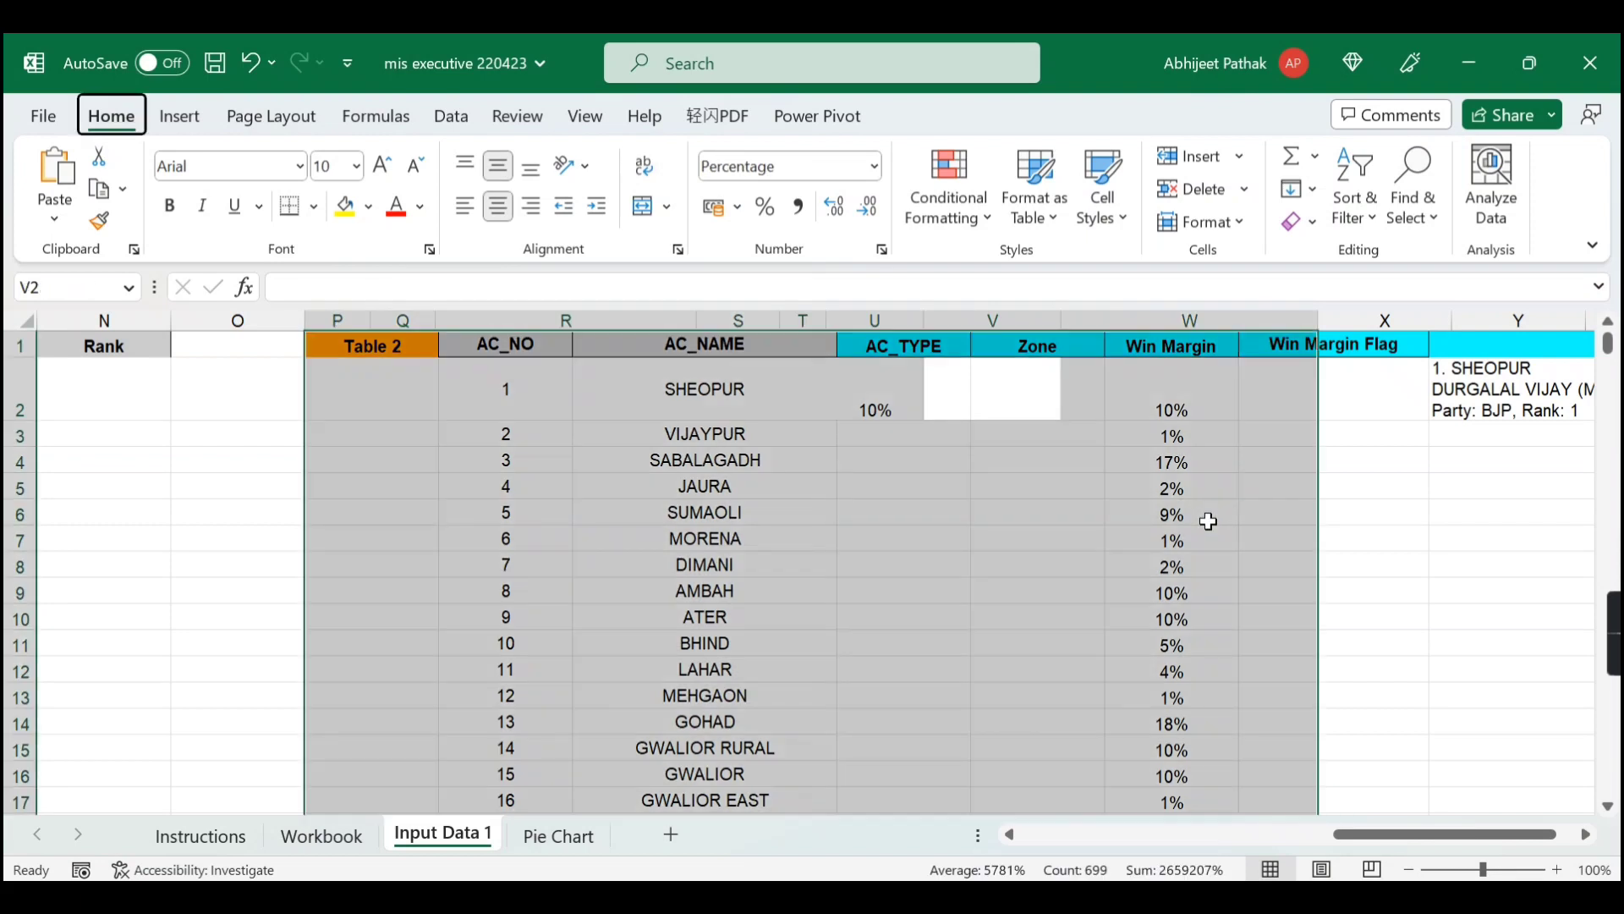
key(i)
- Enter =VLOOKUP(R2,$D$2:$E$2134,2,0) in S2 and fill it down the AC_TYPE column of Table 2
key(Left)
key(Left)
key(Left)
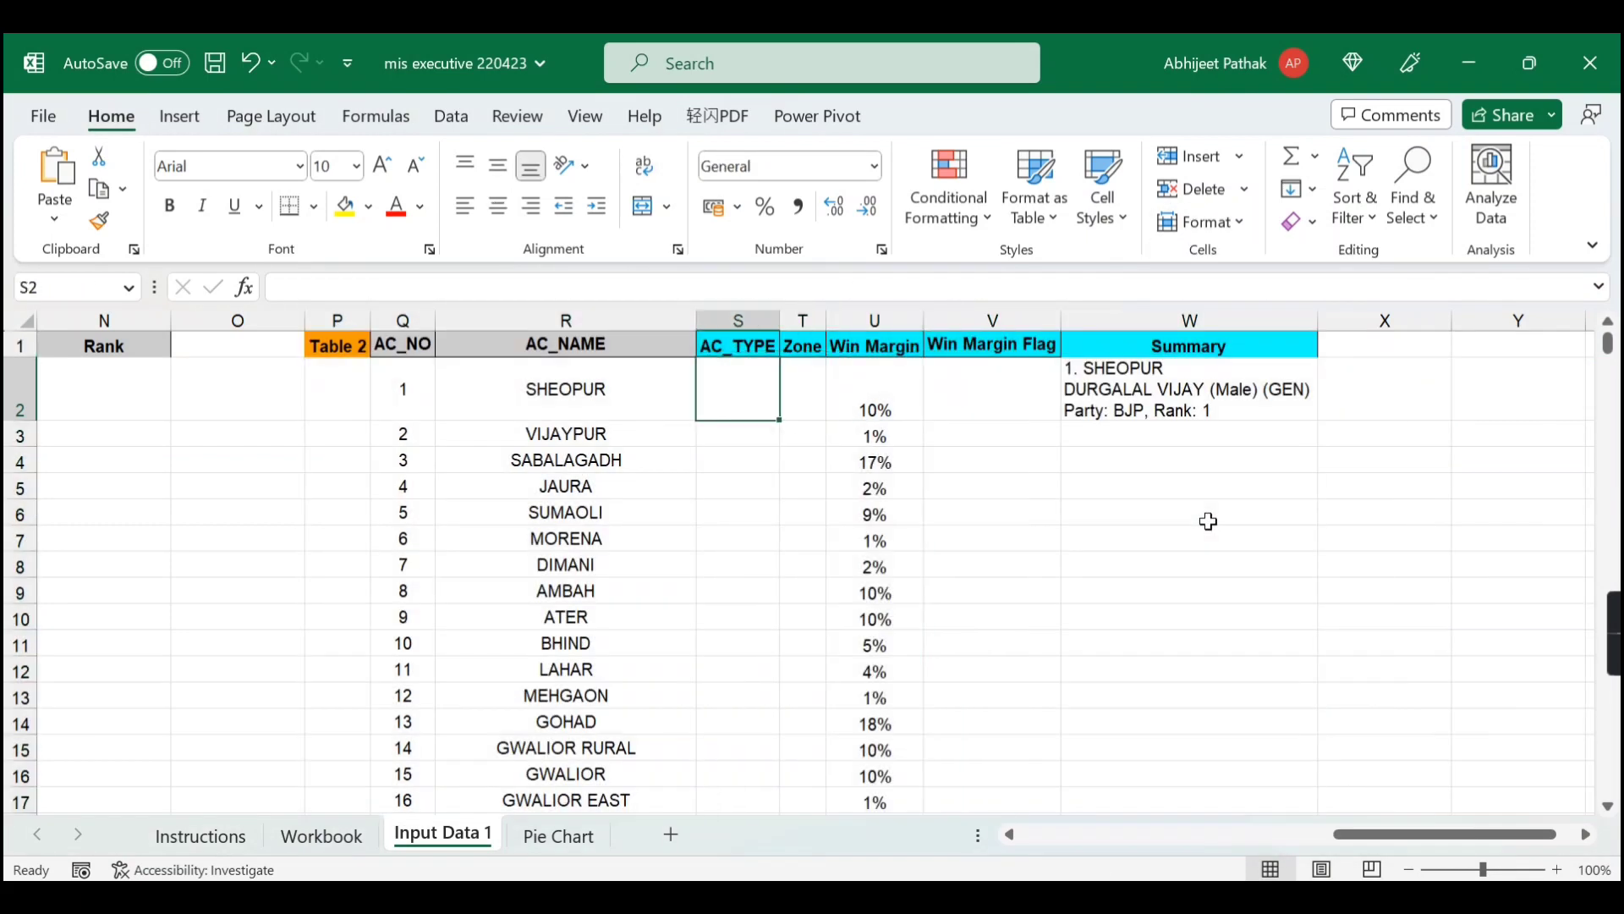
text(=VLOOKUP()
key(Left)
text(,)
key(Left)
key(Left)
key(Left)
key(Left)
key(Left)
key(Left)
key(Left)
key(Left)
key(Left)
key(Left)
key(Left)
key(Left)
key(Left)
key(Left)
key(Left)
key(Left)
key(Left)
key(Left)
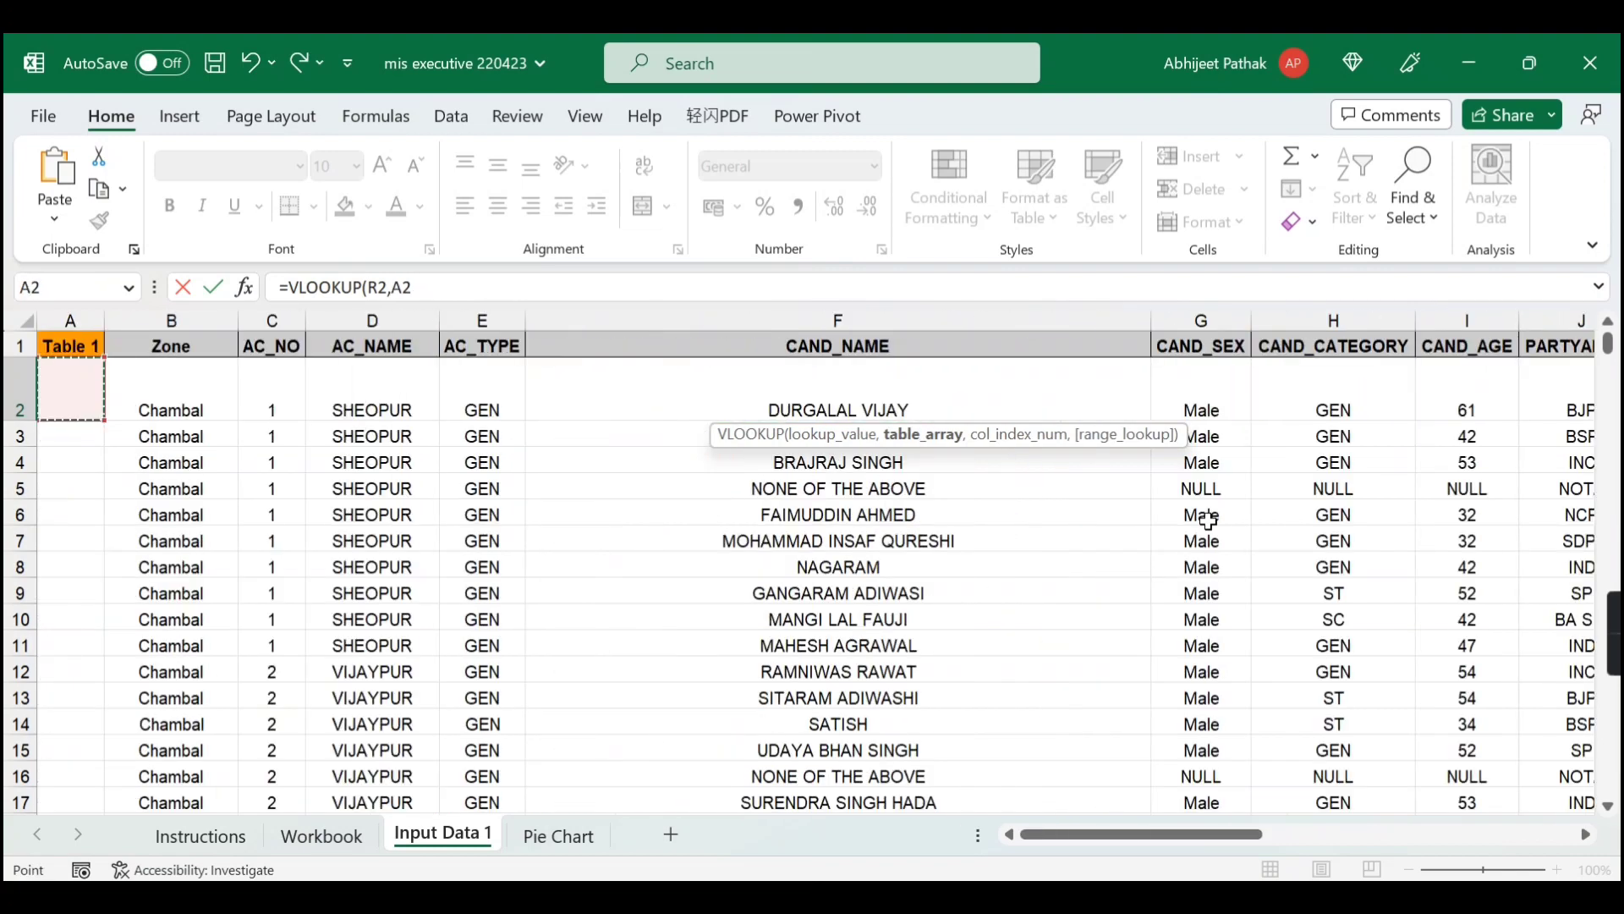
key(Right)
key(Right)
key(Right)
key(shift+Right)
key(ctrl+shift+Down)
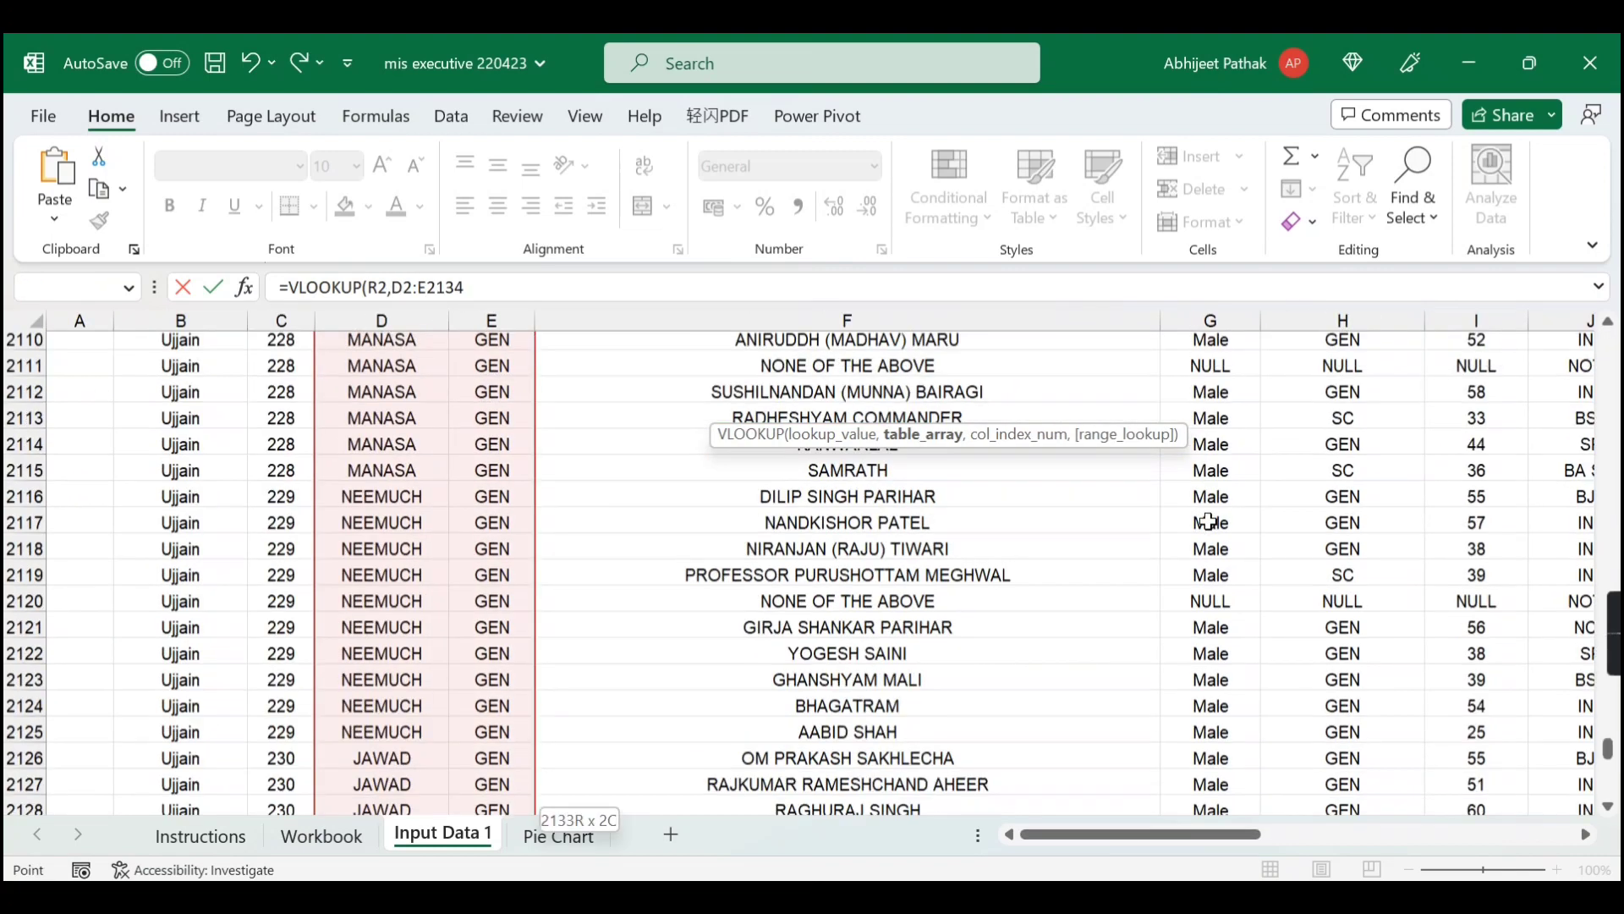
key(F4)
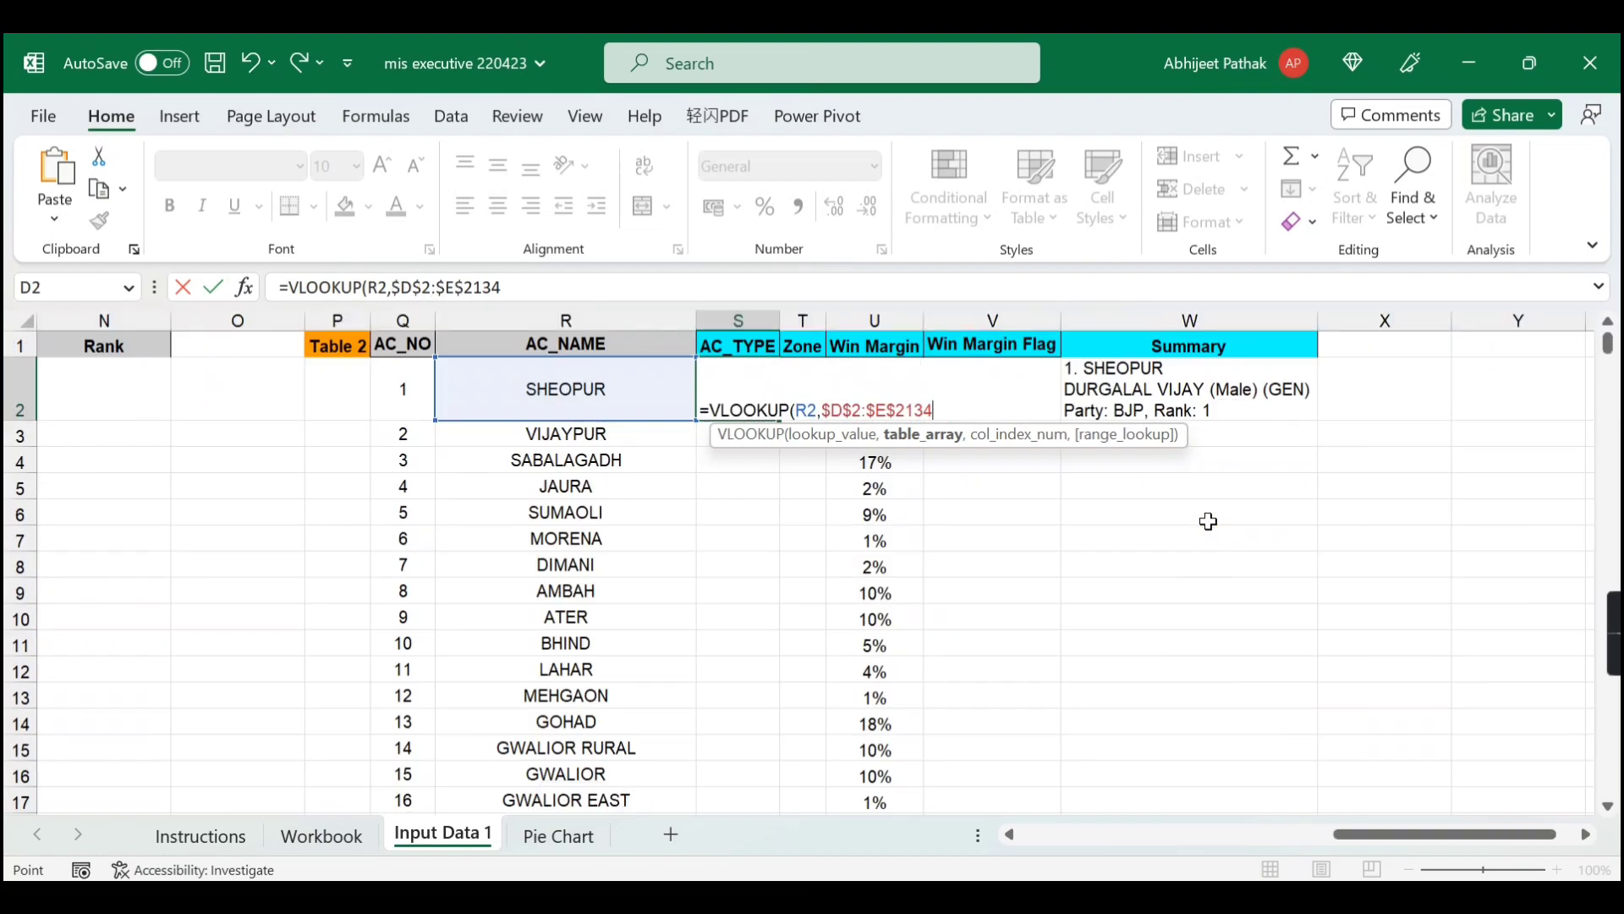
text(,2)
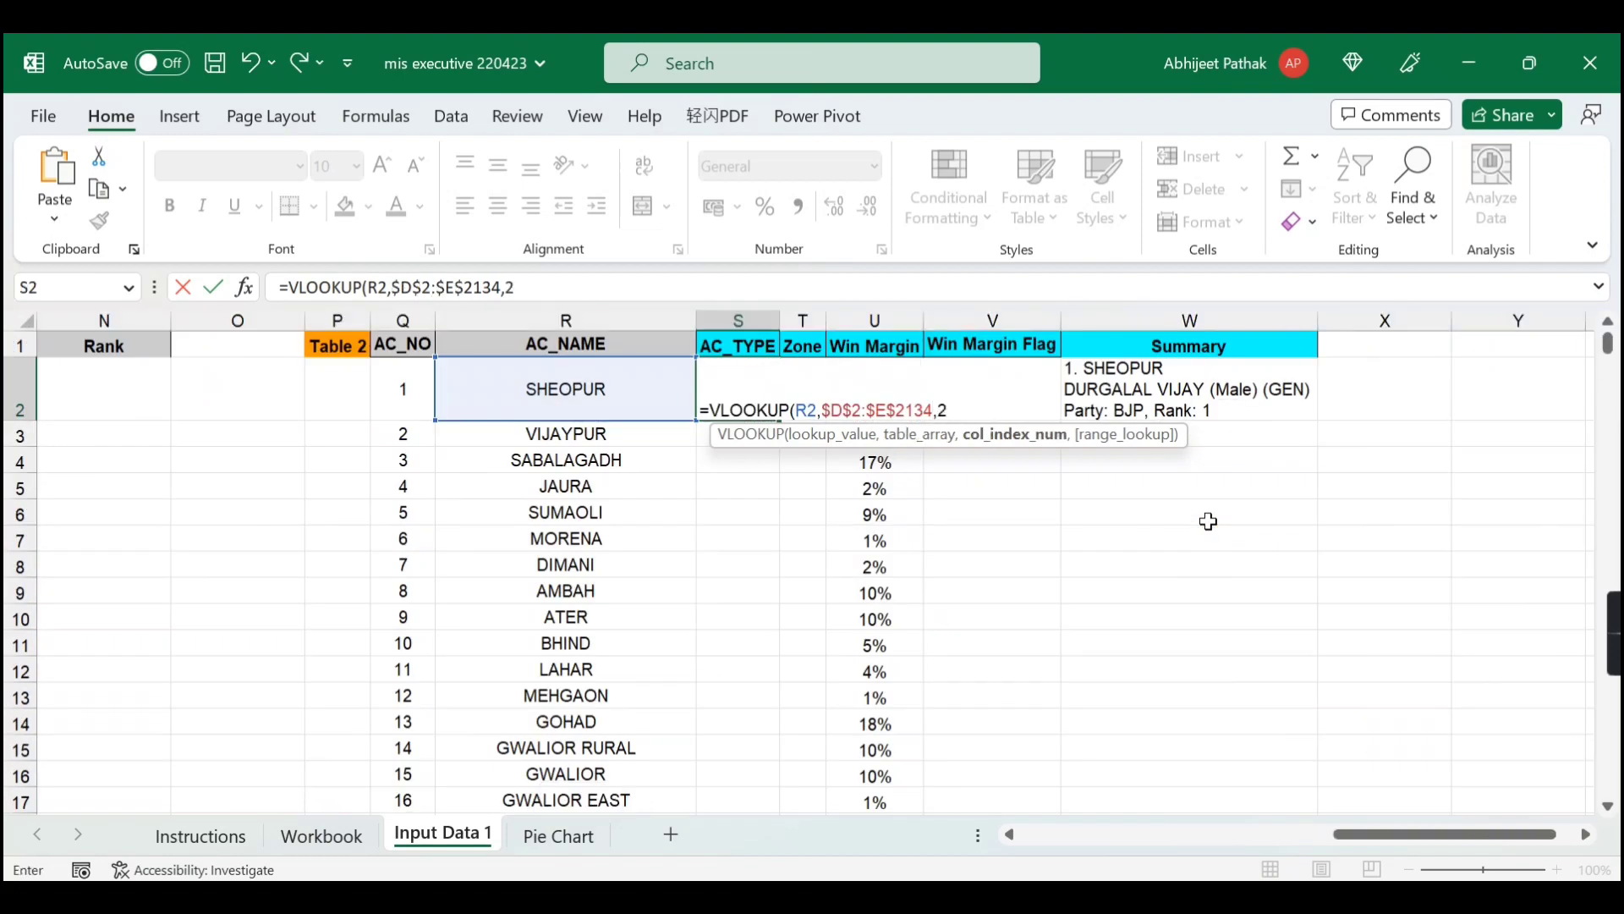
text(,0))
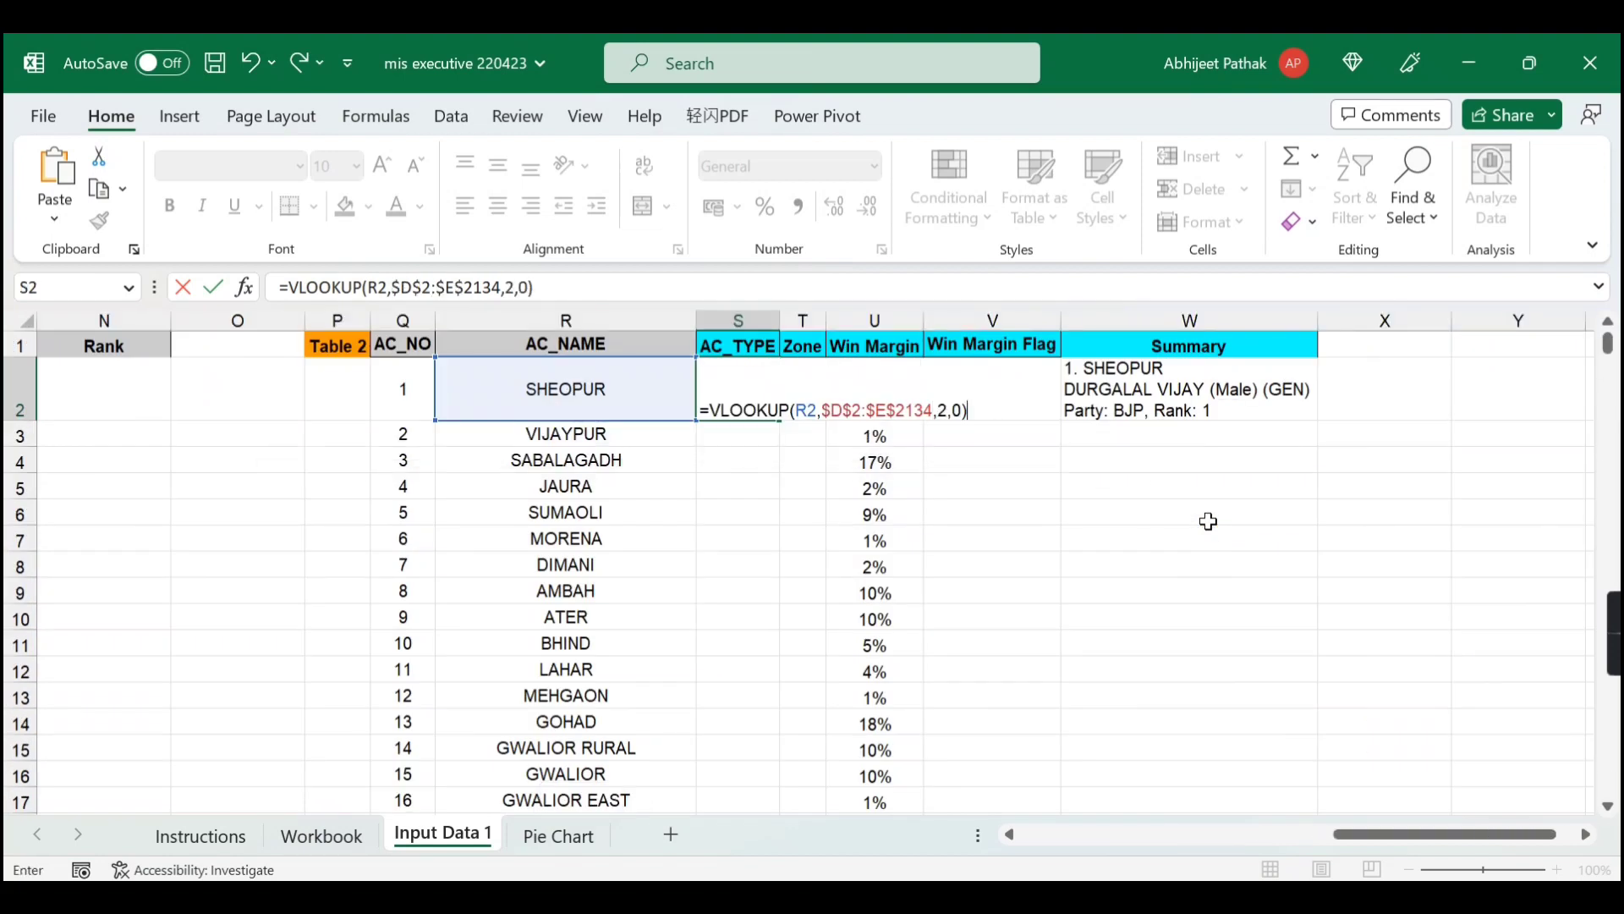
key(Return)
click(768, 406)
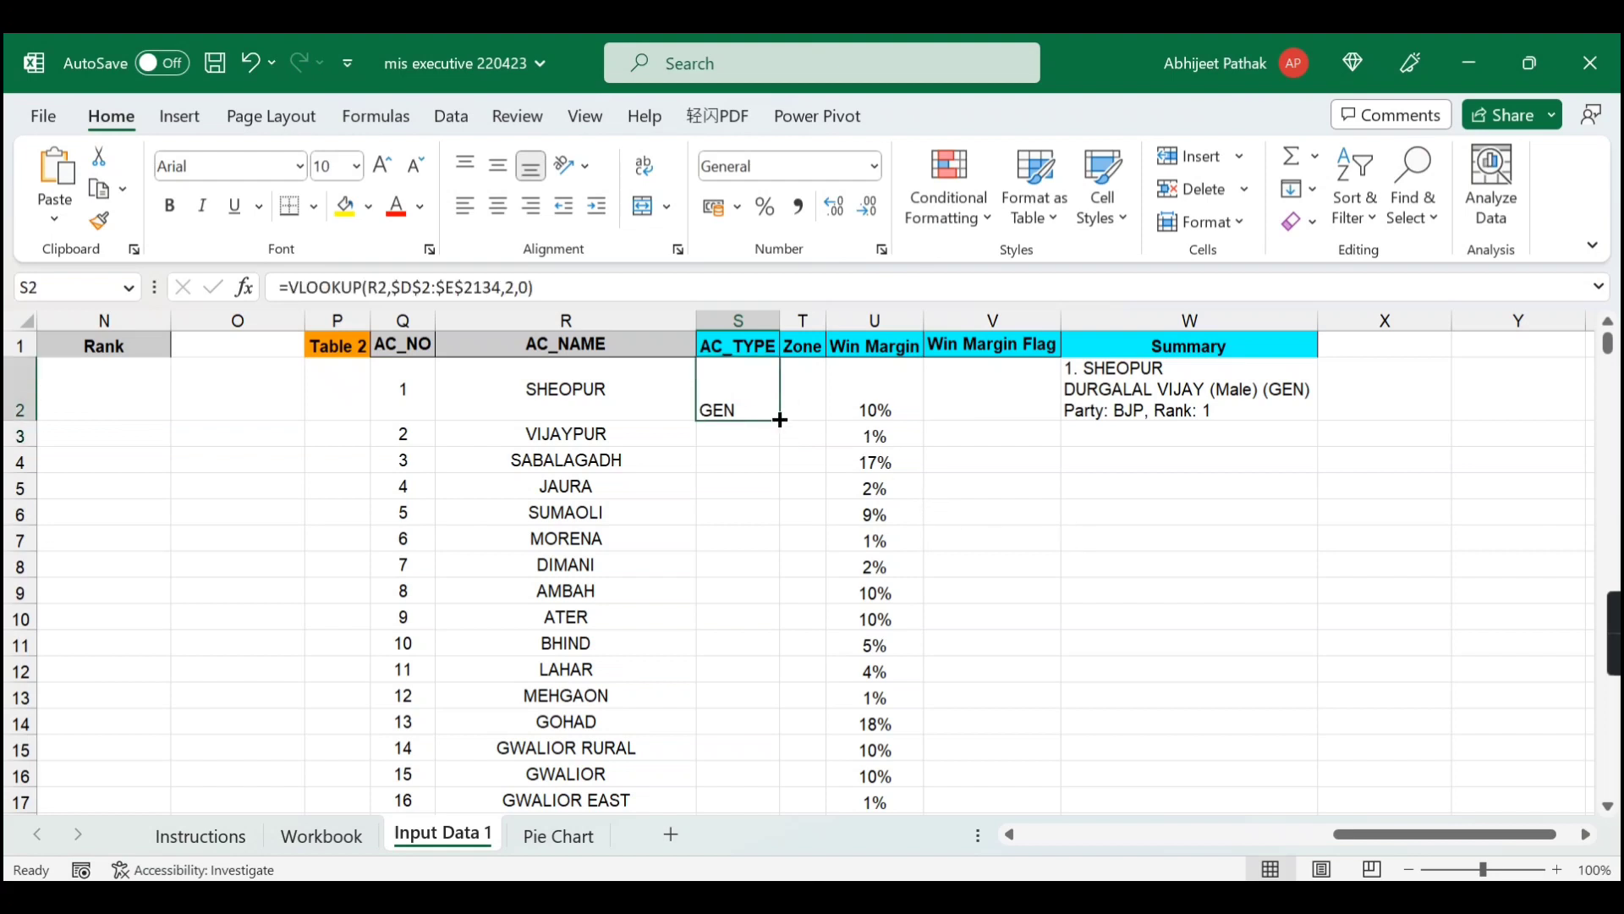
double_click(779, 419)
- Read task 7 on the Workbook sheet, about mapping the Zone in column T for each AC
click(322, 836)
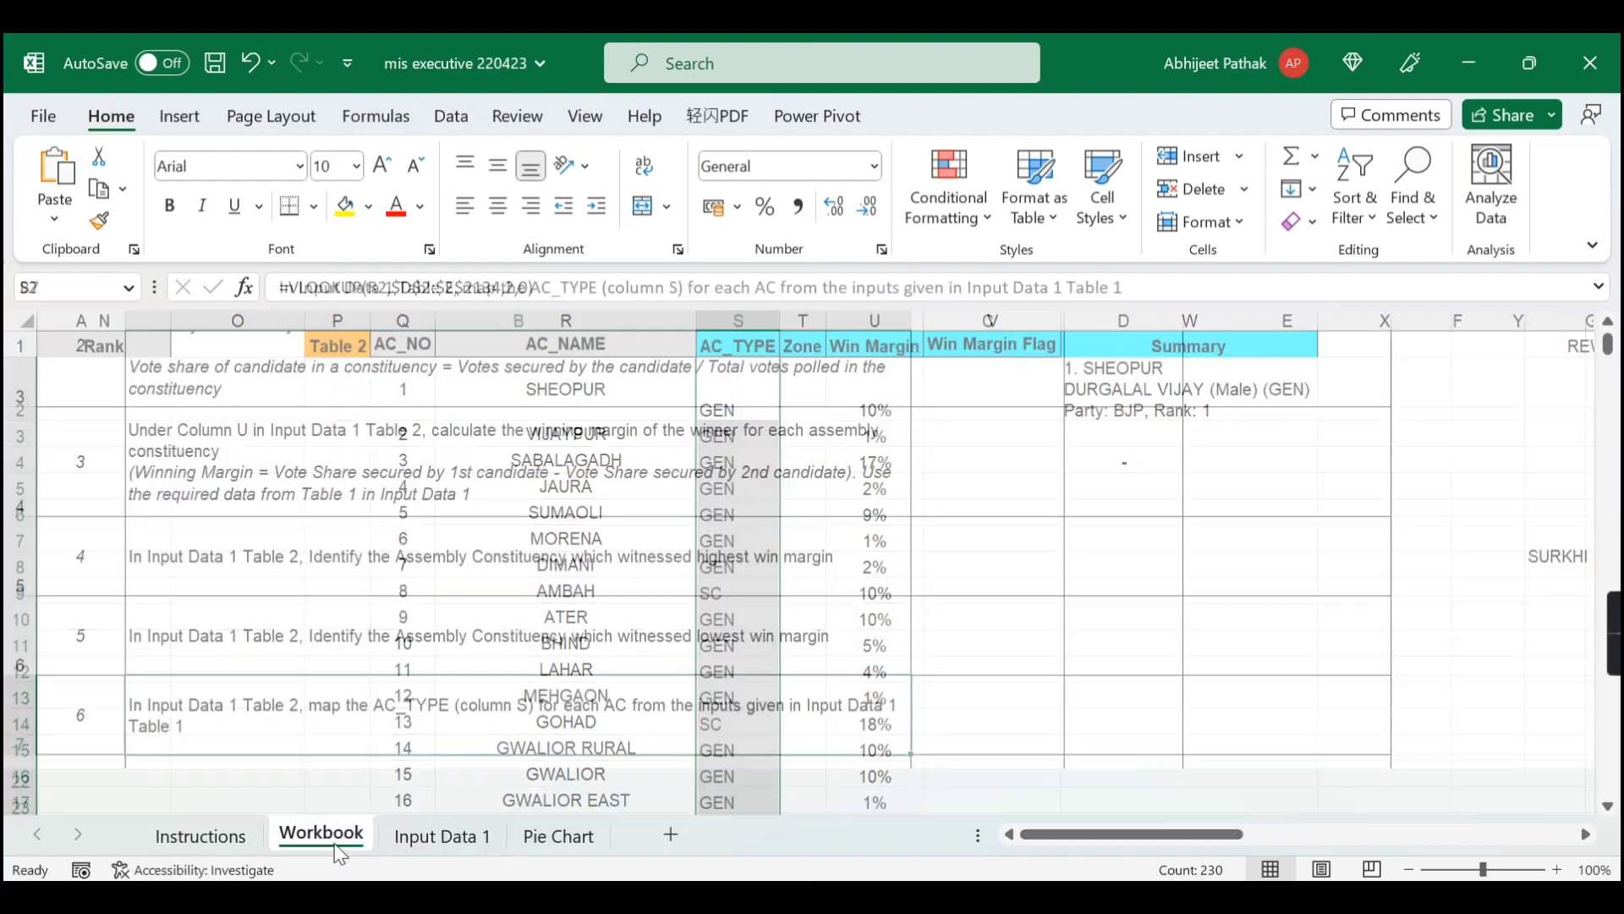
scroll(620, 721, down, 1)
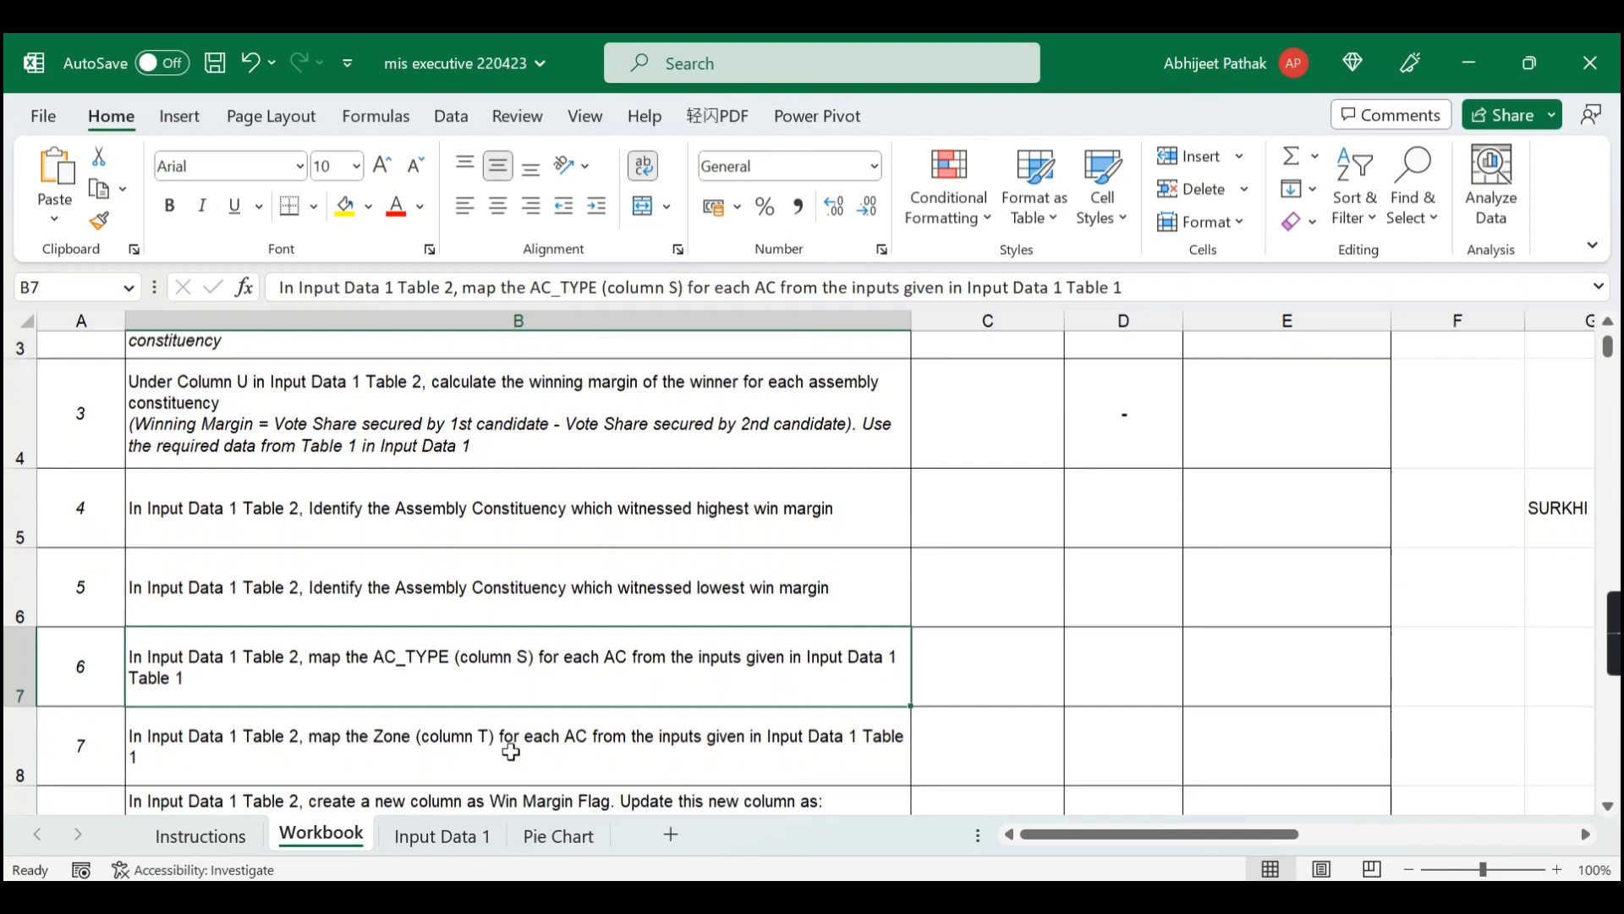
click(274, 751)
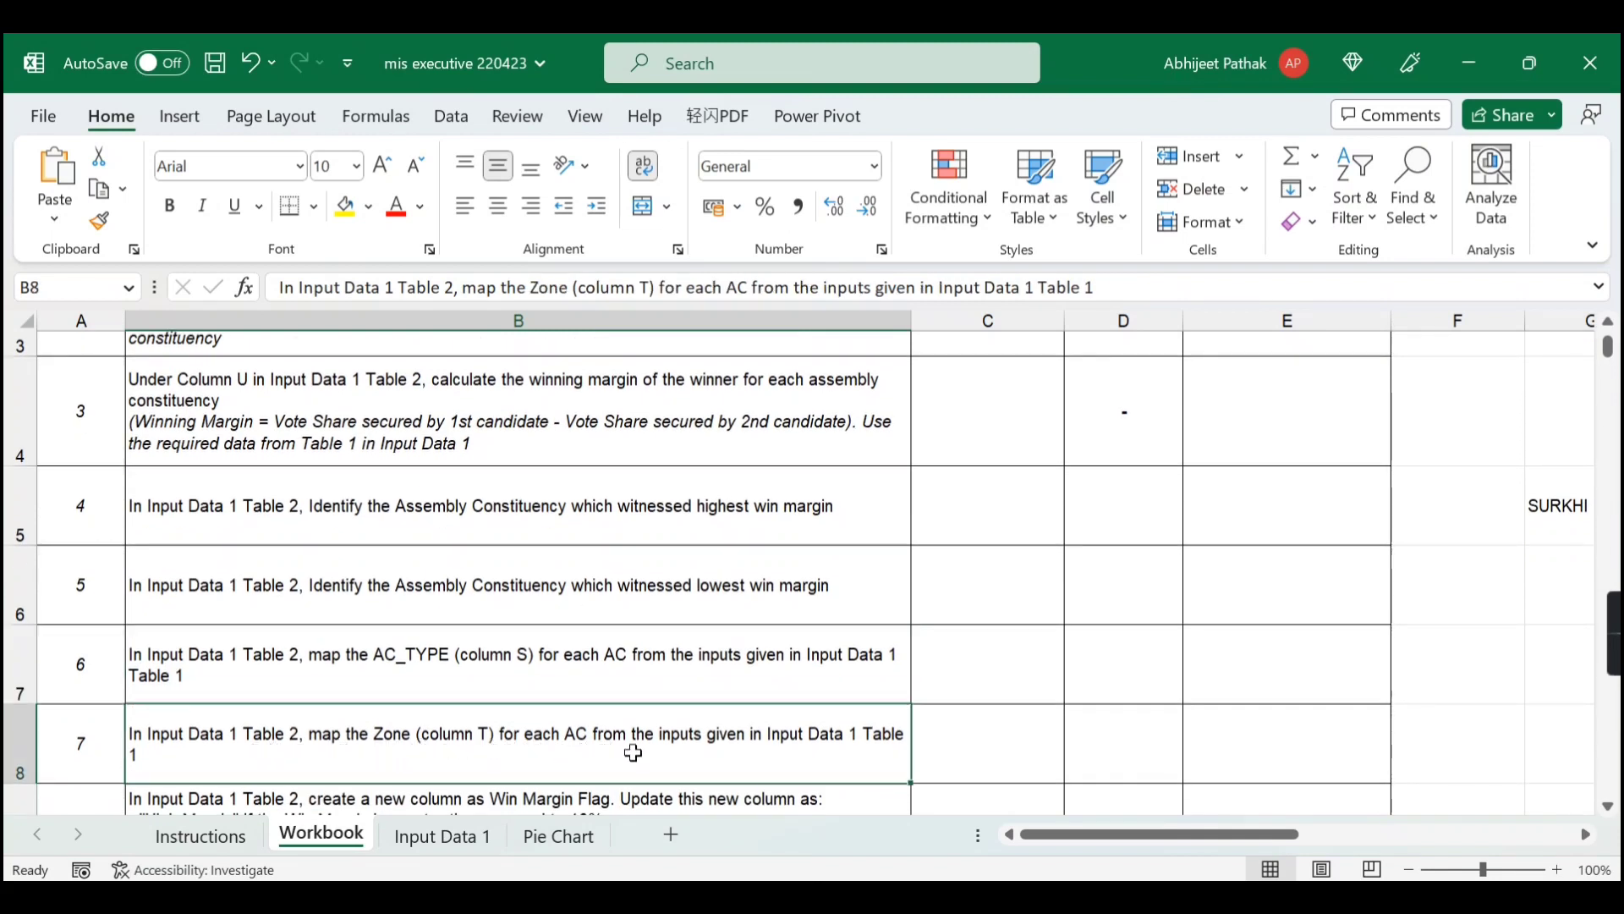
- Undo the latest changes on Input Data 1, back to the AC_TYPE formula in S2
click(474, 833)
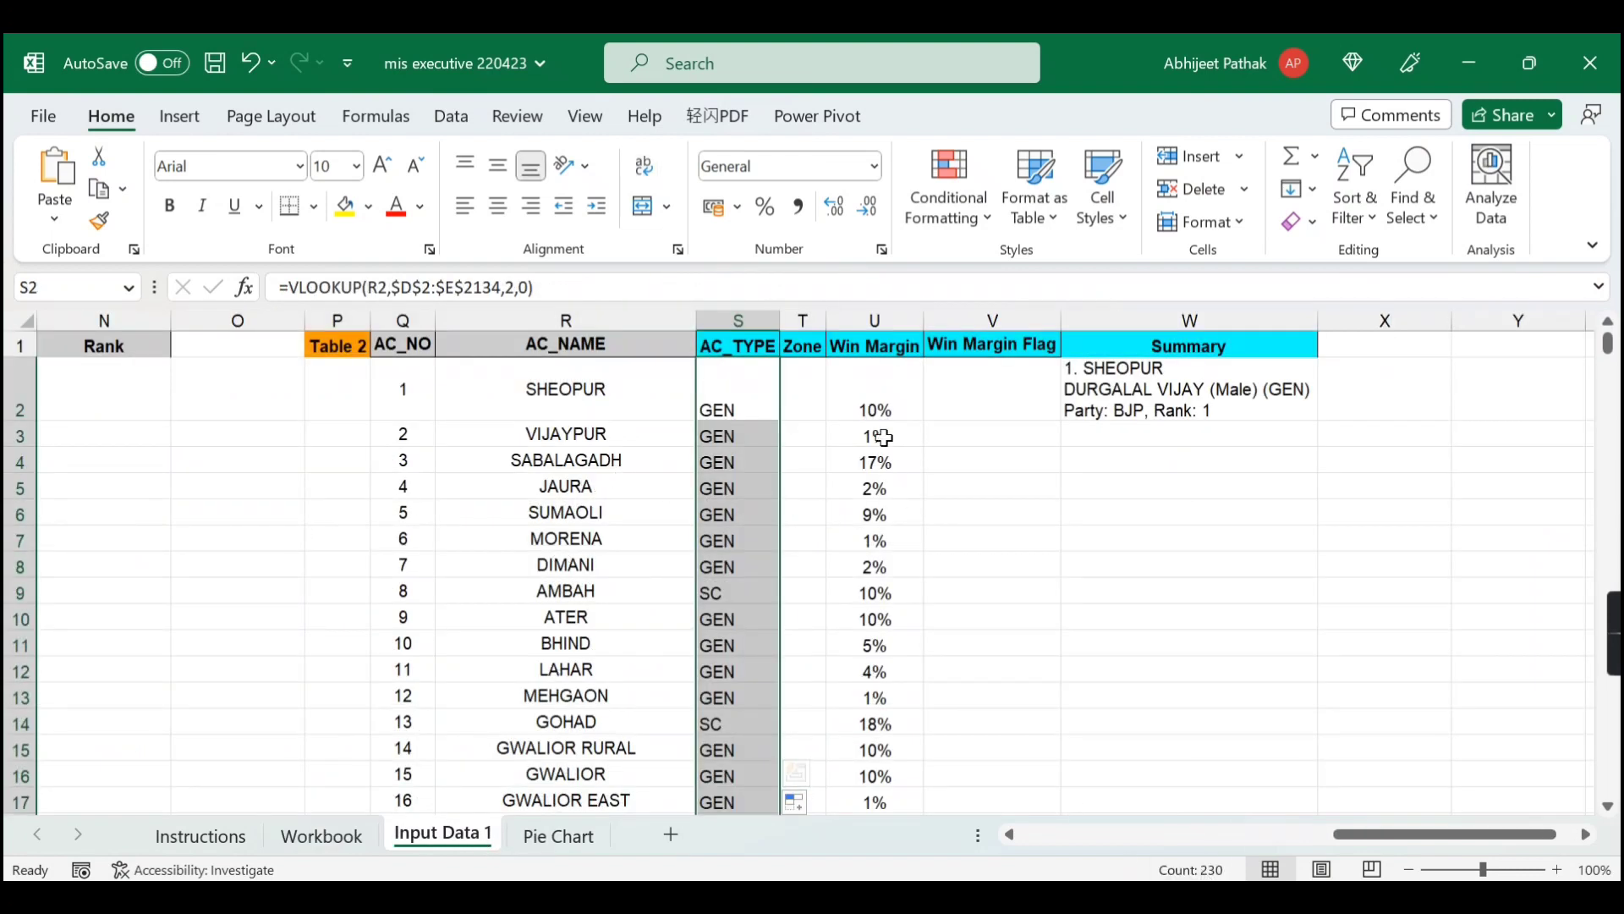
key(ctrl+z)
key(ctrl+z)
key(ctrl+z)
key(ctrl+z)
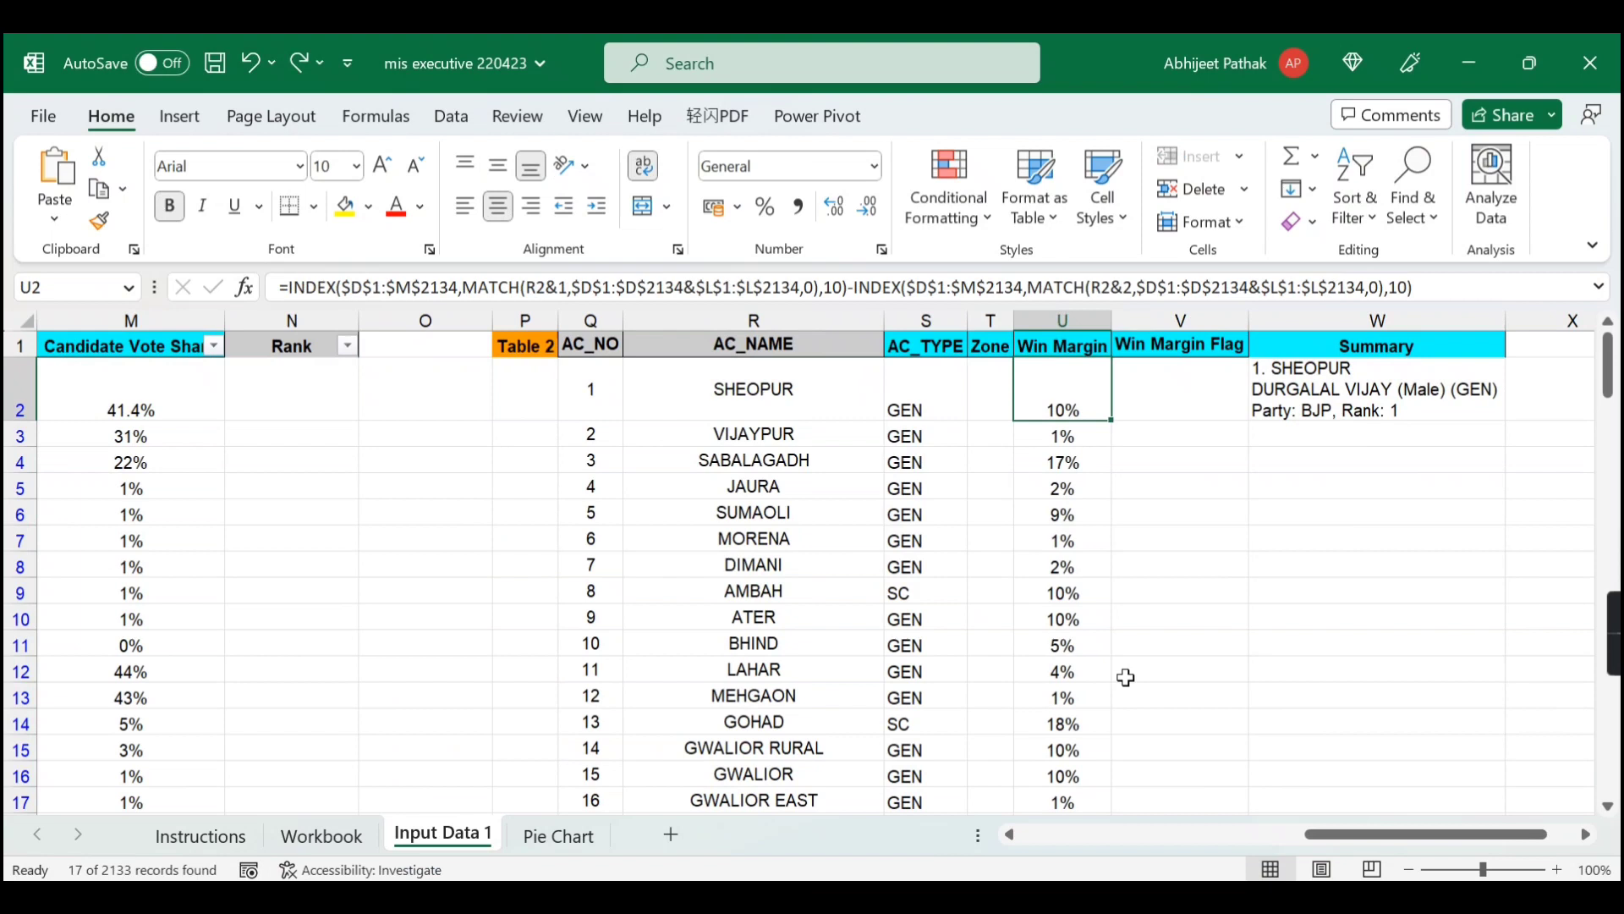
key(ctrl+z)
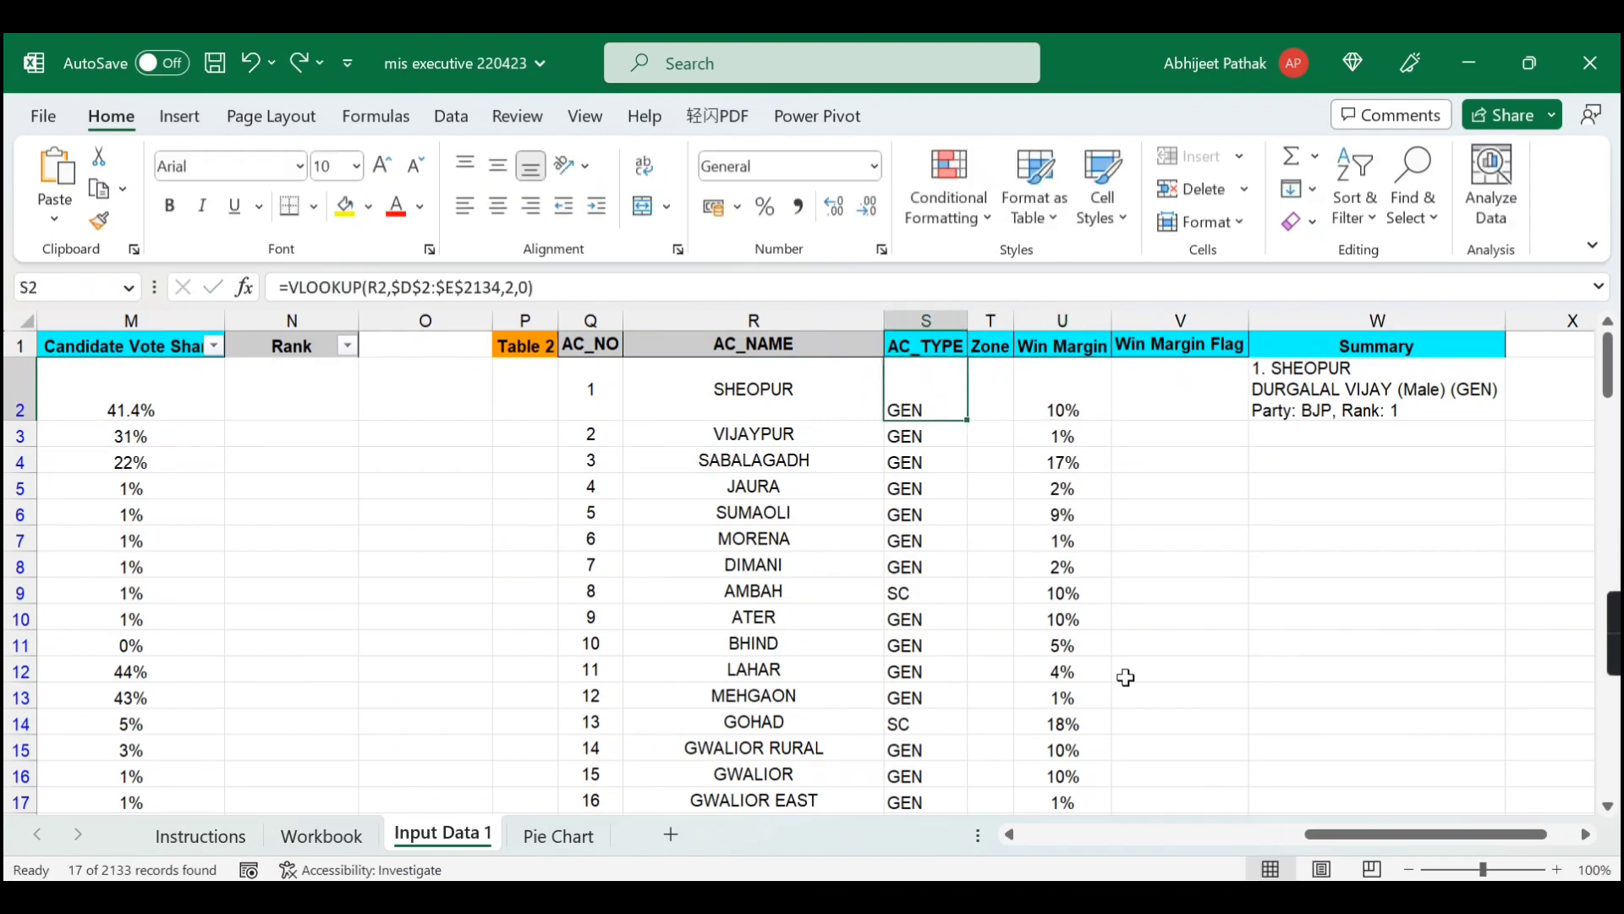
- Lock the lookup value as $R2 in the S2 VLOOKUP formula and copy the formula into T2 under Zone
click(369, 287)
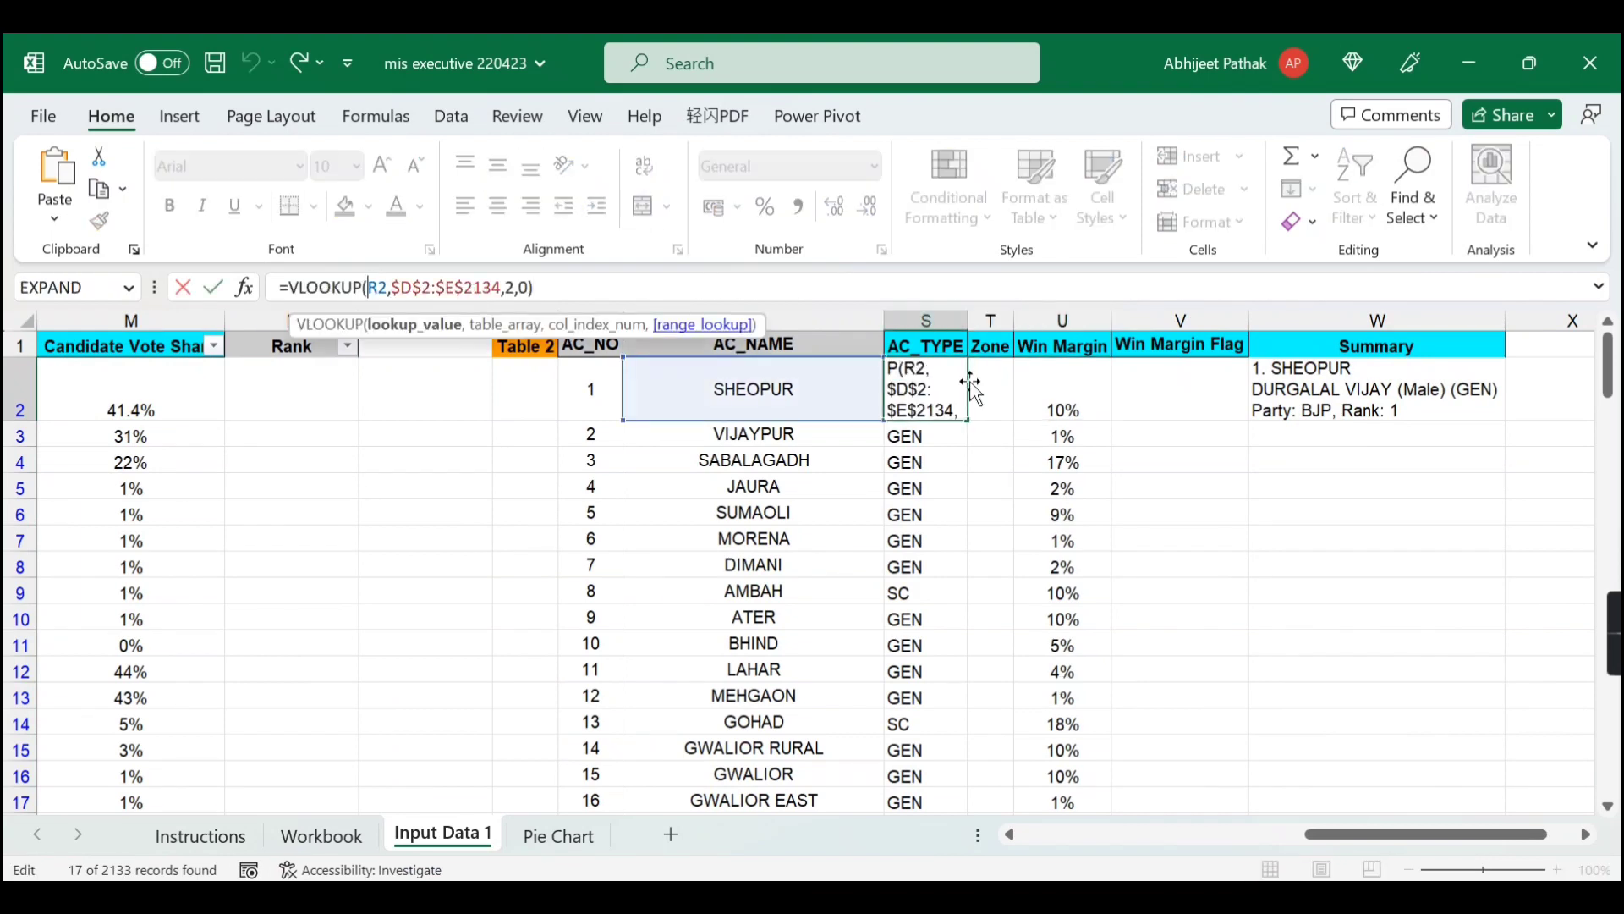
key(F4)
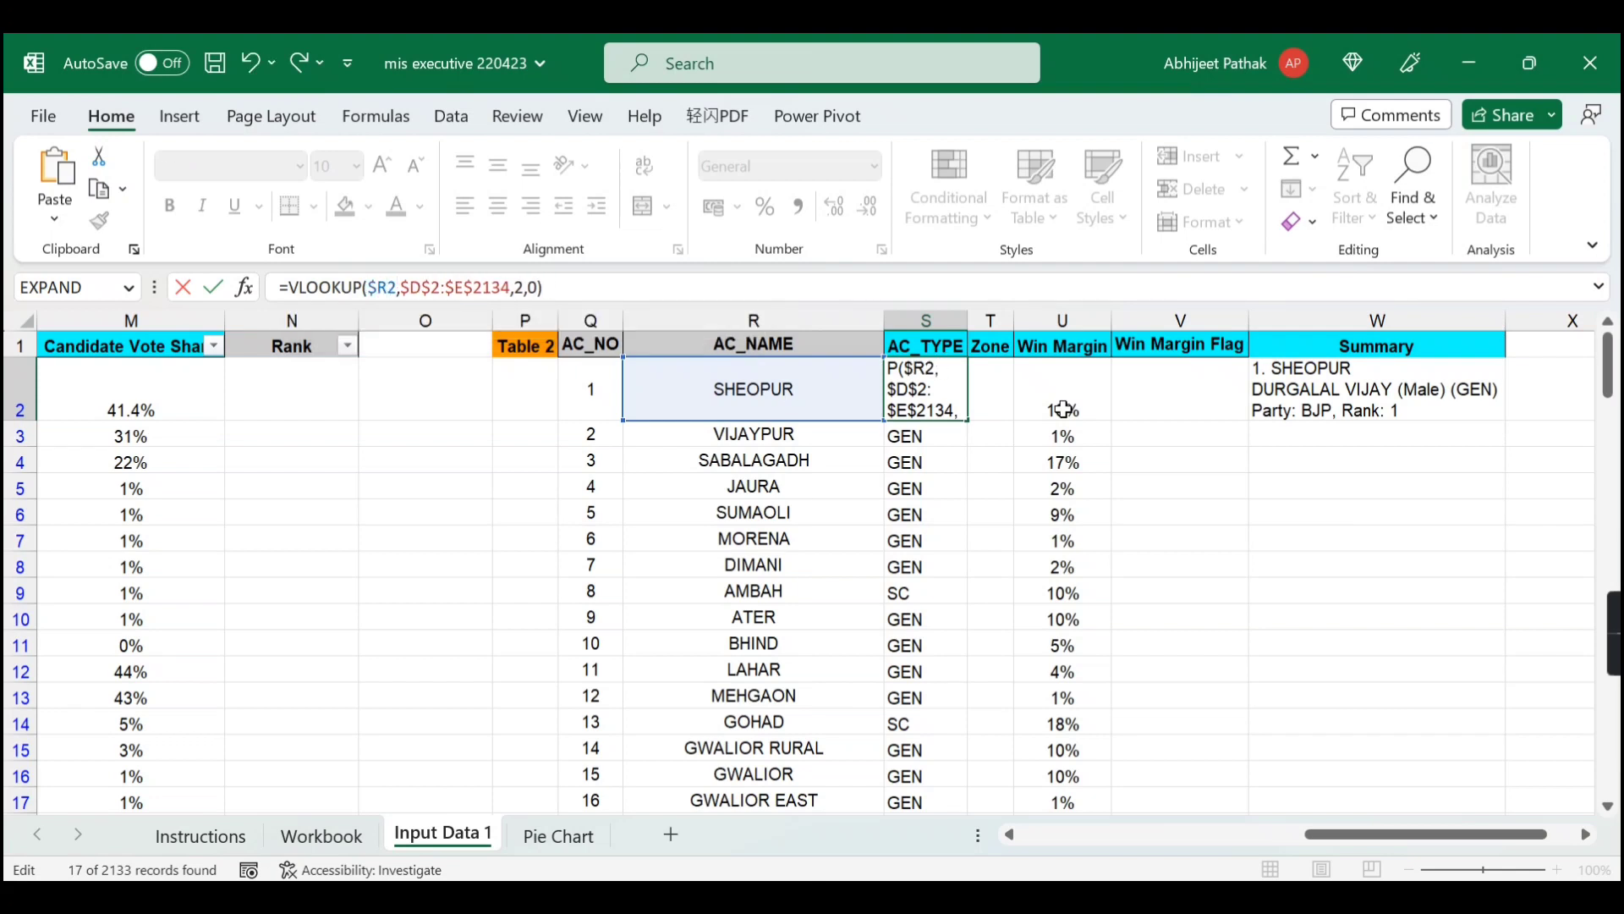
key(ctrl+Return)
key(ctrl+c)
key(Right)
key(ctrl+v)
key(Right)
key(Left)
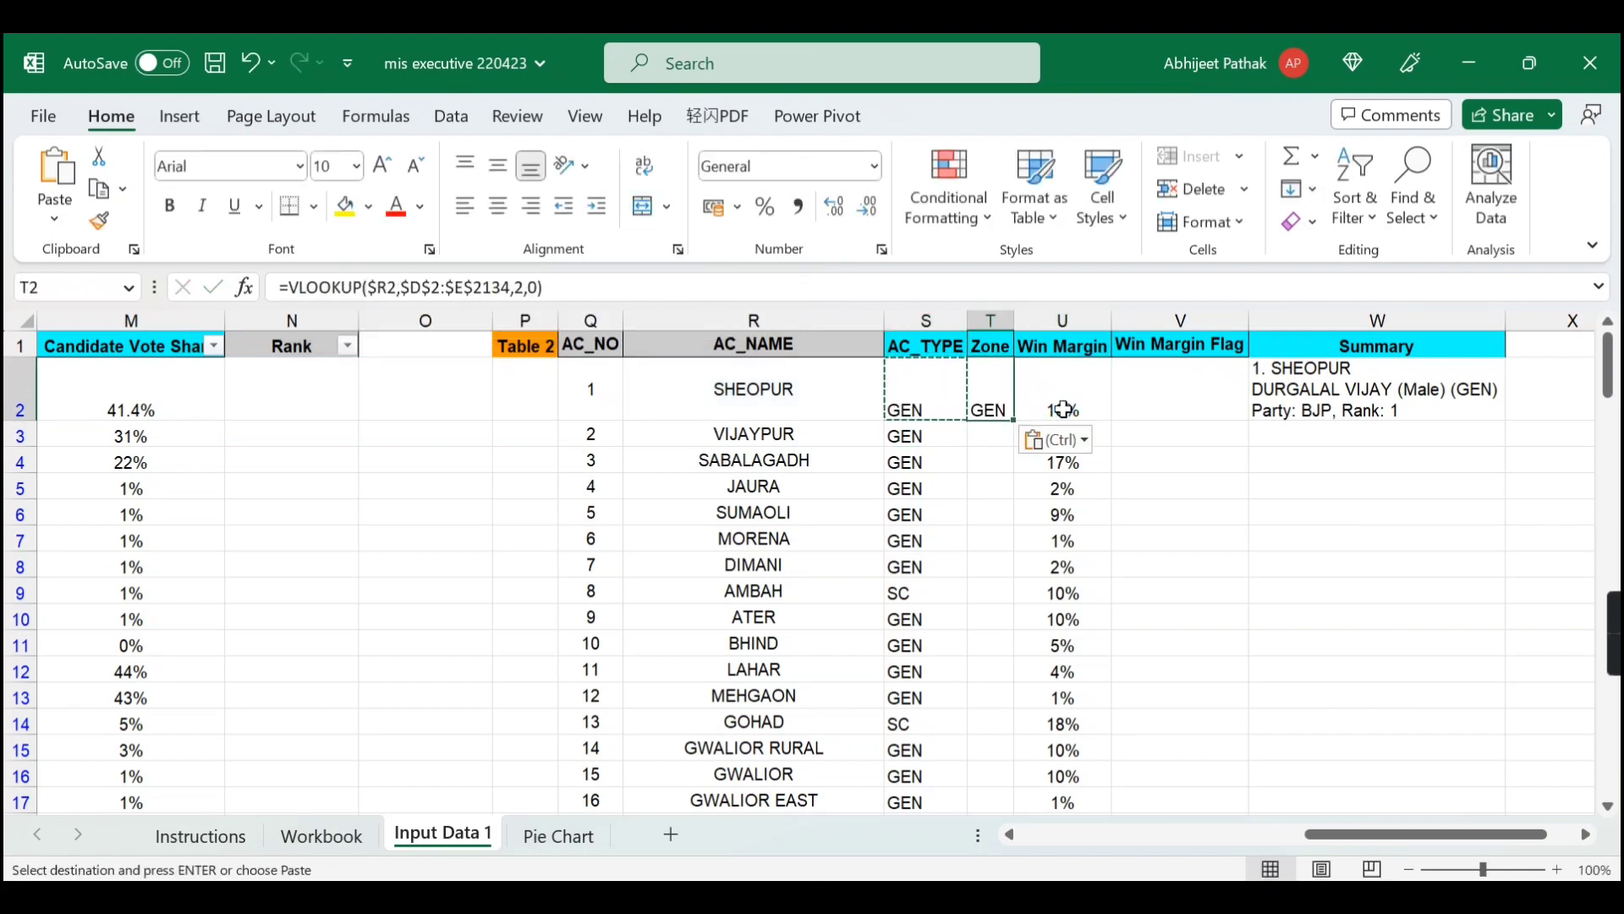
- Examine where the Zone column sits relative to AC_NAME in Table 1 on Input Data 1
key(ctrl+Left)
key(ctrl+Left)
key(ctrl+Left)
key(ctrl+Left)
key(Right)
key(Right)
key(Right)
key(Right)
key(Right)
key(Right)
key(Right)
key(Right)
key(Right)
key(Right)
key(Right)
key(Right)
key(Right)
key(Right)
key(Right)
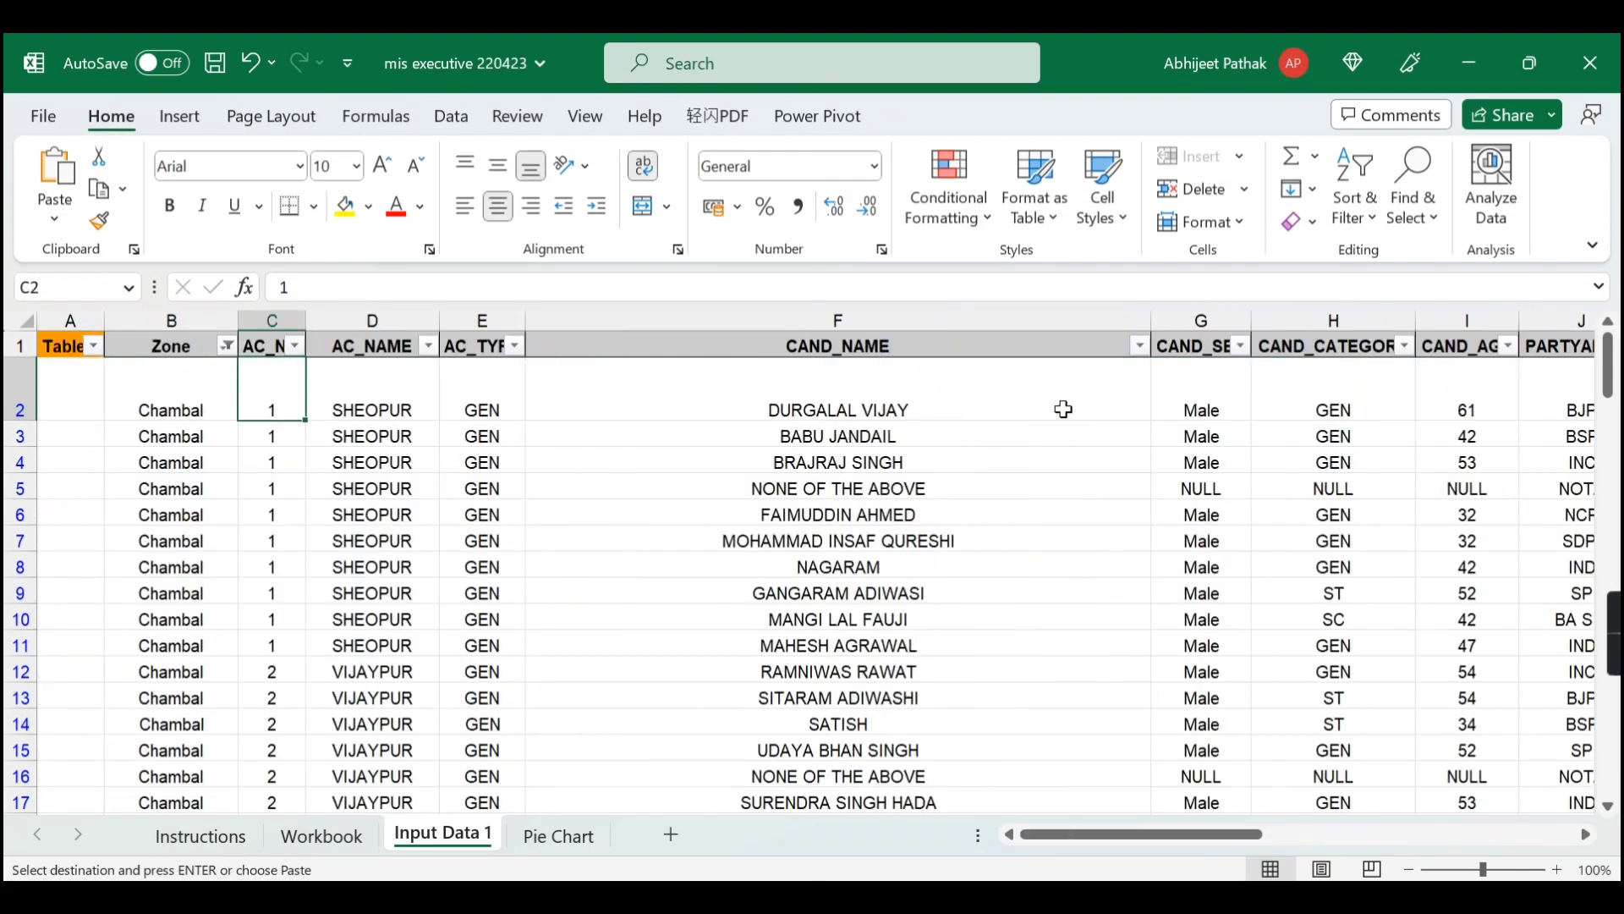
key(ctrl+Left)
key(ctrl+Left)
key(ctrl+Left)
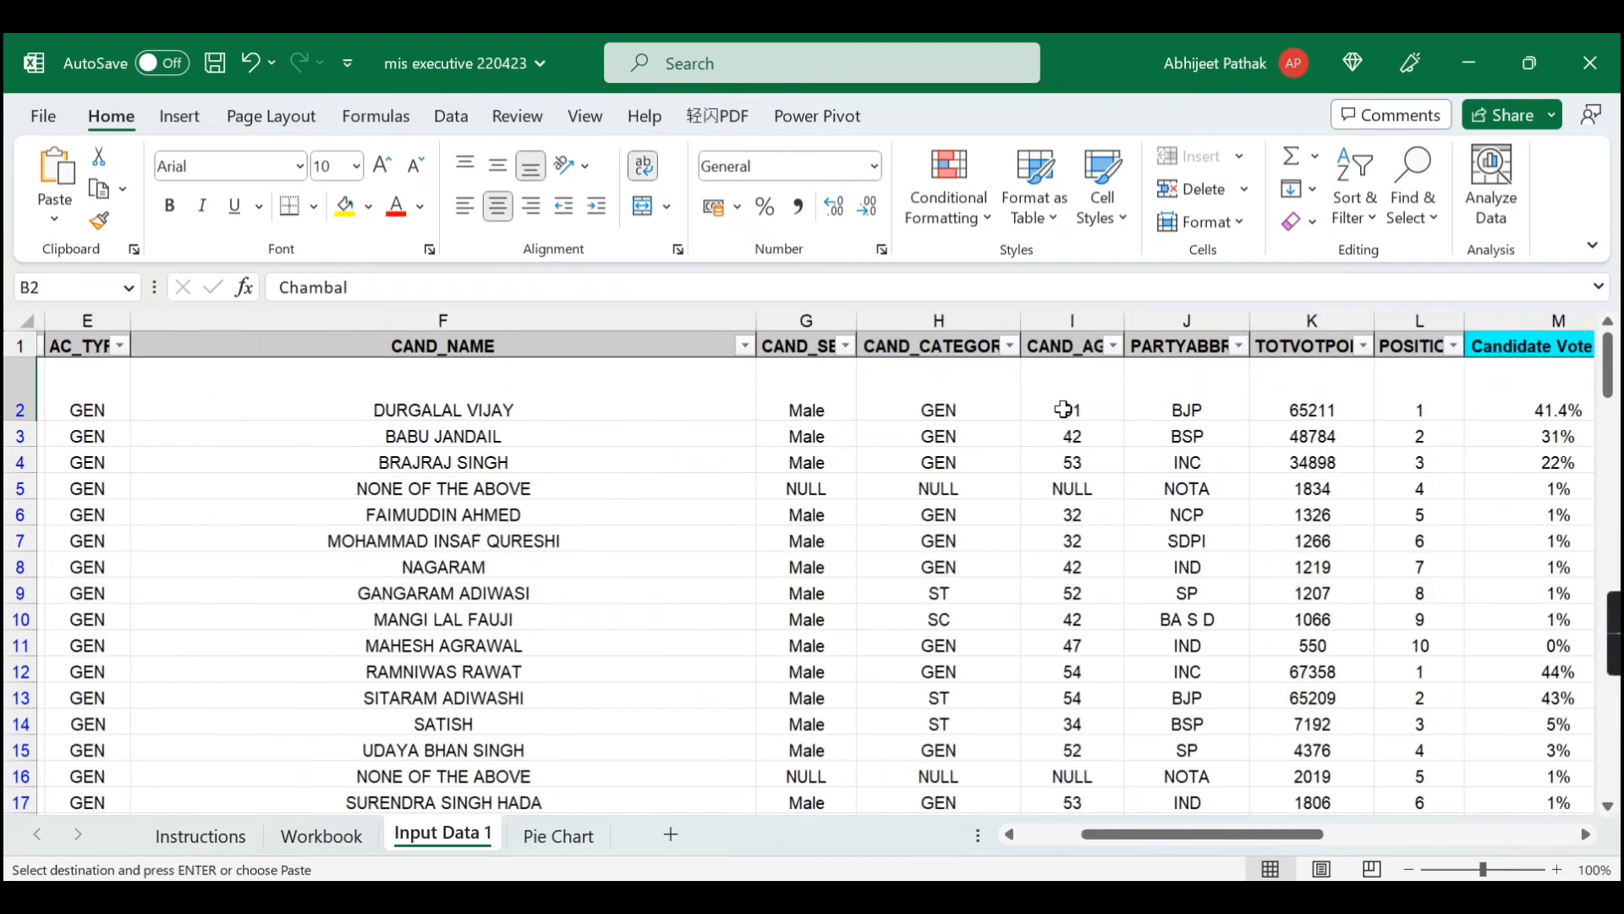
click(170, 384)
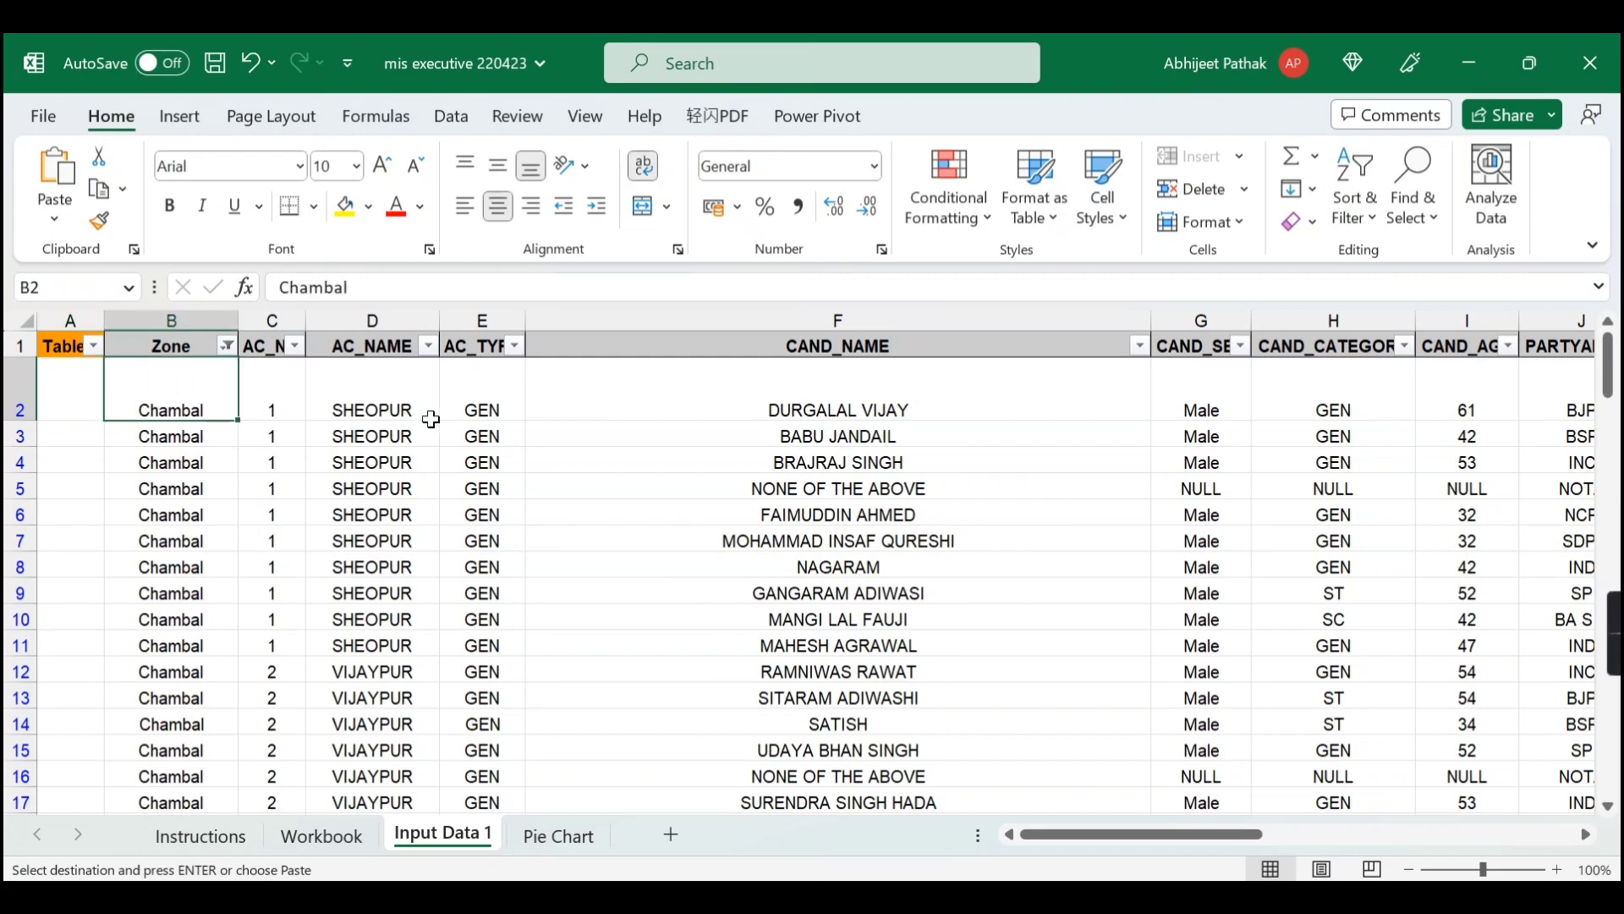
click(392, 394)
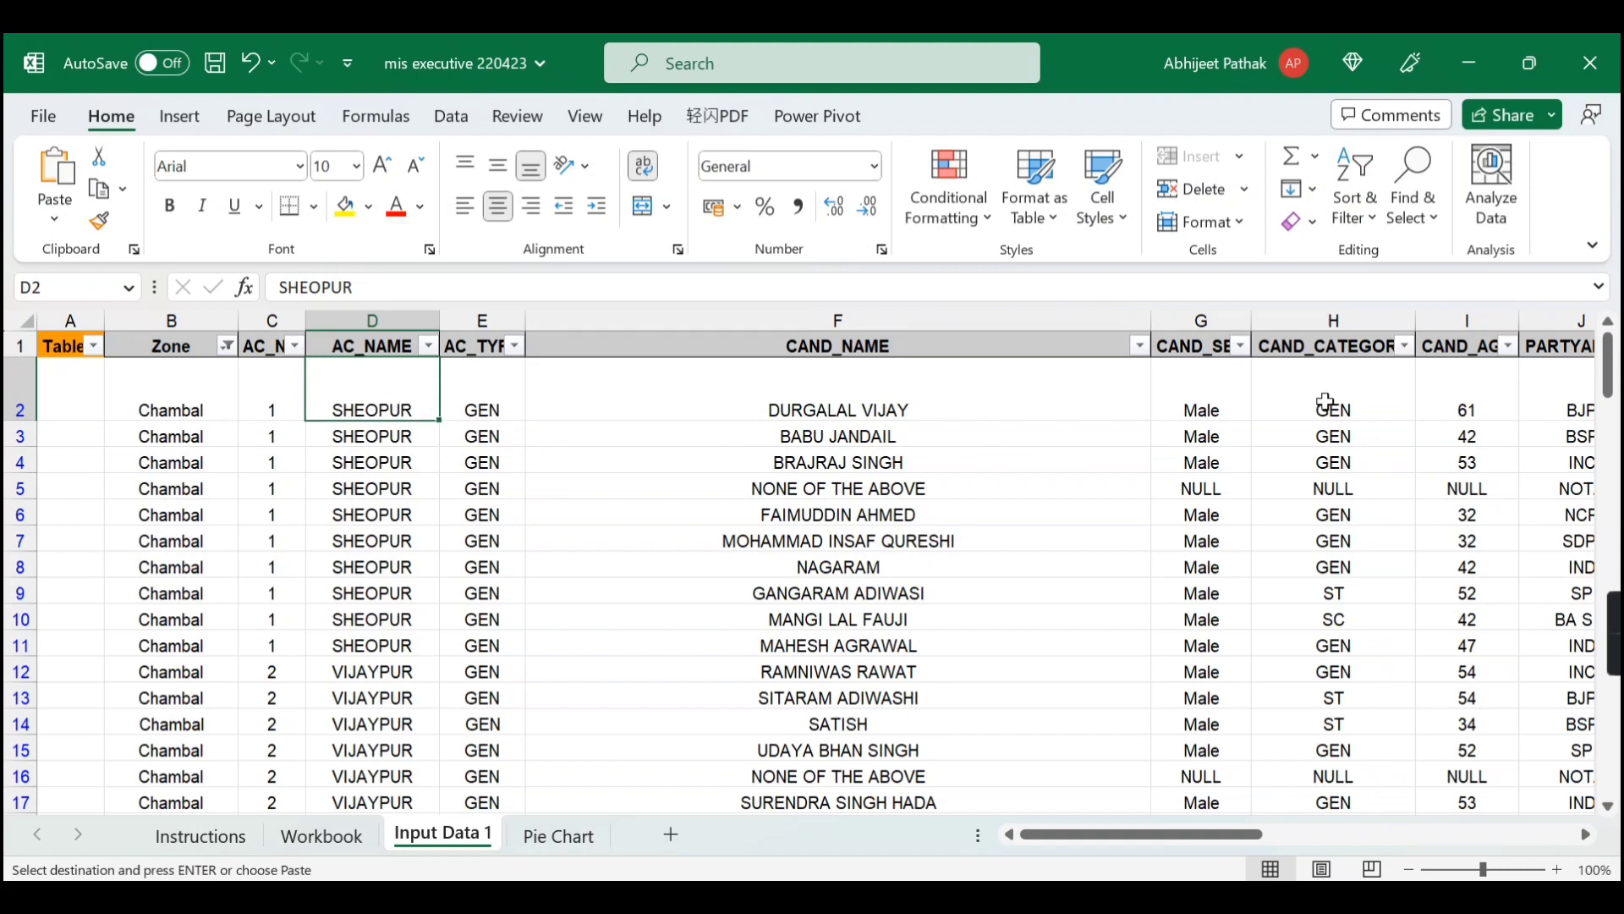
- Try the copied AC_TYPE VLOOKUP formula in T2 under Zone, and clear the cell again
key(Right)
key(Right)
key(Right)
key(Right)
key(Right)
key(Right)
key(Right)
key(Right)
key(Right)
key(Right)
key(Right)
key(Right)
key(Left)
key(Right)
key(Right)
key(Right)
key(Right)
key(Right)
key(ctrl+v)
key(Right)
key(Right)
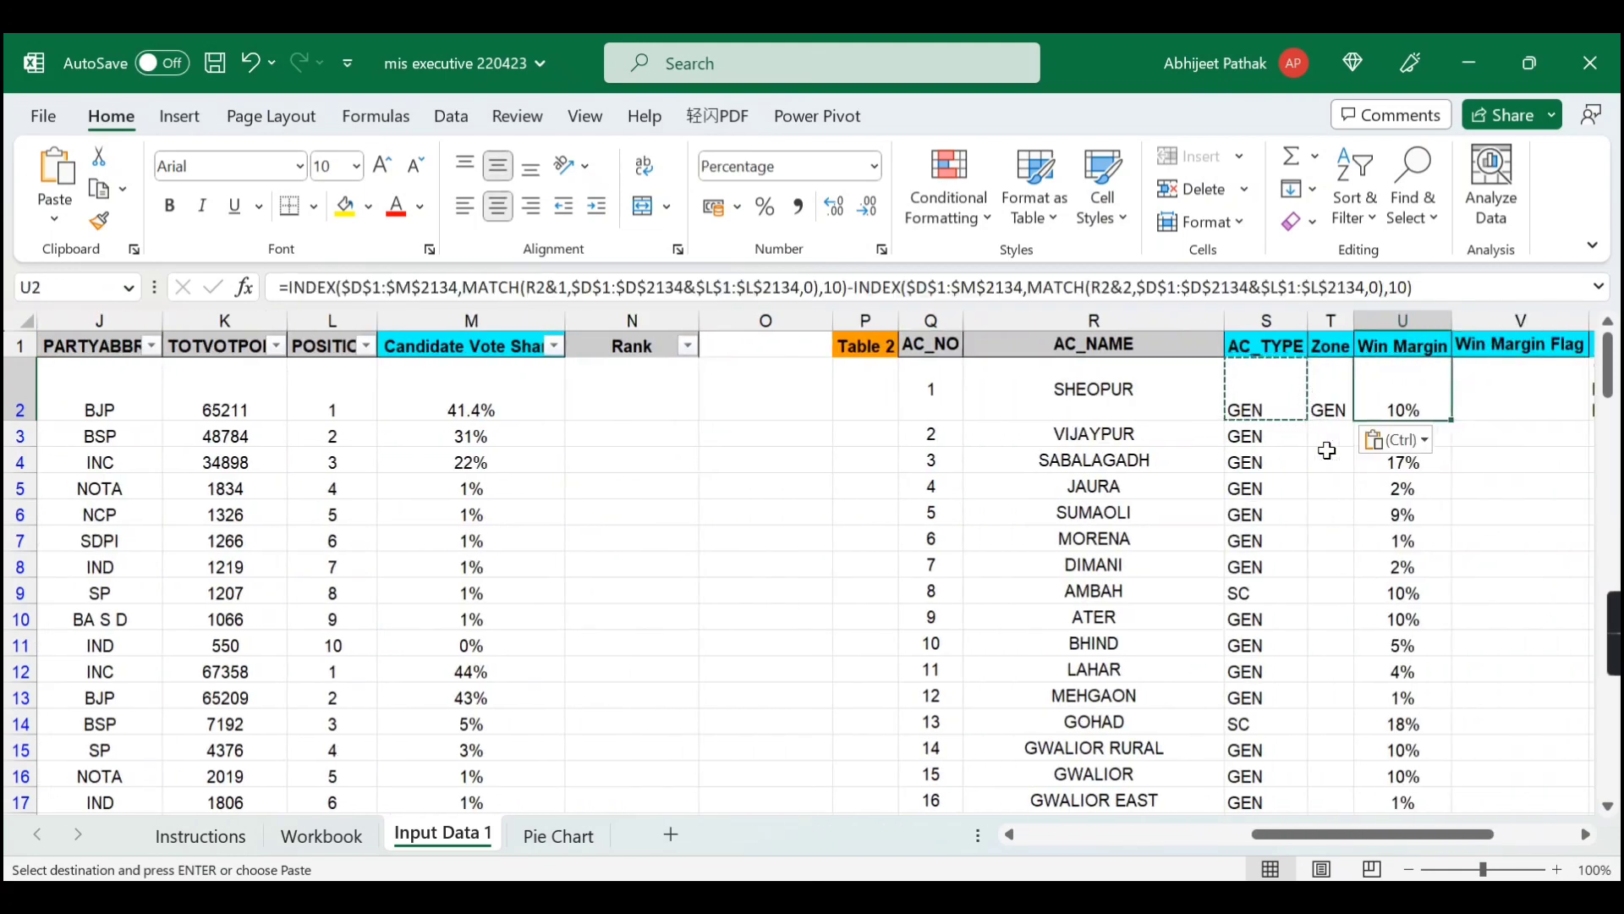
key(Left)
key(Left)
key(Delete)
- Begin an INDEX formula in T2 with the locked Table 1 range $B$1:$D$127 as its array
key(F2)
text(=index)
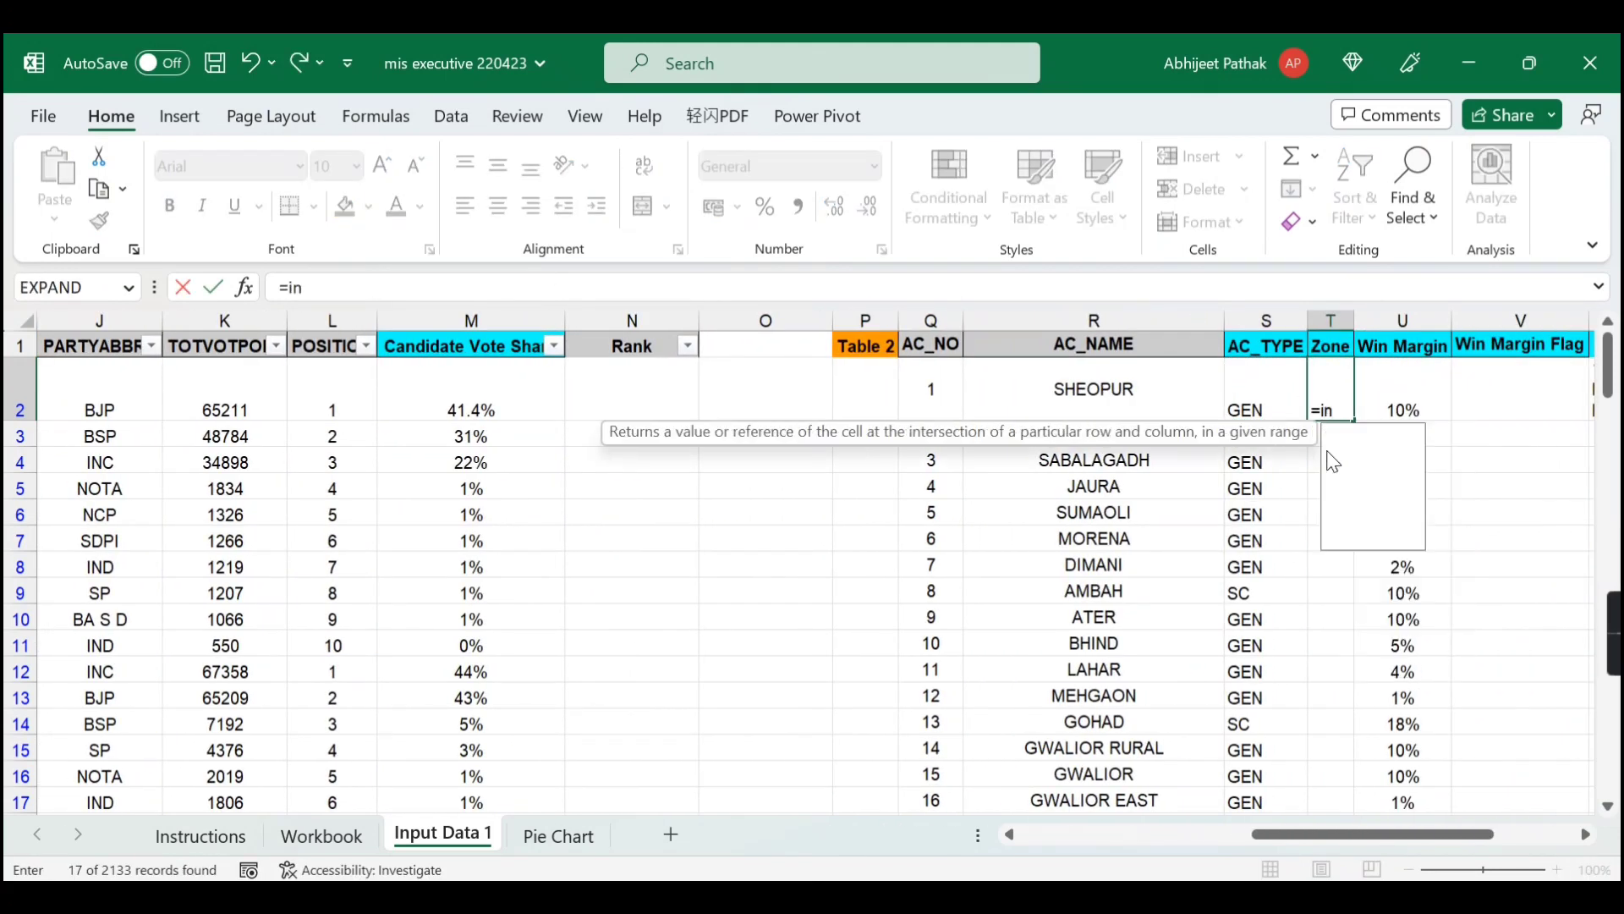
key(Tab)
key(Left)
key(Left)
key(Left)
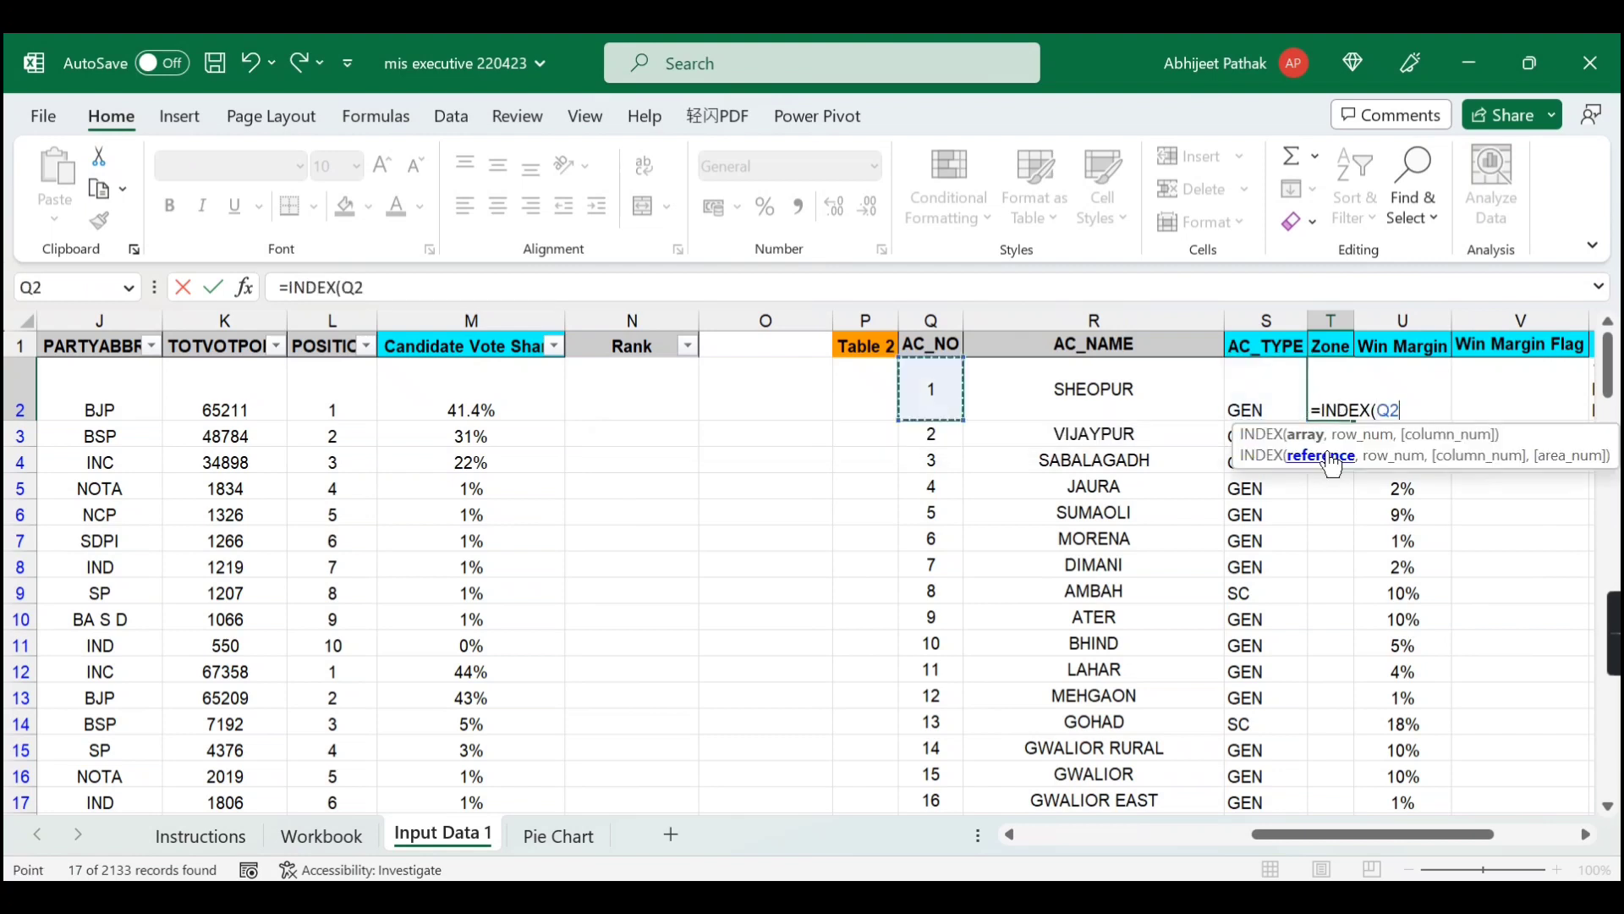
key(Home)
key(Up)
key(Right)
key(shift+Right)
key(shift+Right)
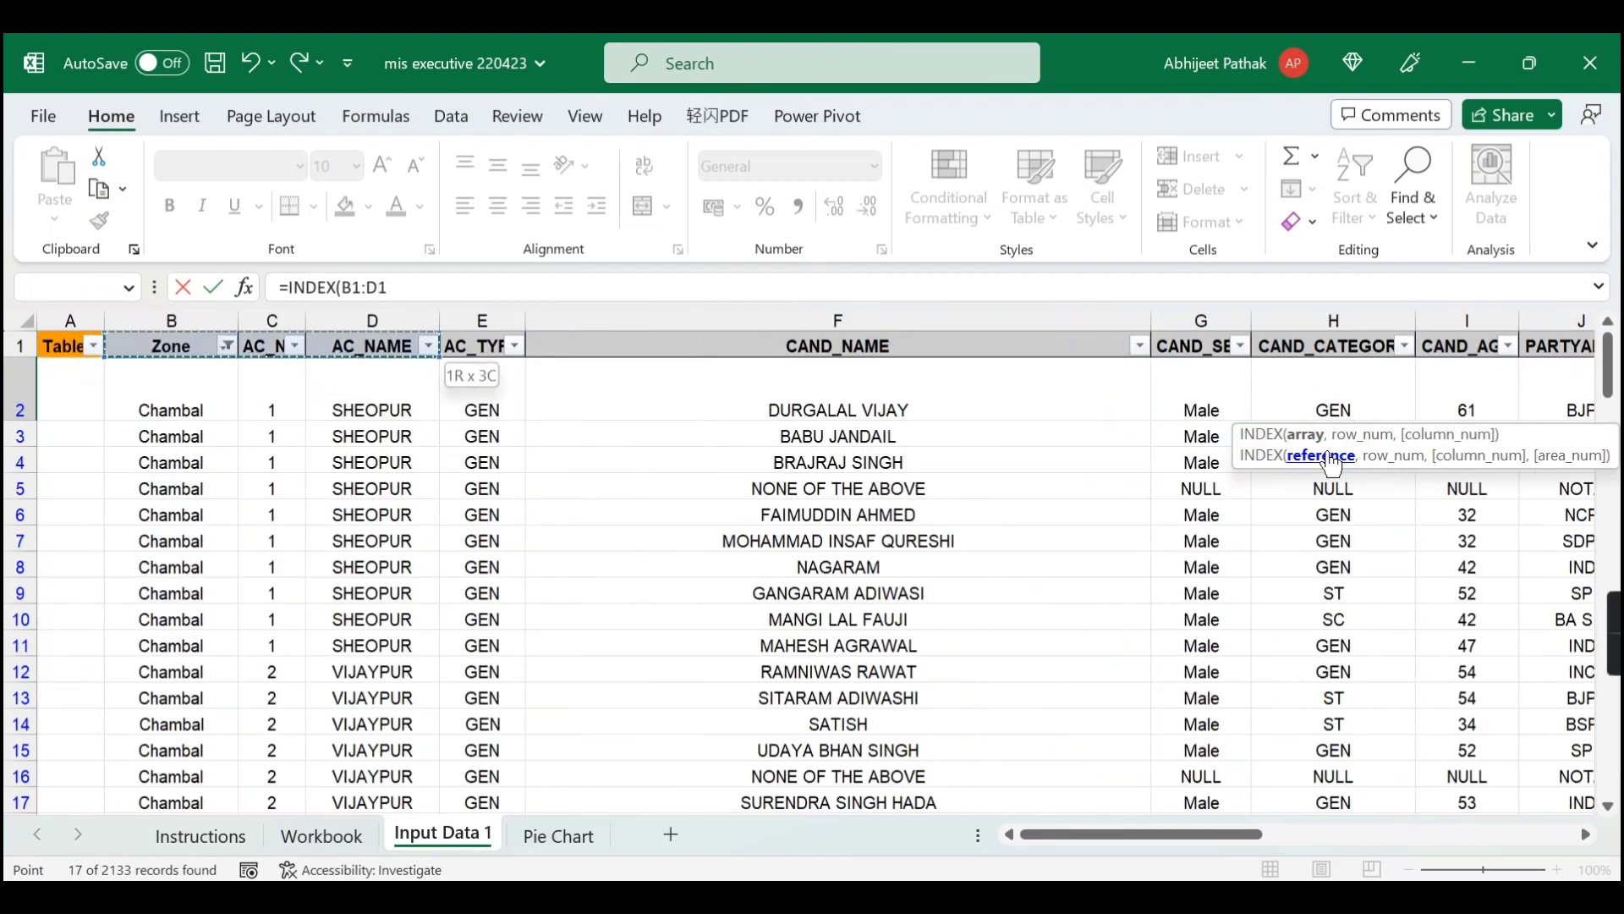
key(ctrl+shift+Down)
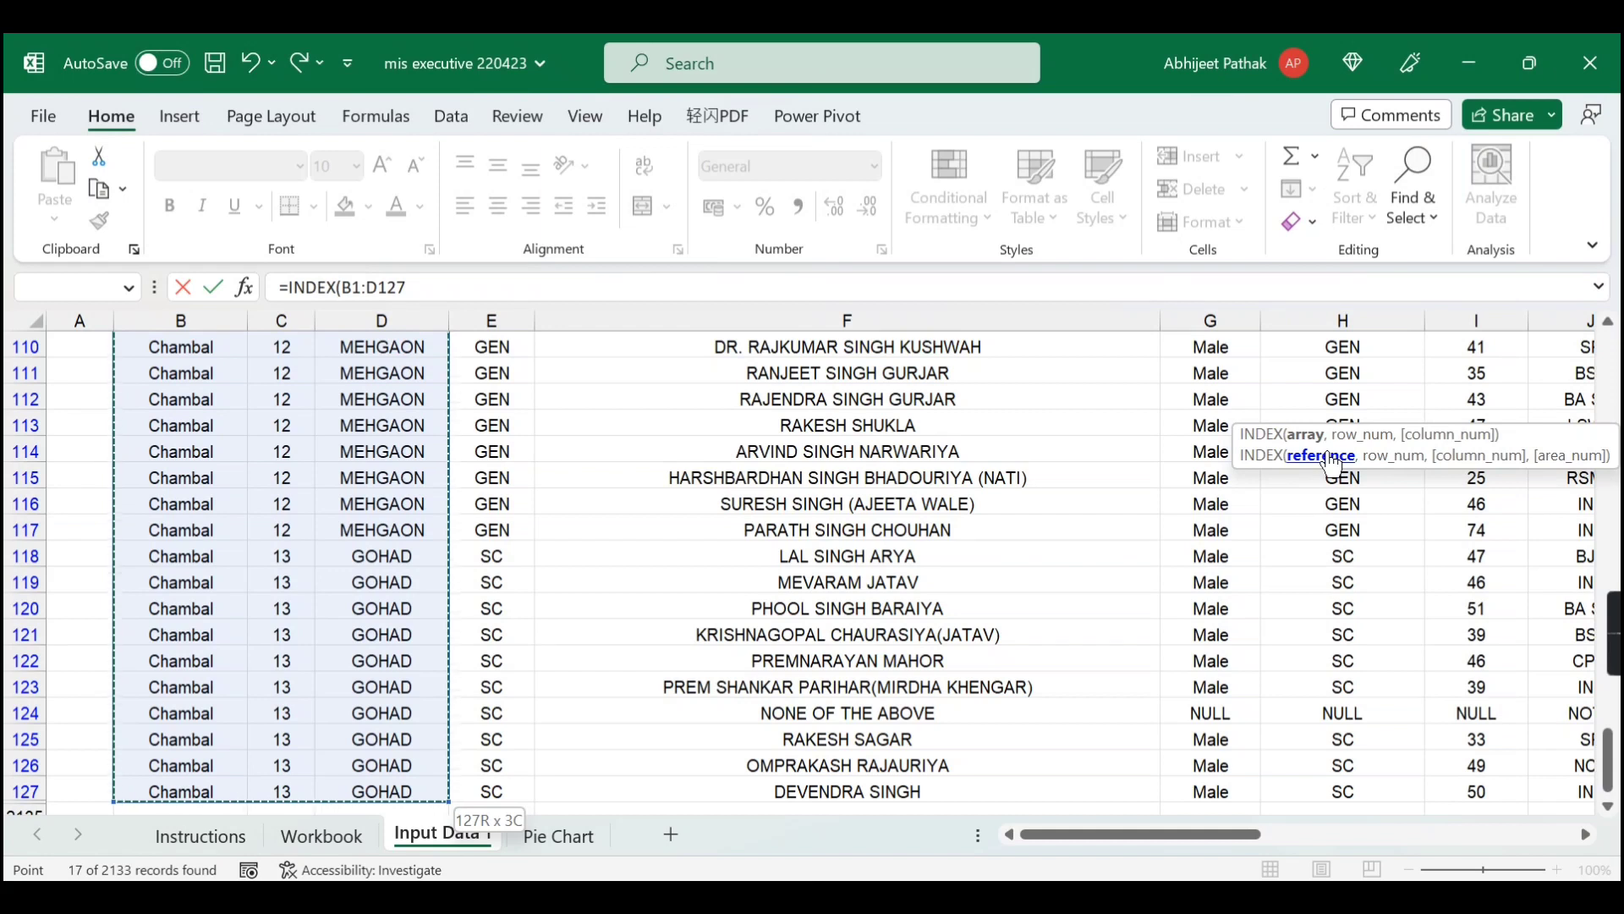
key(F4)
text(,)
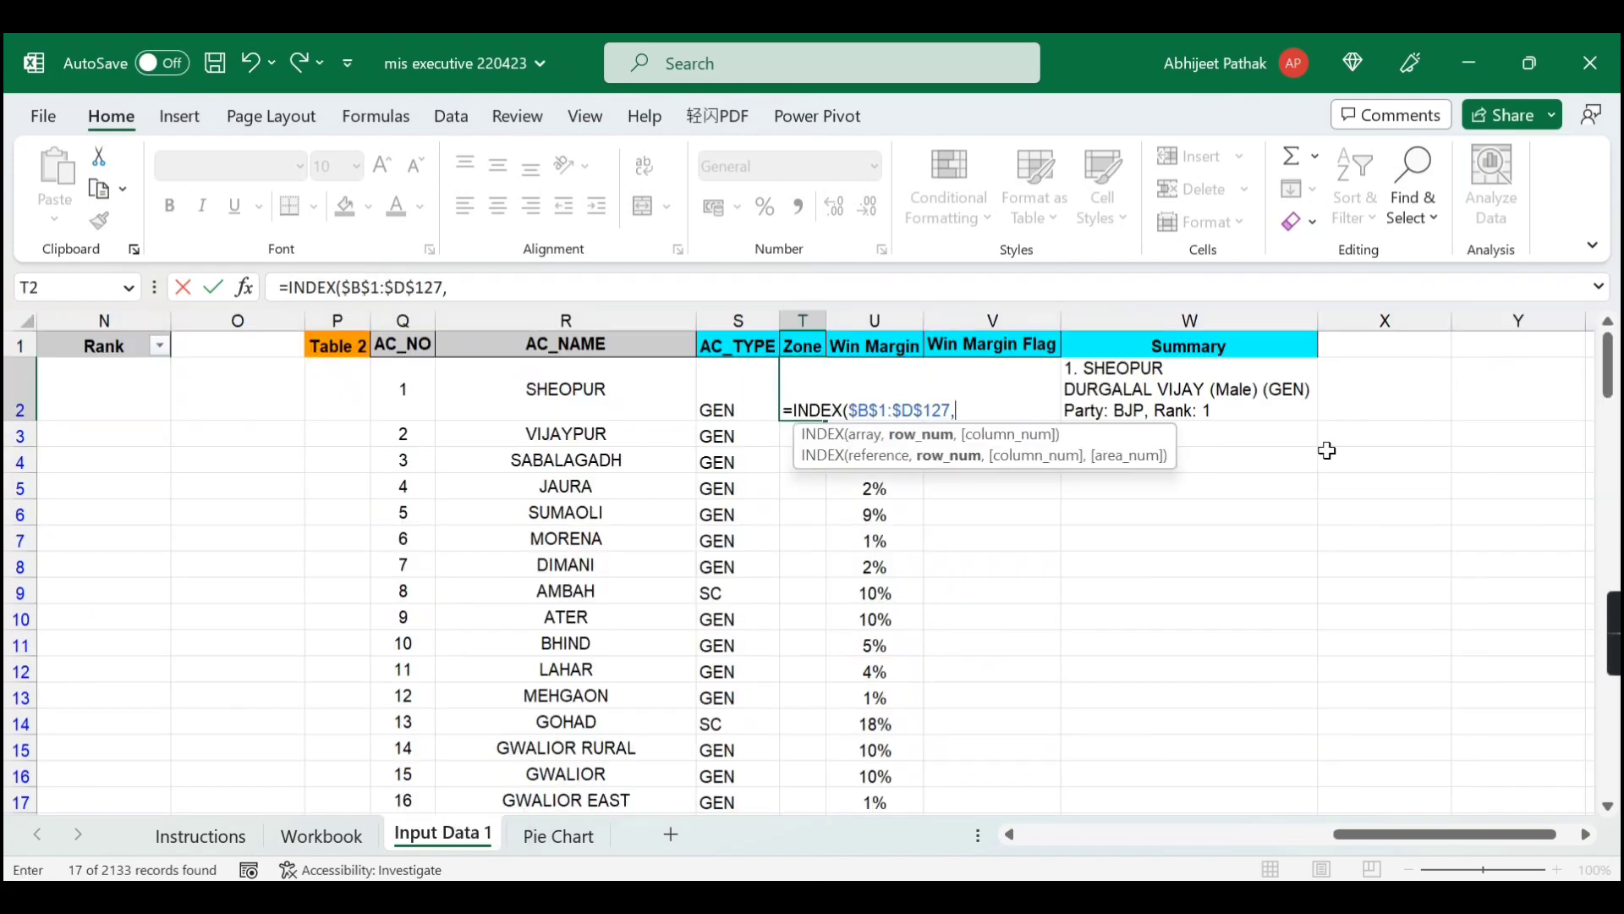
- Complete the T2 INDEX formula with MATCH(R2,$D$1:$D$127,0) as the row number and 1 as the column number
text(matc)
key(Tab)
key(Left)
key(Left)
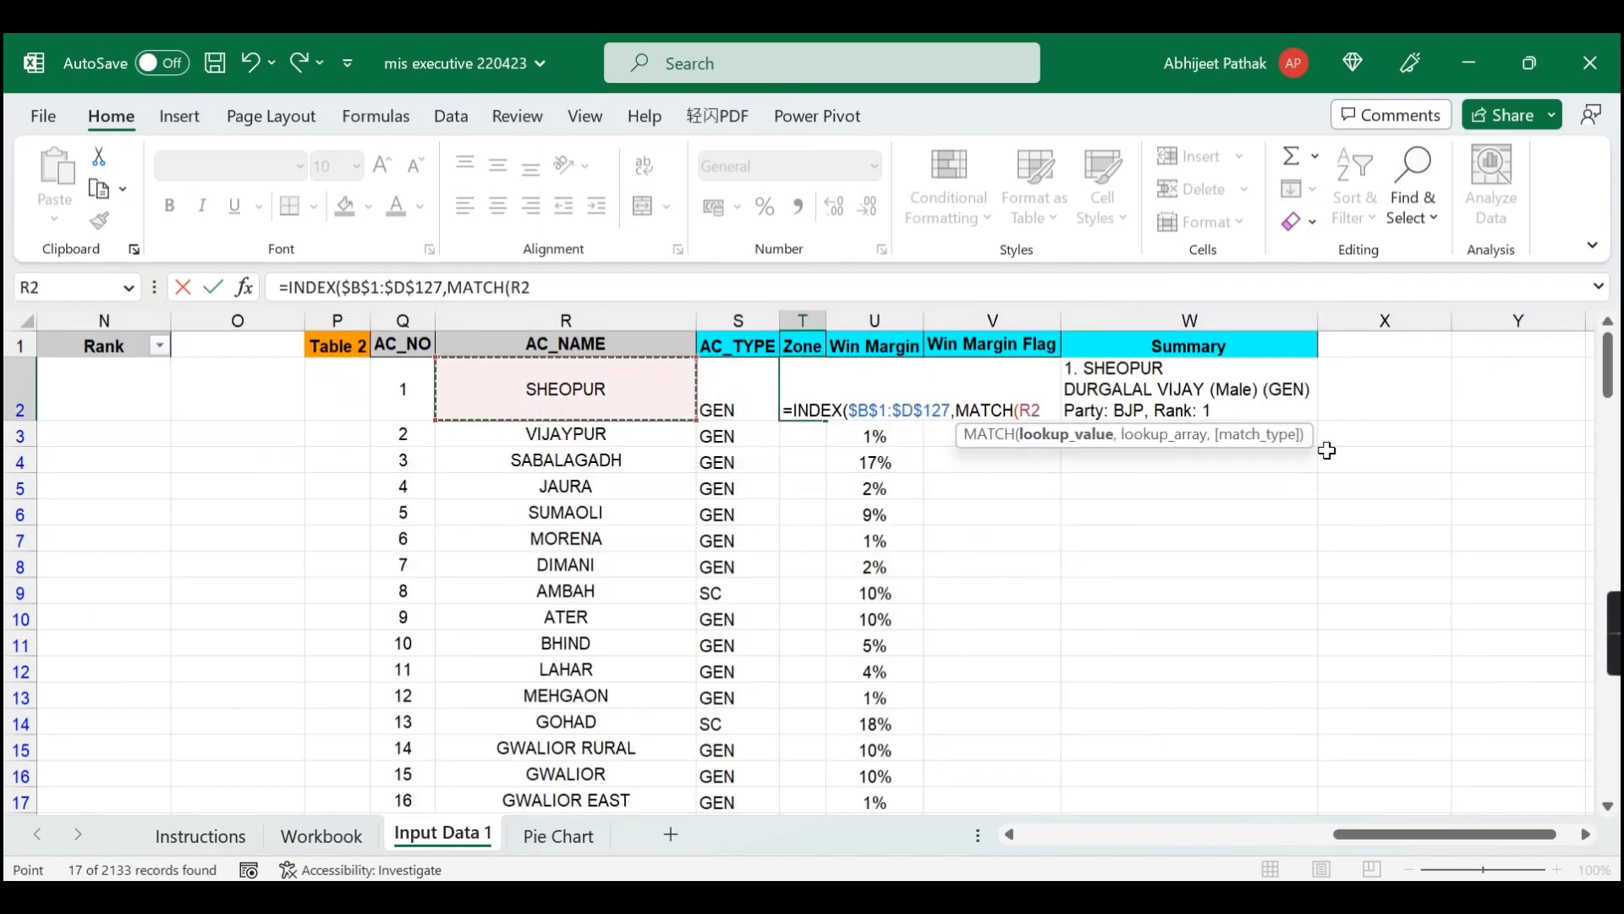
text(,)
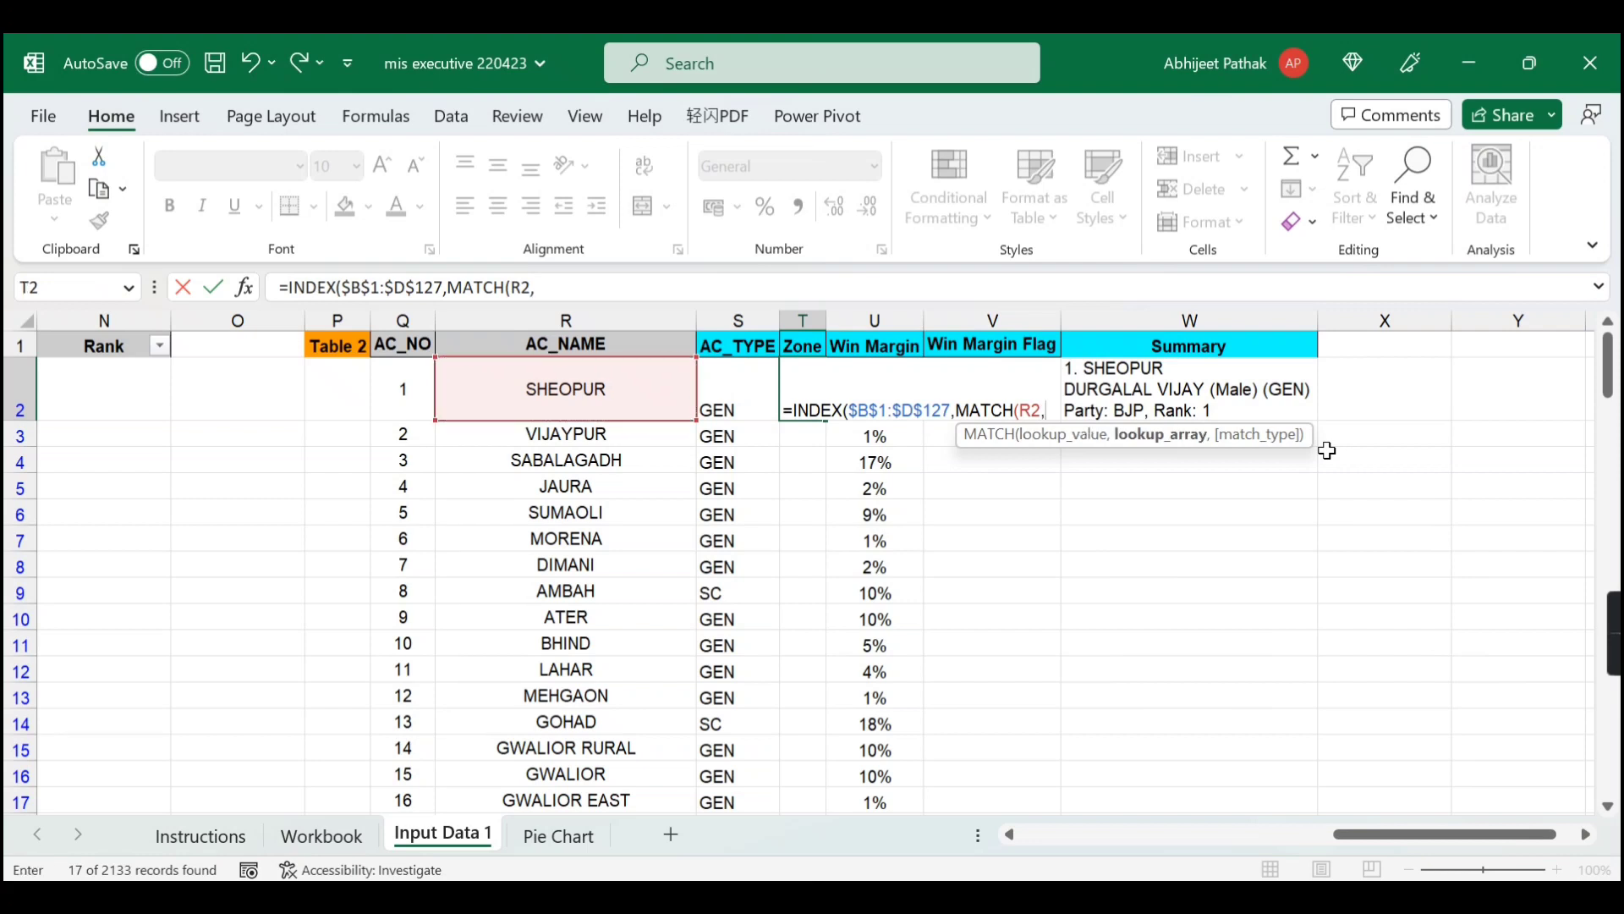
key(Left)
key(Left)
key(Left)
key(Left)
key(Left)
key(Left)
key(Left)
key(Left)
key(Left)
key(Left)
key(Left)
key(Left)
key(Left)
key(Left)
key(Left)
key(Left)
key(Left)
key(Left)
key(Left)
key(Right)
key(Up)
key(Right)
key(Right)
key(Right)
key(Left)
key(ctrl+shift+Down)
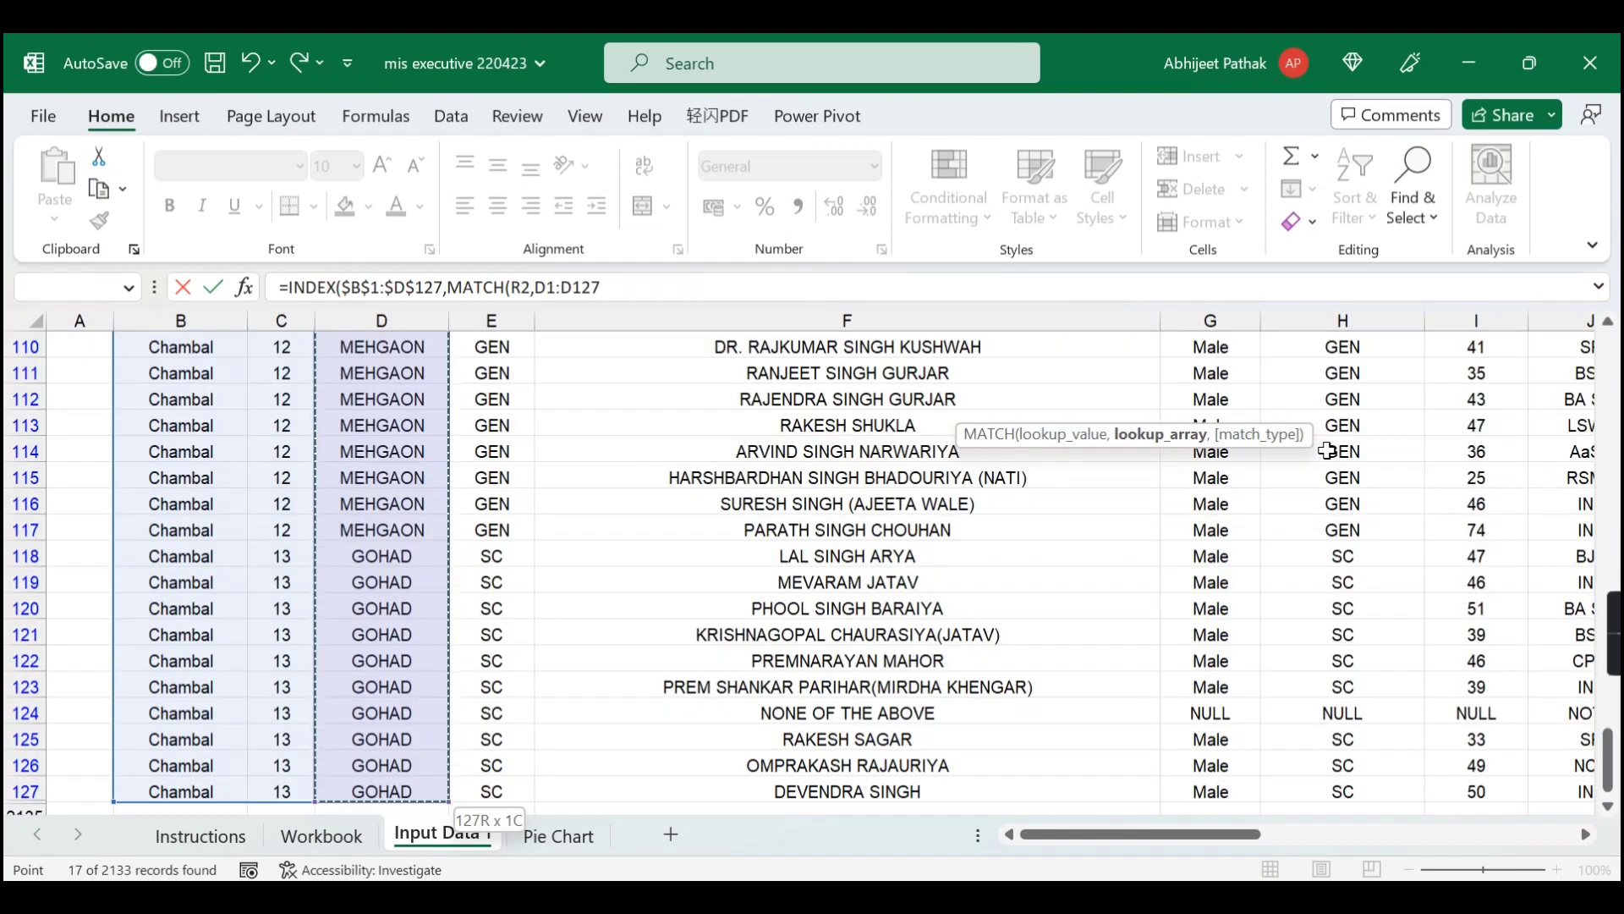
key(F4)
text(,0),1)
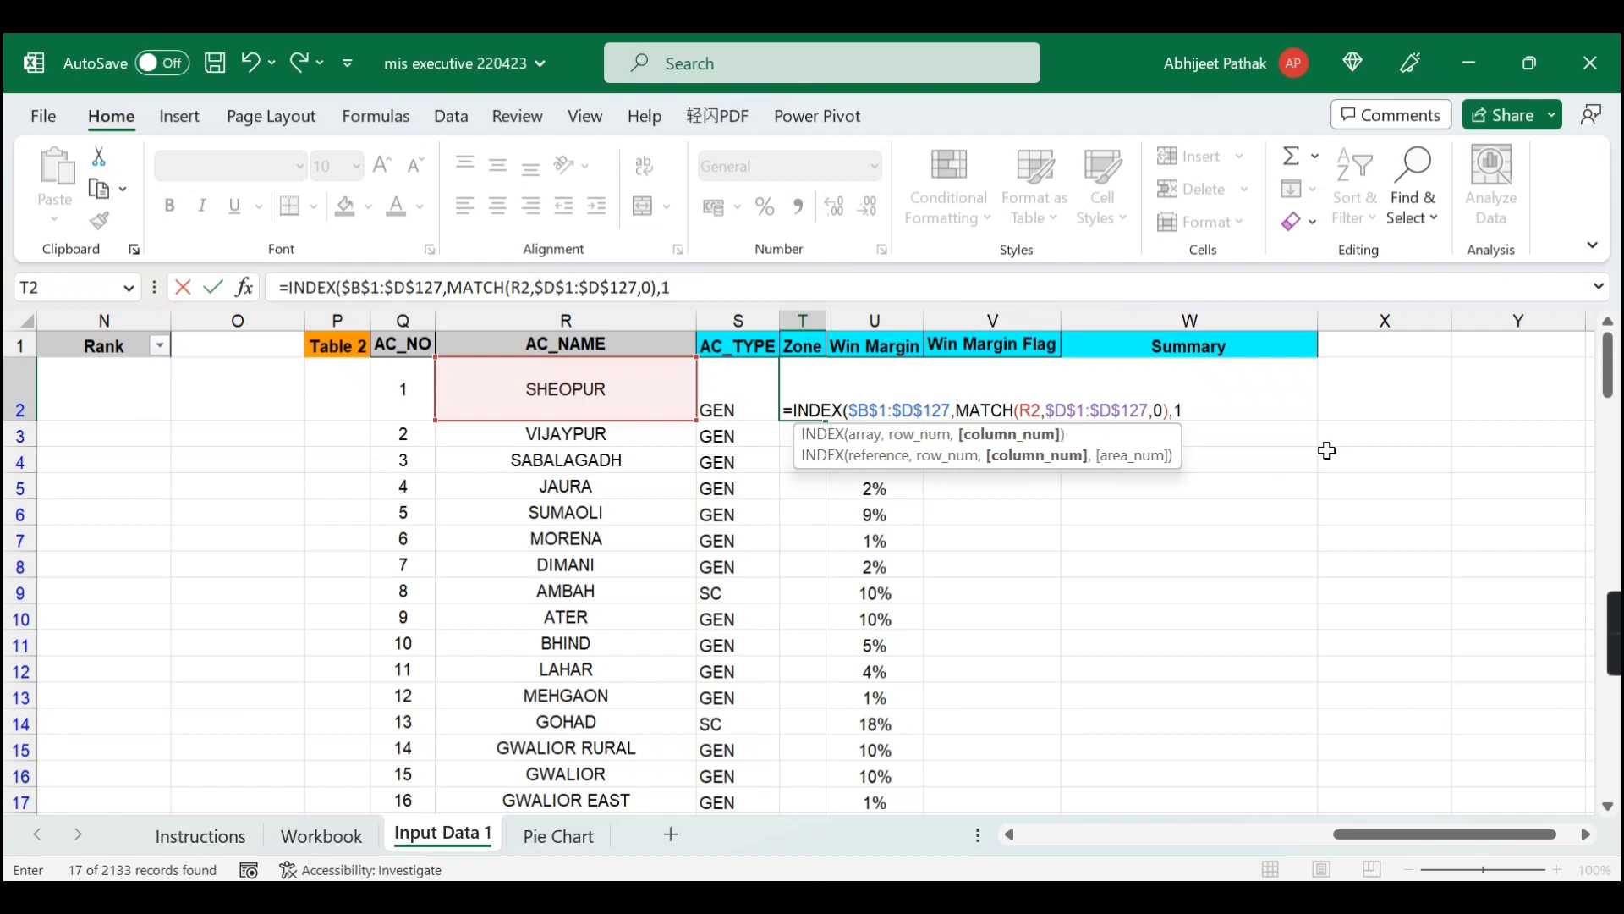
key(Return)
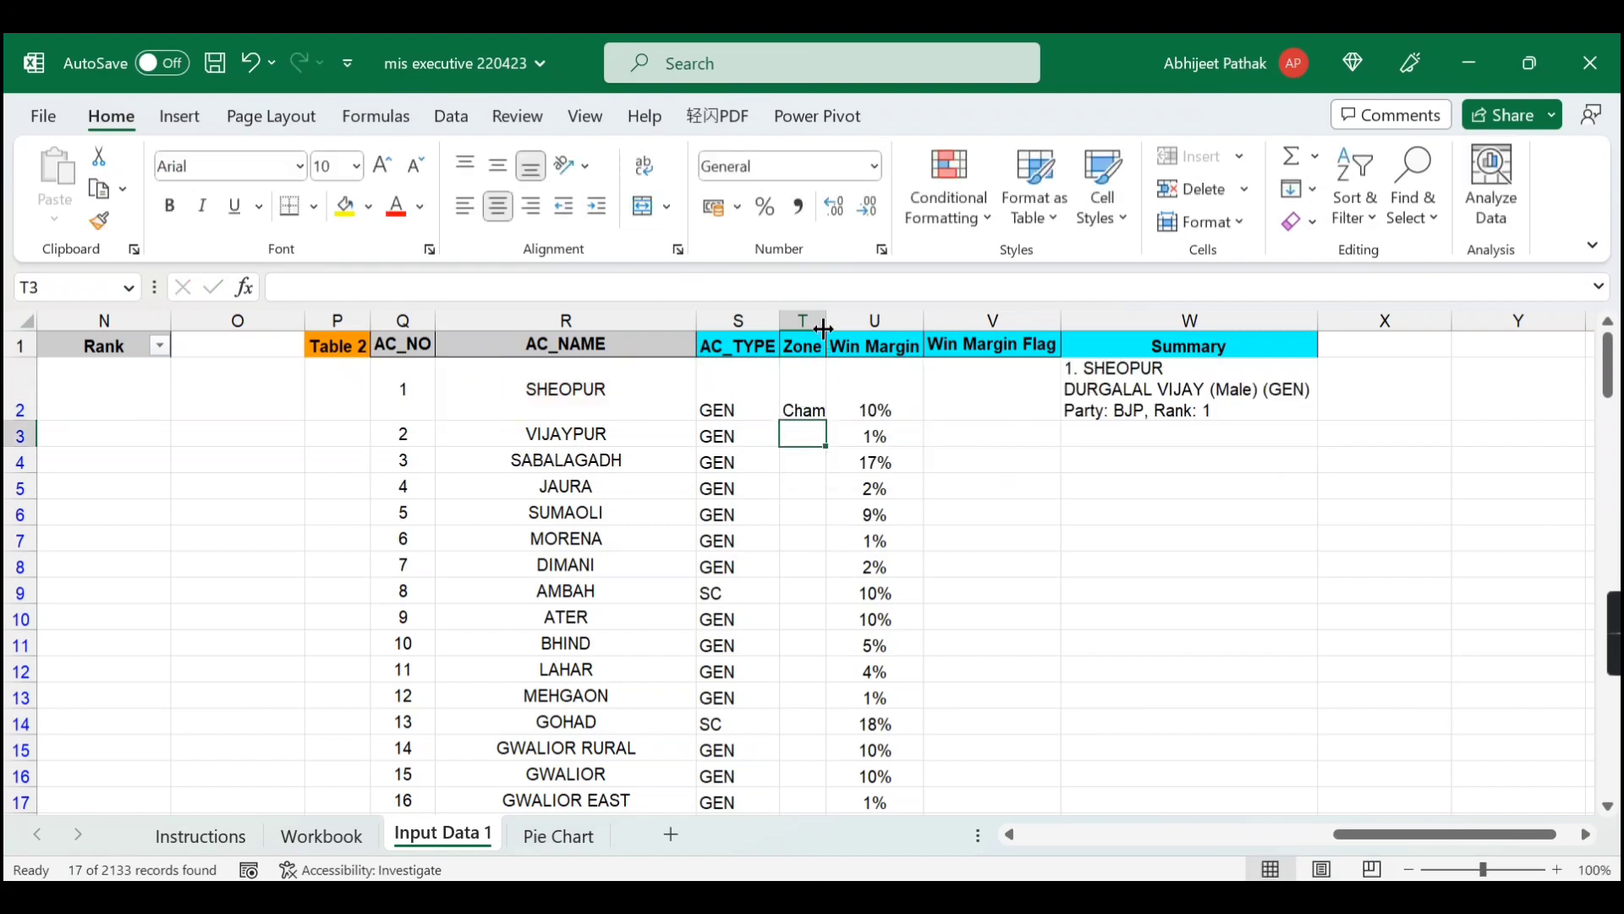
- Fill the Zone formula from T2 down column T and fit the column width to its contents
double_click(827, 320)
click(845, 410)
double_click(851, 420)
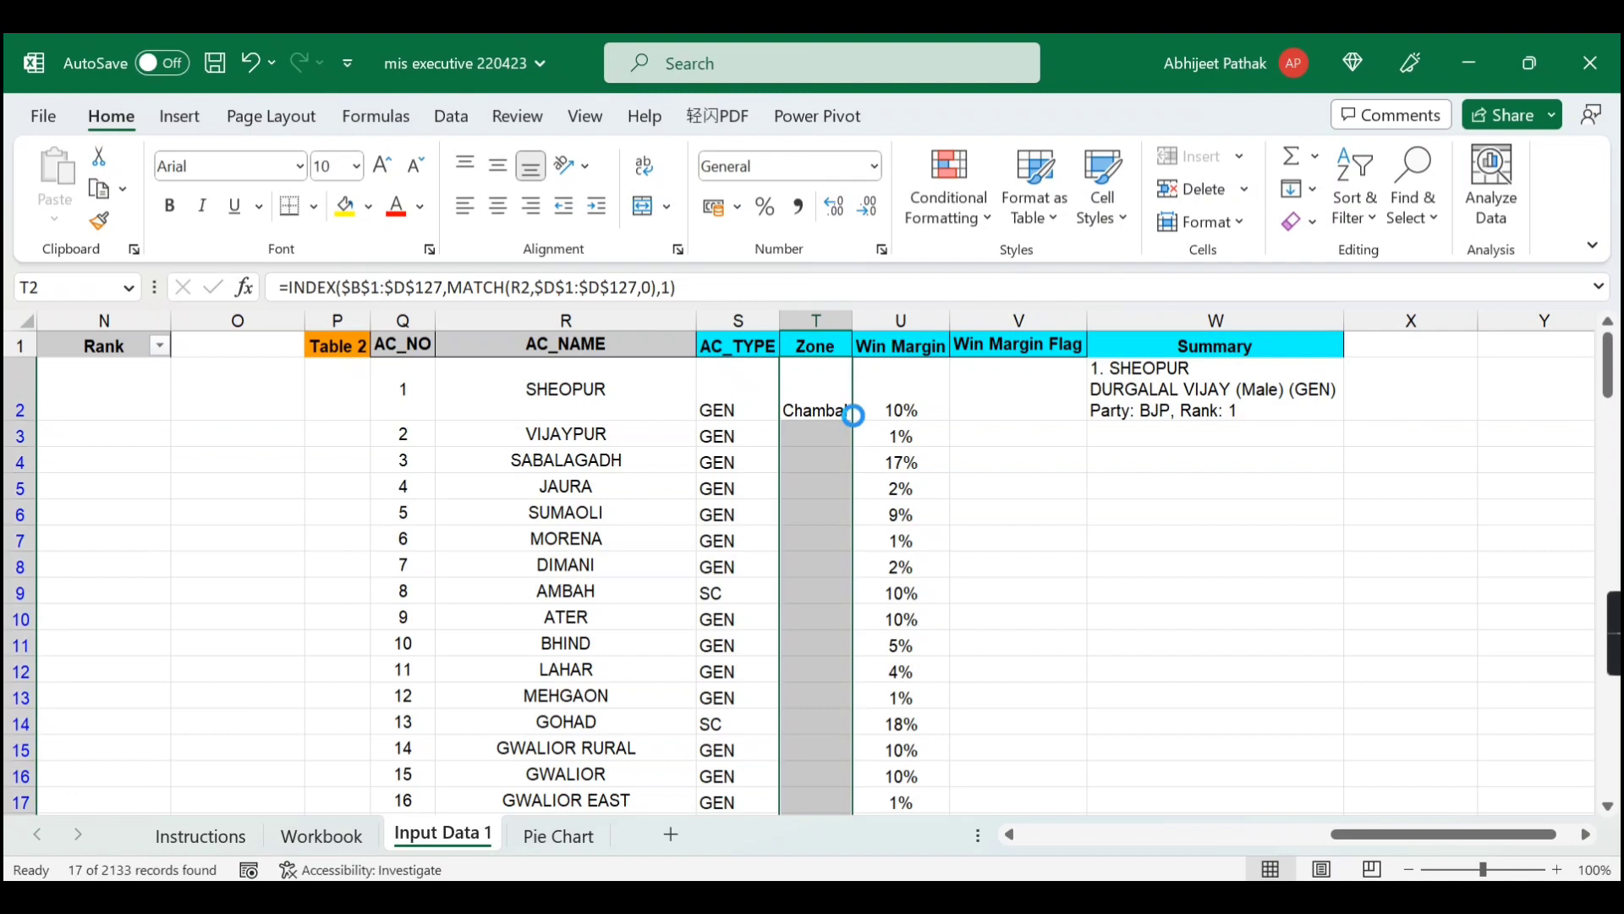
double_click(853, 319)
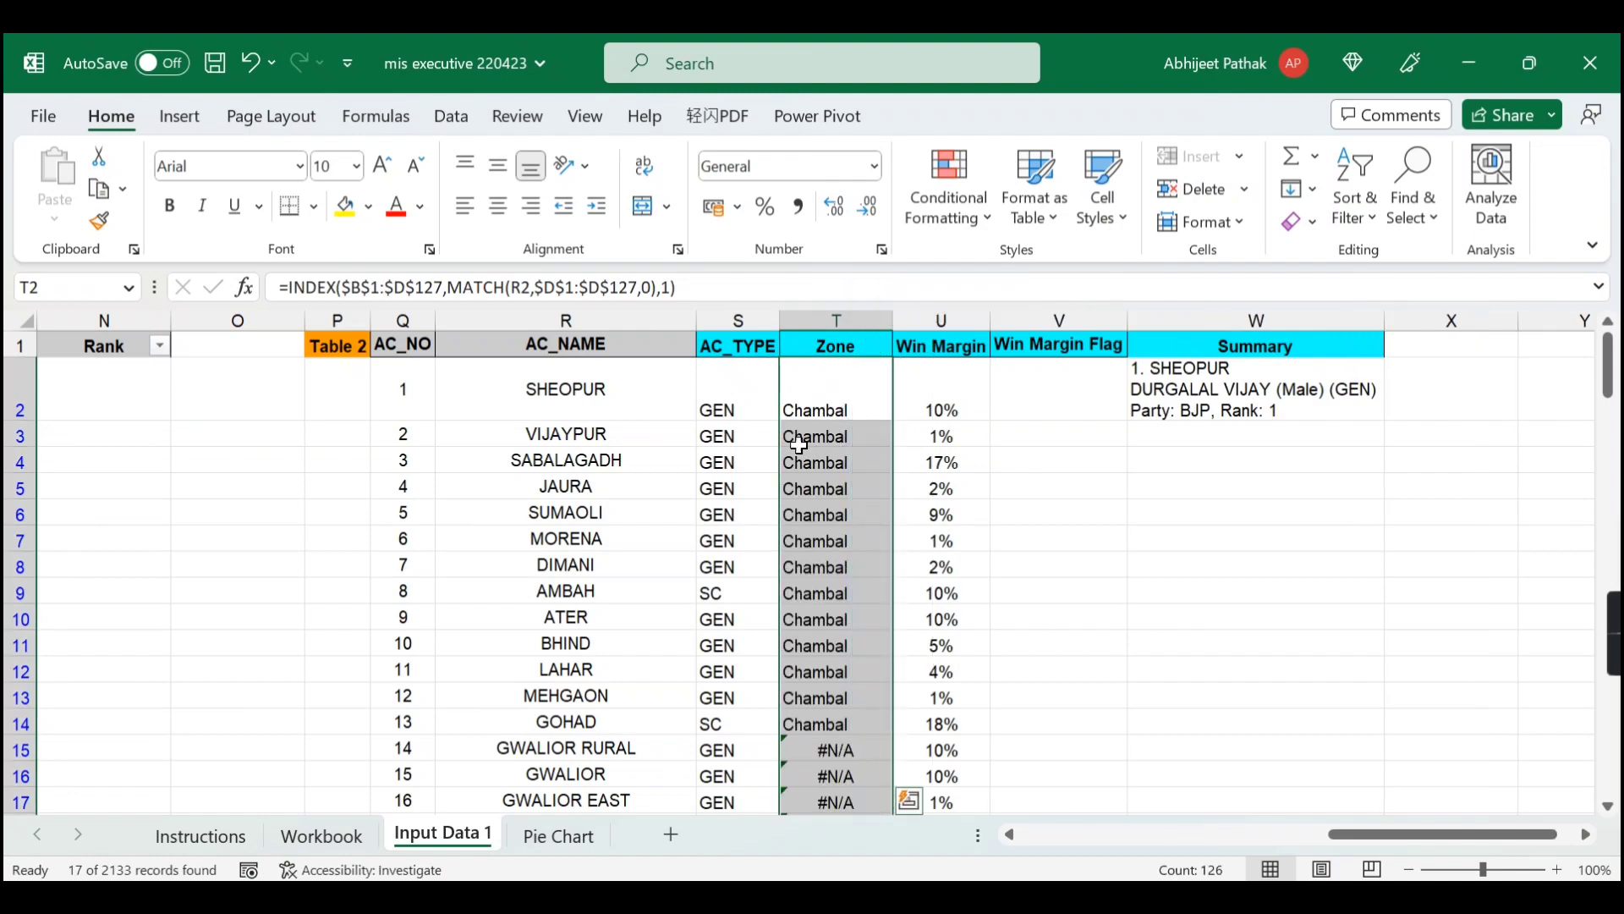
- Review the filled Zone results and their formulas in column T of Table 2
click(739, 433)
click(813, 436)
click(825, 494)
key(Down)
key(Down)
key(Down)
key(Down)
key(Down)
key(Down)
key(Up)
key(Up)
key(ctrl+Up)
key(Down)
key(Down)
key(Up)
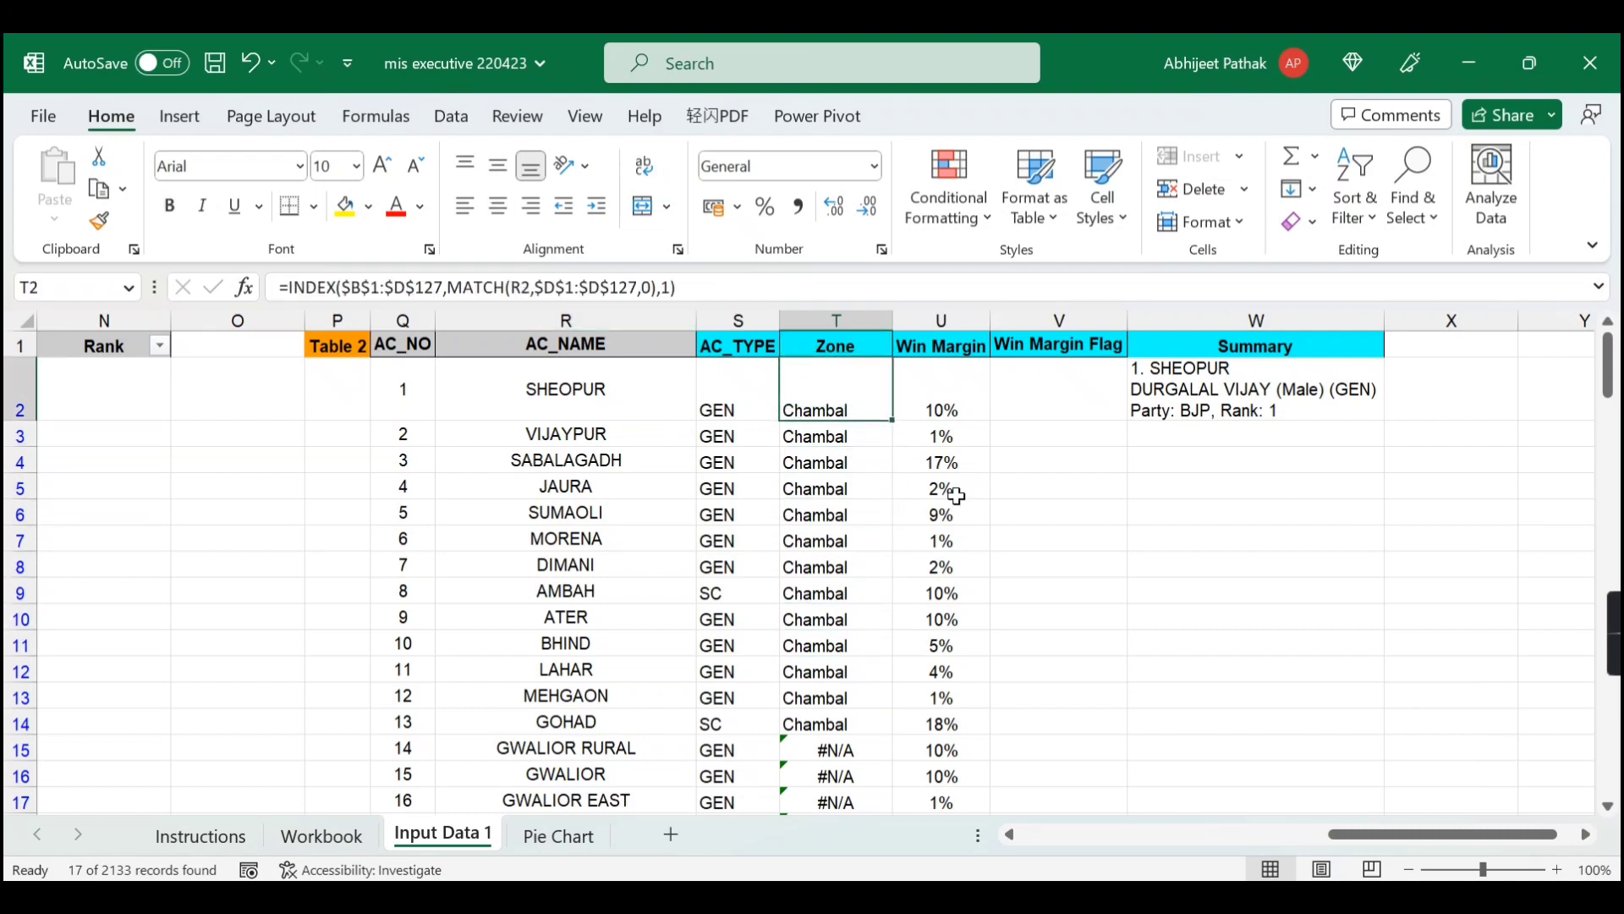
- Copy the AC name GWALIOR RURAL from R15 and look for it in Table 1's AC_NAME column
key(Down)
key(Down)
key(Down)
key(Down)
key(Down)
key(Down)
key(Down)
key(Down)
key(Down)
key(Down)
key(Down)
key(Down)
key(Down)
key(Left)
key(Left)
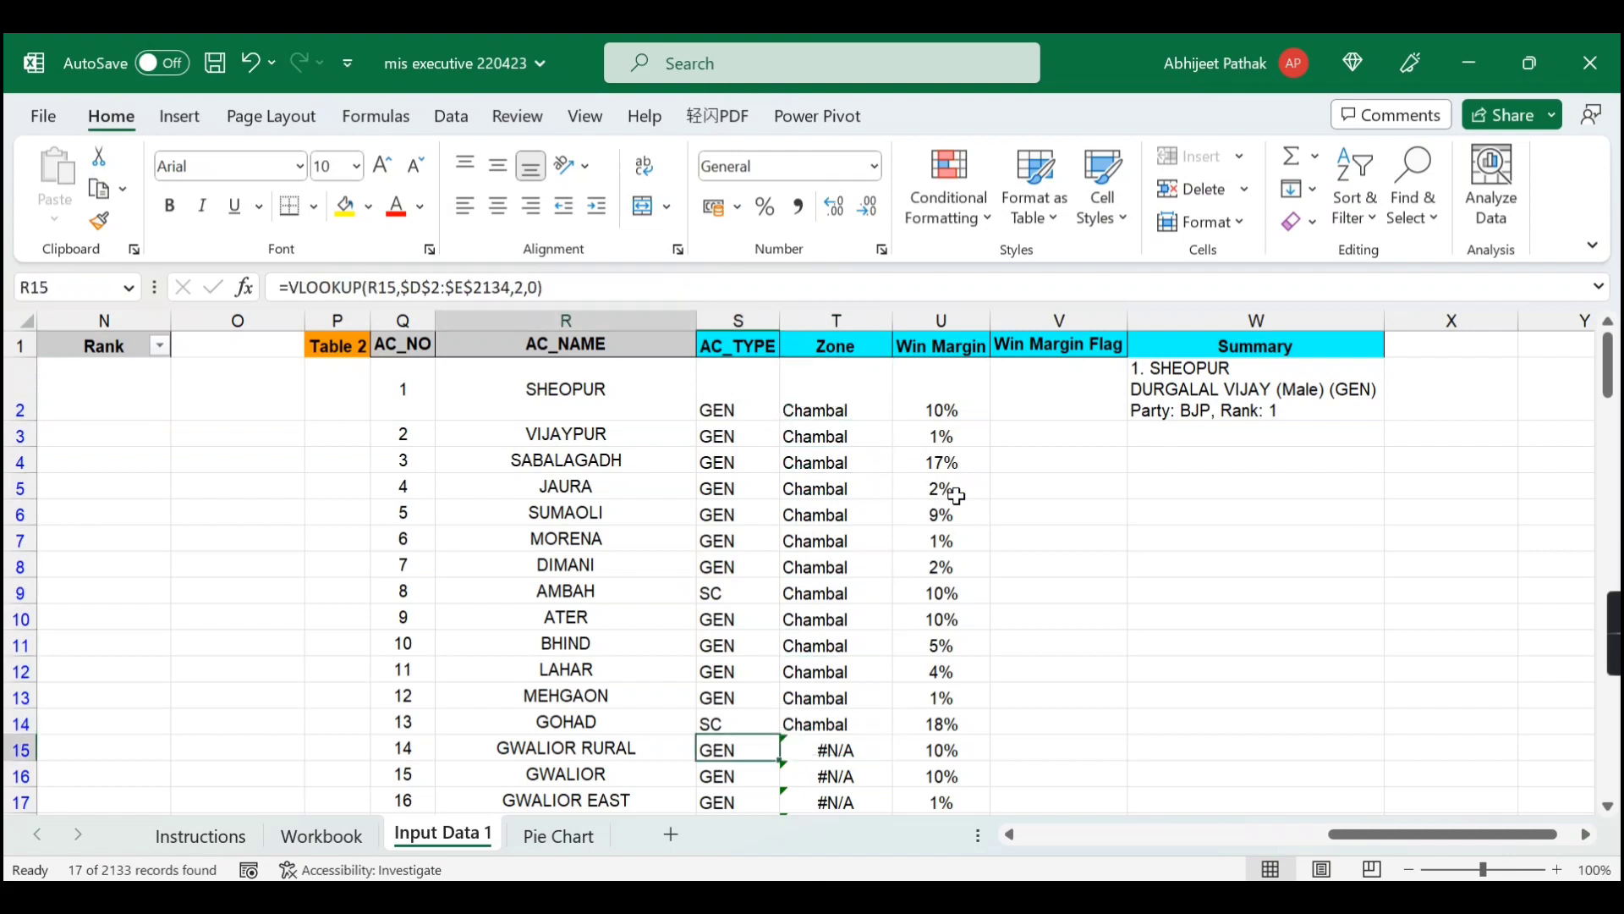
key(ctrl+c)
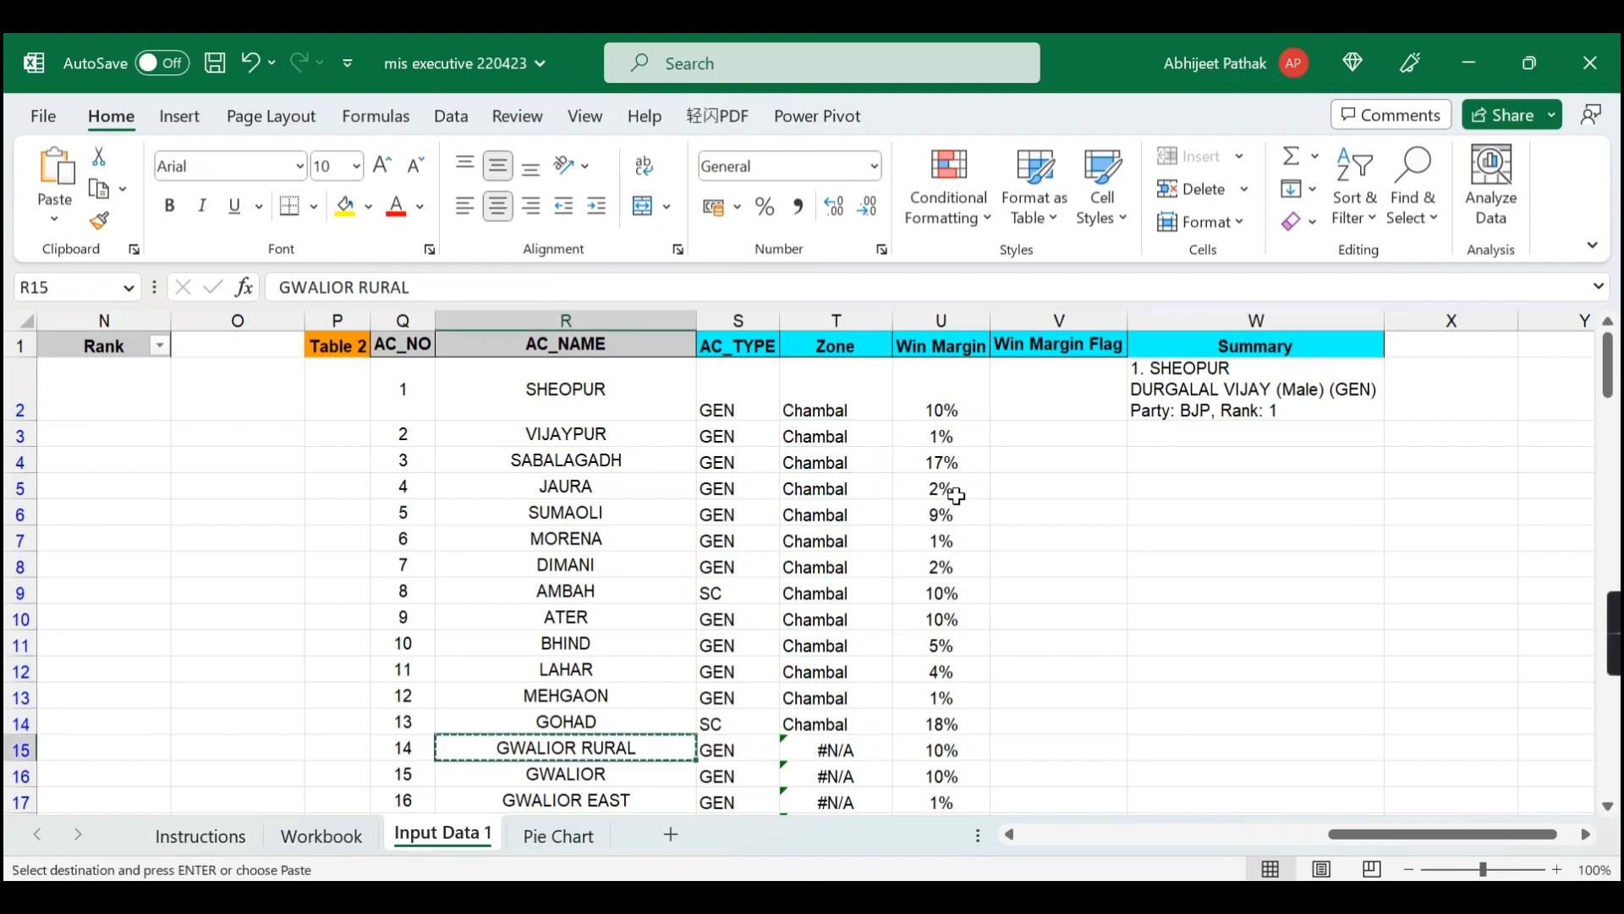
key(ctrl+f)
key(ctrl+v)
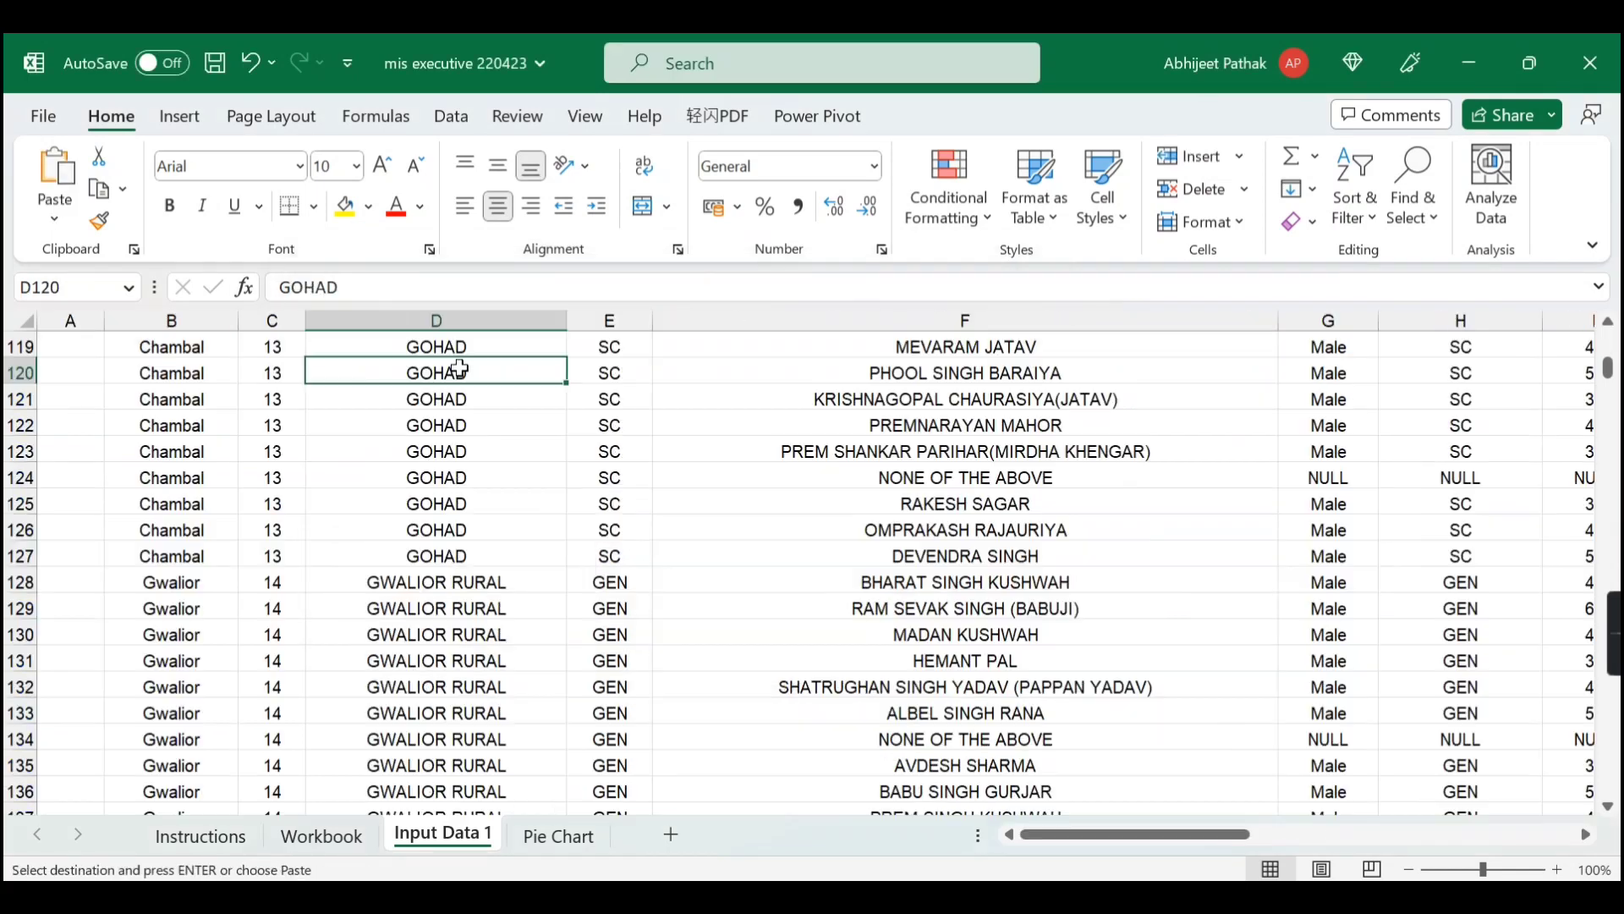
key(Right)
key(Right)
key(Right)
key(Right)
key(Right)
key(Right)
key(Right)
key(Right)
key(Right)
key(Right)
key(Right)
key(Right)
key(Right)
key(Right)
key(Right)
key(Right)
key(Right)
key(Right)
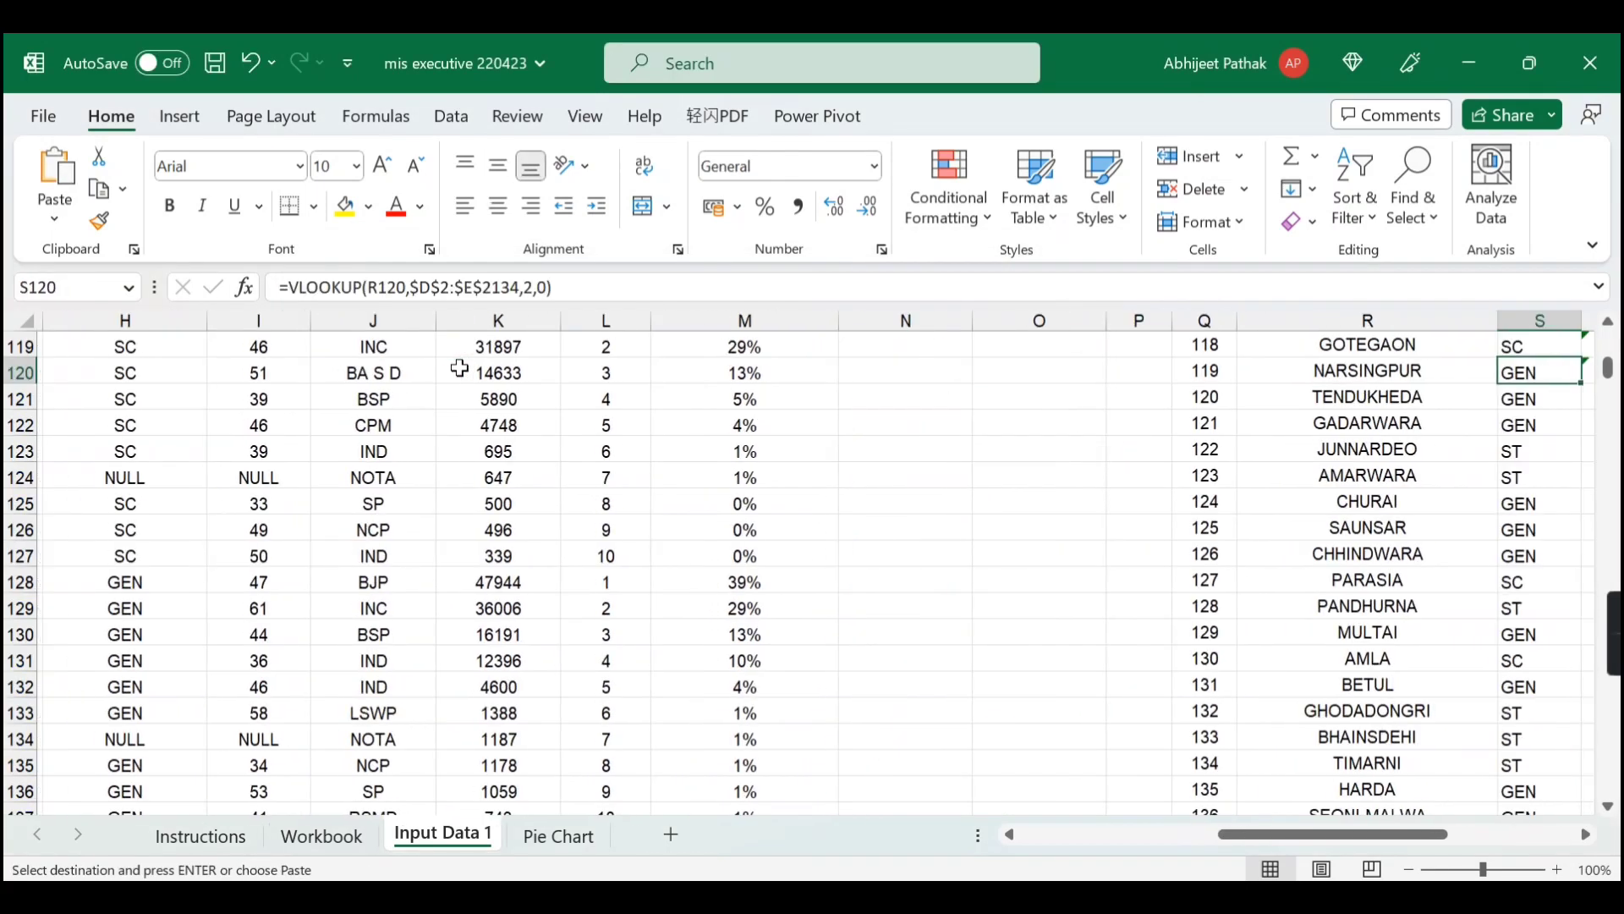
key(Left)
key(Left)
key(ctrl+Up)
key(Down)
key(Down)
key(Up)
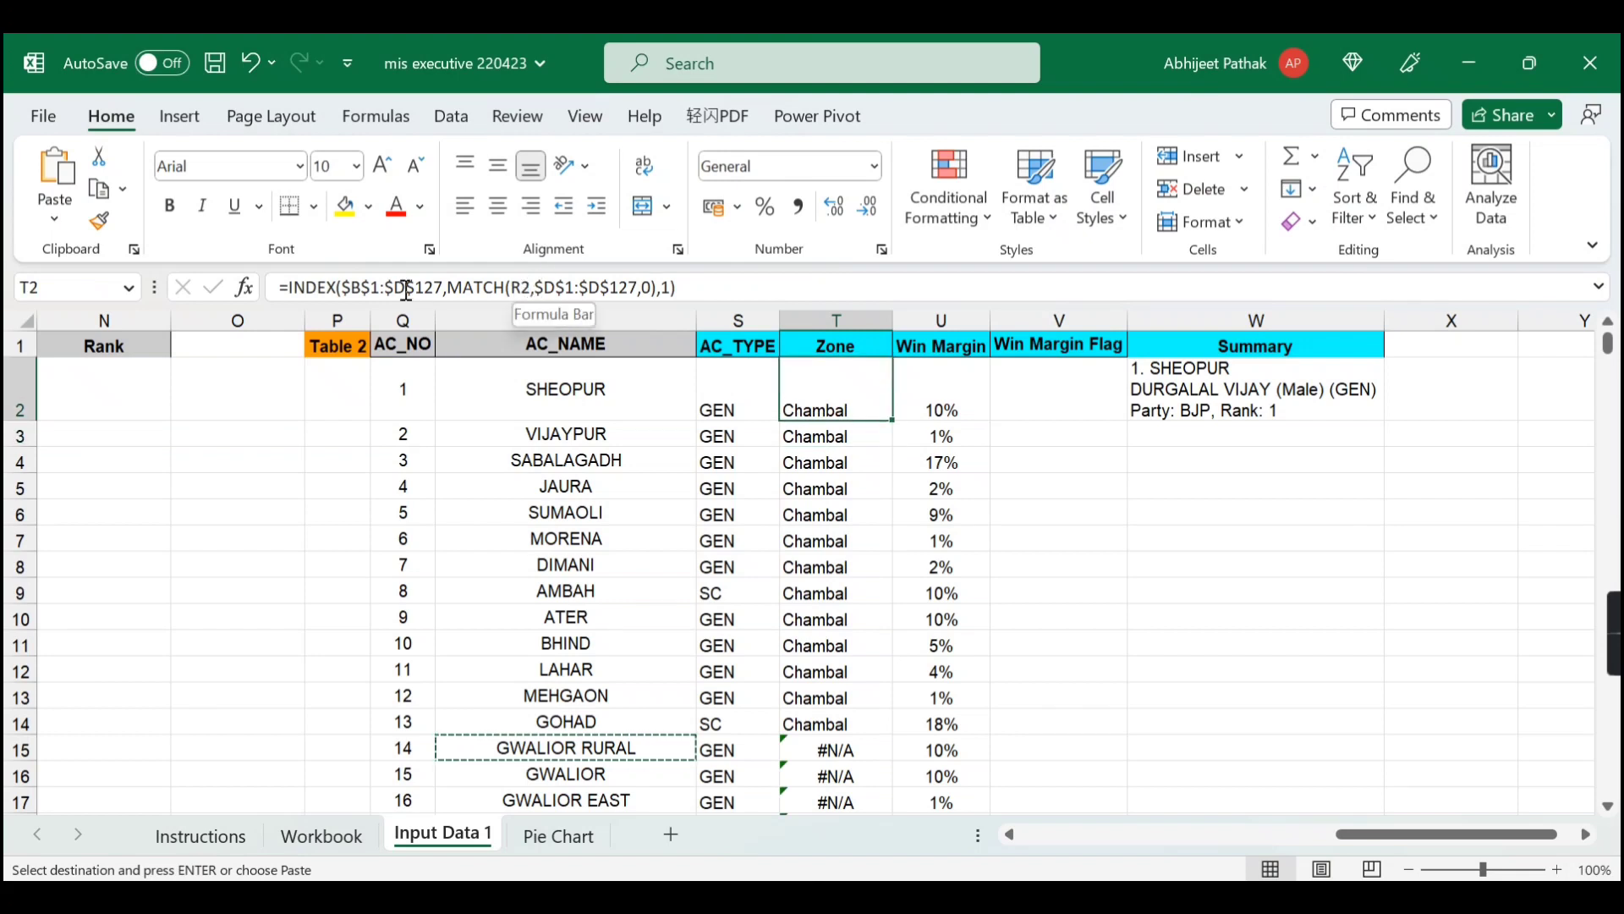
click(445, 286)
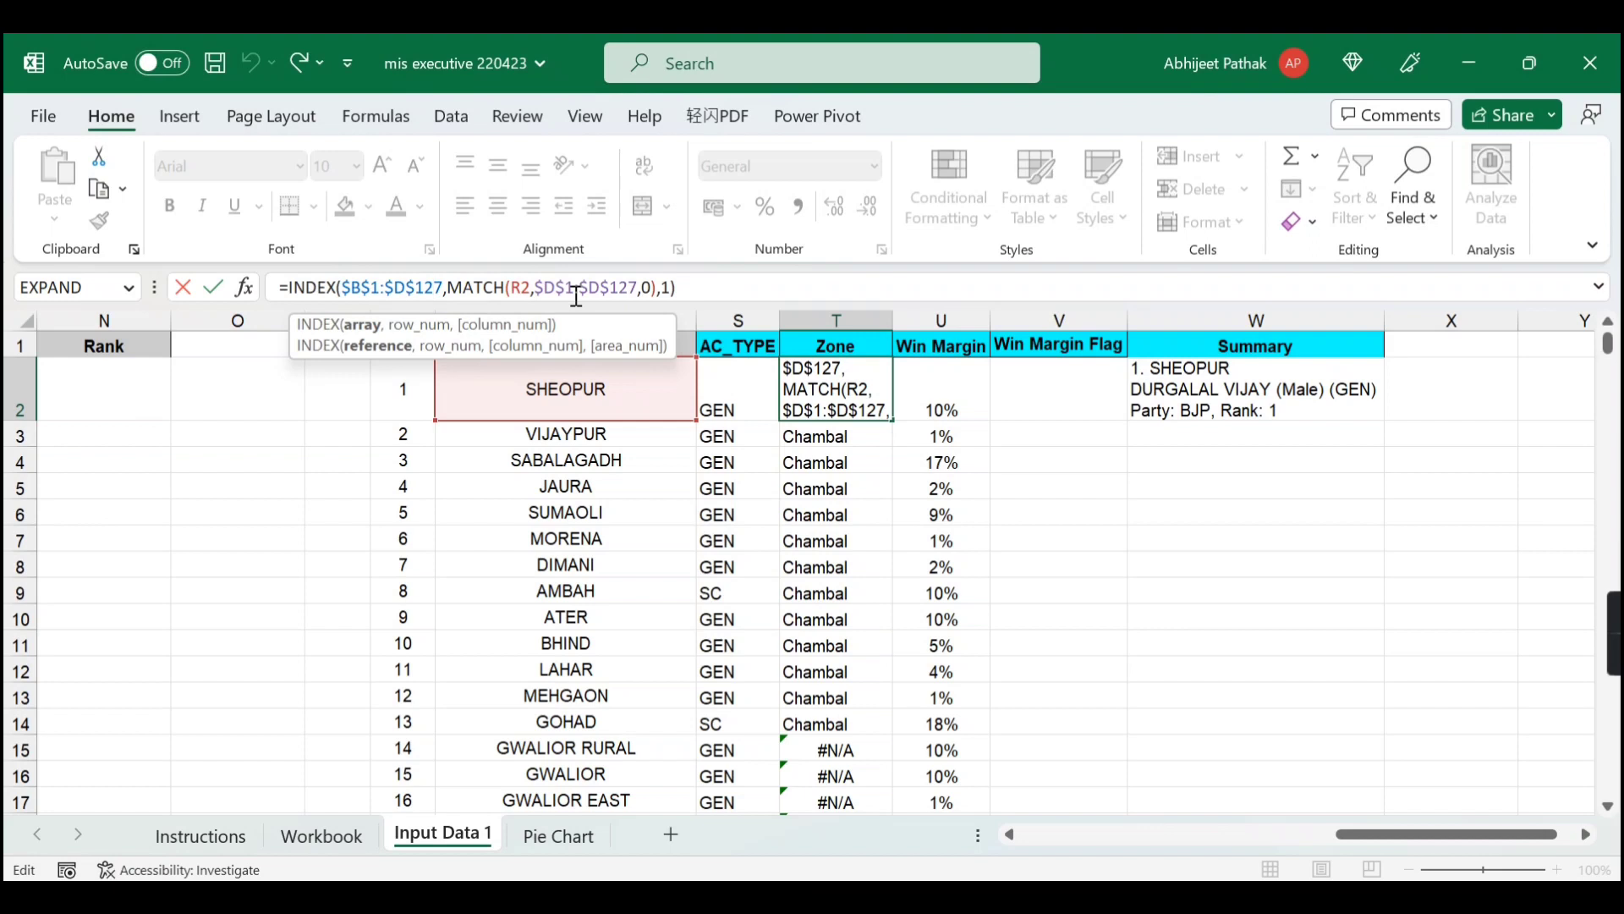
key(BackSpace)
key(BackSpace)
key(BackSpace)
text(1000)
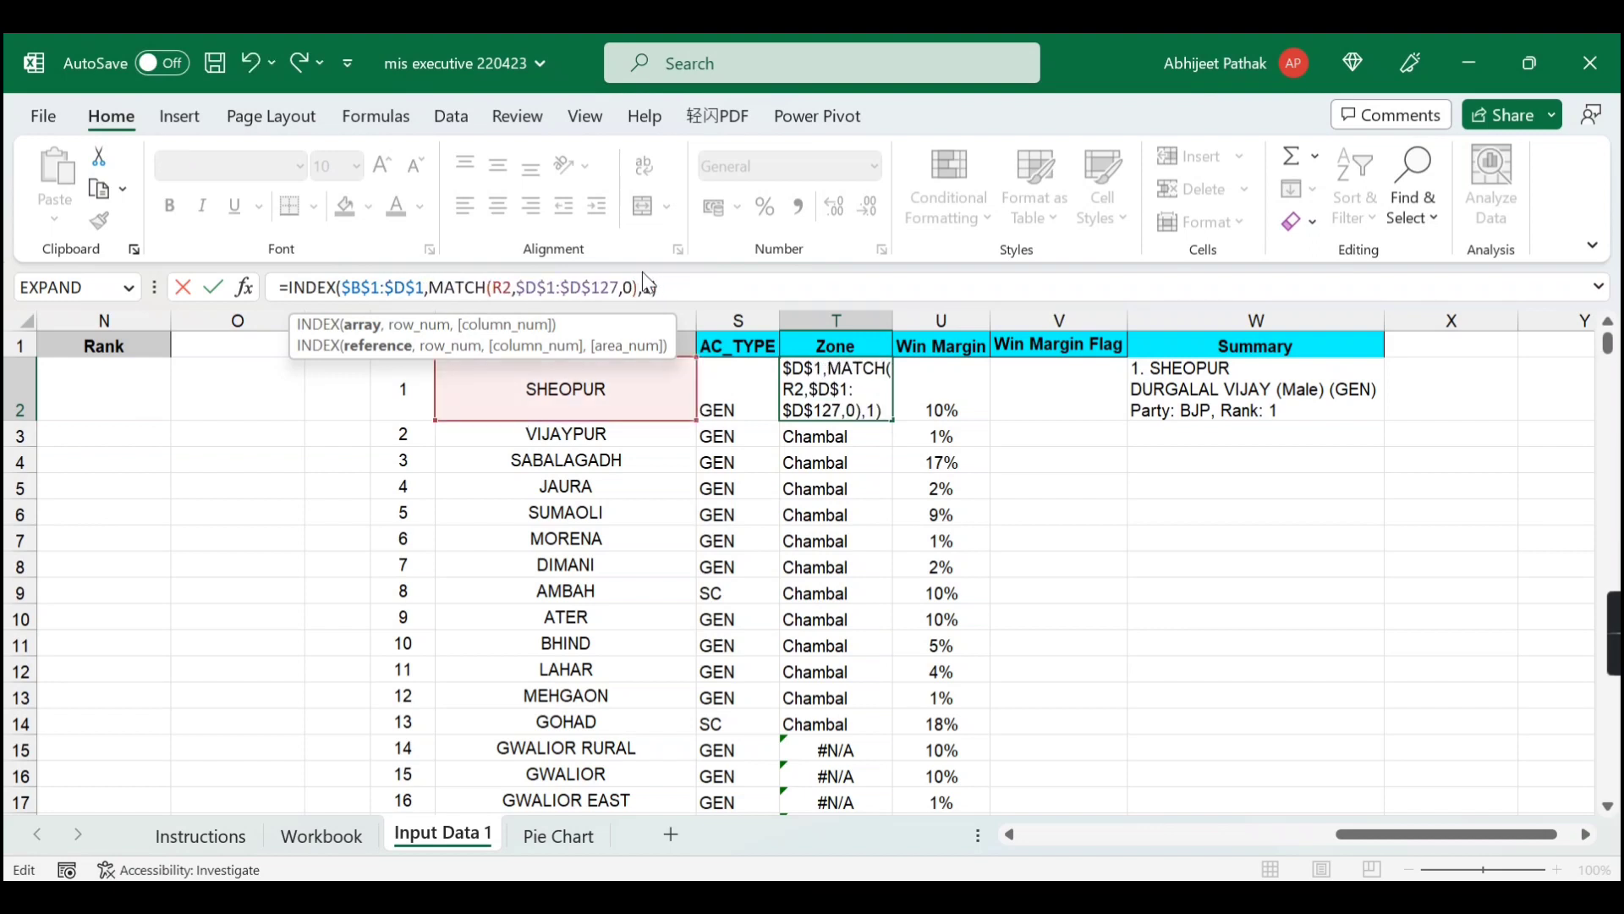
key(Escape)
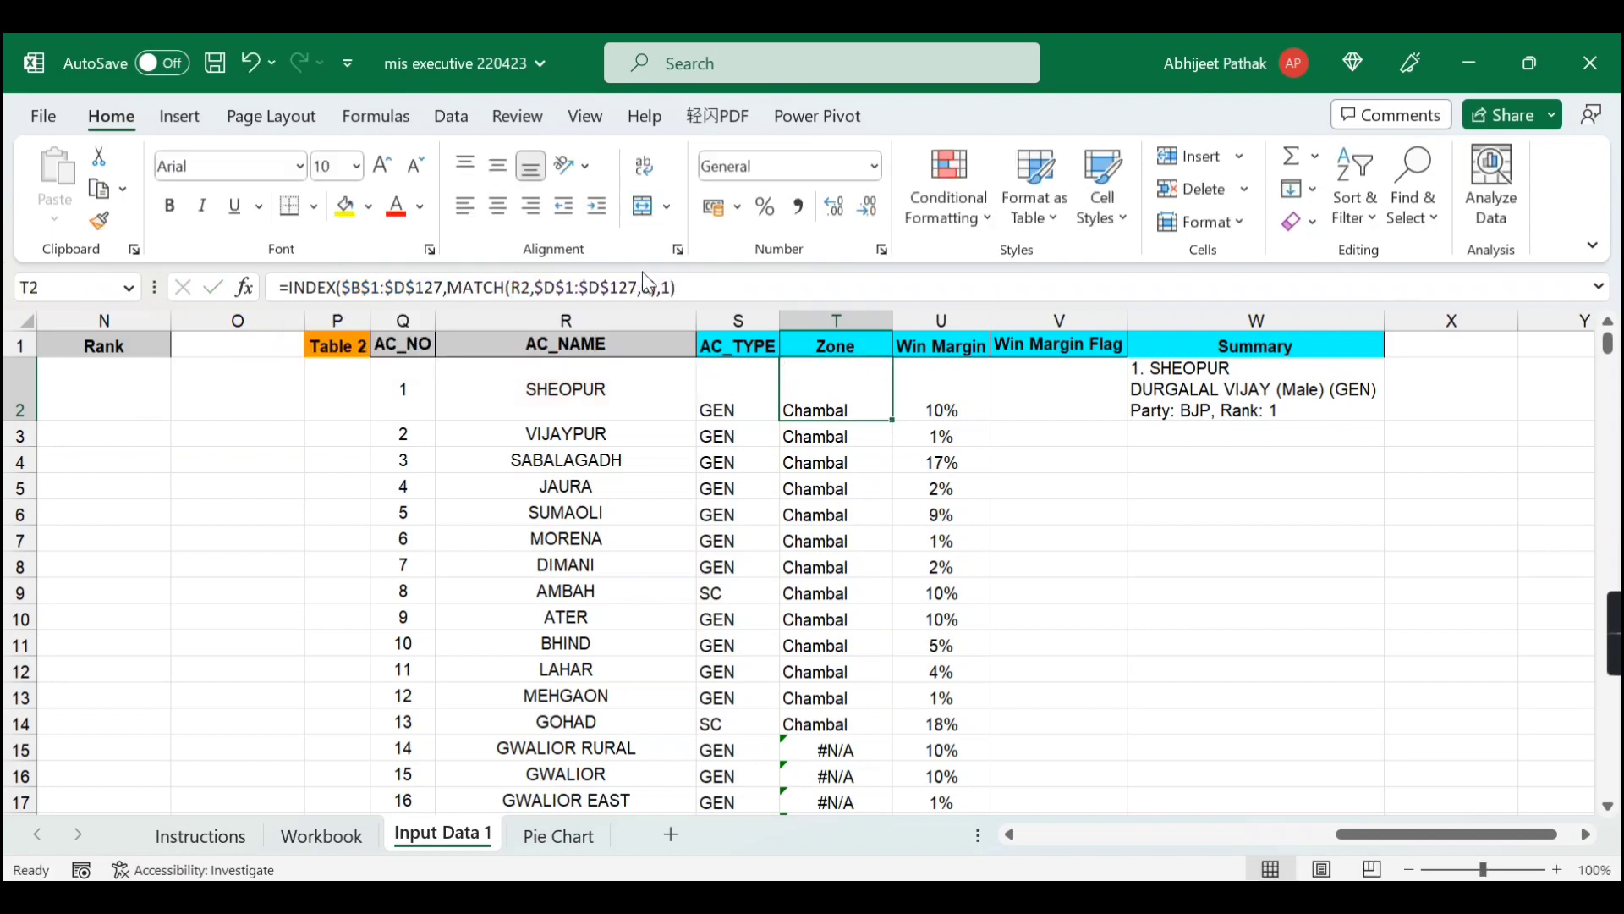
- Check how far down the Zone column of Table 1 extends by going to its last filled row
key(Left)
key(Left)
key(Left)
key(Left)
key(Left)
key(Left)
key(Left)
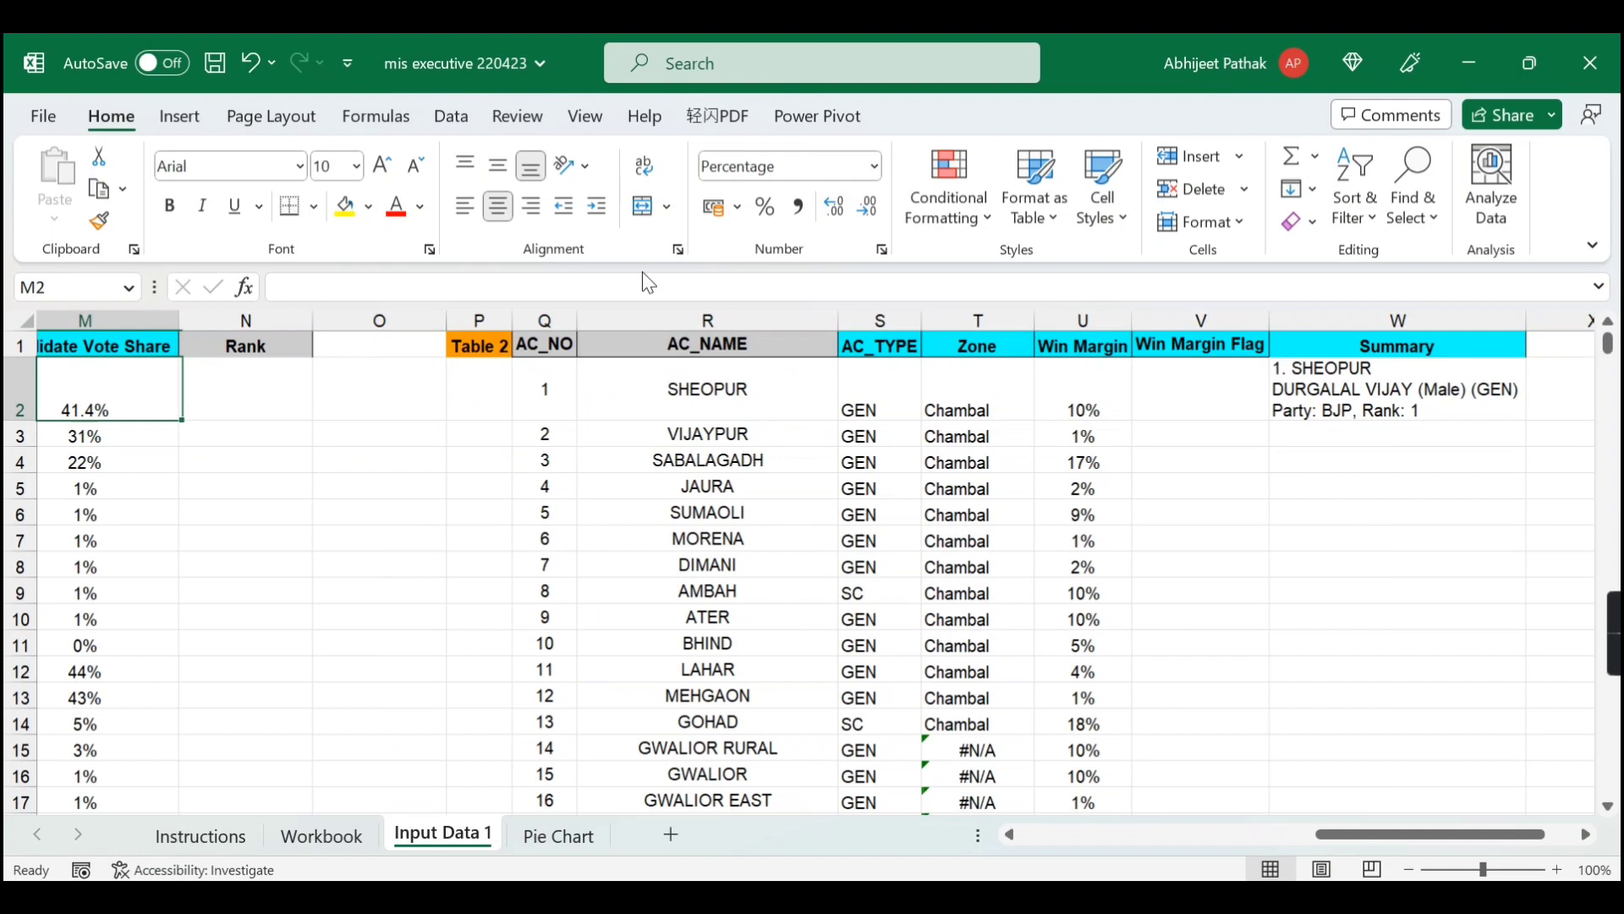
key(ctrl+Left)
key(ctrl+Down)
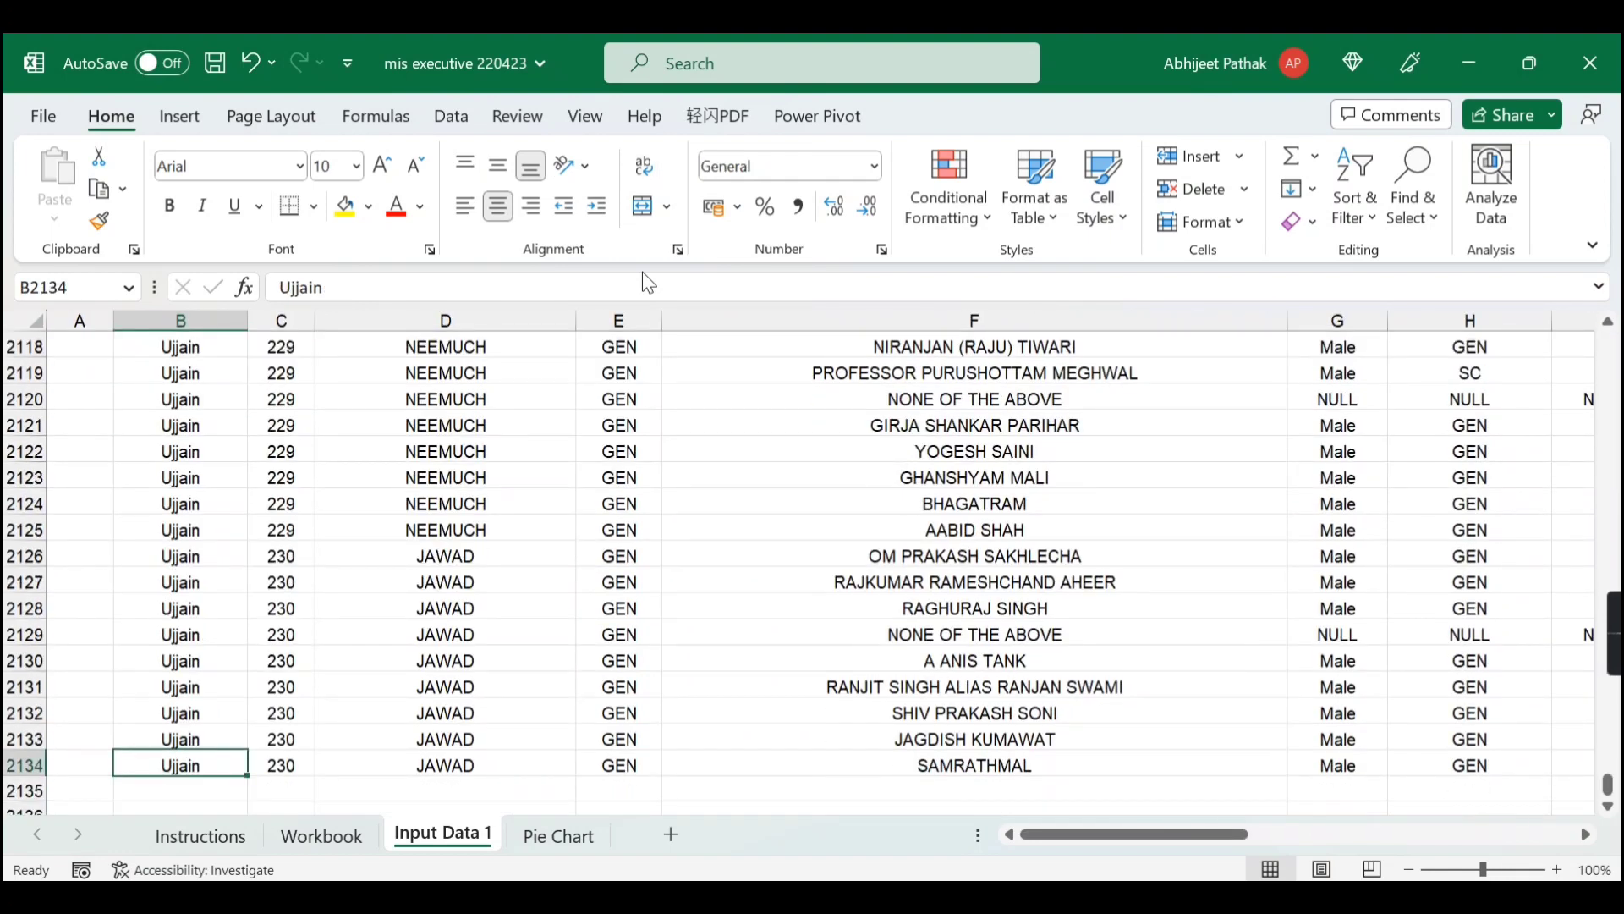
- Extend the INDEX array in Table 2's first Zone formula, cell T2, to $B$1:$D$2134
key(ctrl+Up)
key(Right)
key(Right)
key(Right)
key(Right)
key(Right)
key(Right)
key(Right)
key(Right)
key(Right)
key(Right)
key(Right)
key(Right)
key(Right)
key(Right)
key(Right)
key(Right)
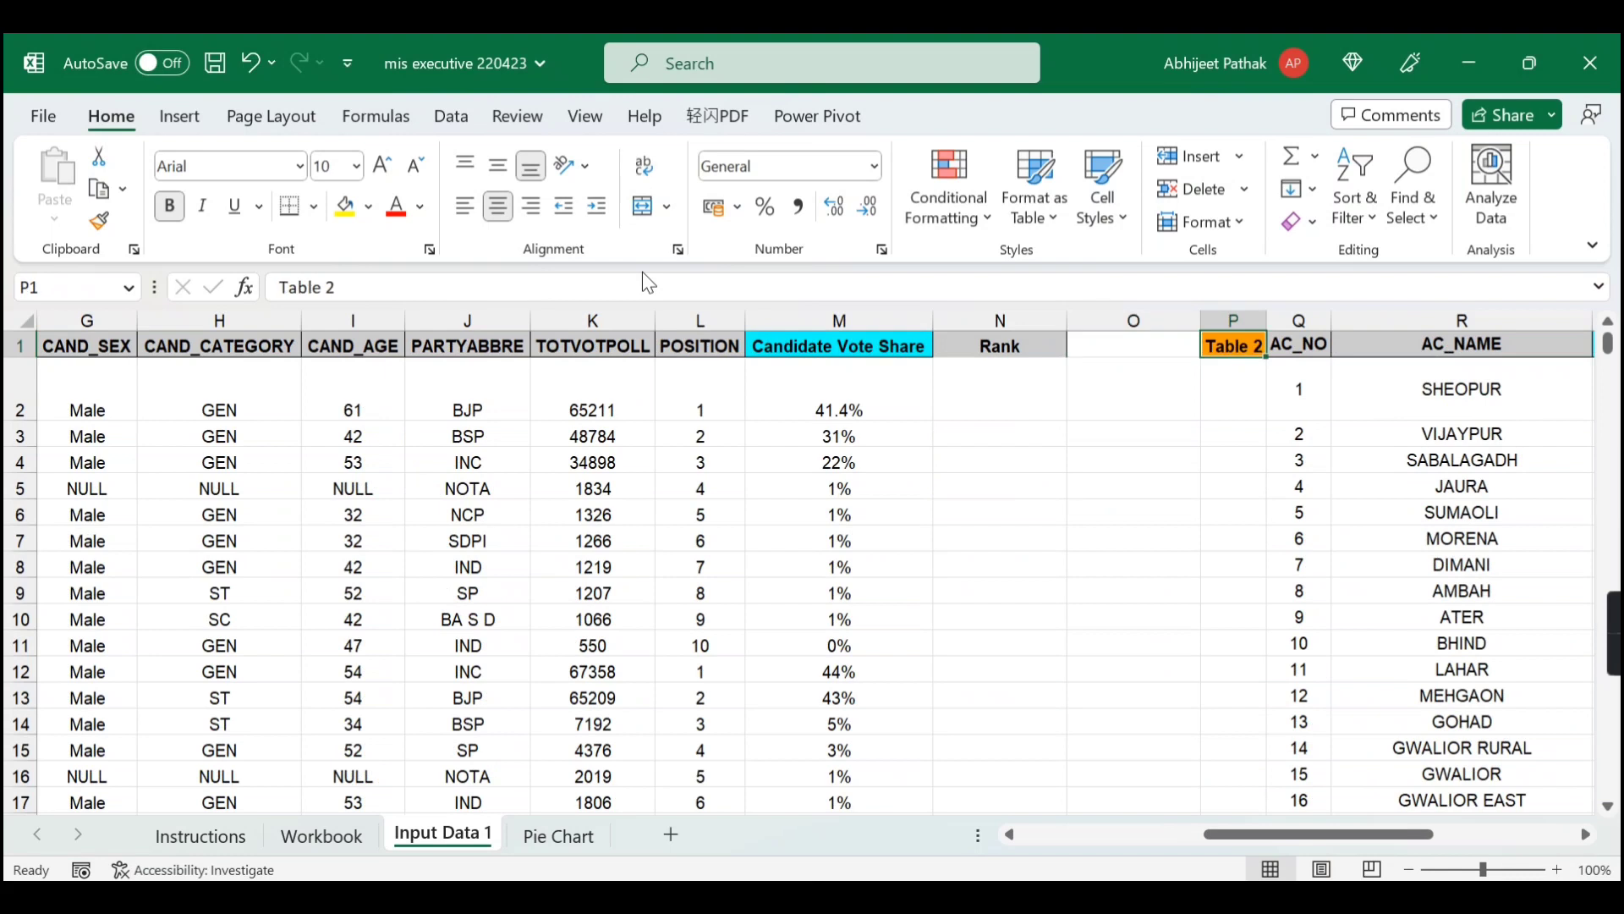
key(Right)
key(Right)
key(Right)
key(Right)
key(Left)
key(Left)
key(Down)
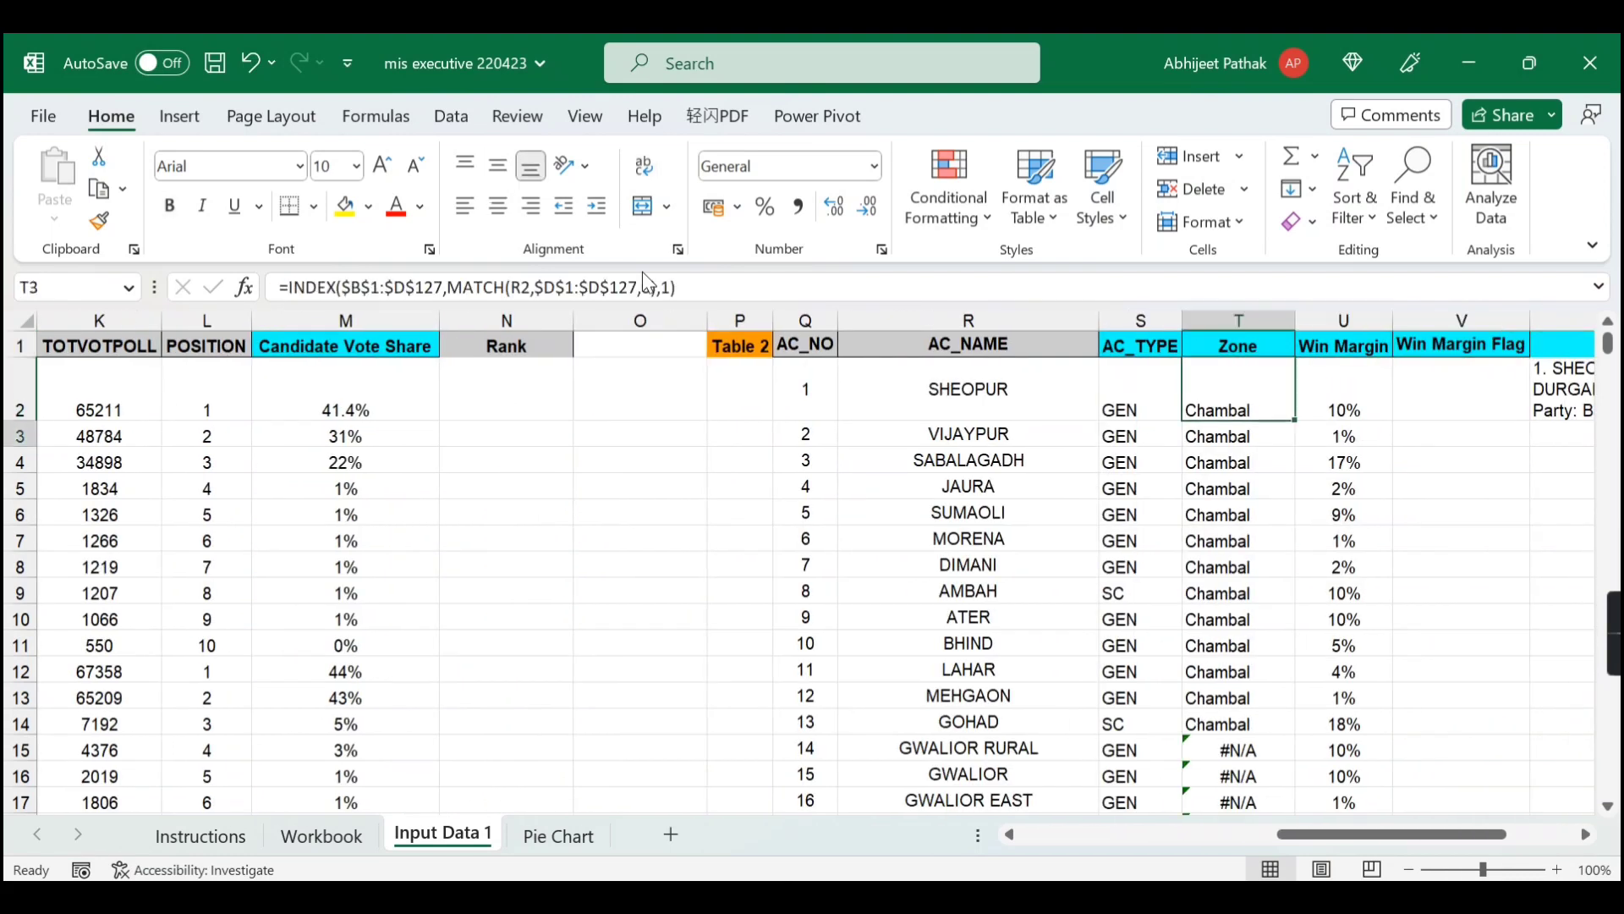
click(438, 287)
key(BackSpace)
key(BackSpace)
key(BackSpace)
text(213)
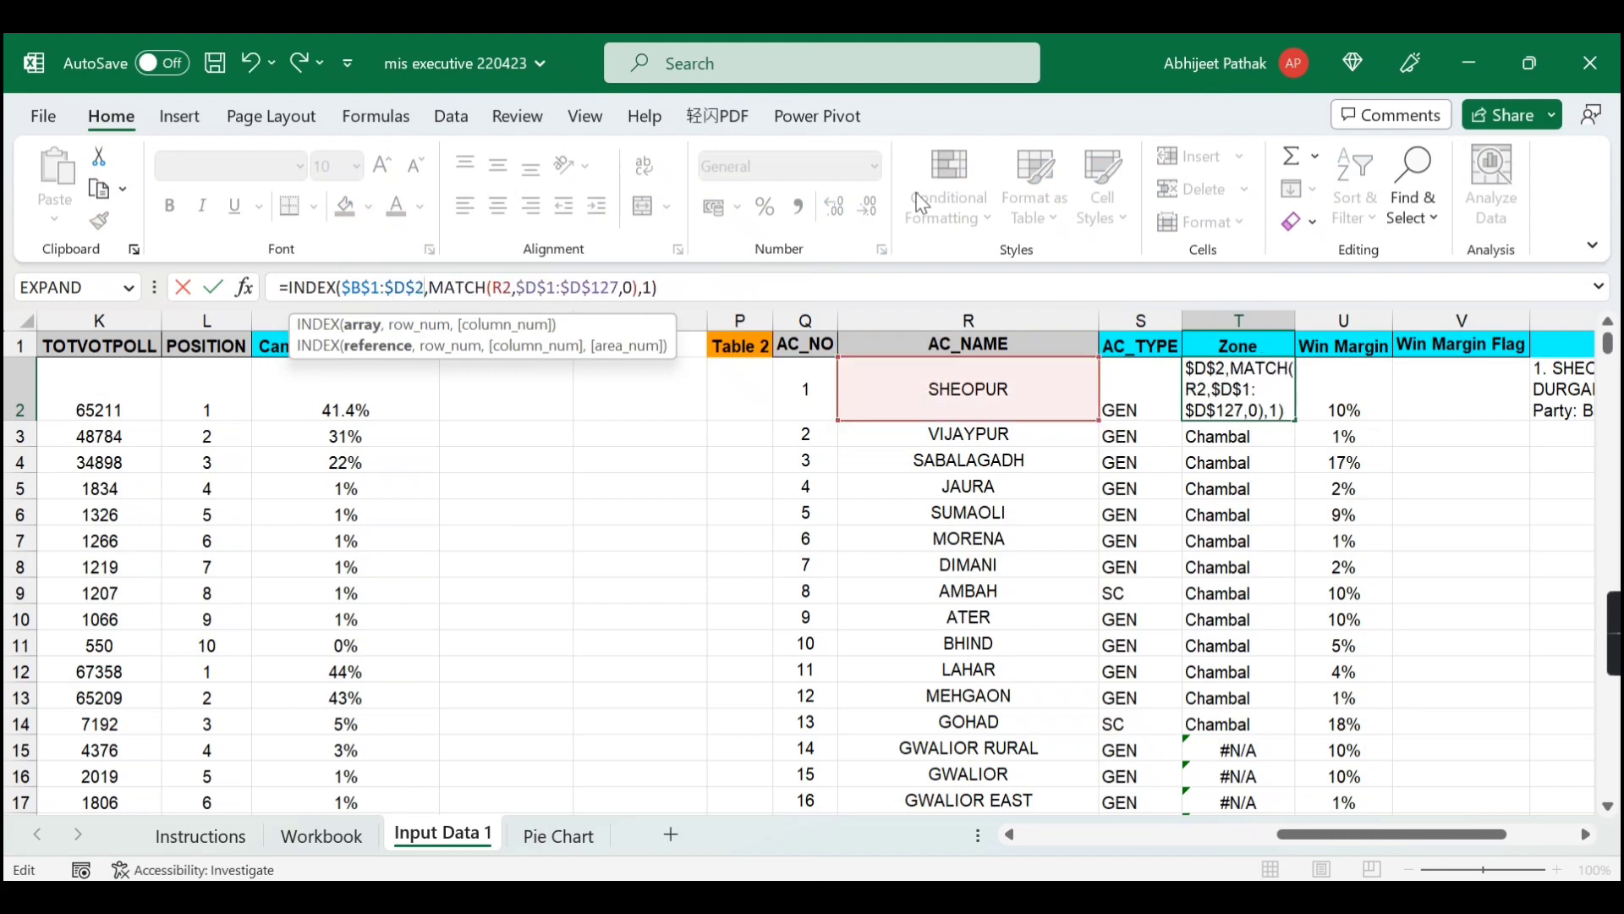
text(4)
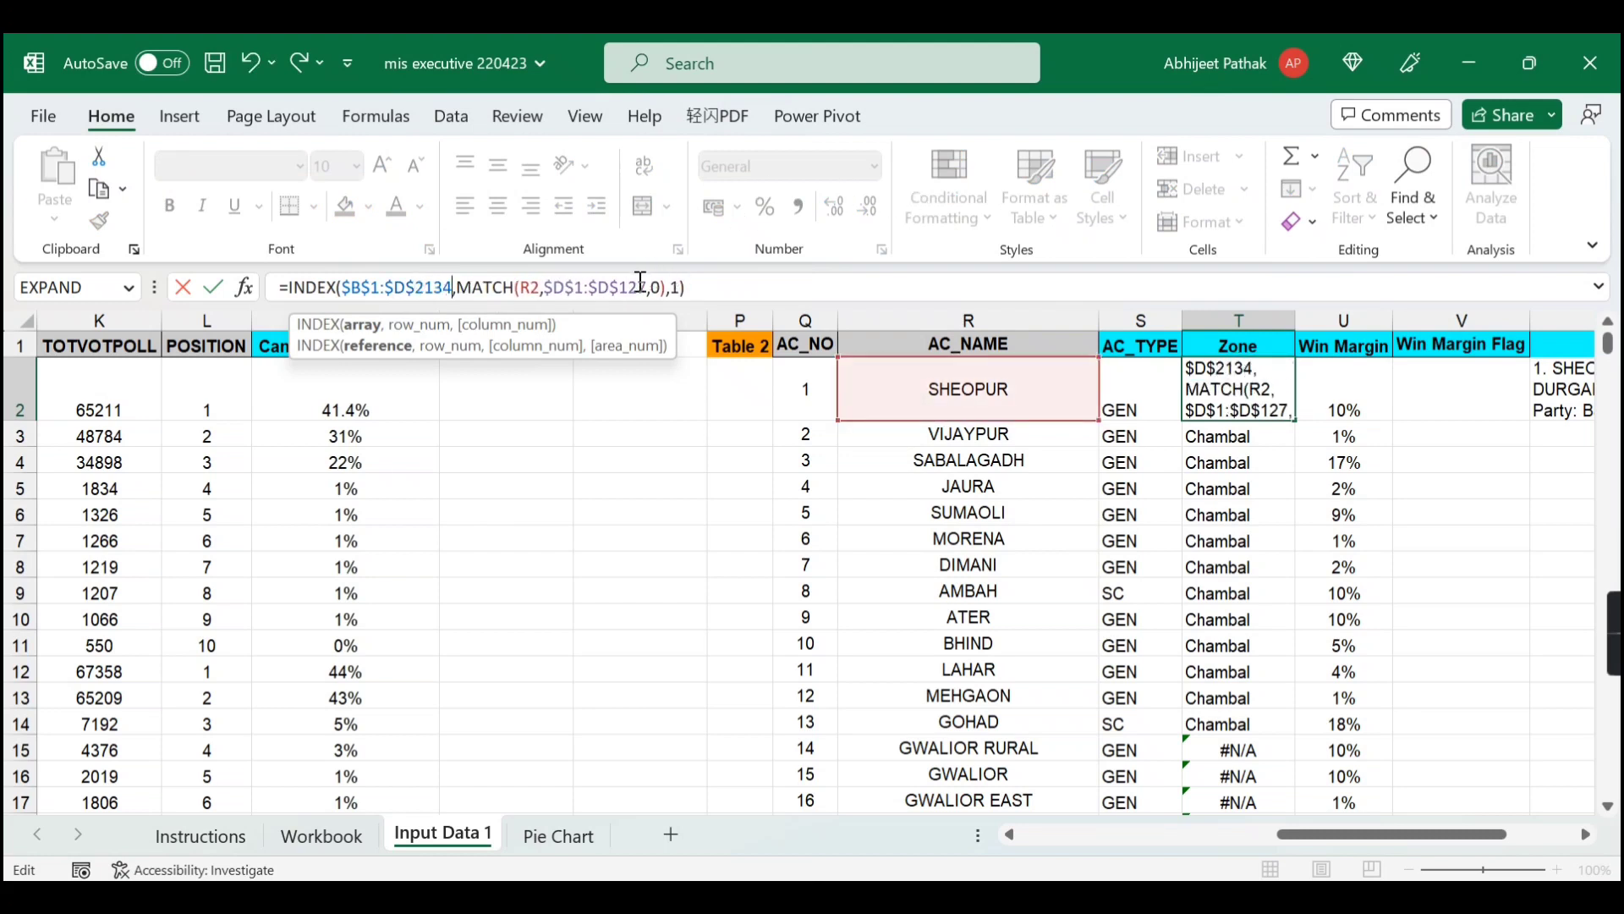
- Extend the MATCH lookup range in T2 to $D$1:$D$2134 and fill the corrected Zone formula down column T
click(692, 292)
key(BackSpace)
key(BackSpace)
key(BackSpace)
text(2134)
key(Return)
click(1242, 399)
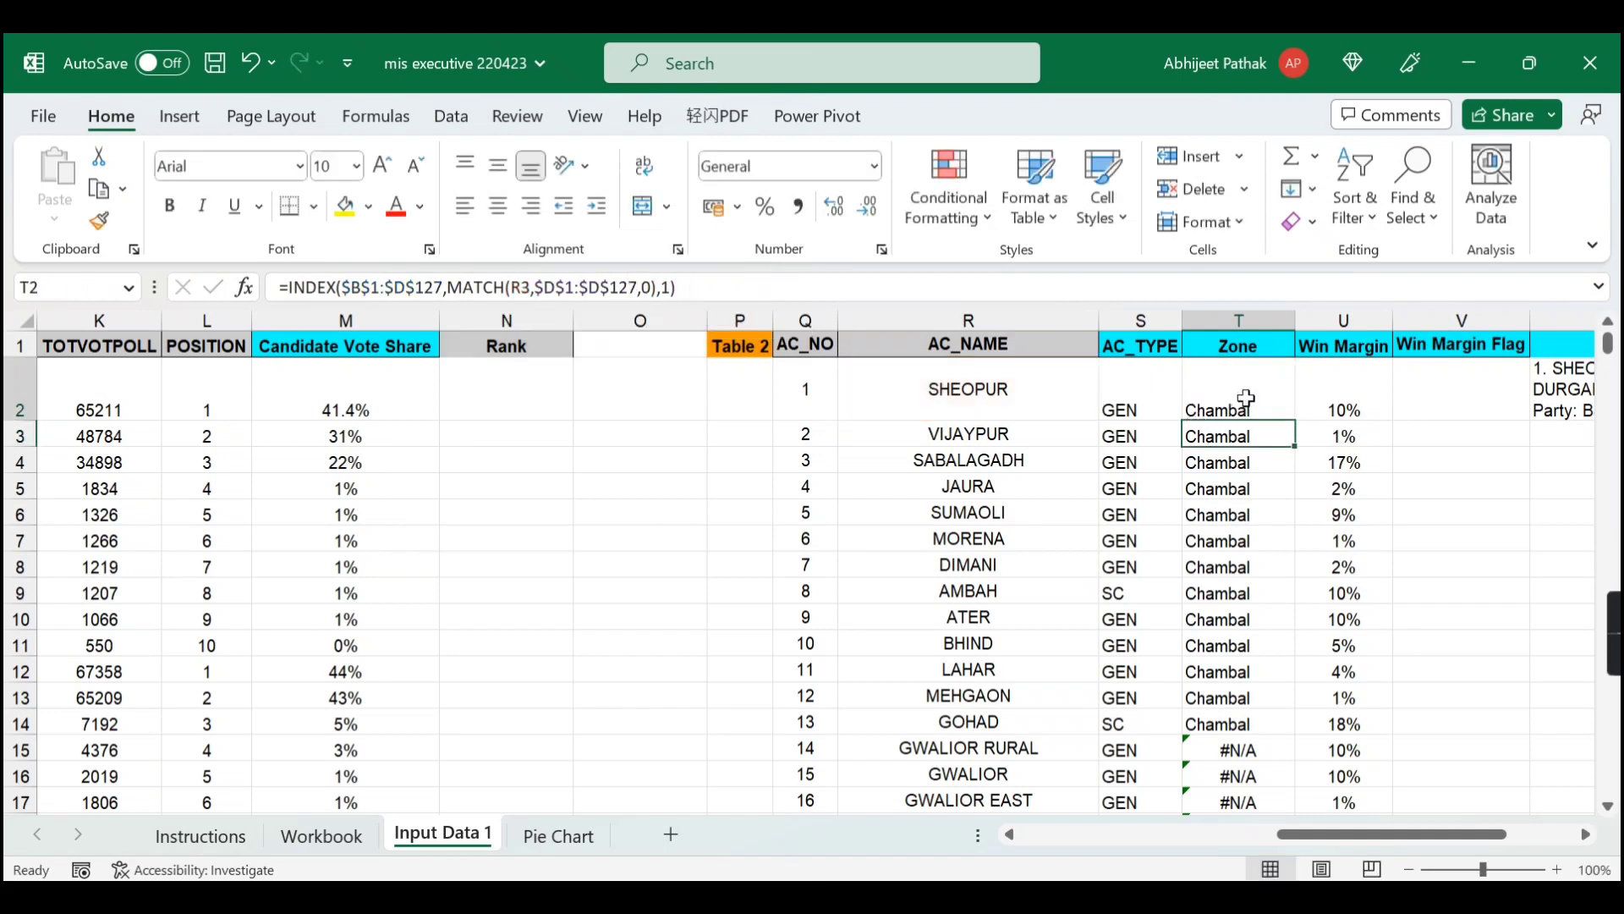
double_click(1298, 420)
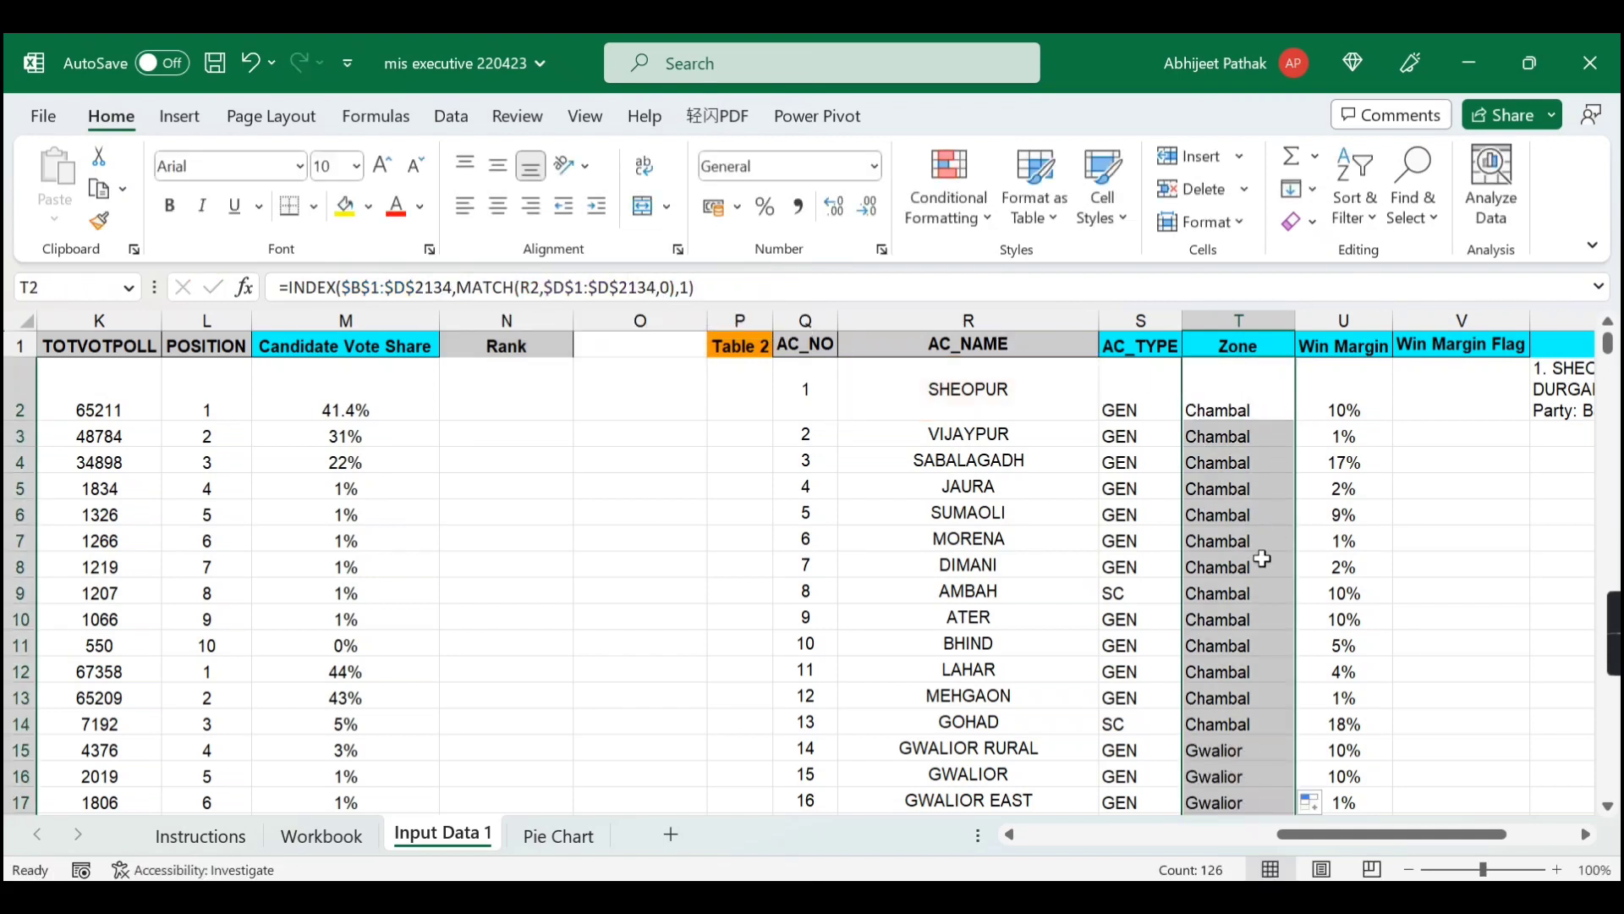
- Review the refilled Zone results down column T of Table 2, checking the rows from GWALIOR RURAL onward
scroll(1255, 561, down, 5)
click(1237, 640)
key(Down)
key(Down)
key(Down)
key(Down)
key(Down)
key(Down)
key(Down)
key(Down)
key(Down)
key(Down)
key(Down)
key(Down)
key(Down)
key(Down)
key(Down)
key(Down)
key(Down)
key(Down)
key(Down)
key(Down)
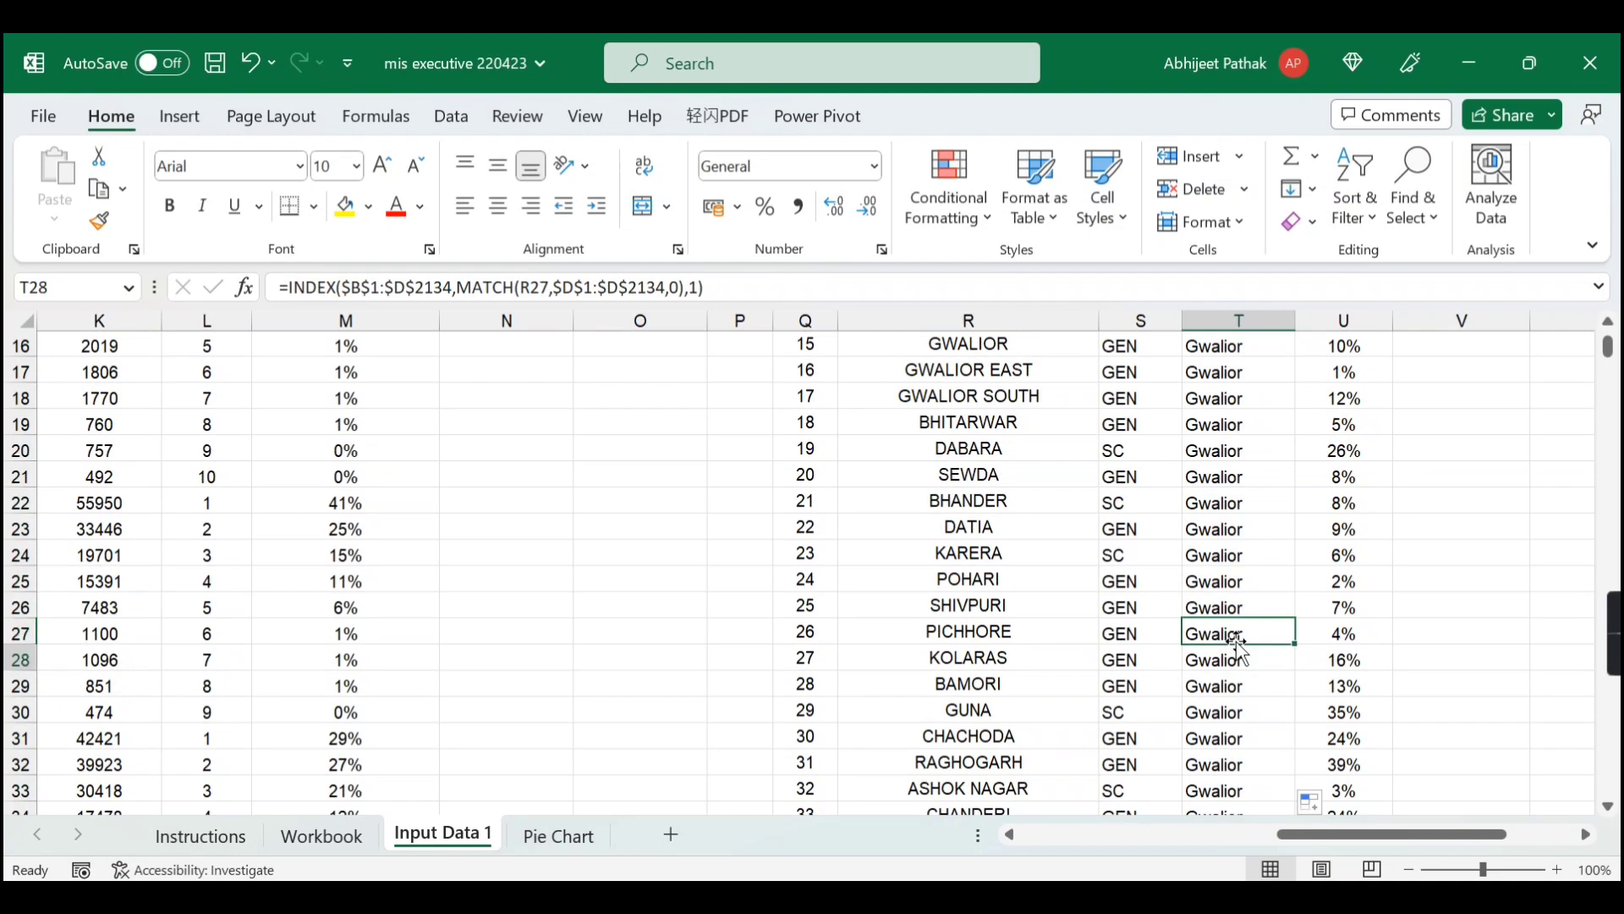
key(Down)
key(Down)
key(Down)
key(Down)
key(Down)
key(Down)
key(Down)
key(Down)
key(Down)
key(Down)
key(Down)
key(Down)
key(Down)
key(Down)
key(Down)
key(Down)
key(Down)
key(Down)
key(Down)
key(Down)
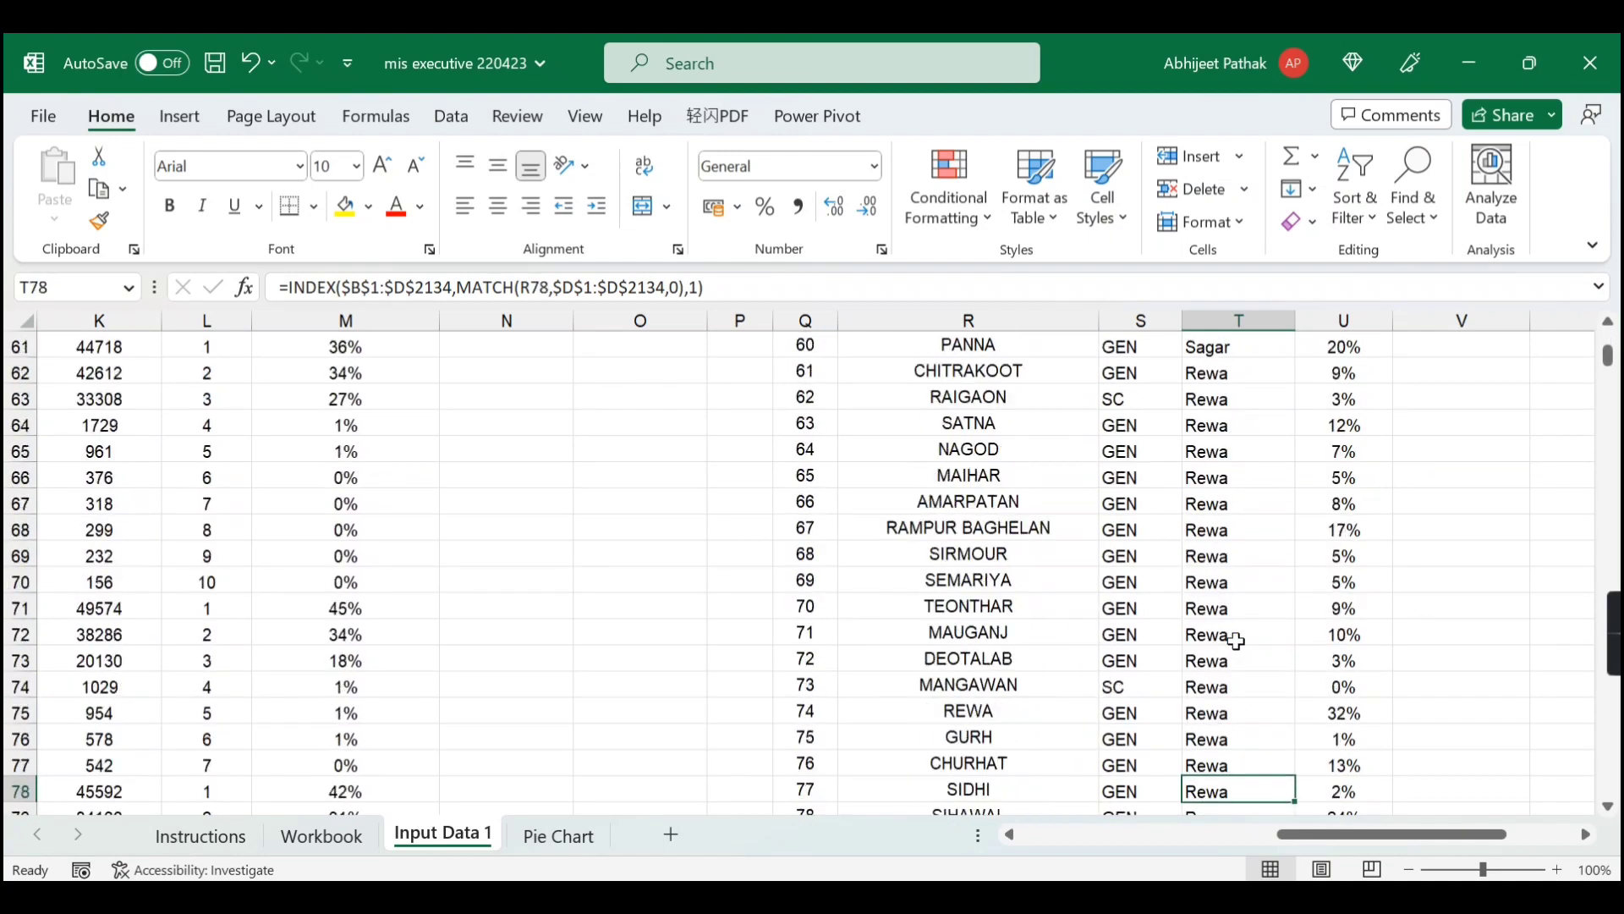
- Copy the AC name KOTAMA from R87 and find it in Table 1 to check its zone
key(Up)
key(Up)
key(Up)
key(Left)
key(Left)
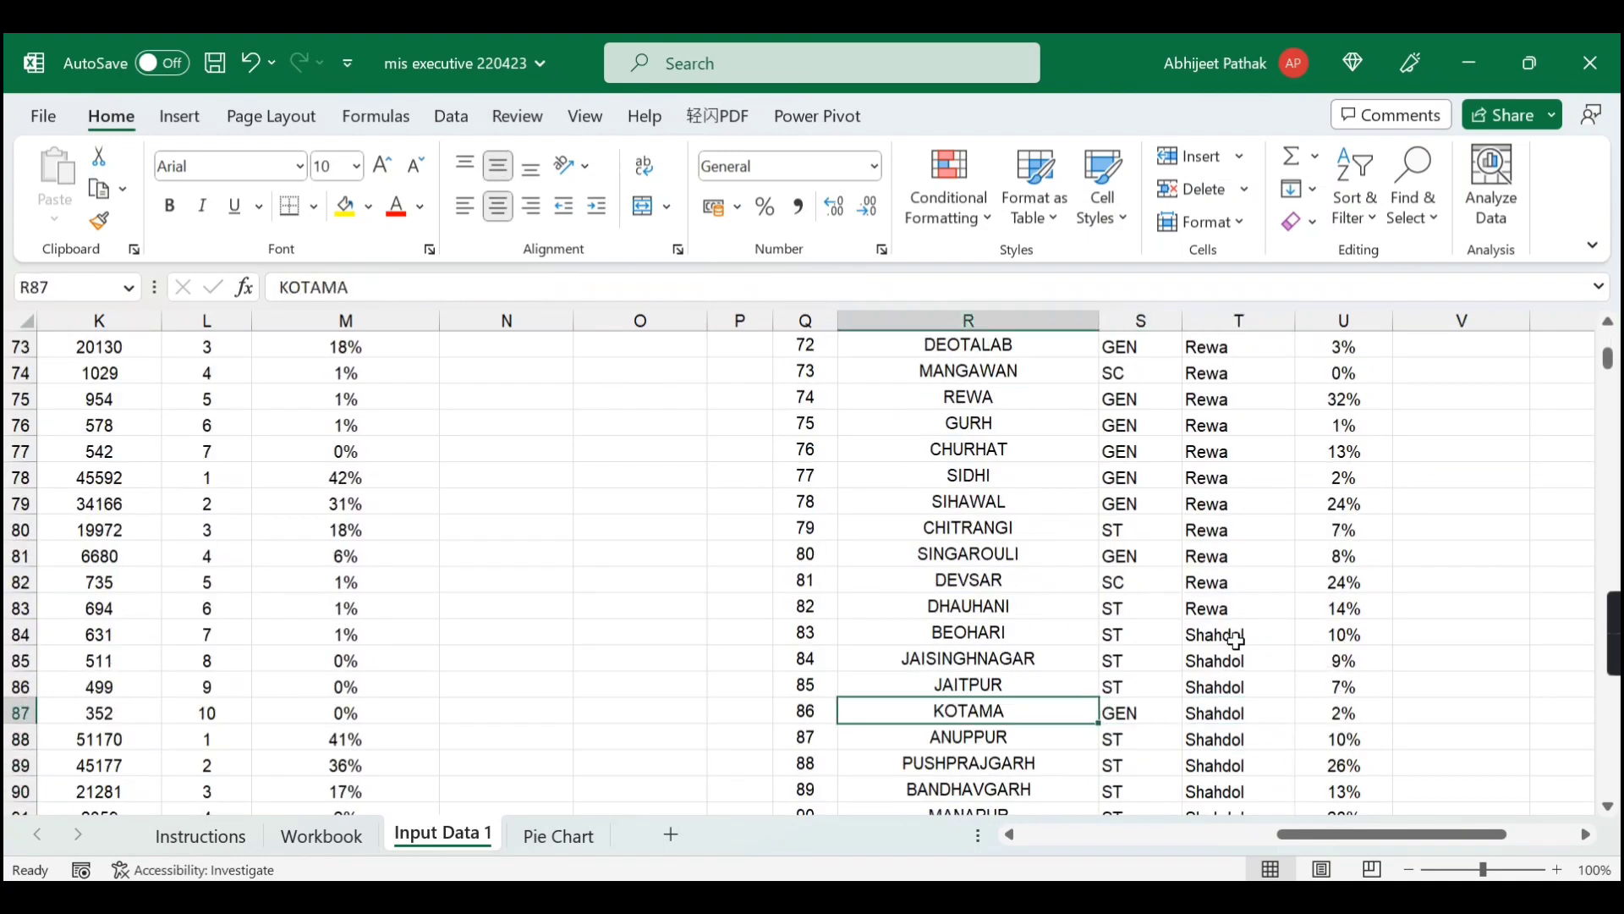
key(ctrl+c)
key(ctrl+f)
key(Return)
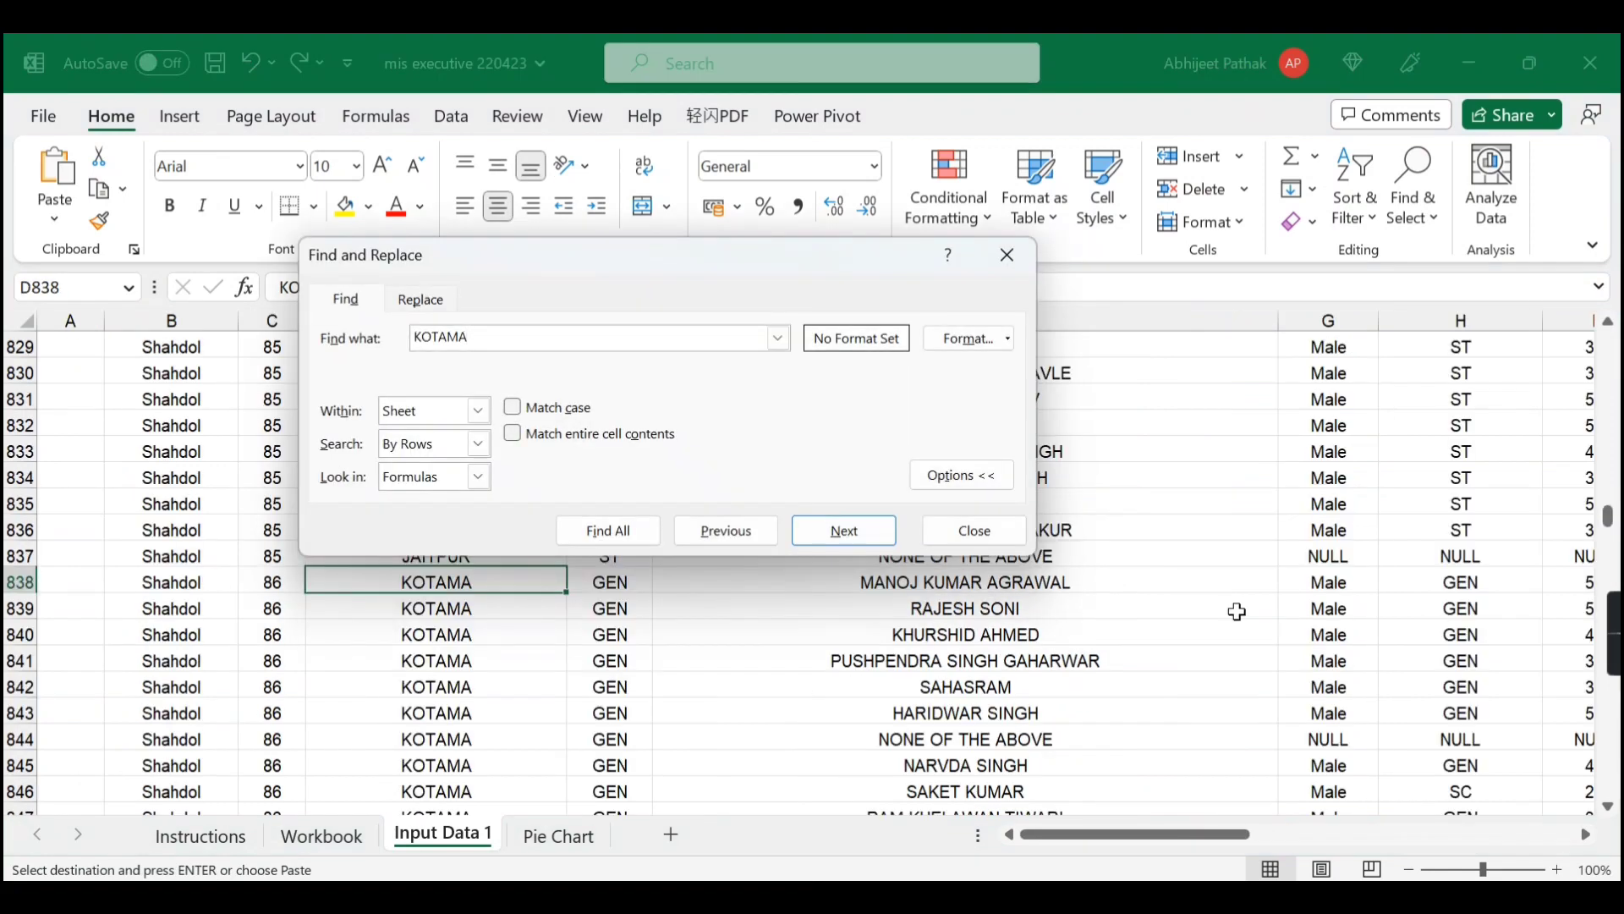
key(Escape)
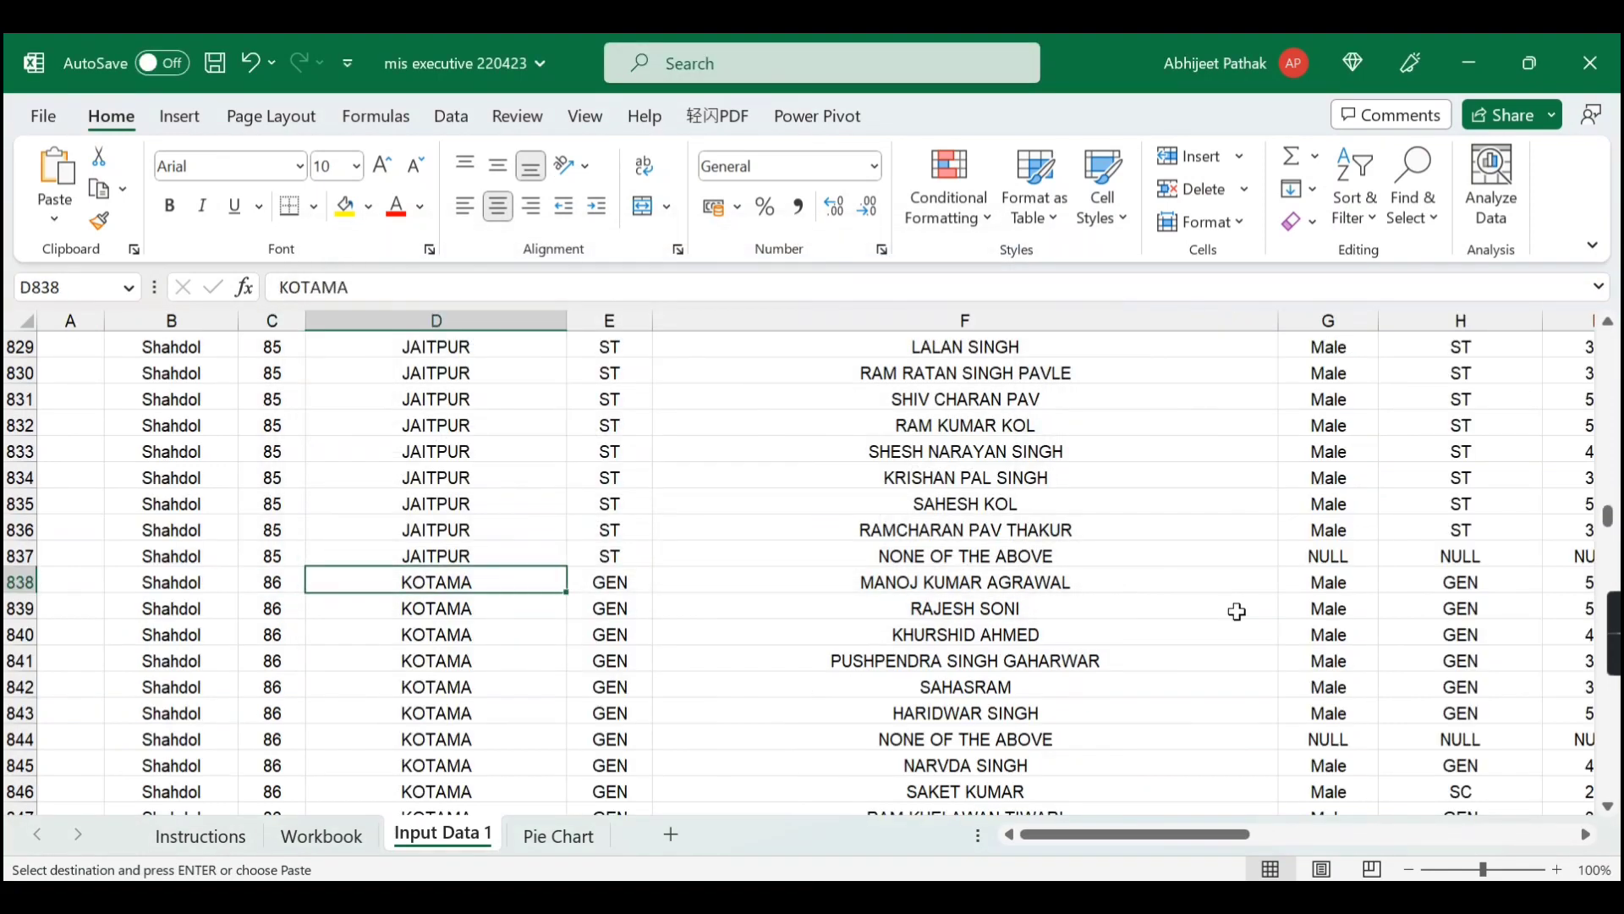
- Return to the Table 2 headers, and read the Win Margin Flag task 8 and the tasks below it on the Workbook sheet
key(ctrl+Up)
key(ctrl+Right)
key(Right)
key(Right)
key(Right)
key(Right)
key(Right)
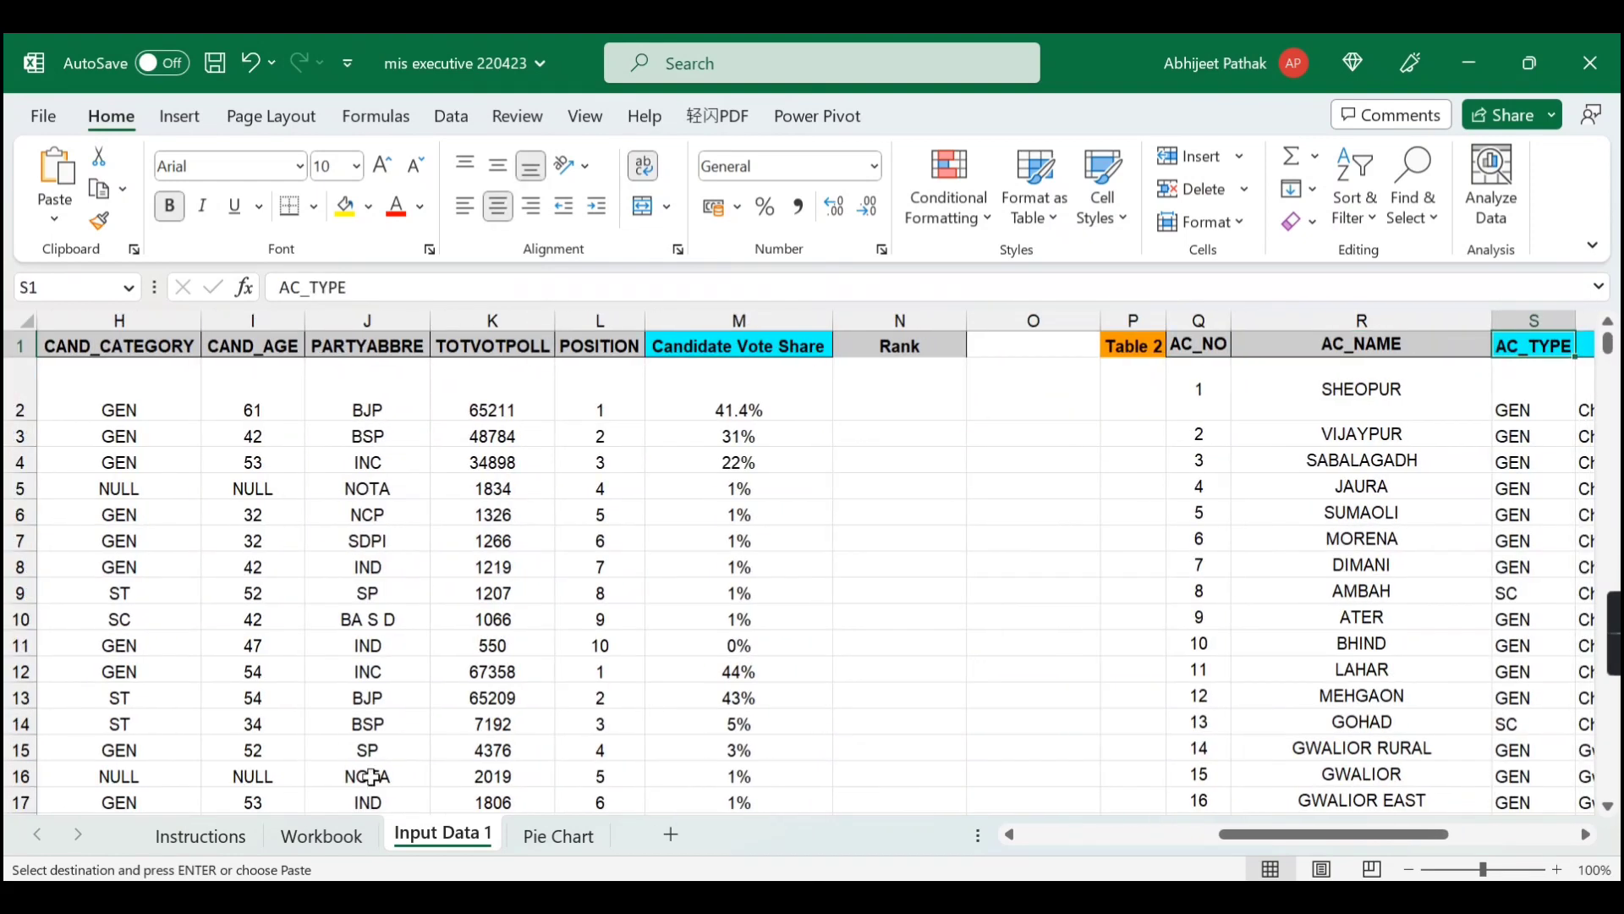
click(322, 834)
scroll(333, 746, down, 1)
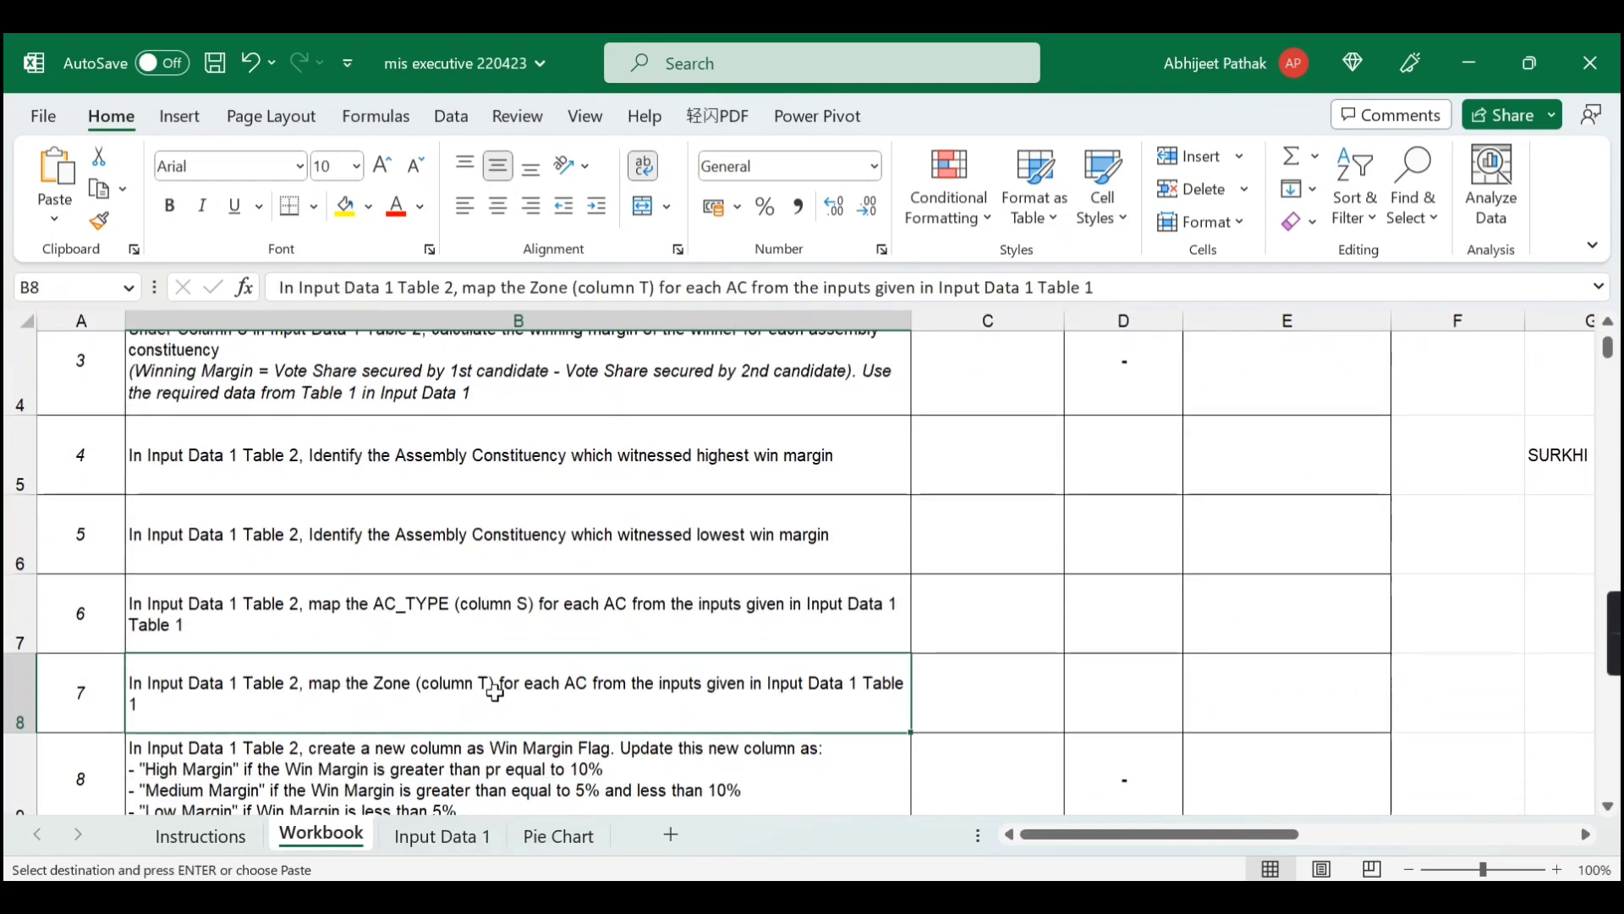
scroll(508, 685, down, 1)
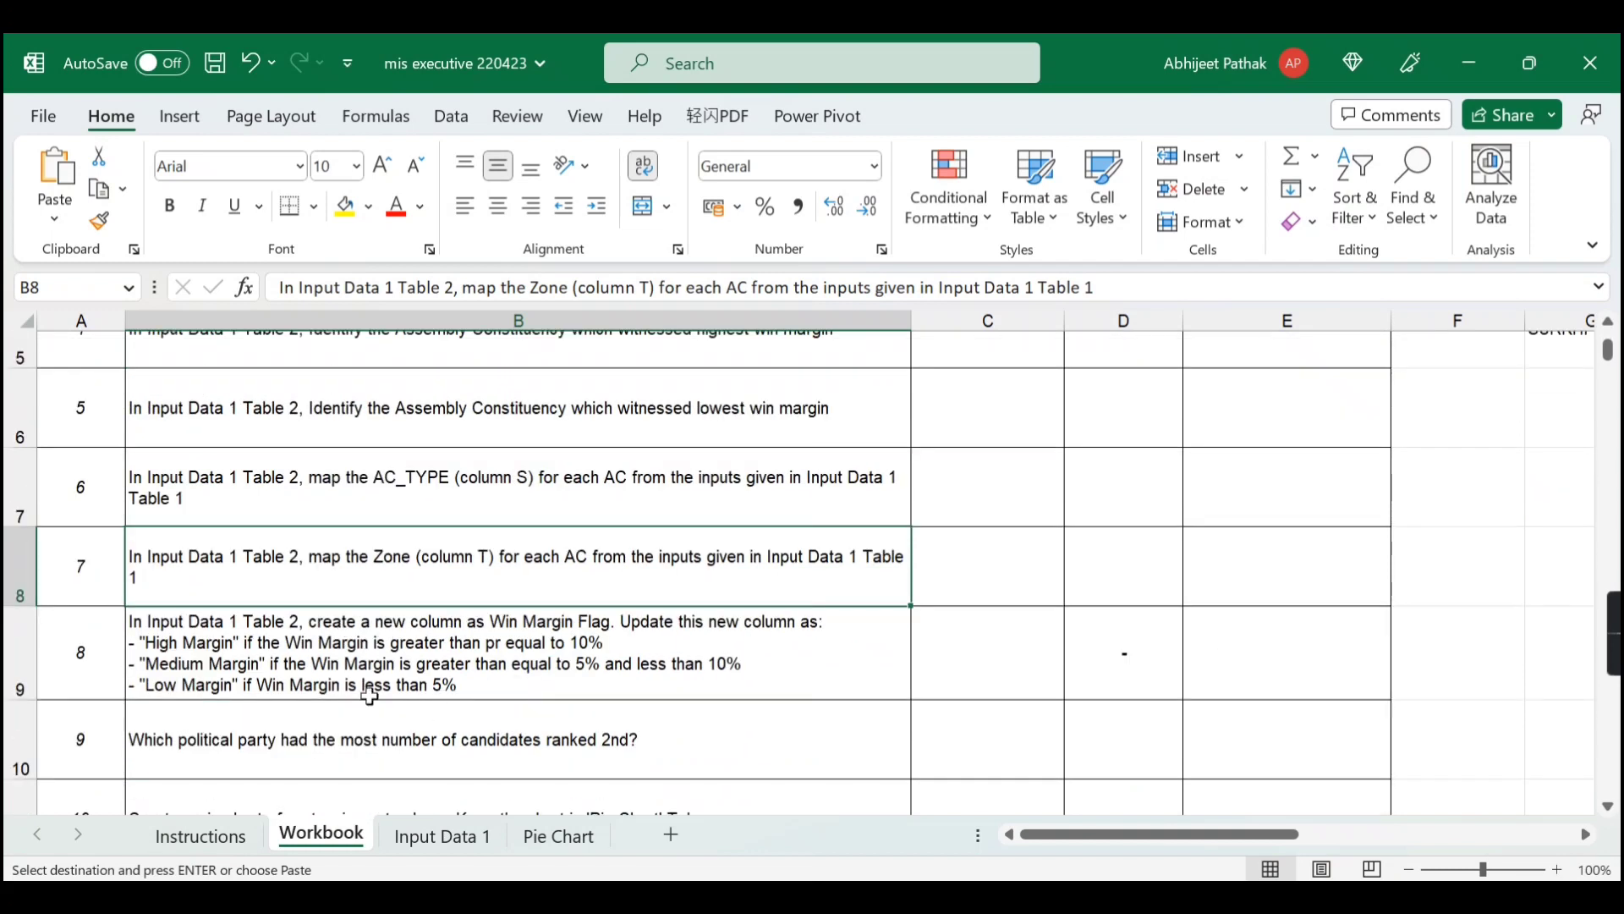
scroll(360, 676, down, 1)
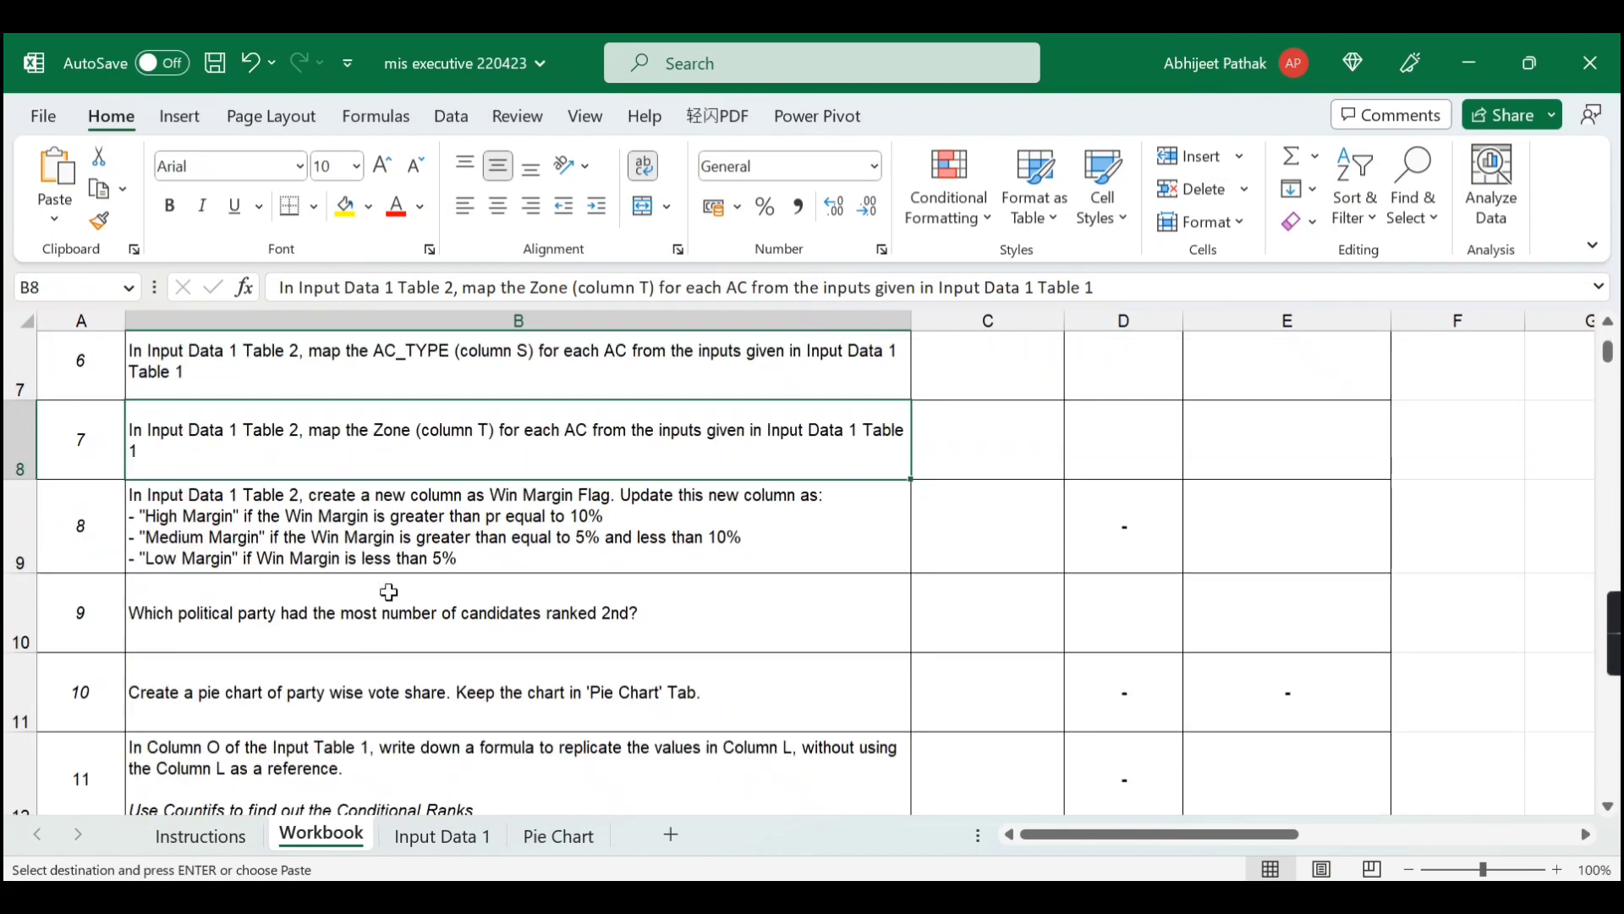
click(377, 526)
scroll(377, 526, down, 2)
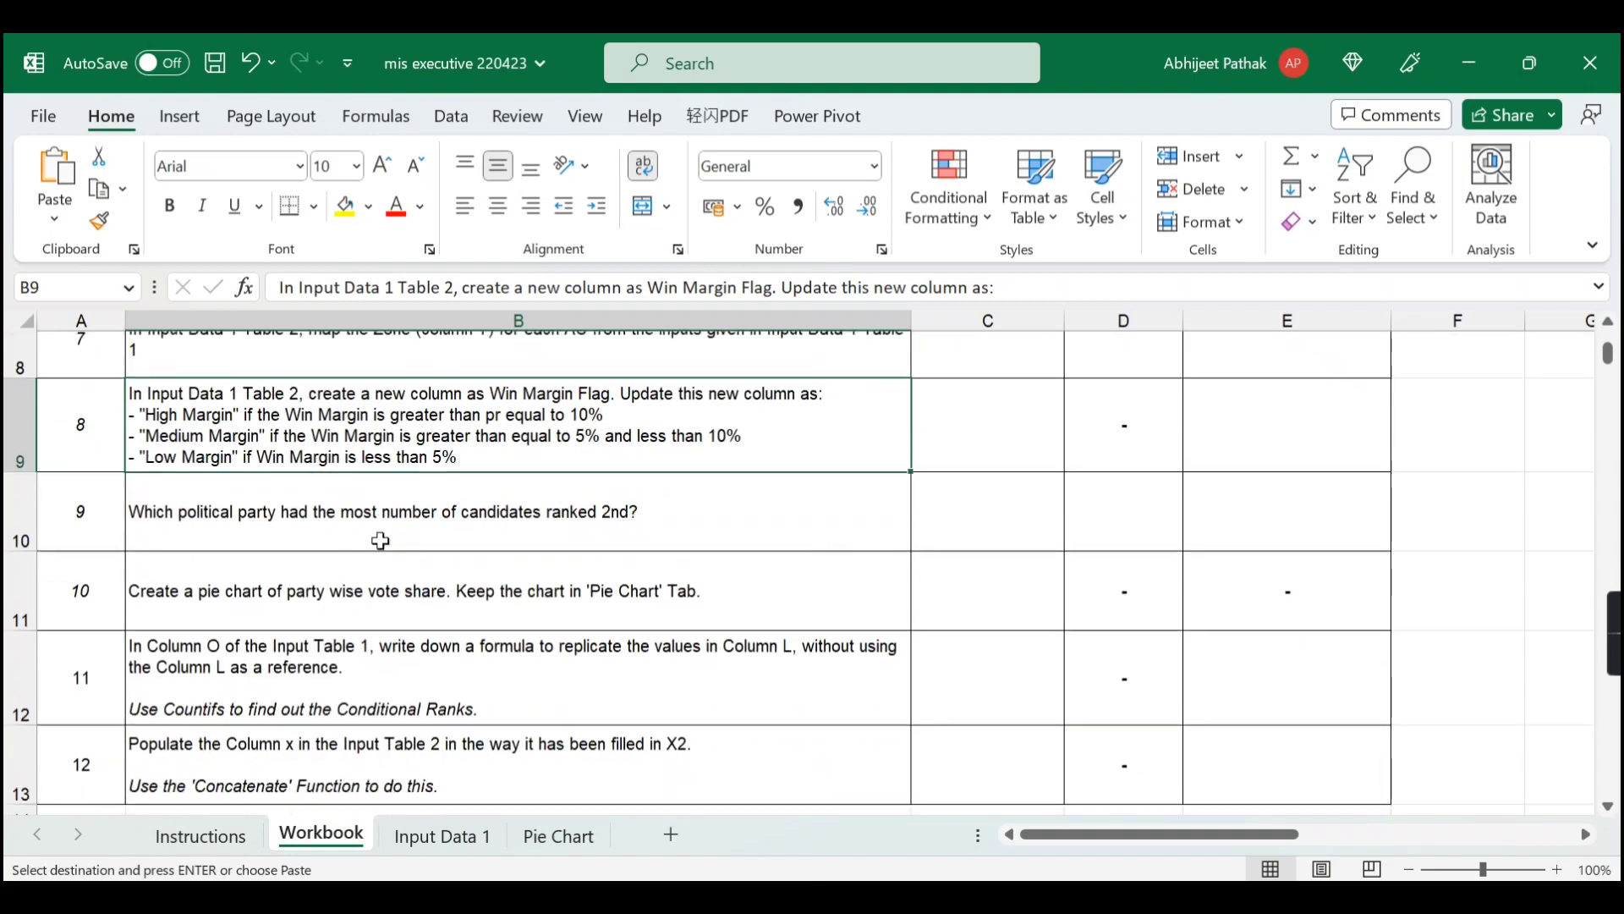
scroll(381, 599, up, 2)
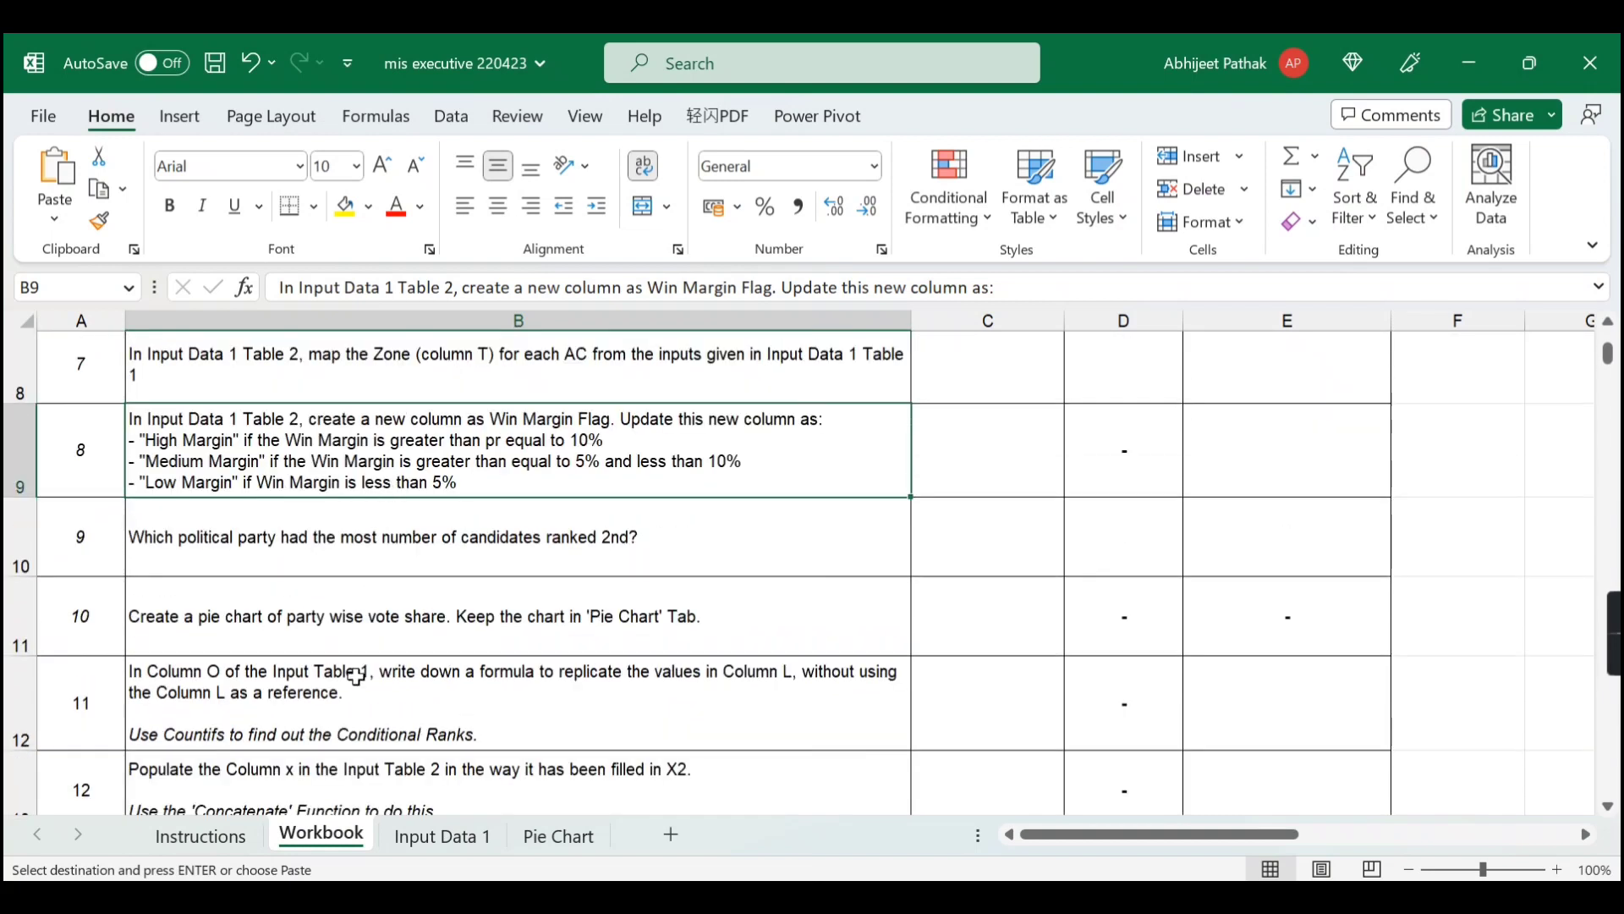
mouse_move(1612, 666)
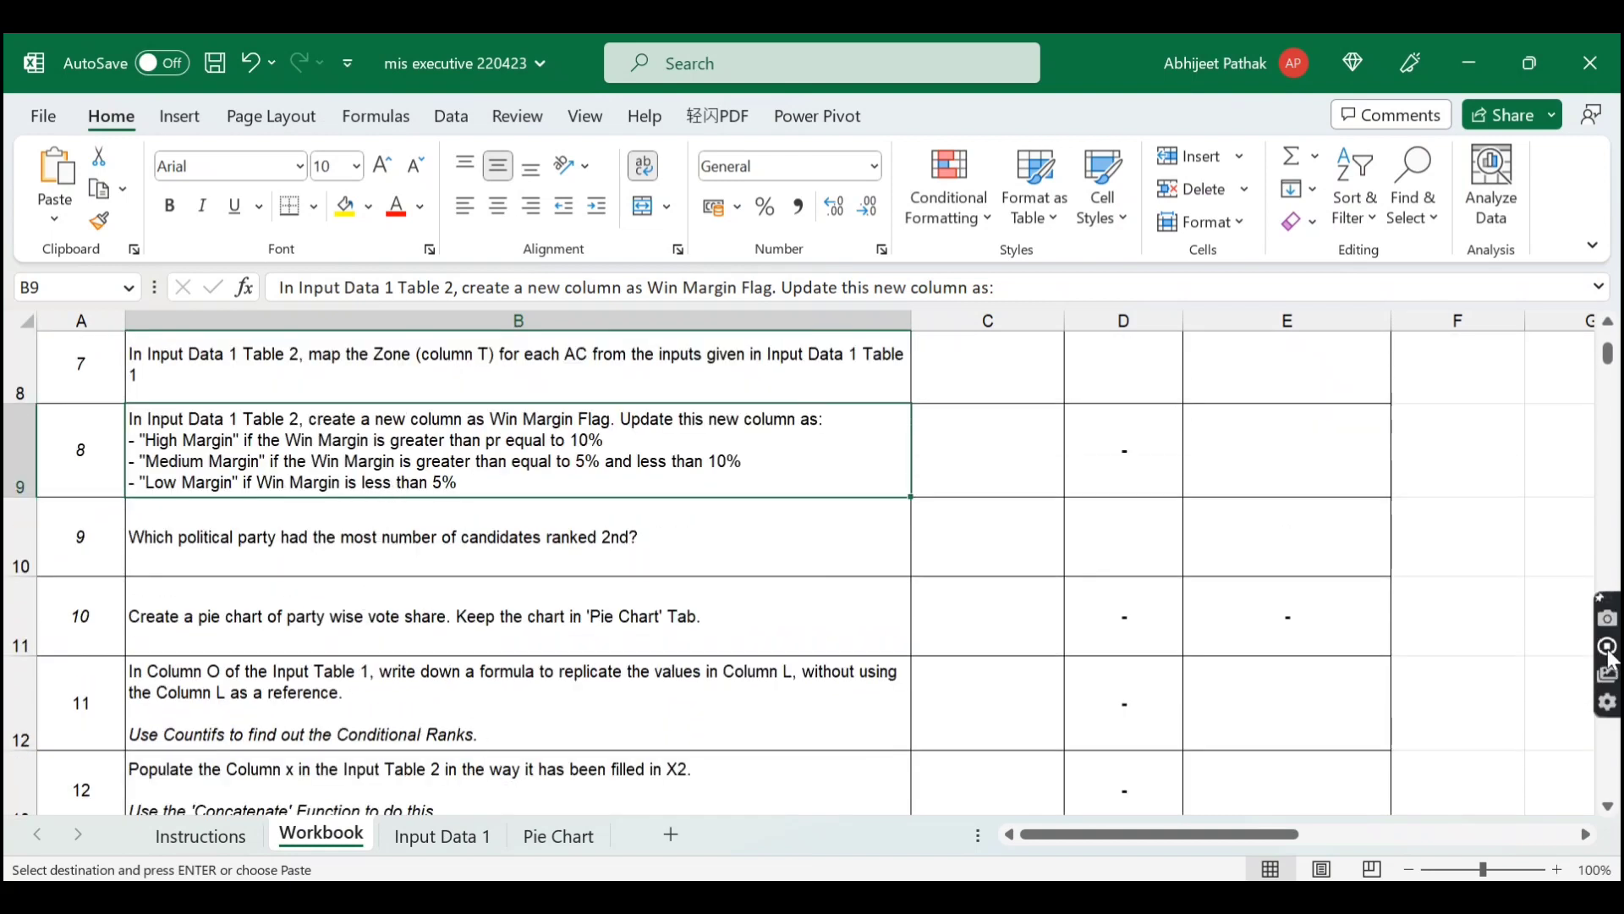